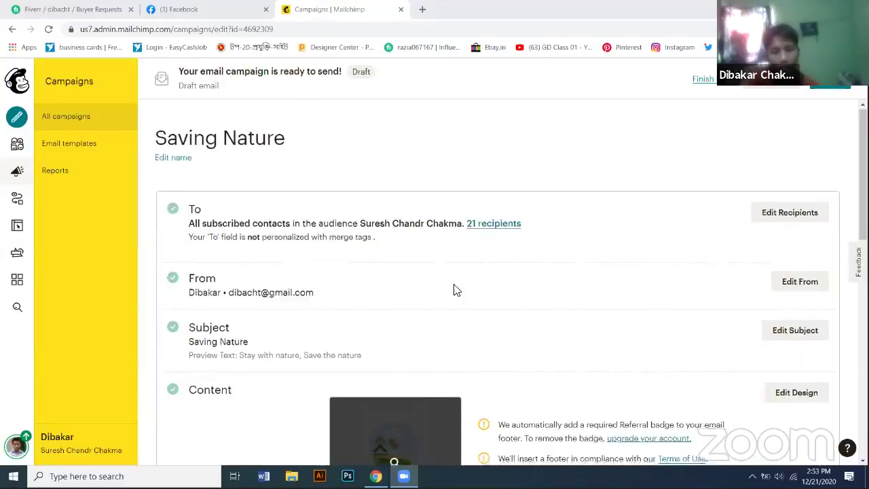
Review the alerts in the campaign's Content section and read the help article on broken conditional merge tags.
{"action": "scroll", "coordinate": [466, 287], "scroll_direction": "down", "scroll_amount": 5}
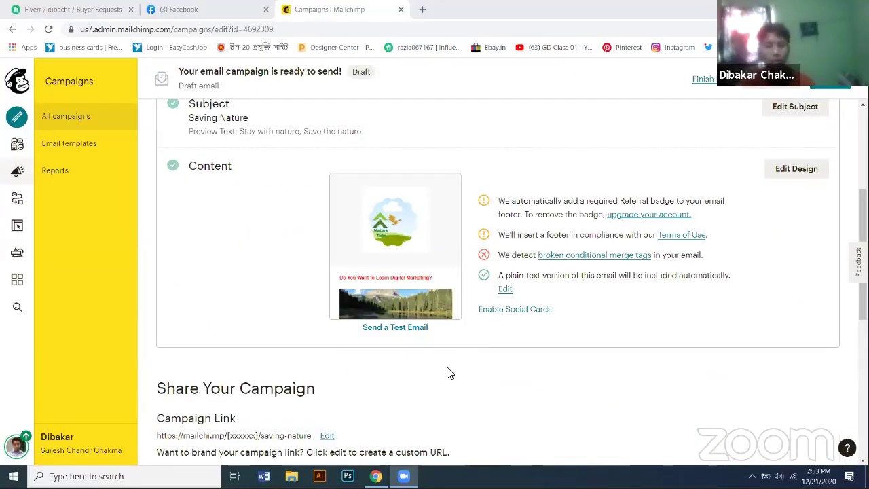
{"action": "mouse_move", "coordinate": [433, 276]}
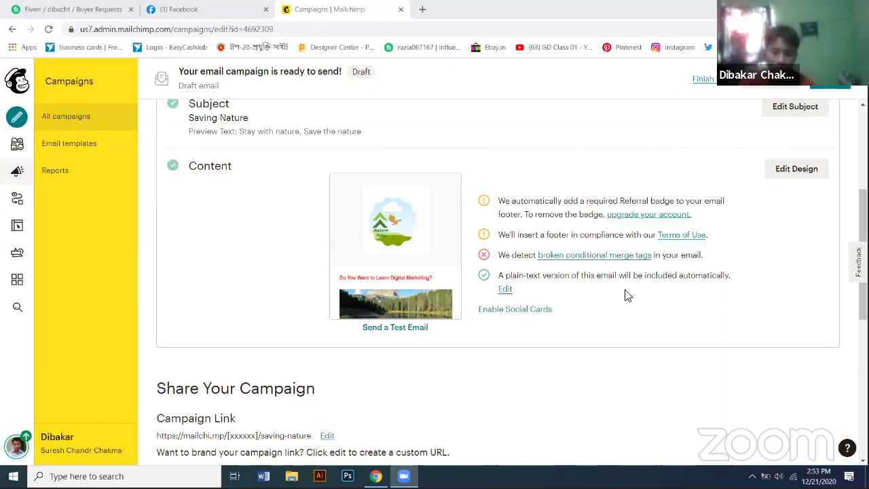
{"action": "scroll", "coordinate": [612, 339], "scroll_direction": "up", "scroll_amount": 1}
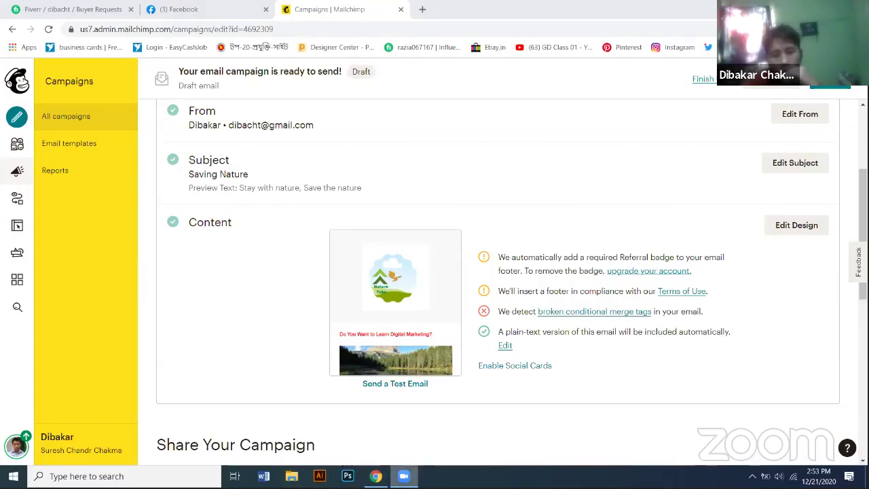
{"action": "mouse_move", "coordinate": [417, 239]}
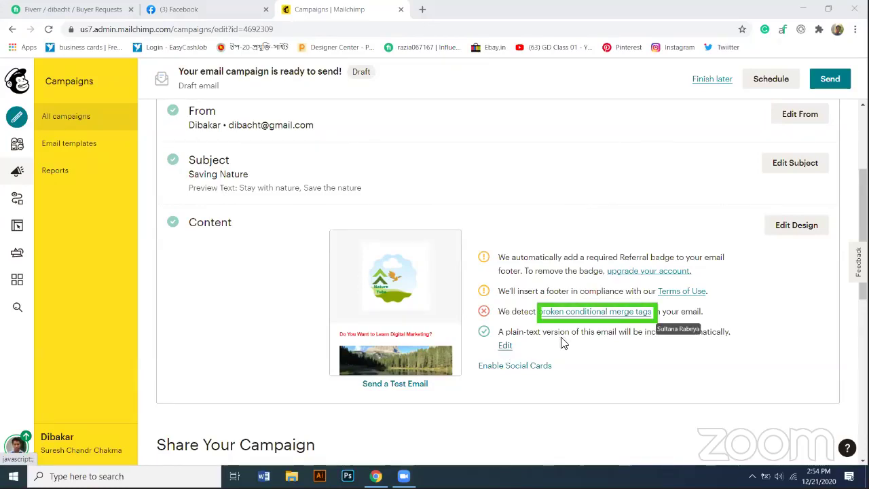
{"action": "left_click", "coordinate": [594, 316]}
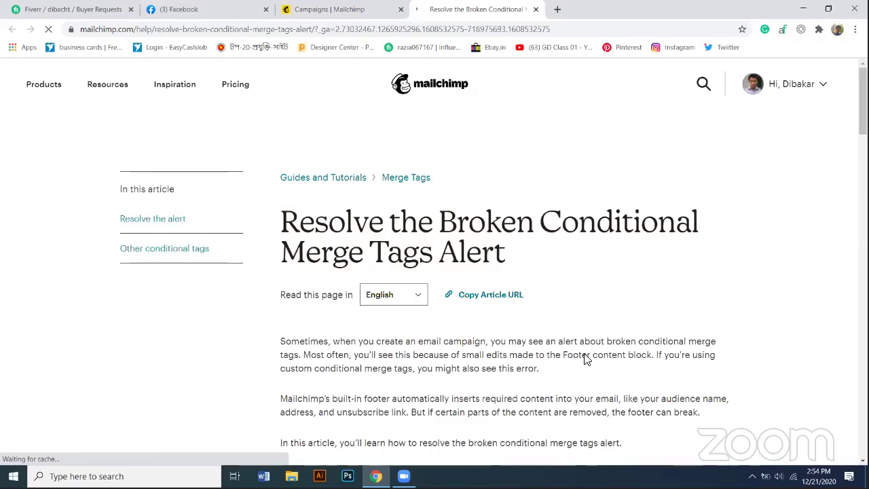
{"action": "scroll", "coordinate": [574, 370], "scroll_direction": "down", "scroll_amount": 1}
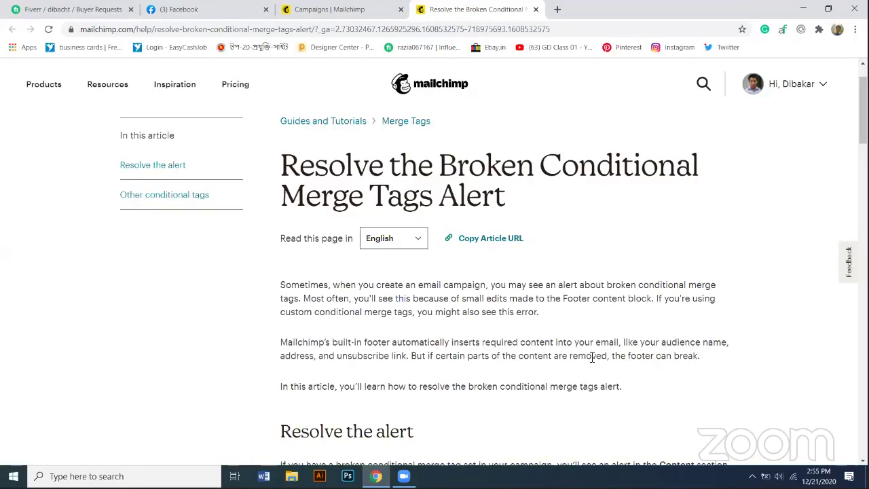
{"action": "scroll", "coordinate": [592, 357], "scroll_direction": "down", "scroll_amount": 1}
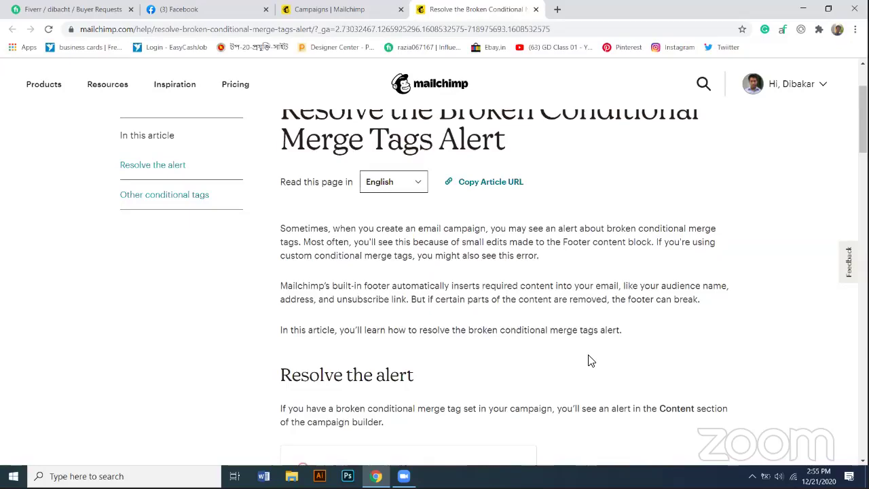
{"action": "scroll", "coordinate": [593, 361], "scroll_direction": "up", "scroll_amount": 1}
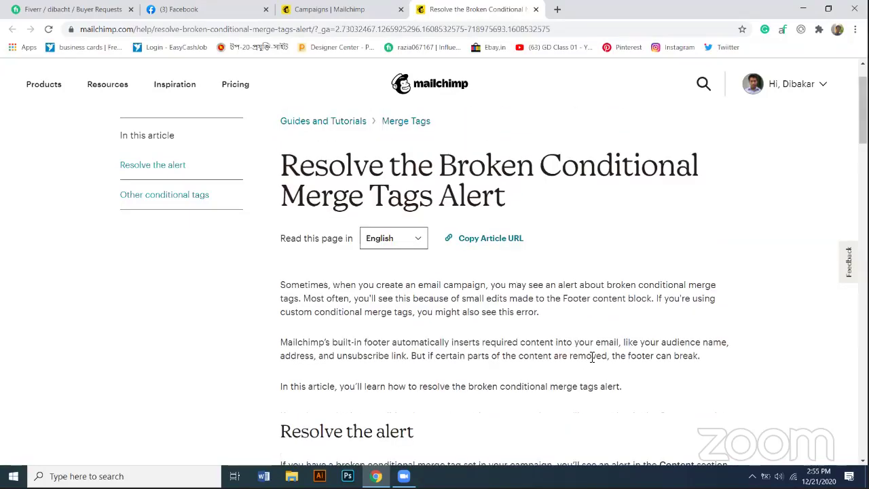
{"action": "scroll", "coordinate": [592, 357], "scroll_direction": "down", "scroll_amount": 2}
{"action": "scroll", "coordinate": [582, 354], "scroll_direction": "up", "scroll_amount": 2}
Open the Saving Nature campaign's email design and delete the footer block containing the copyright line and merge tags.
{"action": "left_click", "coordinate": [356, 9]}
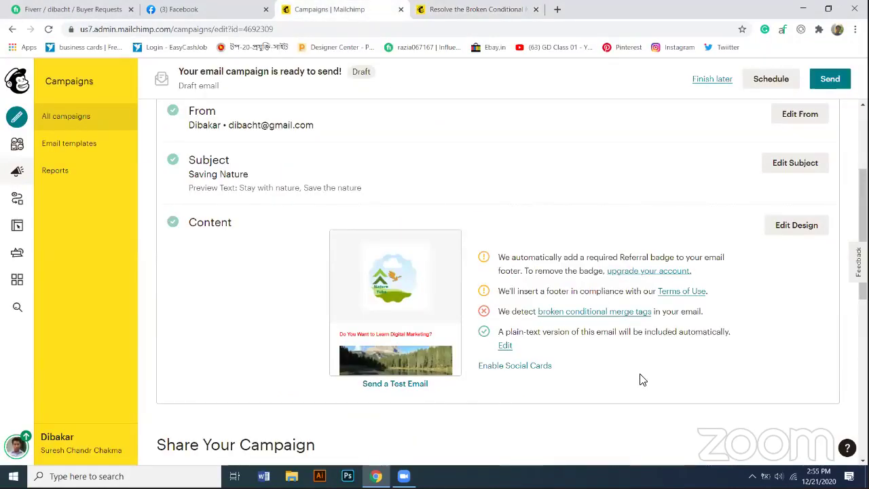
{"action": "left_click", "coordinate": [788, 231]}
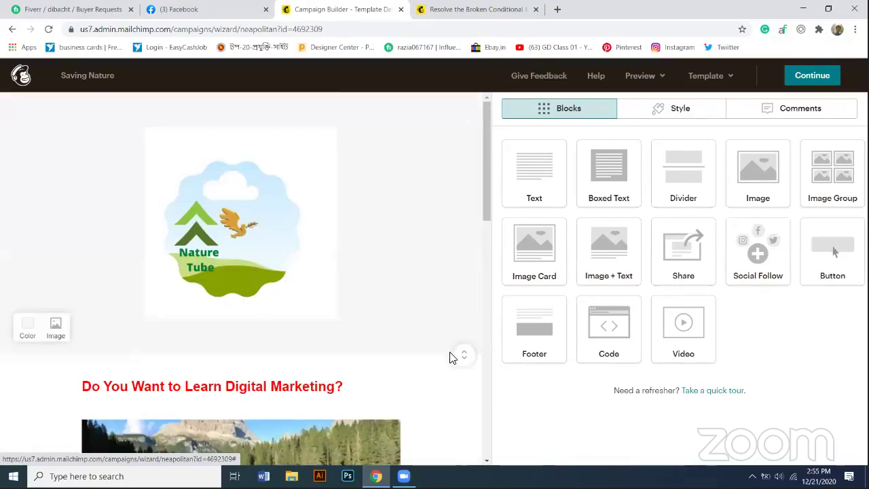
{"action": "scroll", "coordinate": [450, 357], "scroll_direction": "down", "scroll_amount": 1}
{"action": "scroll", "coordinate": [450, 357], "scroll_direction": "down", "scroll_amount": 5}
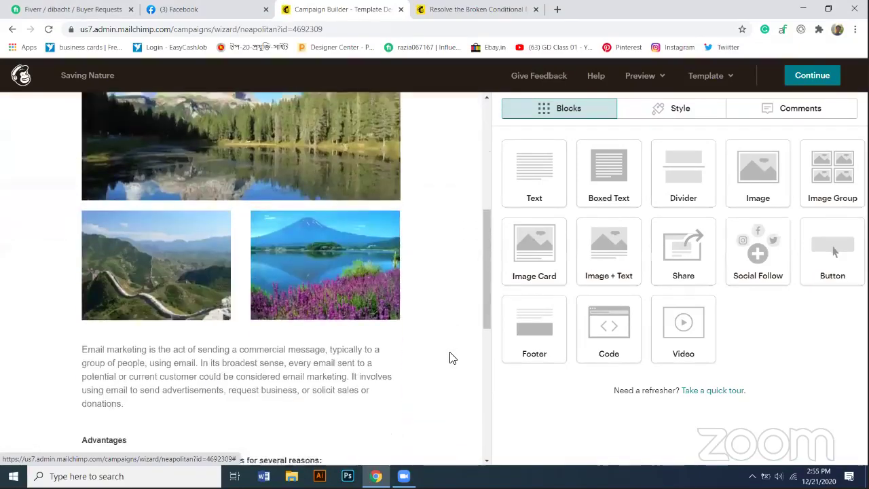
{"action": "scroll", "coordinate": [451, 357], "scroll_direction": "down", "scroll_amount": 6}
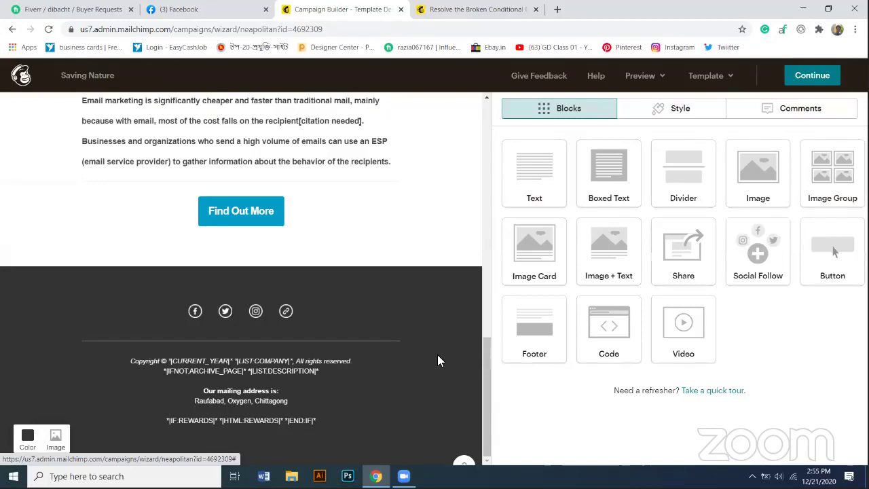
{"action": "mouse_move", "coordinate": [265, 370]}
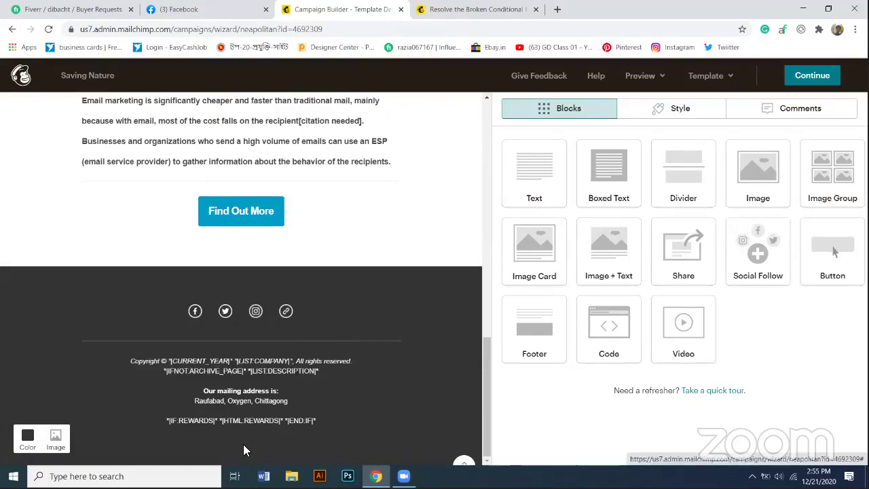
{"action": "mouse_move", "coordinate": [233, 421]}
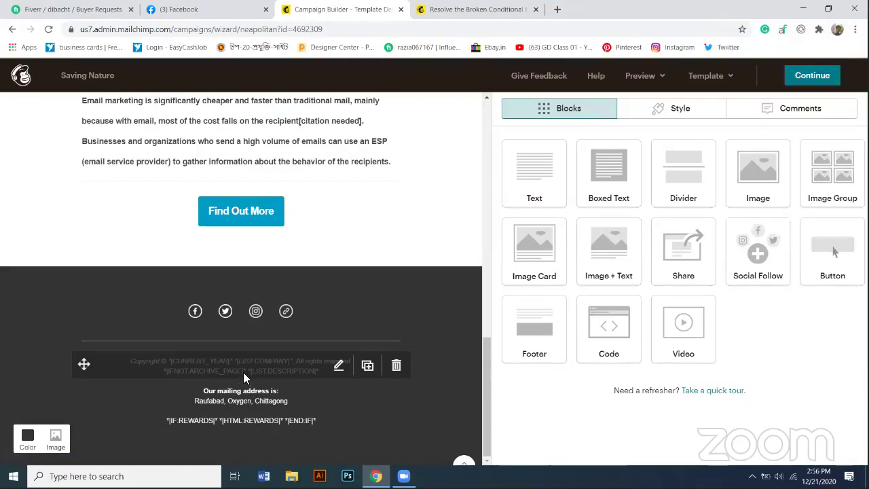
{"action": "left_click", "coordinate": [398, 367]}
{"action": "left_click", "coordinate": [398, 367]}
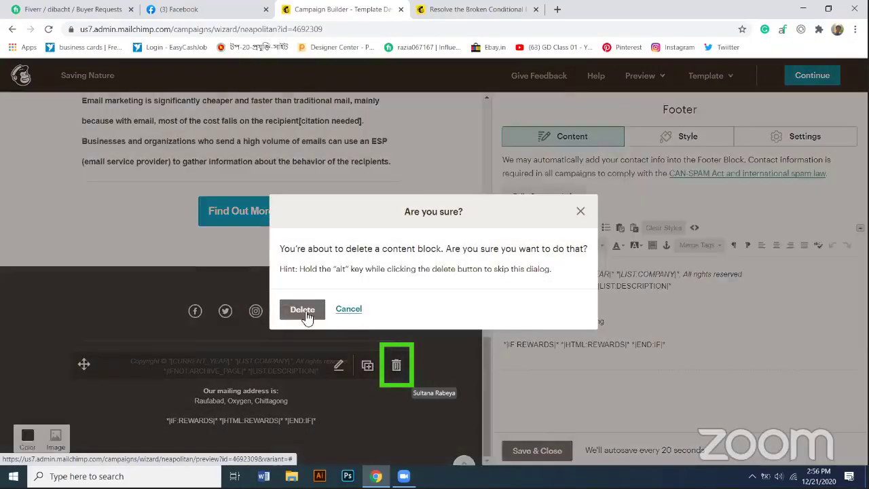
{"action": "left_click", "coordinate": [303, 310]}
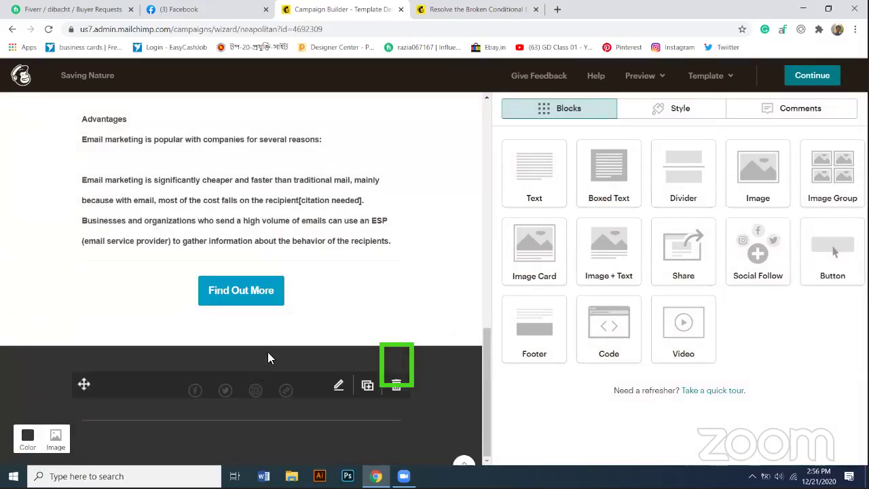
Finish the design edit and recheck the content alerts in the campaign overview.
{"action": "scroll", "coordinate": [322, 310], "scroll_direction": "up", "scroll_amount": 1}
{"action": "scroll", "coordinate": [322, 310], "scroll_direction": "up", "scroll_amount": 3}
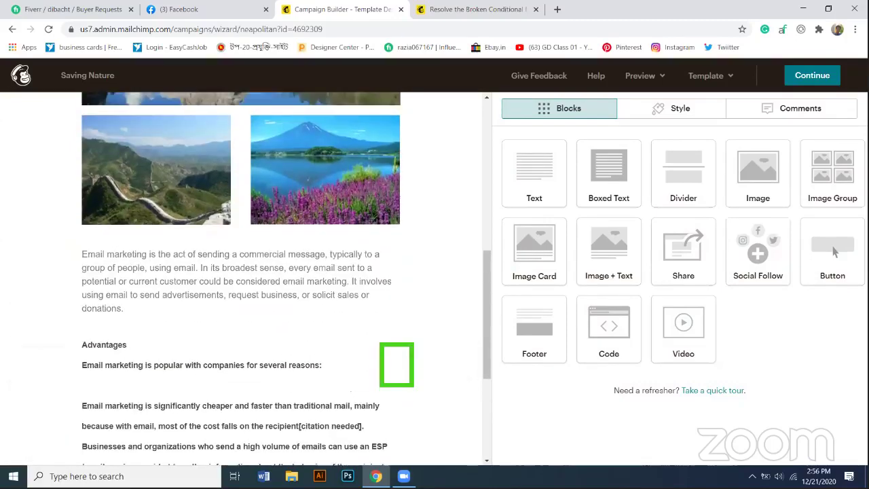
{"action": "left_click", "coordinate": [815, 76]}
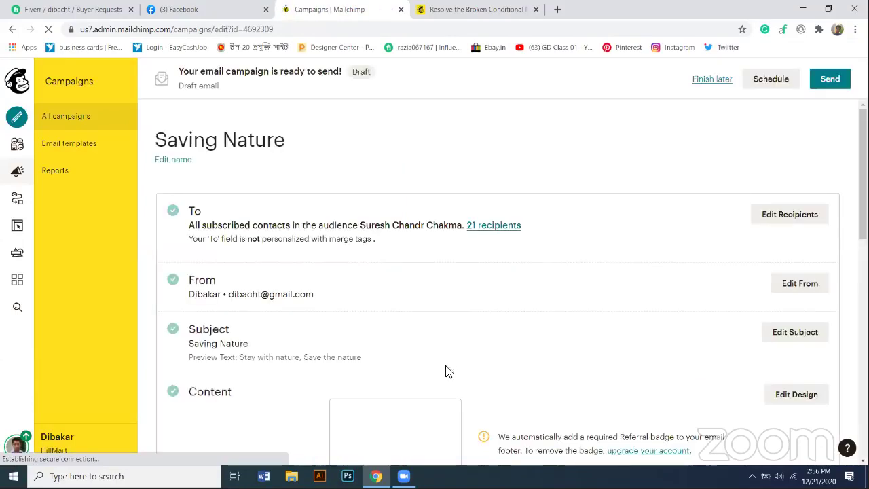
{"action": "scroll", "coordinate": [460, 357], "scroll_direction": "down", "scroll_amount": 3}
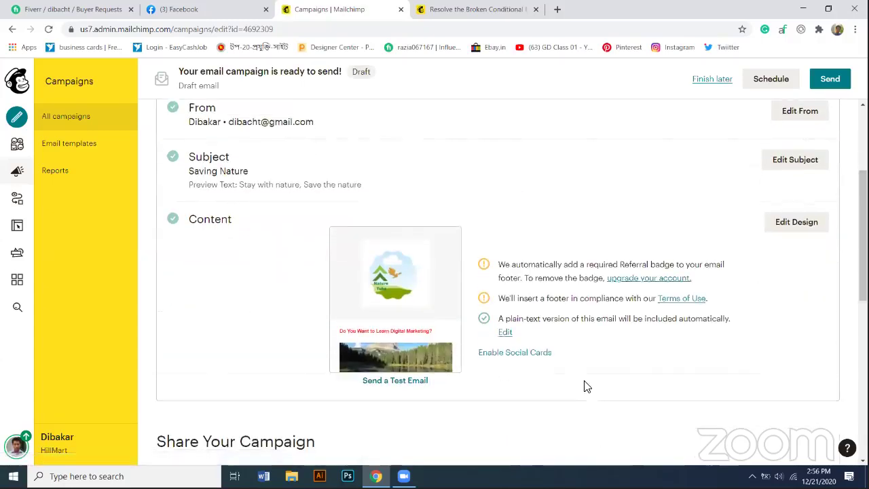
{"action": "scroll", "coordinate": [588, 387], "scroll_direction": "down", "scroll_amount": 1}
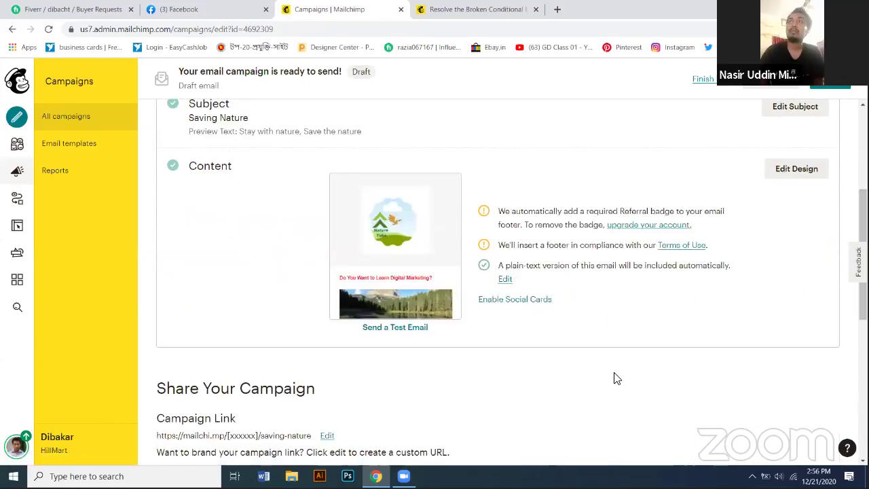
{"action": "scroll", "coordinate": [621, 342], "scroll_direction": "up", "scroll_amount": 2}
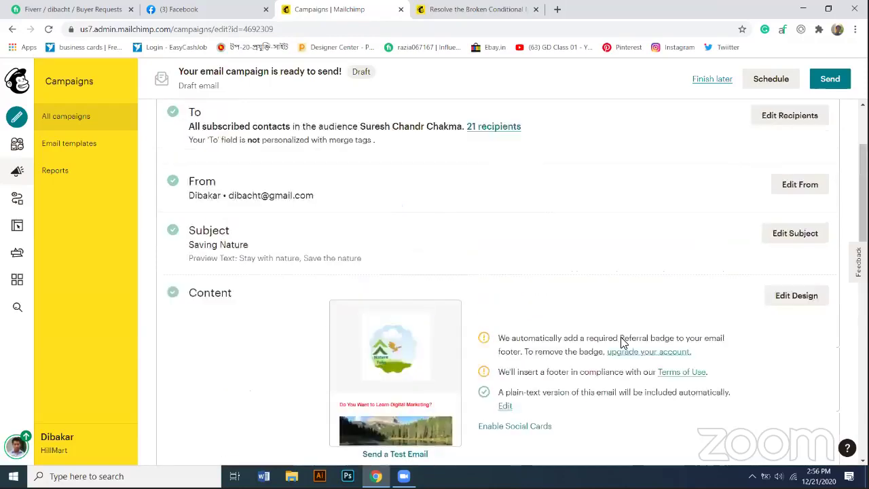
{"action": "scroll", "coordinate": [620, 343], "scroll_direction": "up", "scroll_amount": 2}
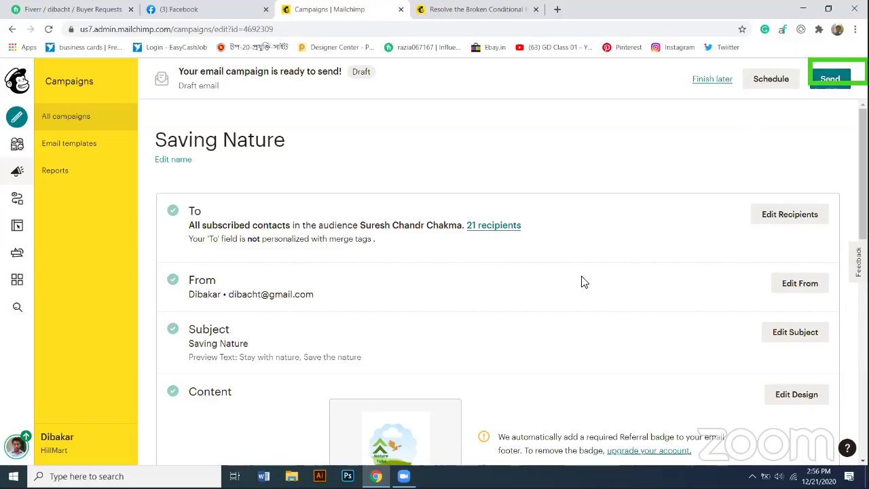
Review the Content section once more and send the Saving Nature campaign immediately to the selected audience.
{"action": "scroll", "coordinate": [581, 289], "scroll_direction": "down", "scroll_amount": 2}
{"action": "scroll", "coordinate": [581, 289], "scroll_direction": "down", "scroll_amount": 3}
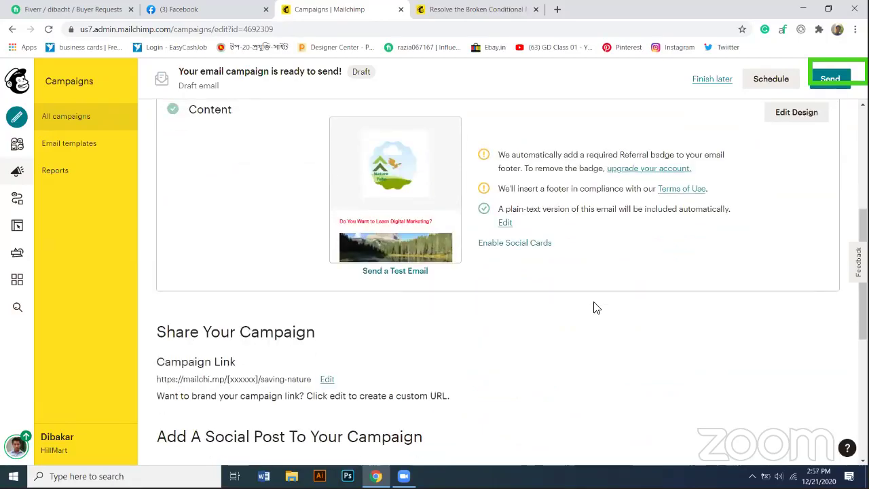
{"action": "scroll", "coordinate": [595, 308], "scroll_direction": "down", "scroll_amount": 1}
{"action": "scroll", "coordinate": [595, 307], "scroll_direction": "up", "scroll_amount": 1}
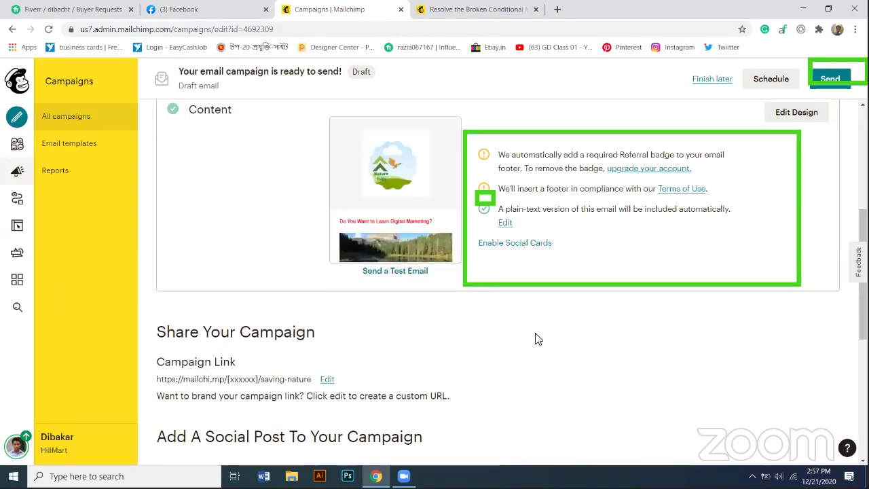
{"action": "left_click", "coordinate": [829, 79]}
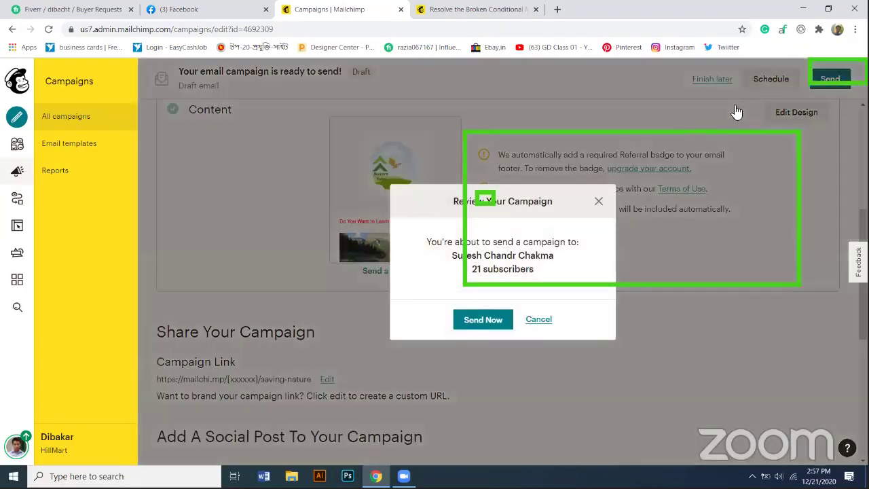
{"action": "left_click", "coordinate": [481, 320]}
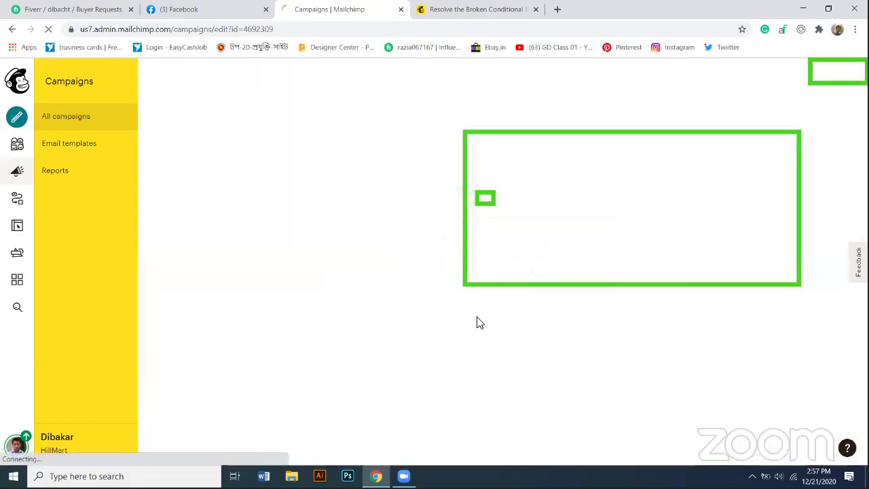
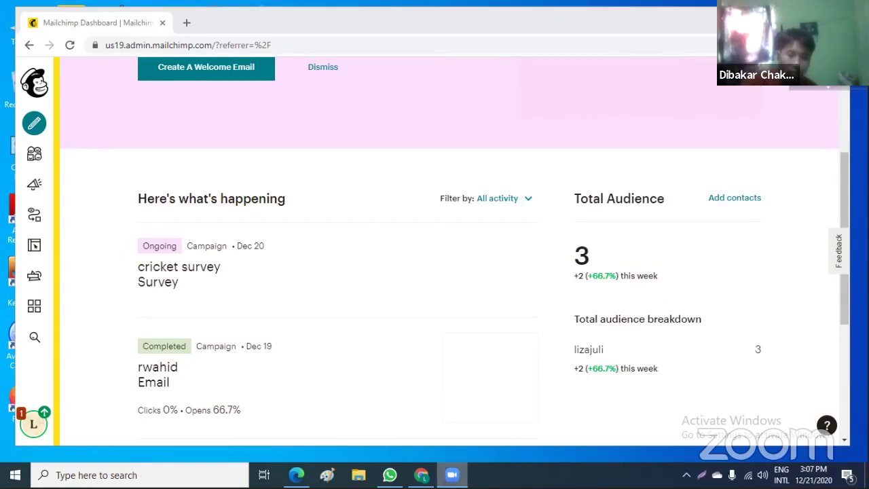
Launch Firefox from the desktop, dismiss the default-browser prompt, and replace the unloaded tab with a new one.
{"action": "left_click", "coordinate": [698, 45]}
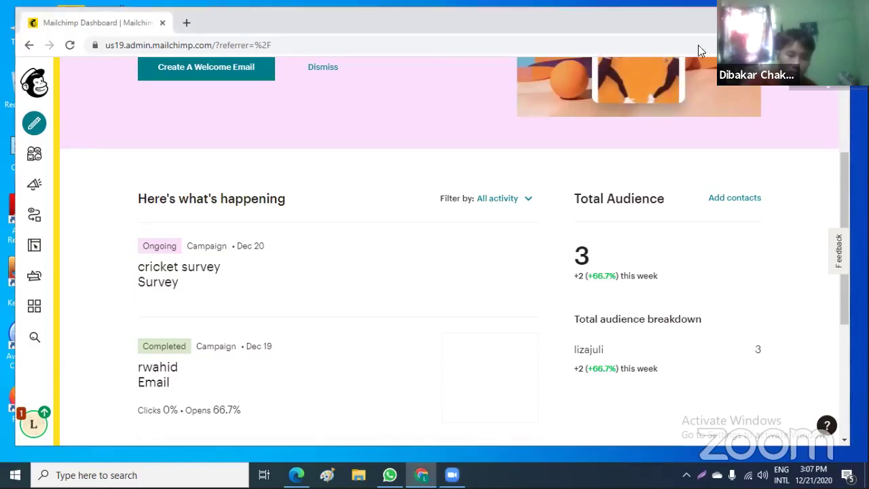
{"action": "key", "text": "super+d"}
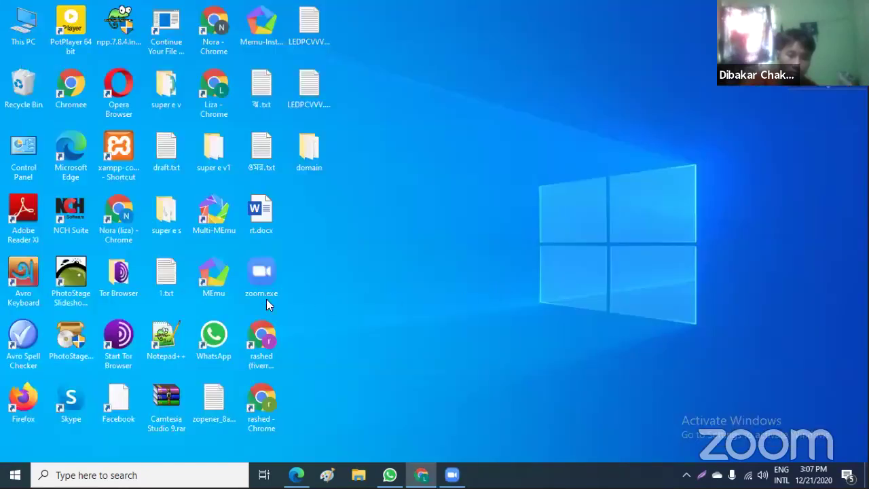
{"action": "left_click", "coordinate": [25, 405]}
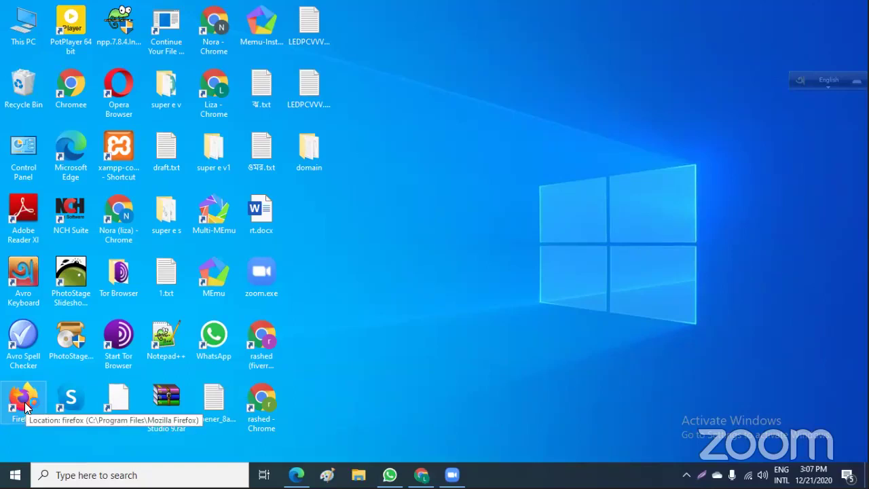
{"action": "double_click", "coordinate": [24, 405]}
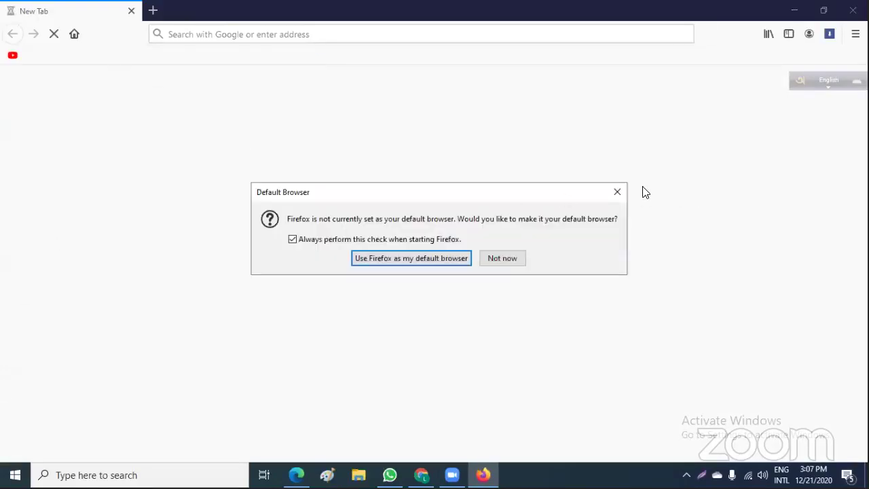
{"action": "left_click", "coordinate": [617, 194]}
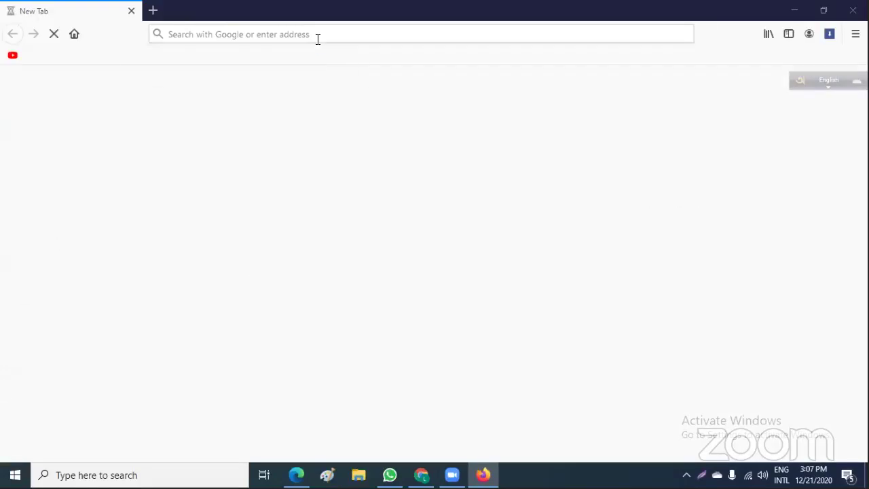
{"action": "left_click", "coordinate": [153, 13]}
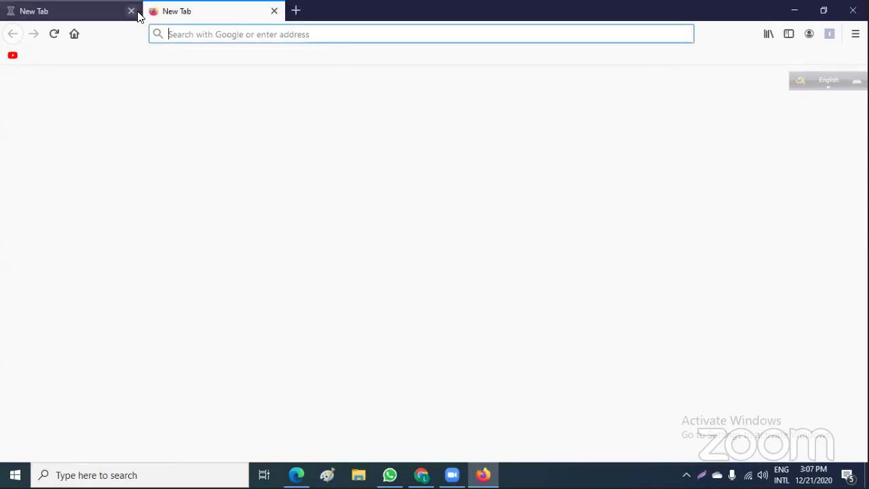
{"action": "left_click", "coordinate": [131, 11]}
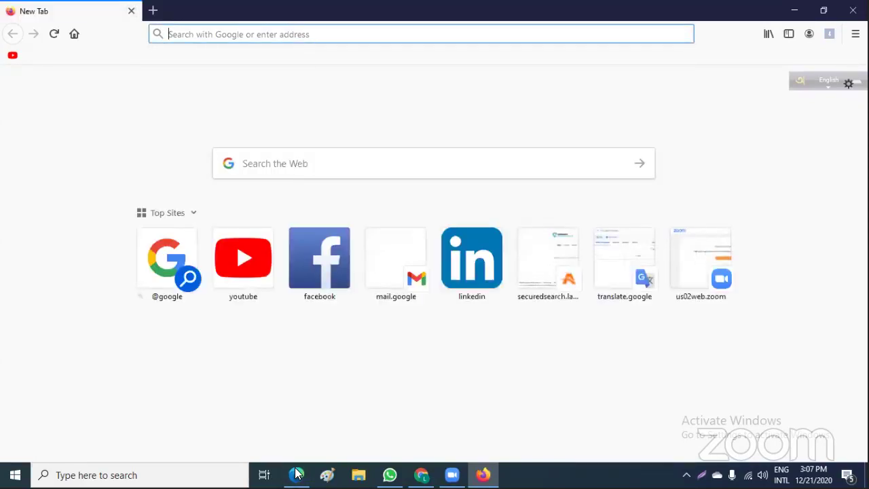
Open the Gmail inbox from the browser's top sites.
{"action": "left_click", "coordinate": [297, 474]}
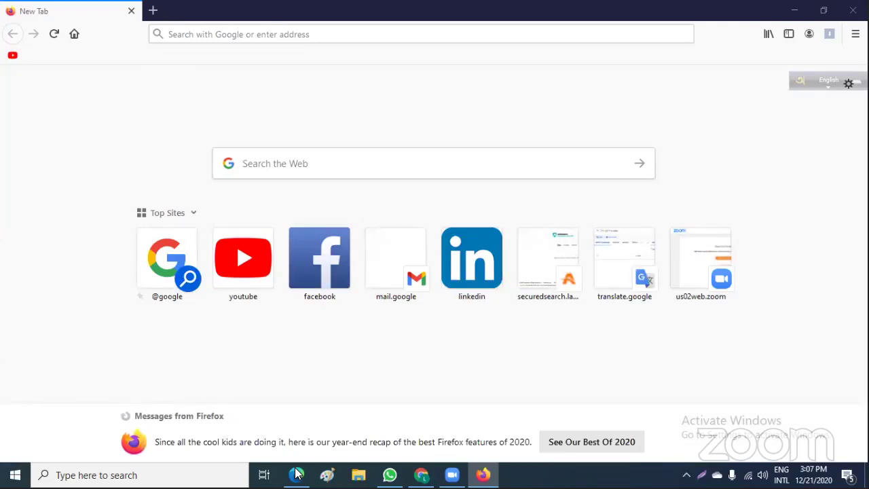
{"action": "left_click", "coordinate": [392, 253]}
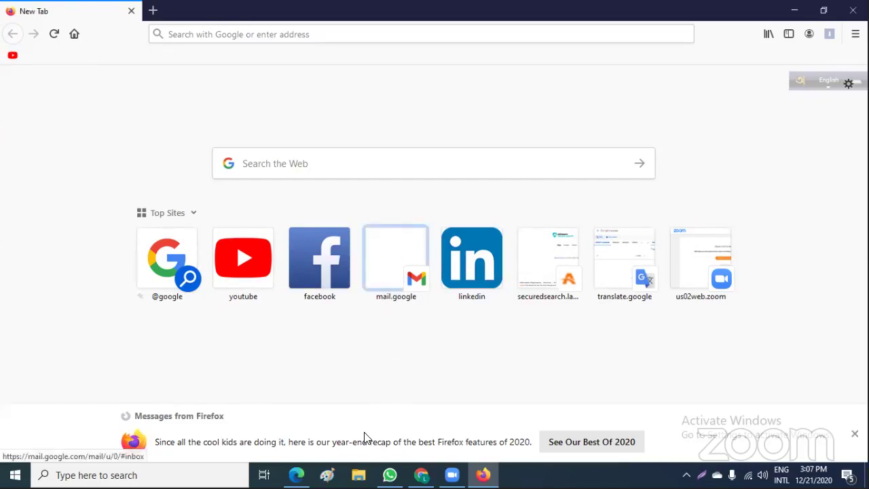
{"action": "left_click", "coordinate": [223, 359]}
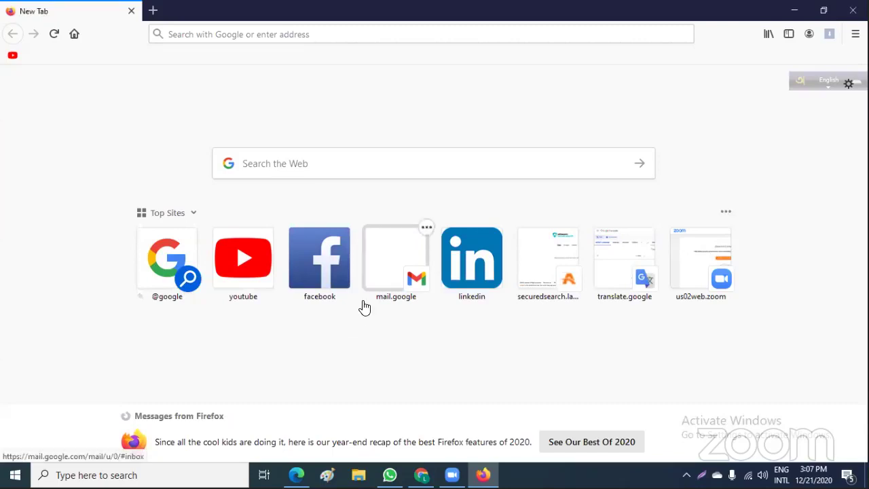
{"action": "left_click", "coordinate": [395, 260]}
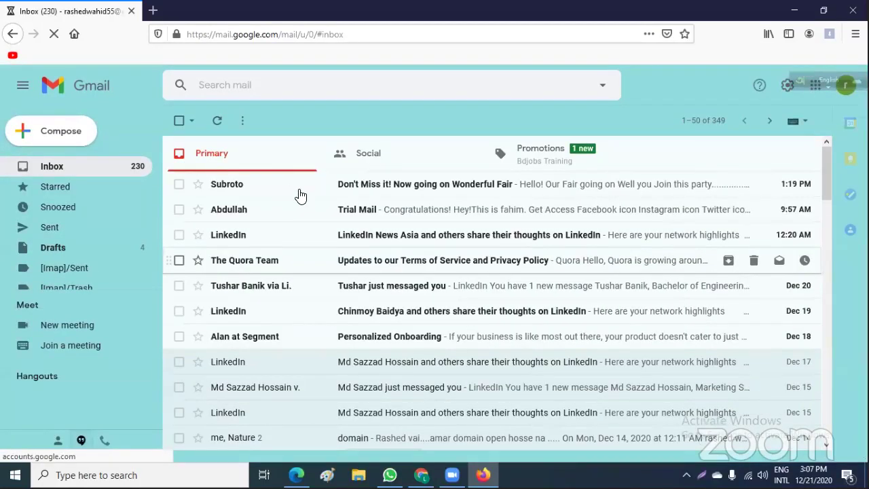
Open the email "Don't Miss it! Now going on Wonderful Fair" and examine its layout from header to footer.
{"action": "left_click", "coordinate": [301, 193]}
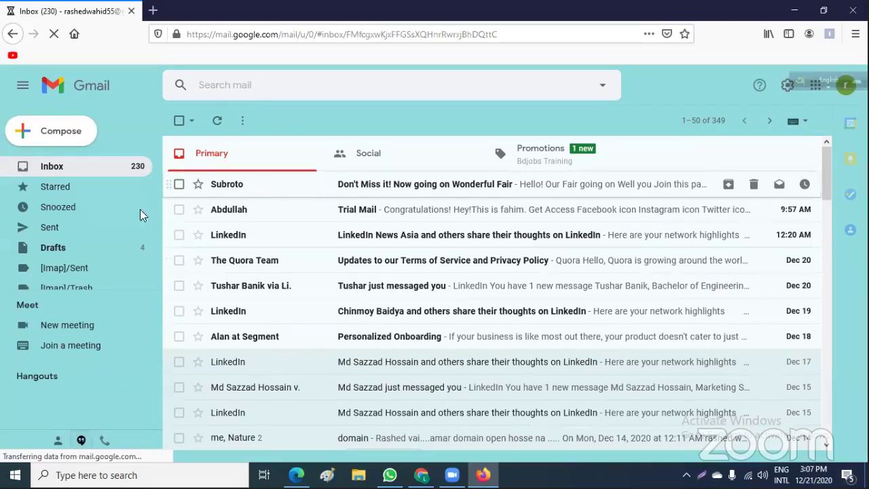
{"action": "scroll", "coordinate": [450, 288], "scroll_direction": "down", "scroll_amount": 6}
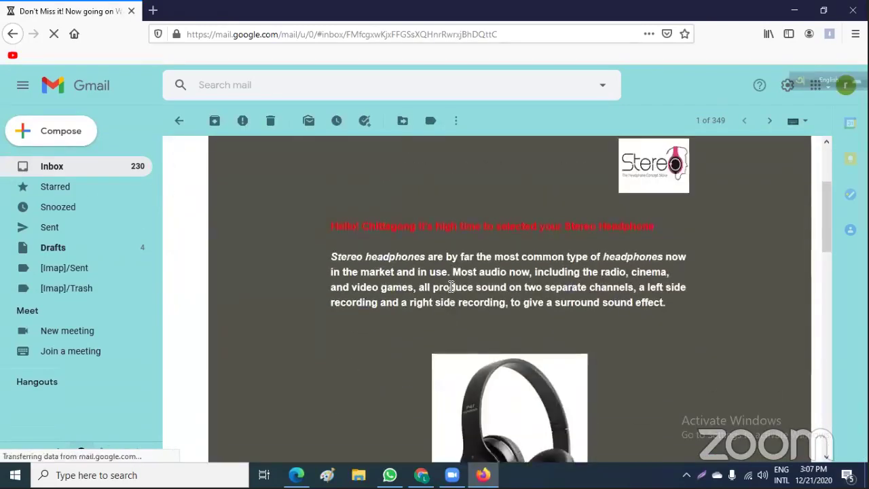
{"action": "scroll", "coordinate": [451, 292], "scroll_direction": "down", "scroll_amount": 15}
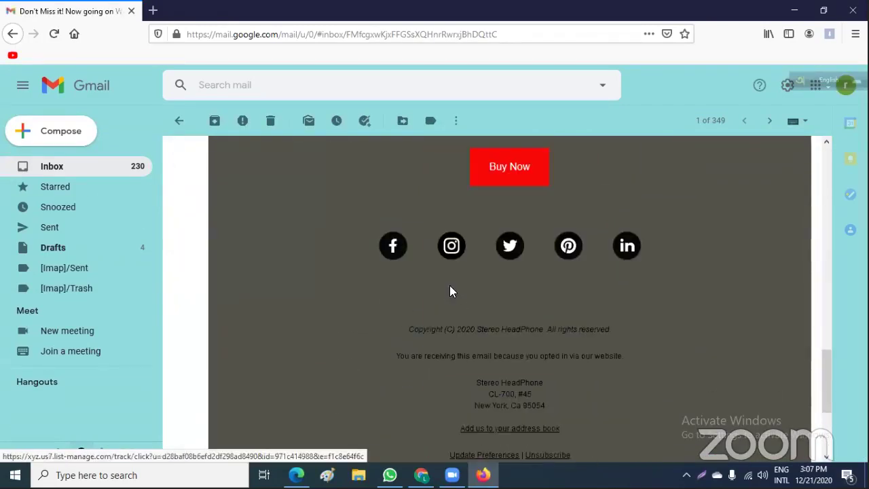
{"action": "scroll", "coordinate": [450, 289], "scroll_direction": "up", "scroll_amount": 20}
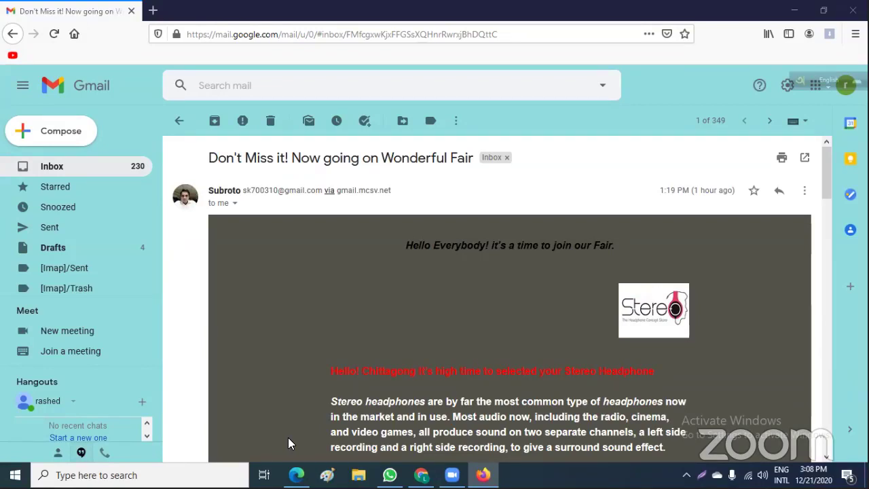
Return to the inbox, open the newest message without a subject, and open its attachment New Campagin.csv with Excel.
{"action": "left_click", "coordinate": [9, 34]}
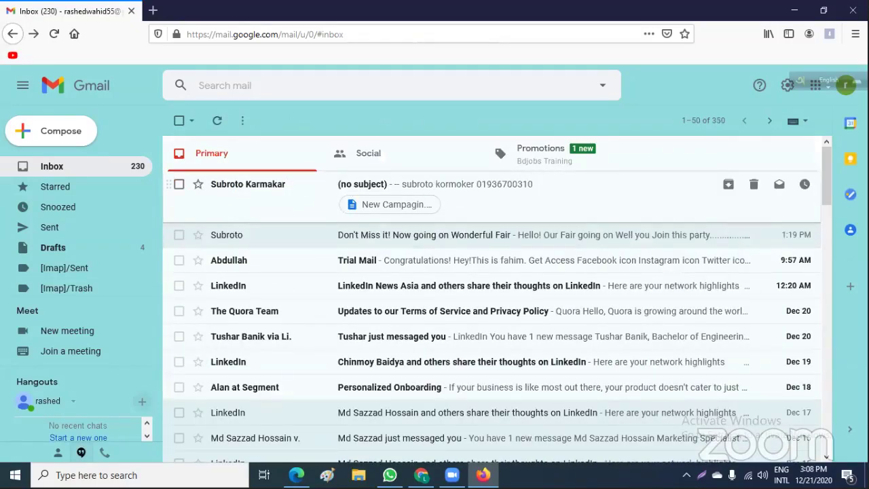
{"action": "left_click", "coordinate": [458, 198]}
{"action": "scroll", "coordinate": [381, 258], "scroll_direction": "down", "scroll_amount": 1}
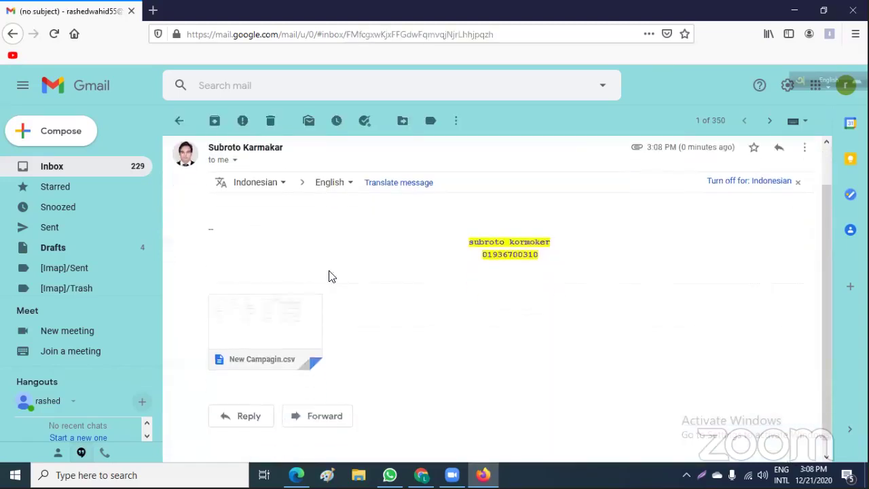
{"action": "left_click", "coordinate": [241, 344]}
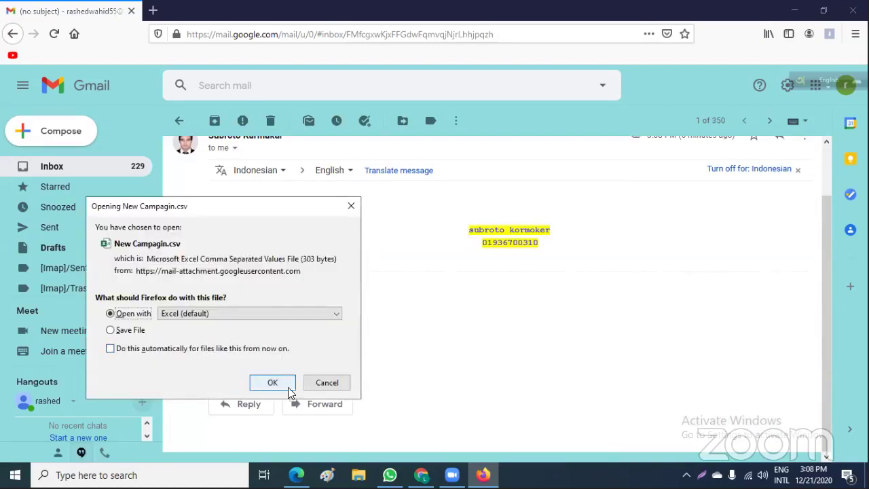
{"action": "left_click", "coordinate": [272, 383]}
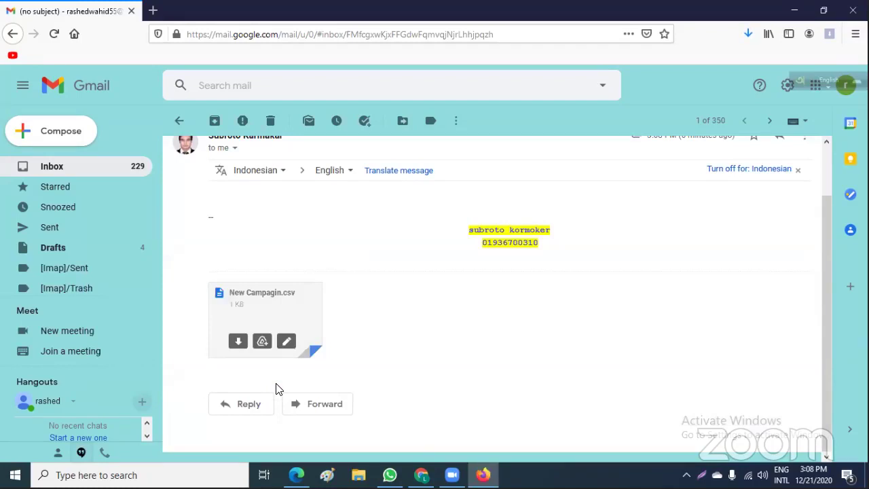
Switch to the Mailchimp dashboard in Chrome and close the Firefox window.
{"action": "mouse_move", "coordinate": [421, 475]}
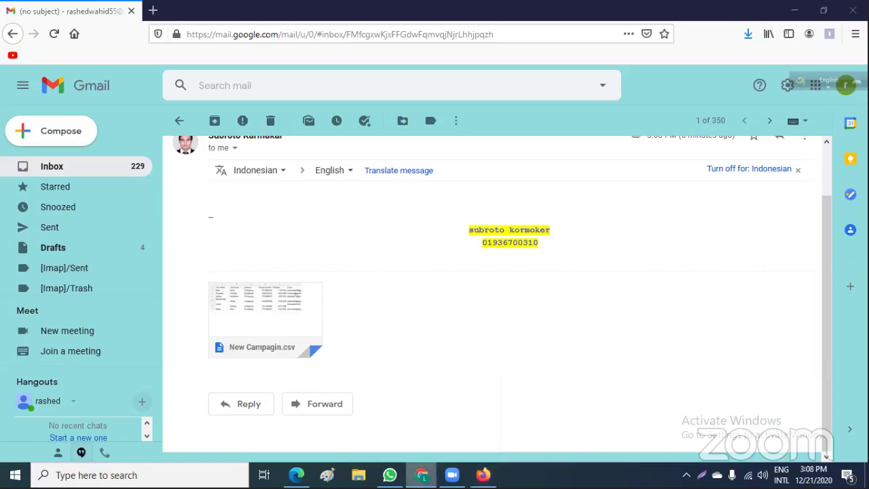
{"action": "left_click", "coordinate": [421, 474]}
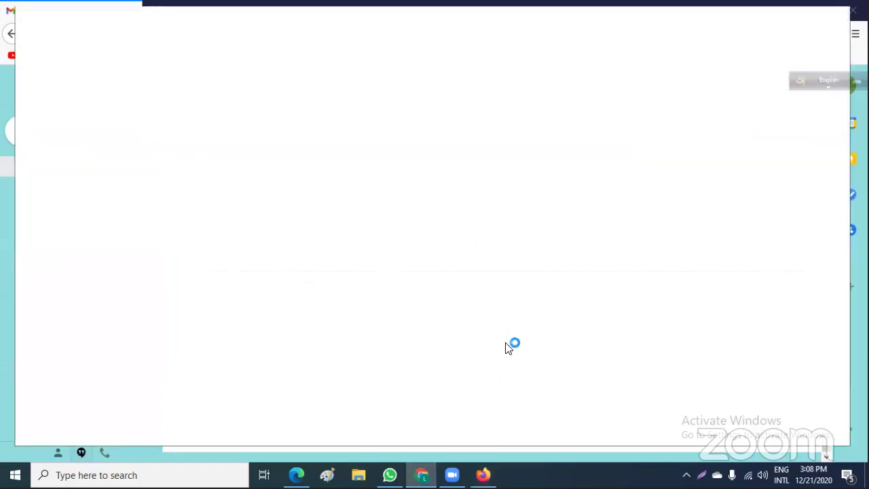
{"action": "mouse_move", "coordinate": [482, 475]}
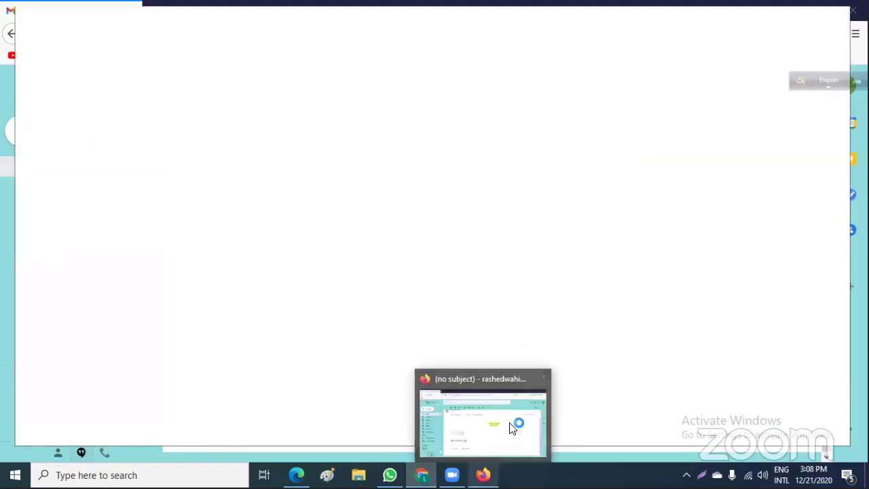
{"action": "left_click", "coordinate": [537, 377]}
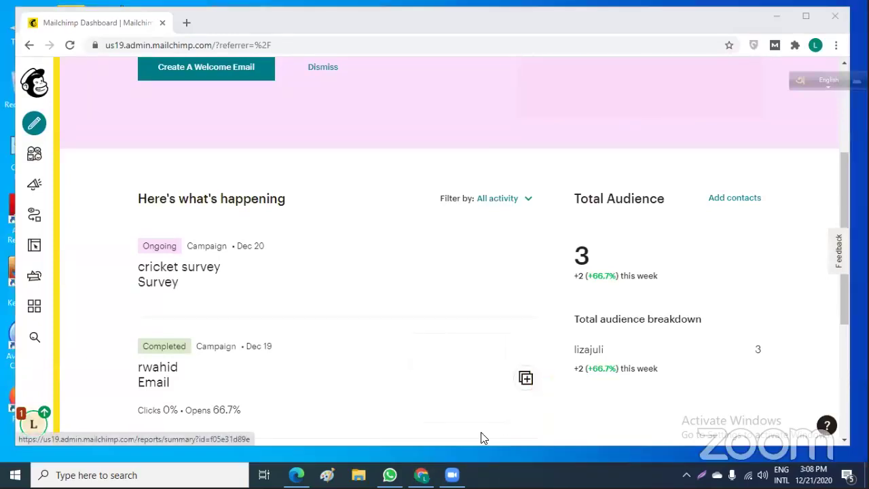
{"action": "mouse_move", "coordinate": [389, 469]}
{"action": "left_click", "coordinate": [289, 440]}
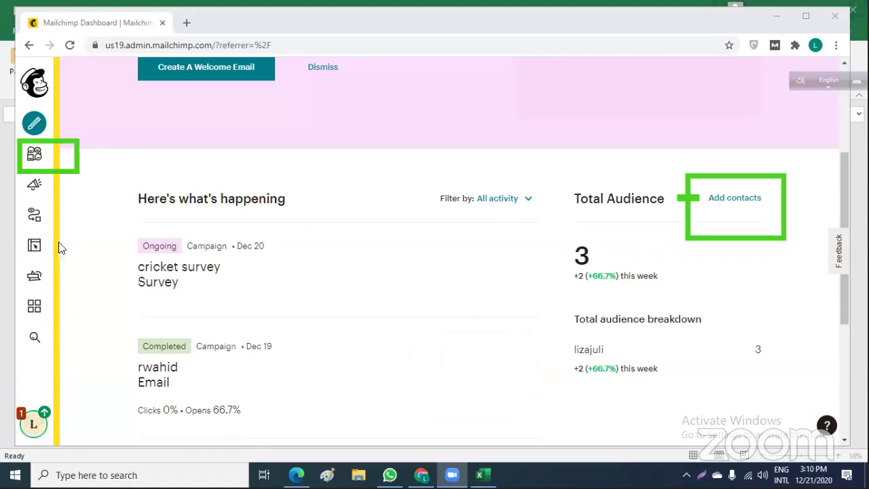
Open all contacts of the audience and start a contact import using the Upload file method.
{"action": "left_click", "coordinate": [31, 155]}
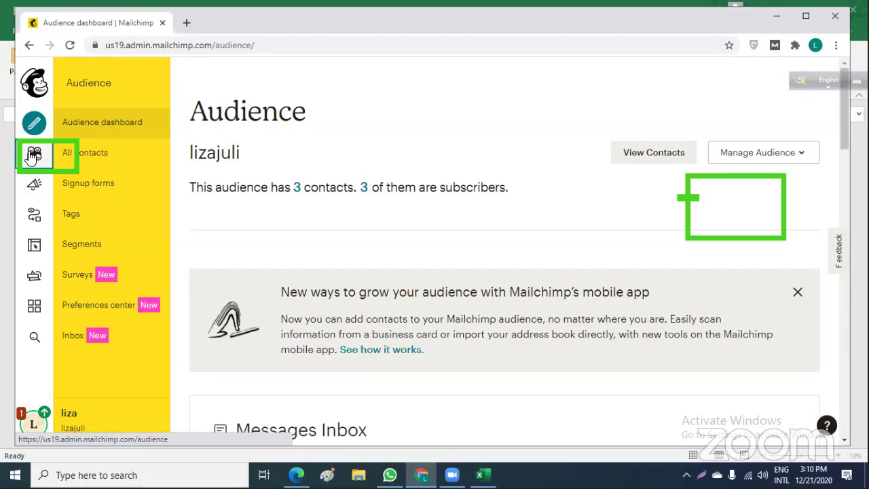
{"action": "left_click", "coordinate": [106, 152]}
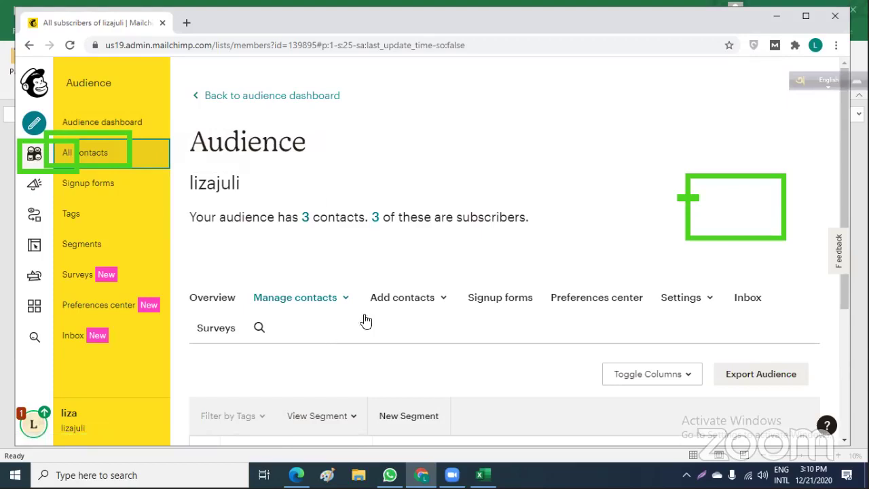
{"action": "left_click", "coordinate": [401, 299]}
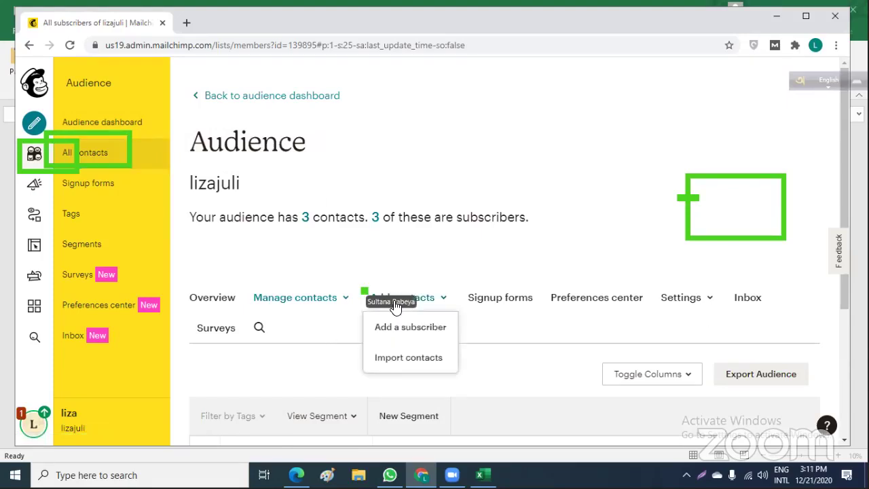
{"action": "left_click", "coordinate": [396, 364]}
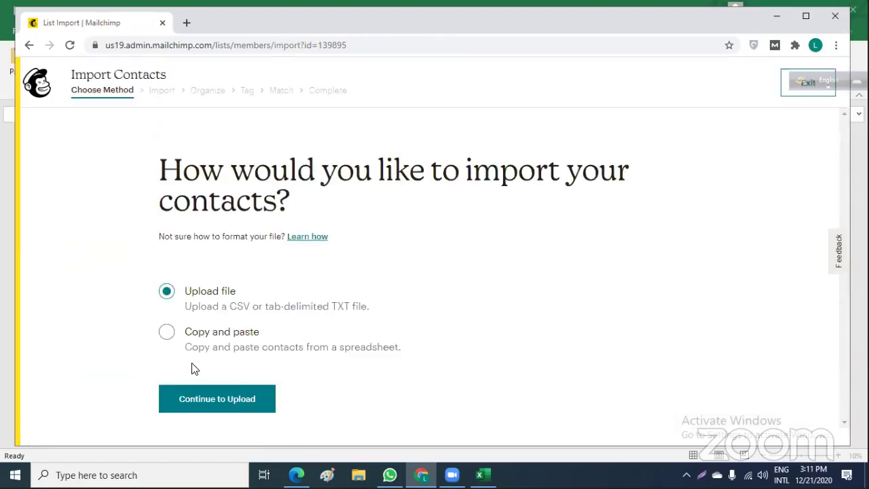
{"action": "left_click", "coordinate": [220, 394]}
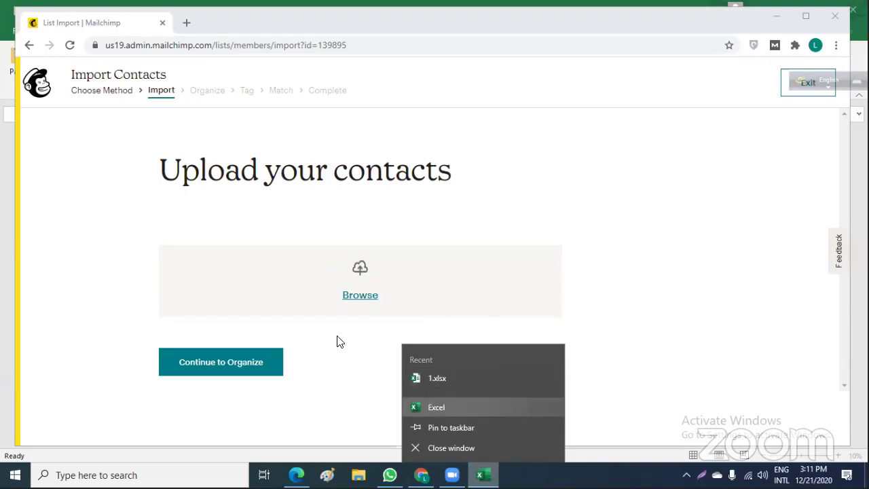
Look through the Downloads folder for the contacts CSV to upload, then close the file chooser.
{"action": "left_click", "coordinate": [359, 295]}
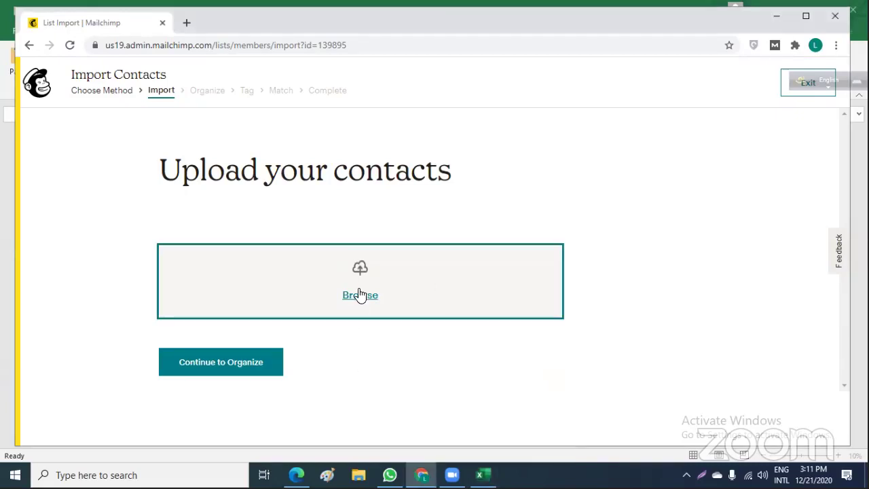
{"action": "left_click", "coordinate": [359, 294]}
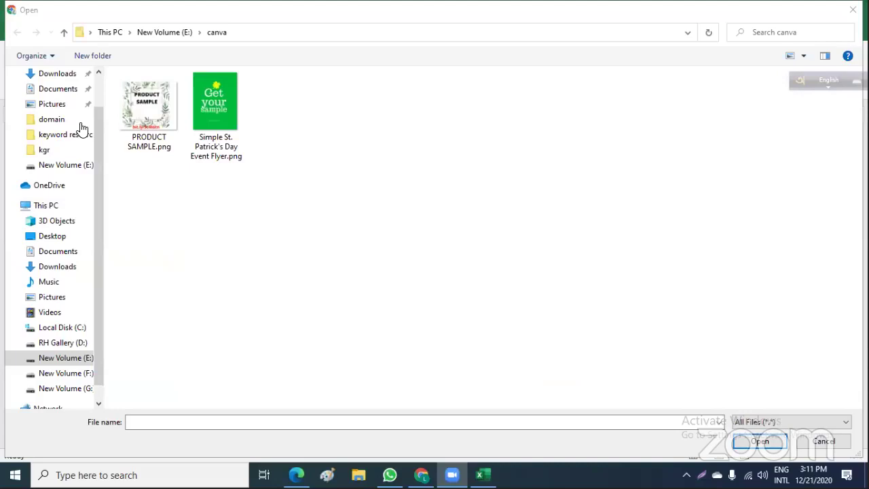
{"action": "left_click", "coordinate": [50, 267]}
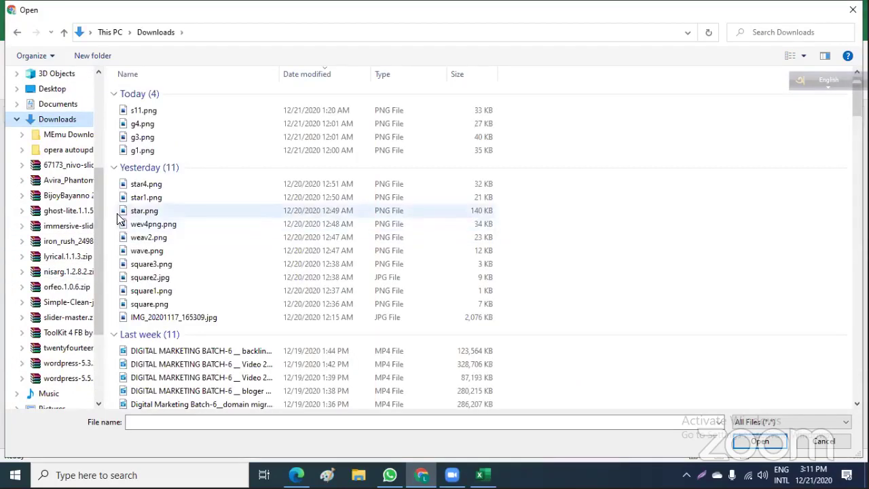
{"action": "scroll", "coordinate": [116, 218], "scroll_direction": "down", "scroll_amount": 3}
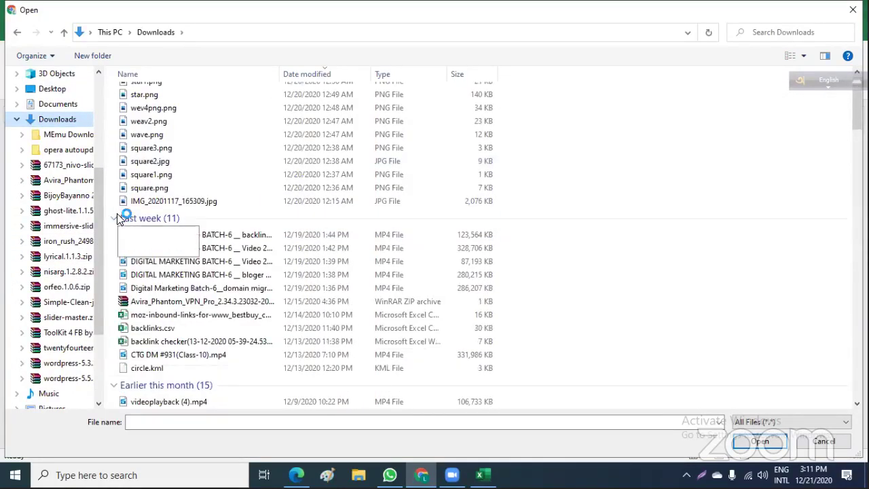
{"action": "scroll", "coordinate": [116, 219], "scroll_direction": "up", "scroll_amount": 3}
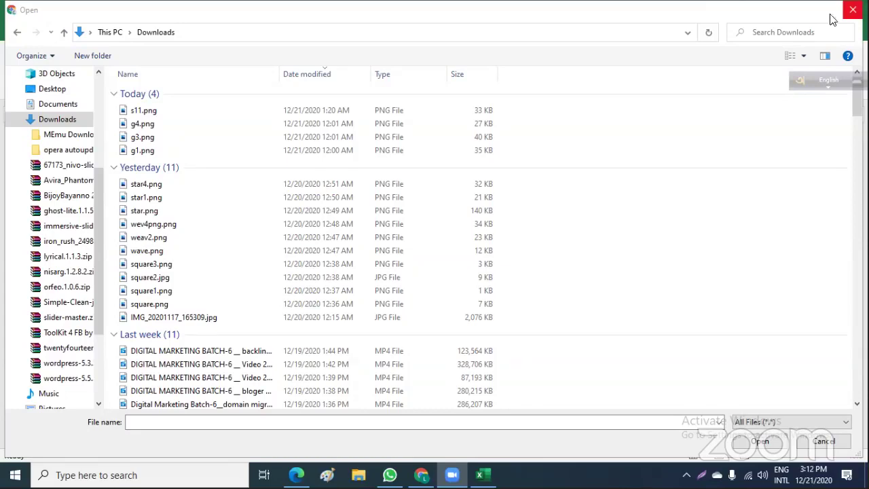
{"action": "scroll", "coordinate": [59, 129], "scroll_direction": "up", "scroll_amount": 2}
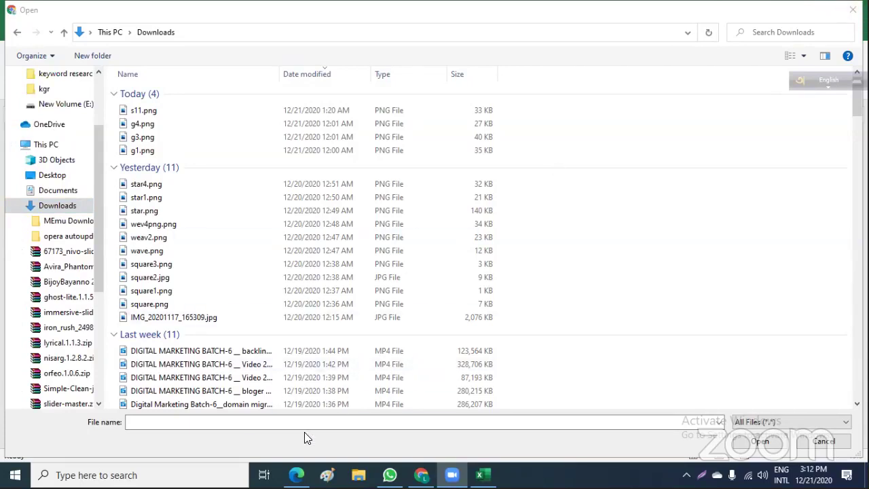
{"action": "left_click", "coordinate": [851, 11]}
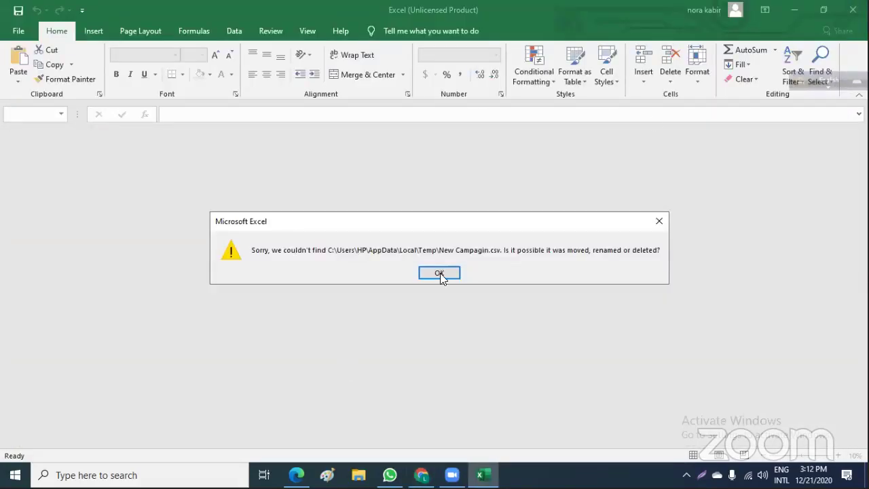
Dismiss the missing-file message and the Office account prompt, and close Excel.
{"action": "left_click", "coordinate": [660, 223]}
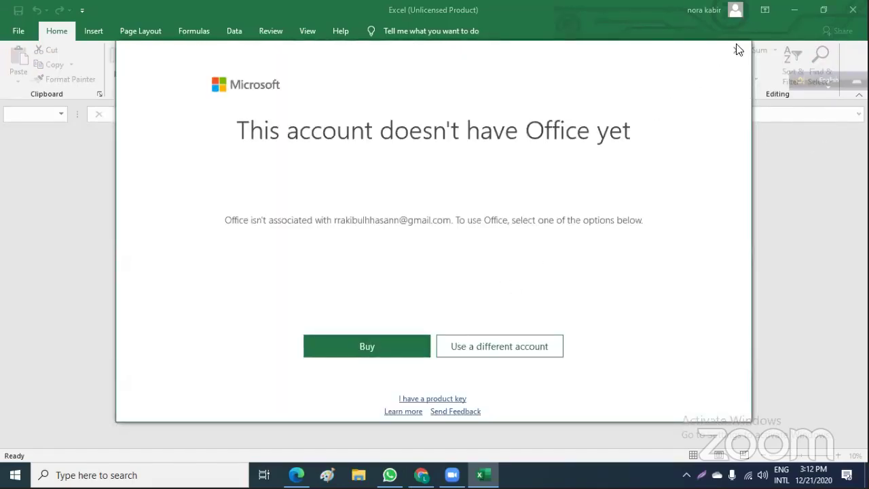
{"action": "left_click", "coordinate": [747, 46]}
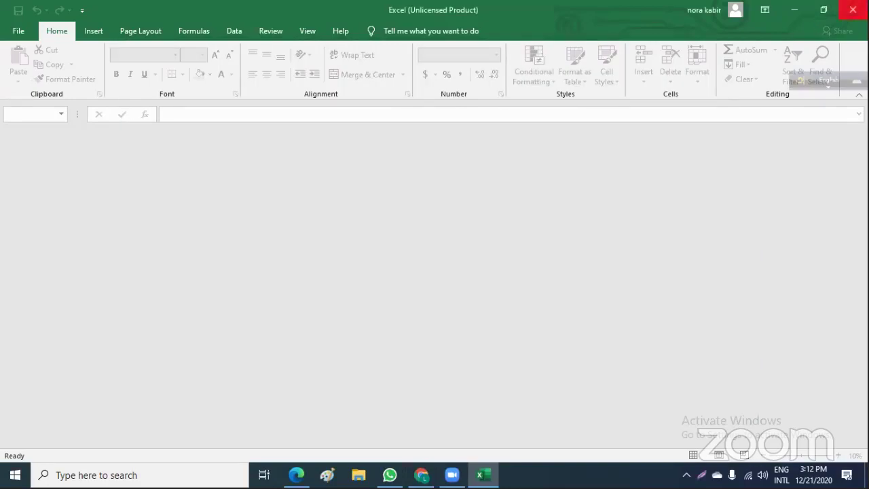
{"action": "left_click", "coordinate": [853, 10]}
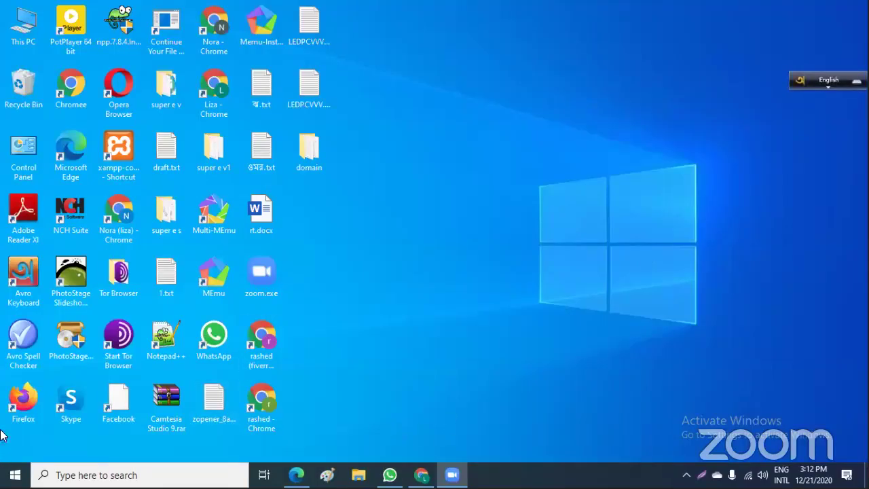
{"action": "double_click", "coordinate": [32, 400]}
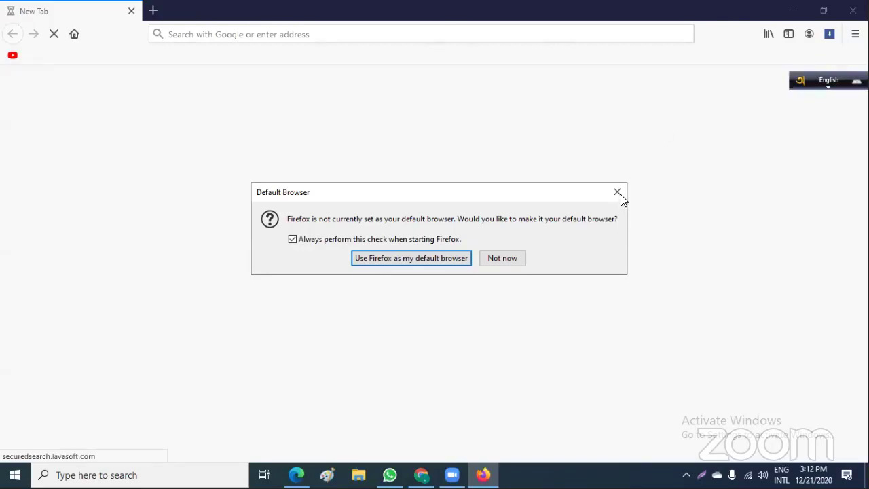
{"action": "left_click", "coordinate": [618, 192]}
{"action": "left_click", "coordinate": [853, 10]}
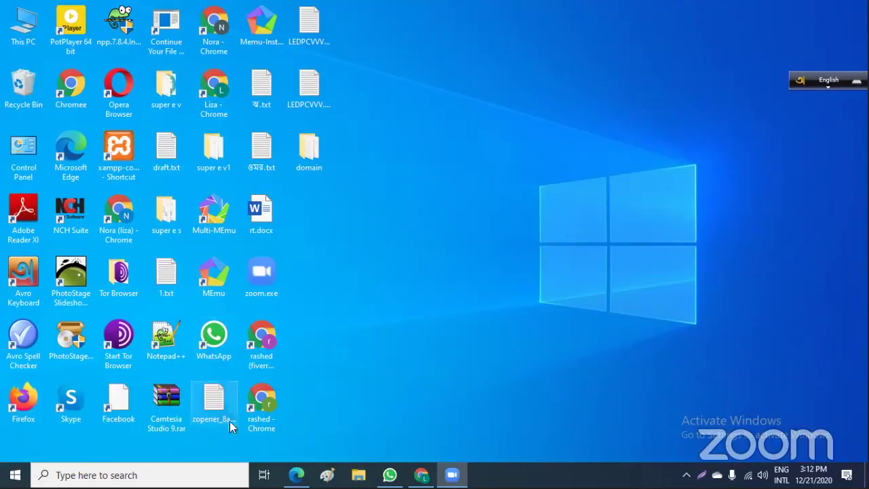
Open the other Chrome profile's Gmail inbox and download the New Campagin.csv attachment from the no-subject email.
{"action": "double_click", "coordinate": [262, 398]}
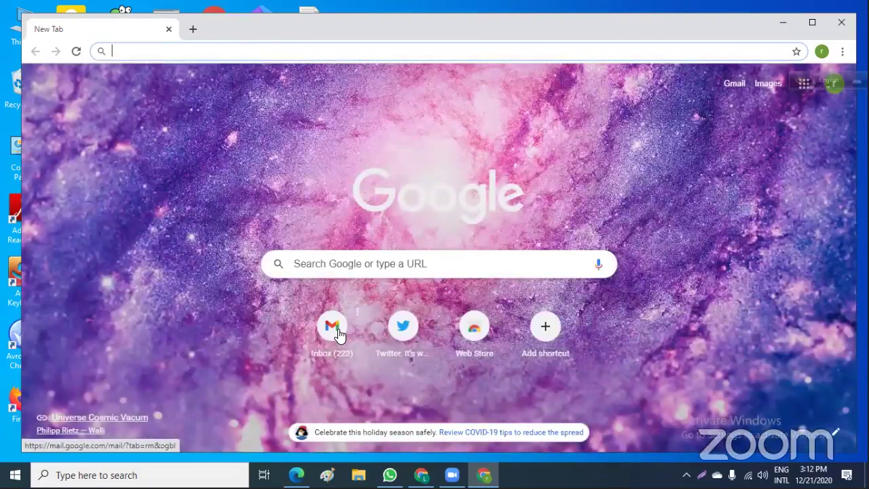
{"action": "left_click", "coordinate": [337, 331]}
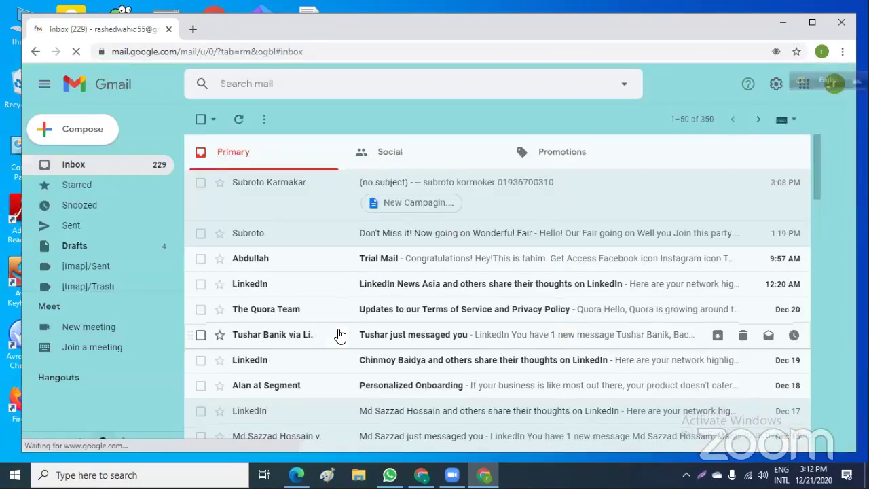
{"action": "left_click", "coordinate": [396, 200]}
{"action": "mouse_move", "coordinate": [258, 369]}
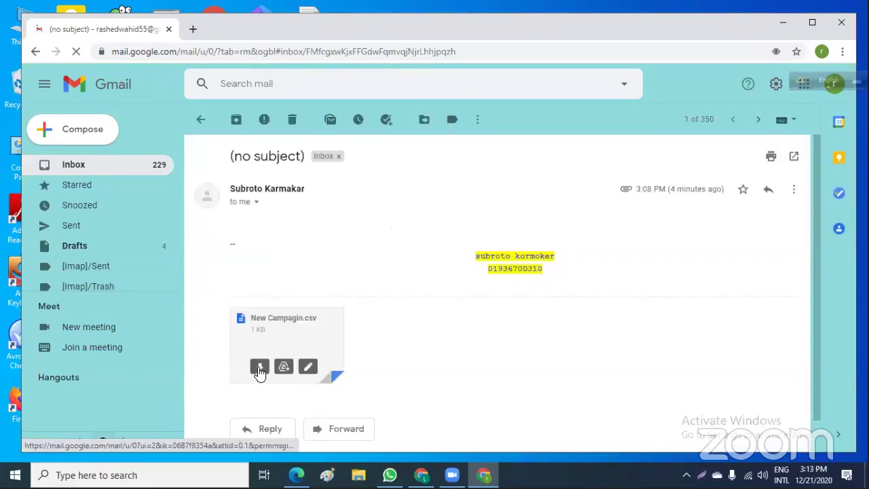
{"action": "left_click", "coordinate": [261, 367]}
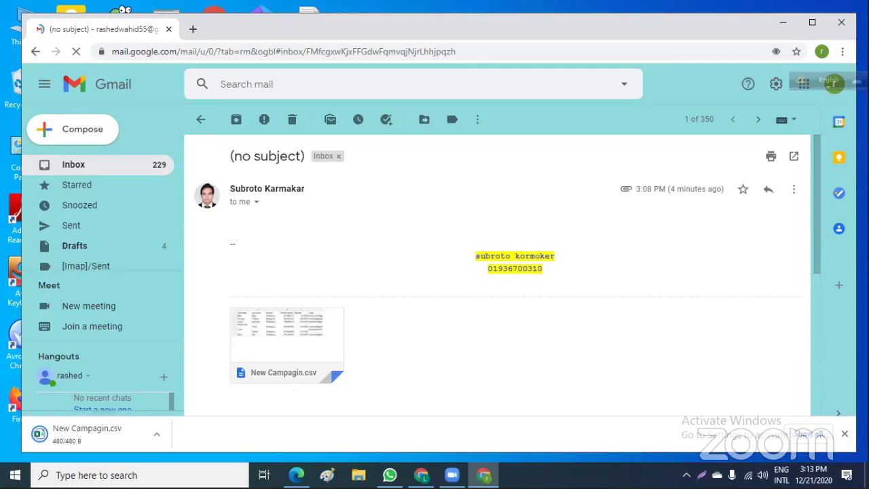
Return to the Mailchimp import page and upload New Campagin.csv from the Downloads folder.
{"action": "mouse_move", "coordinate": [421, 475]}
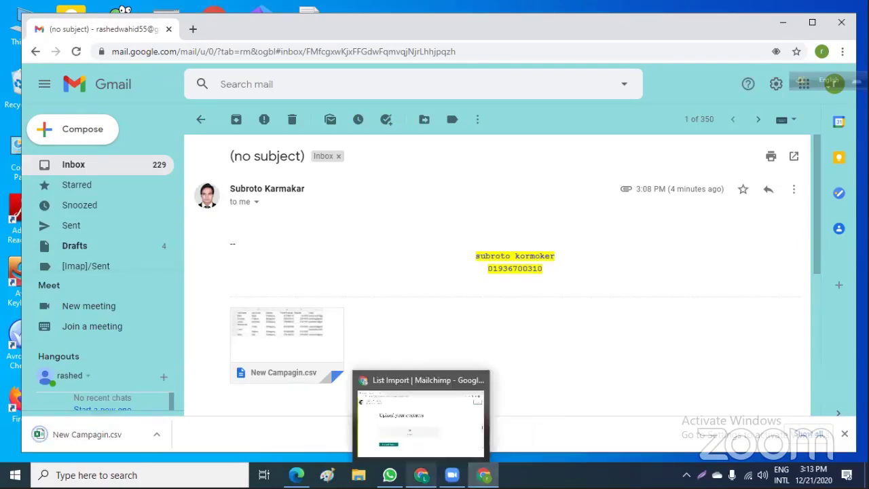
{"action": "left_click", "coordinate": [418, 418]}
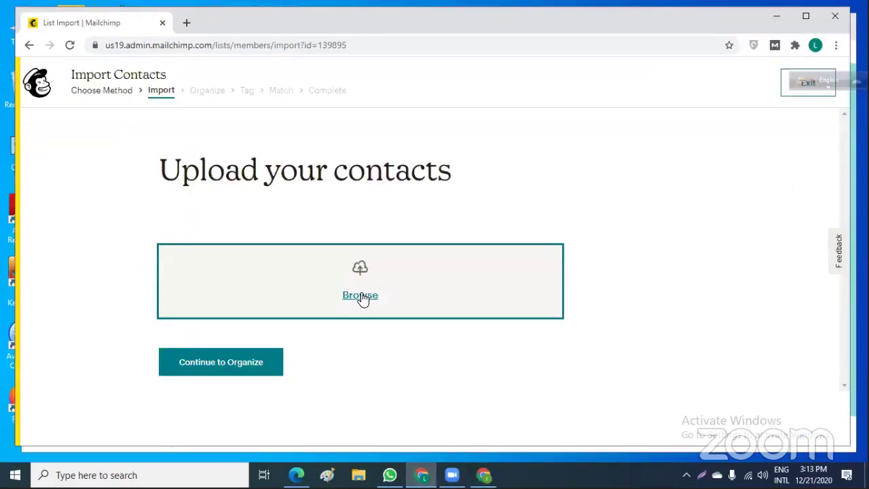
{"action": "left_click", "coordinate": [362, 292]}
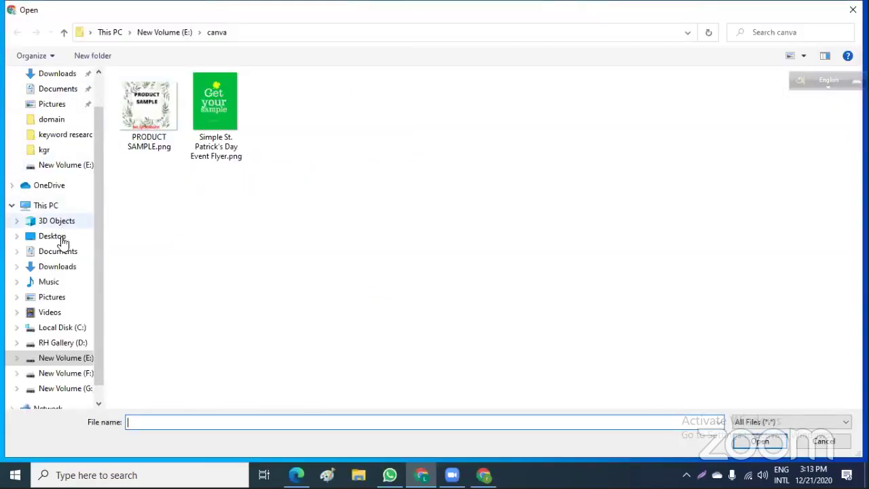
{"action": "left_click", "coordinate": [60, 267]}
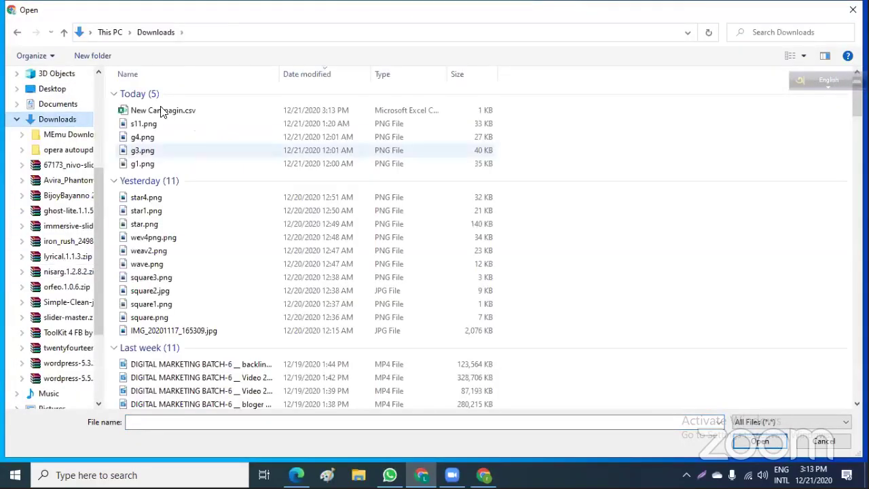
{"action": "left_click", "coordinate": [162, 111]}
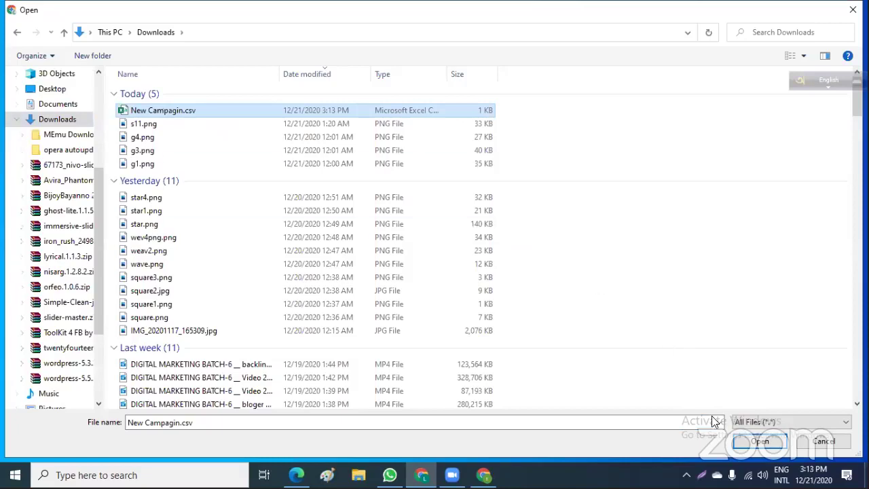
{"action": "left_click", "coordinate": [761, 441]}
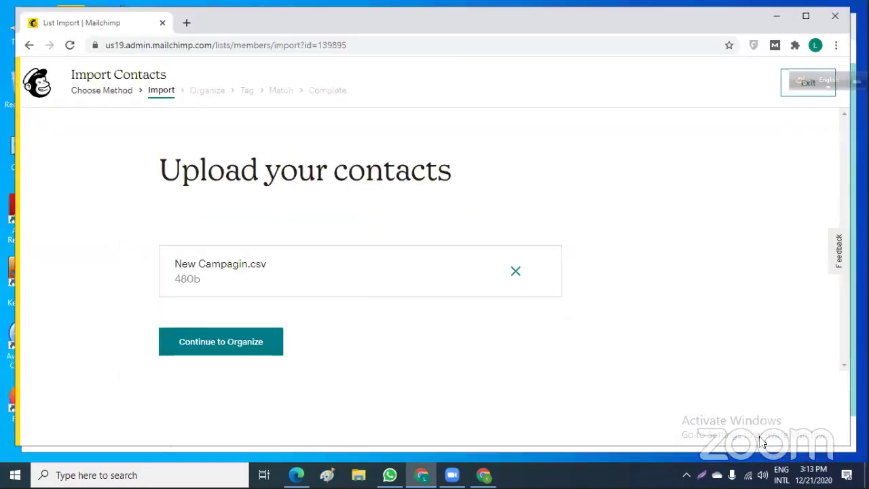
Continue to organizing, enable updating of any existing contacts with the Subscribed status kept, and proceed to tagging.
{"action": "left_click", "coordinate": [197, 341]}
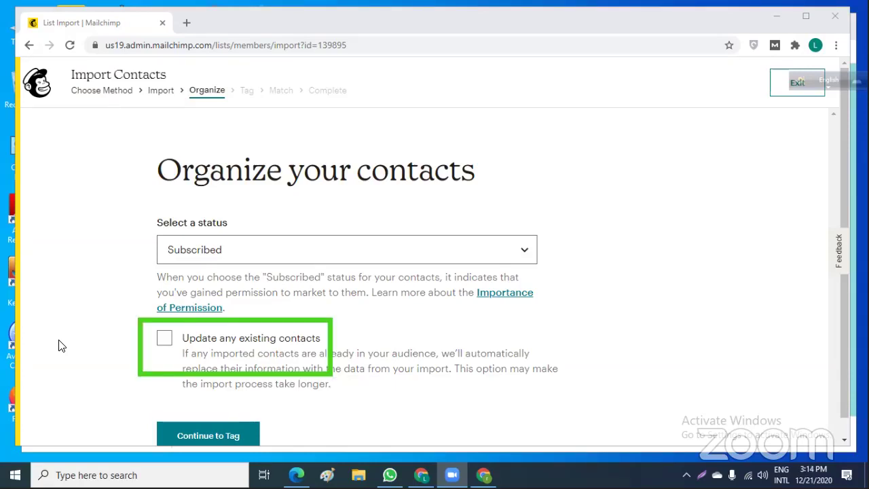
{"action": "left_click", "coordinate": [164, 343]}
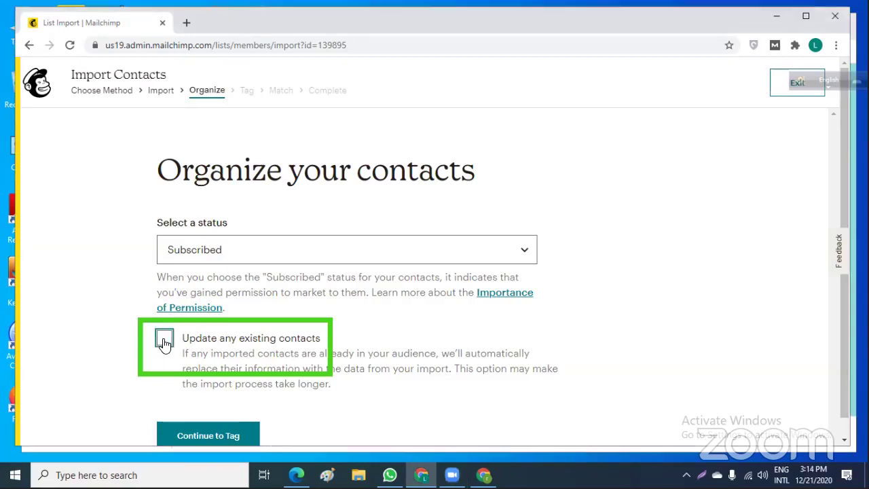
{"action": "left_click", "coordinate": [216, 436]}
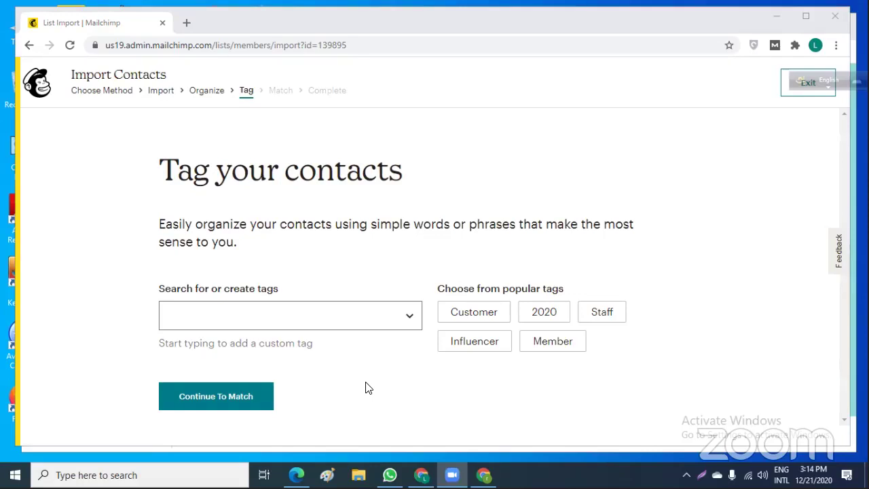
Open Mailchimp in a new browser tab and go to the audience's list of all contacts.
{"action": "left_click", "coordinate": [188, 23]}
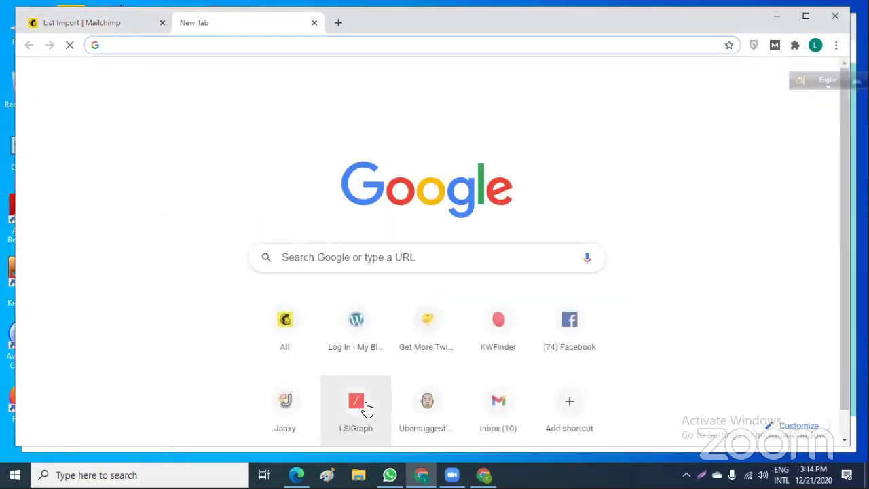
{"action": "left_click", "coordinate": [275, 324]}
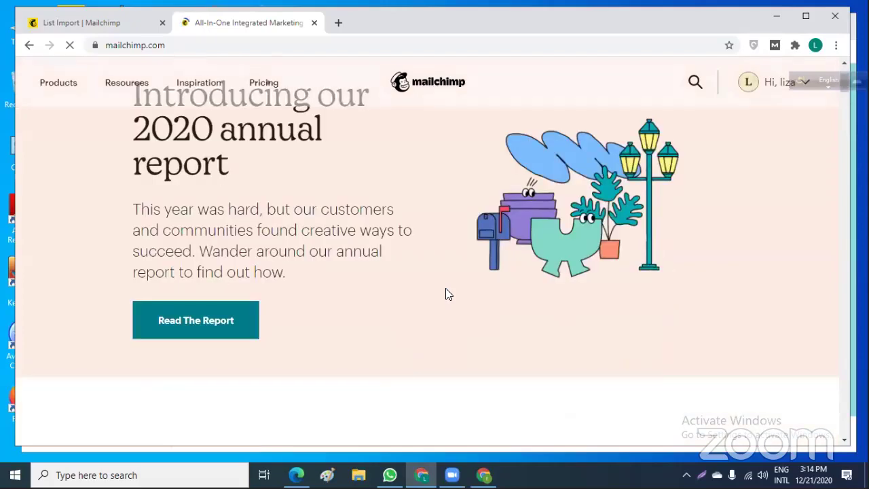
{"action": "left_click", "coordinate": [747, 83]}
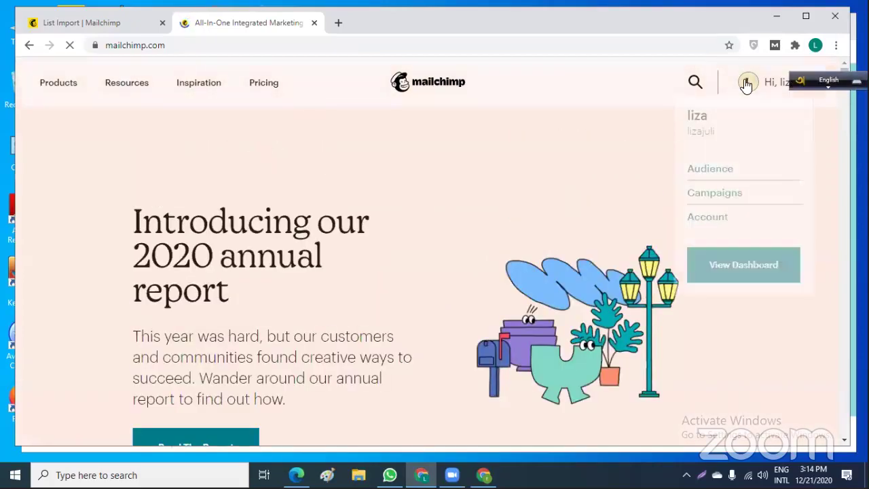
{"action": "left_click", "coordinate": [708, 225]}
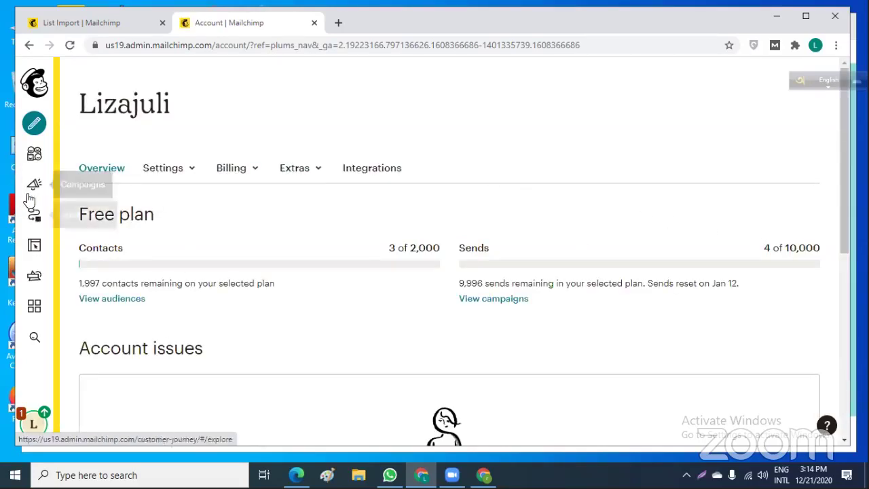
{"action": "left_click", "coordinate": [34, 156]}
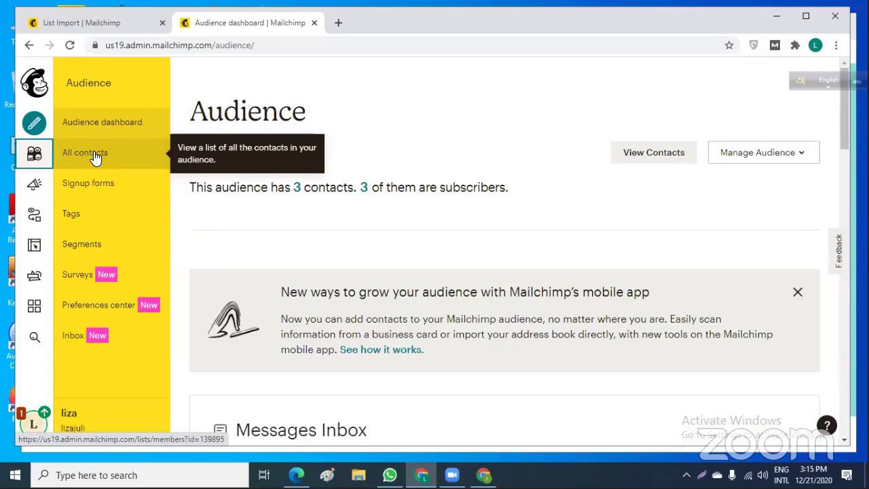
{"action": "left_click", "coordinate": [95, 157]}
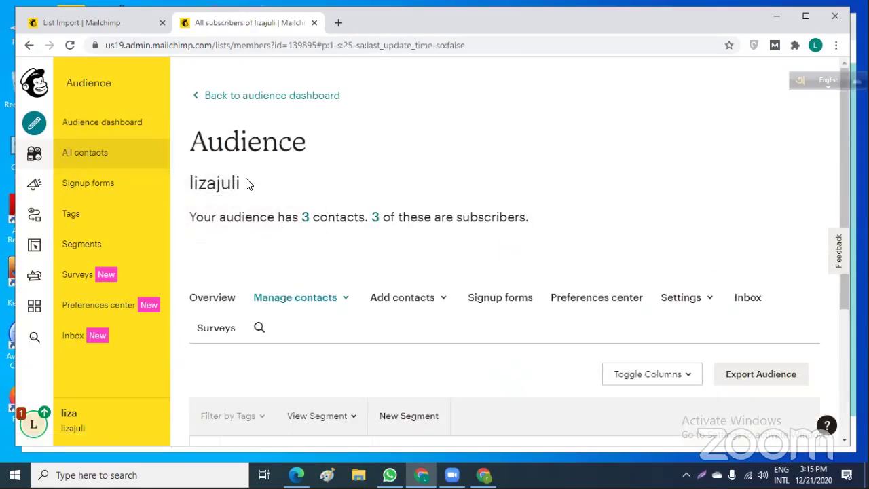
Copy the audience name from the contacts page and create it as a tag for the imported contacts.
{"action": "double_click", "coordinate": [237, 183]}
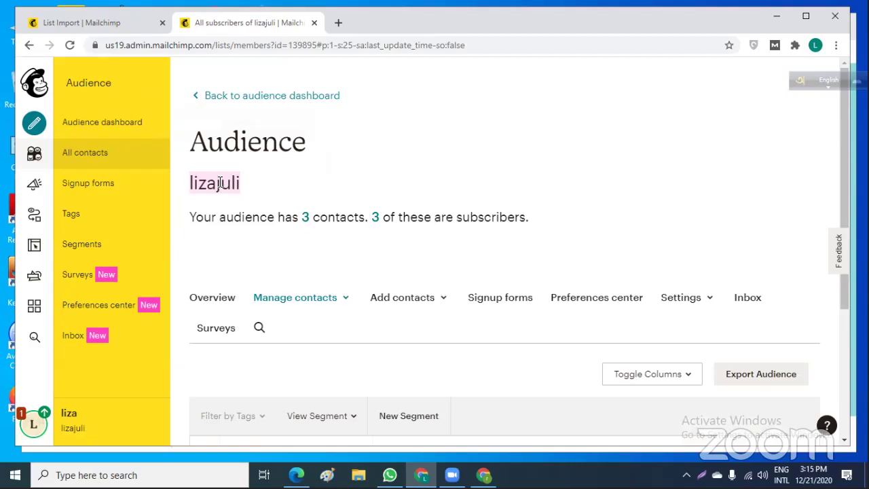
{"action": "right_click", "coordinate": [219, 181]}
{"action": "left_click", "coordinate": [246, 190]}
{"action": "left_click", "coordinate": [113, 24]}
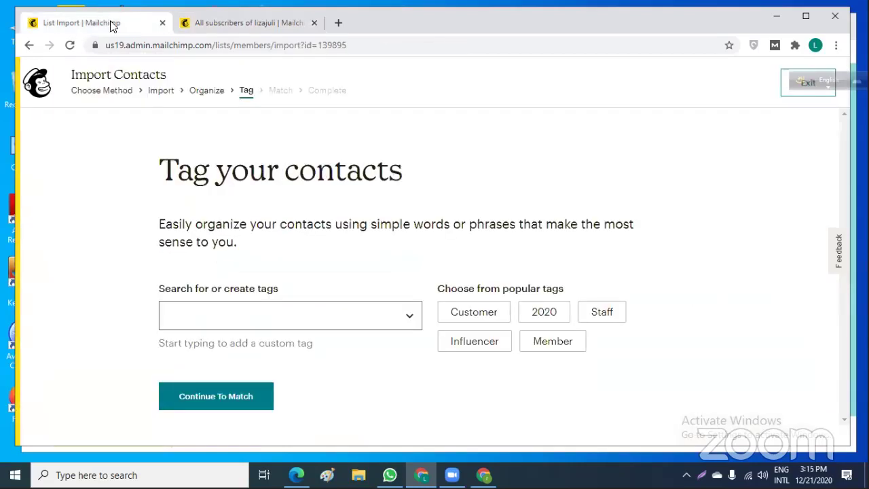
{"action": "left_click", "coordinate": [241, 314]}
{"action": "right_click", "coordinate": [240, 313]}
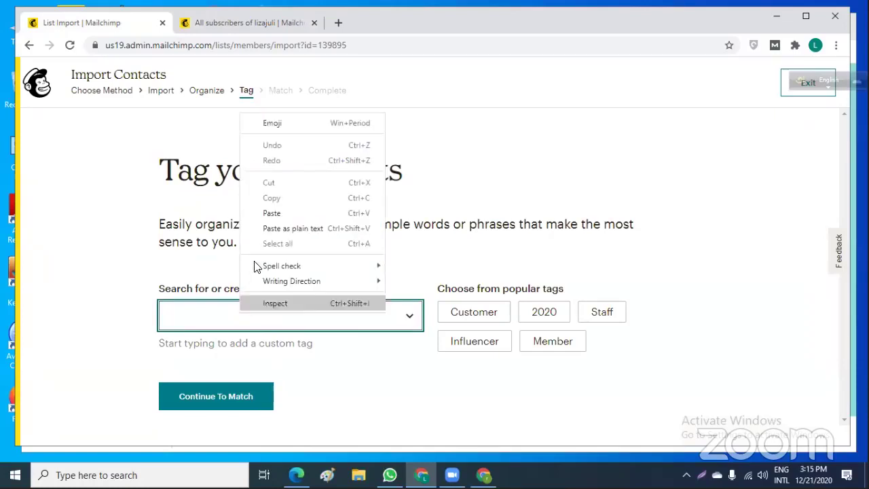
{"action": "left_click", "coordinate": [268, 212]}
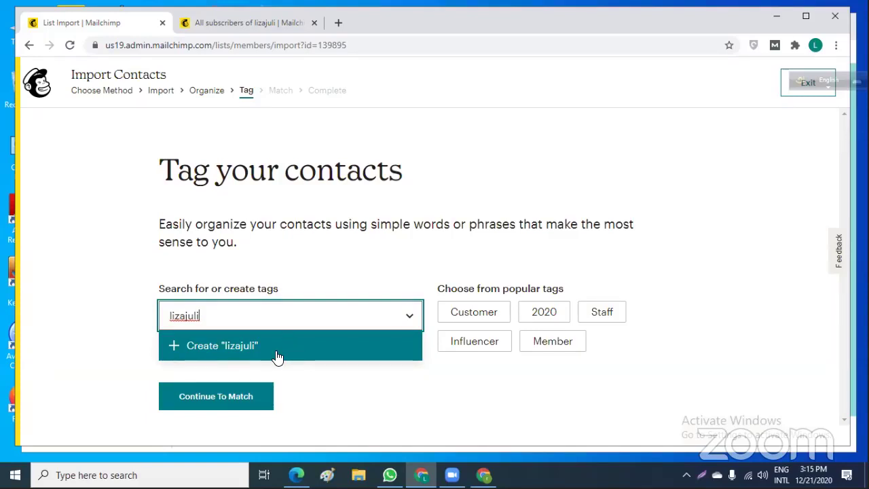
{"action": "left_click", "coordinate": [277, 354]}
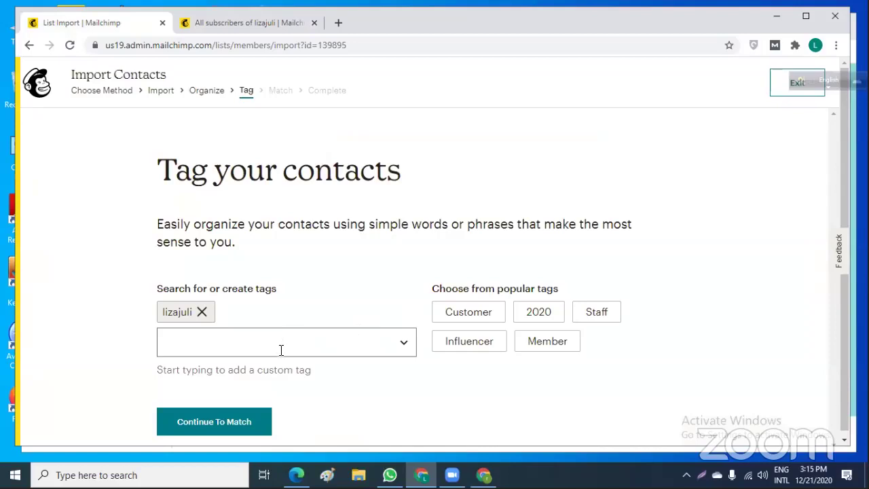
Continue to column matching and assign the Fast Name column to the First Name (FNAME) field.
{"action": "scroll", "coordinate": [365, 396], "scroll_direction": "down", "scroll_amount": 1}
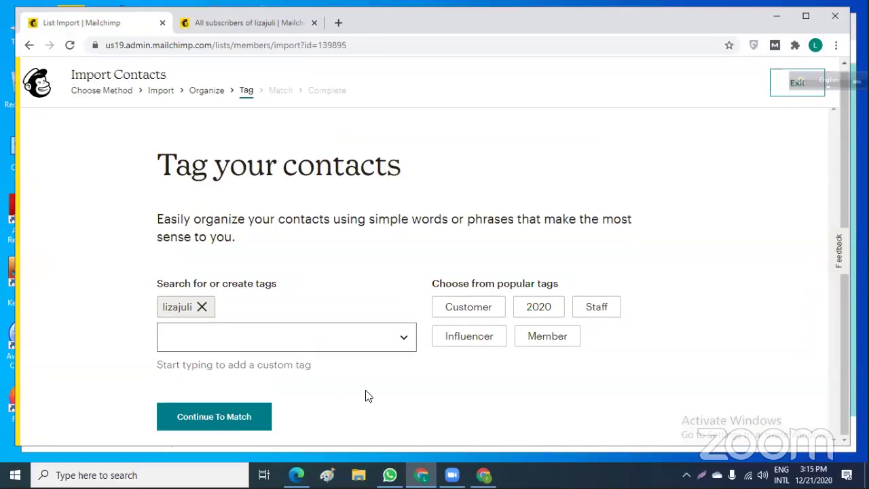
{"action": "left_click", "coordinate": [224, 421]}
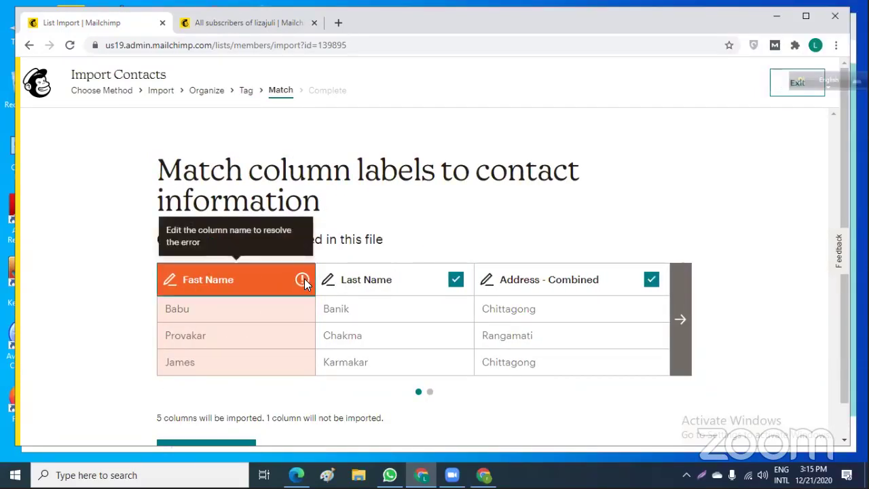
{"action": "left_click", "coordinate": [304, 283]}
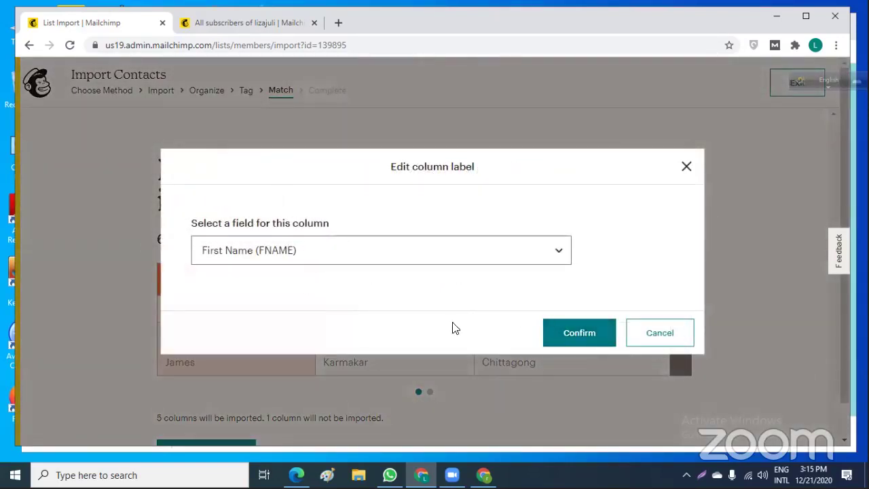
{"action": "left_click", "coordinate": [553, 333]}
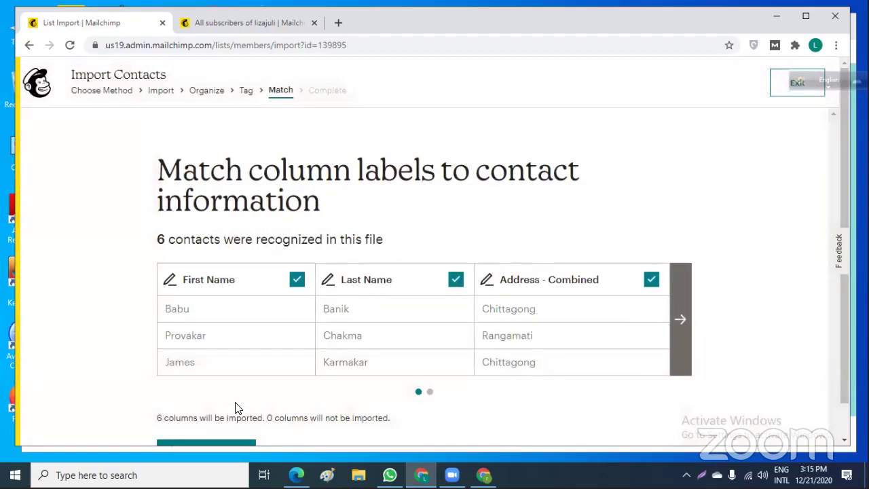
Finalize and complete the contact import, and view the imported contacts in the audience list.
{"action": "scroll", "coordinate": [490, 394], "scroll_direction": "down", "scroll_amount": 1}
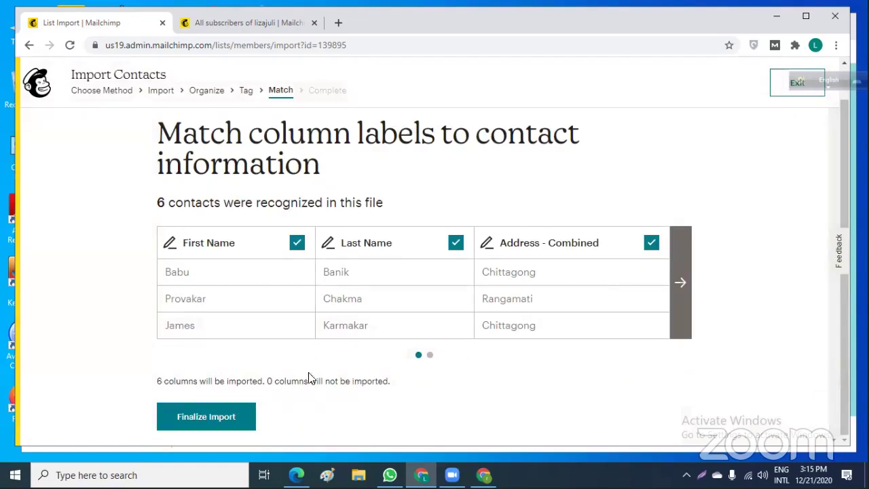
{"action": "left_click", "coordinate": [230, 408]}
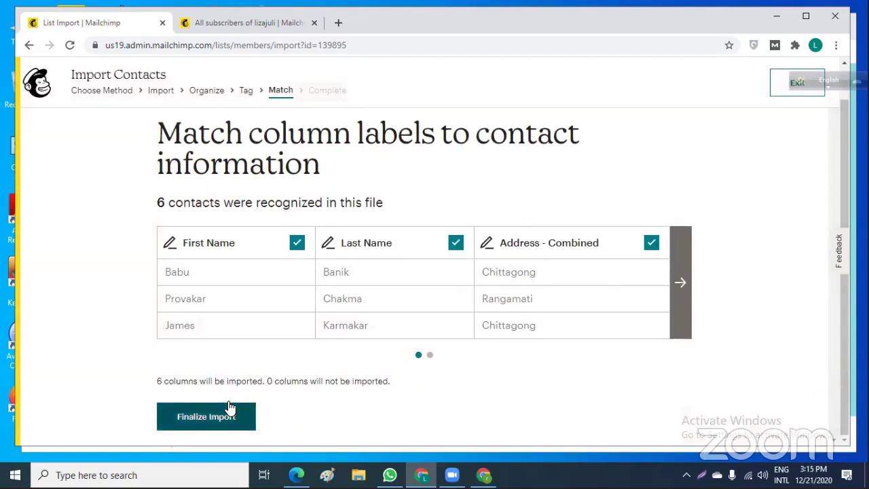
{"action": "left_click", "coordinate": [228, 410]}
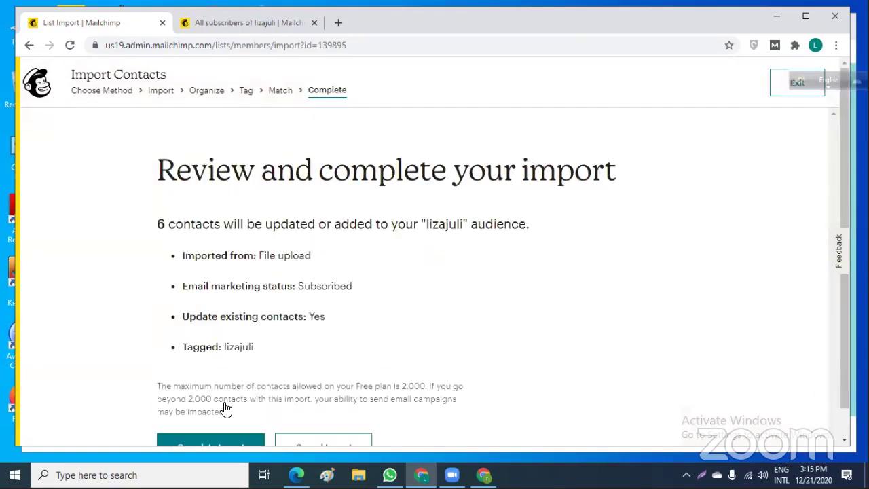
{"action": "scroll", "coordinate": [204, 413], "scroll_direction": "down", "scroll_amount": 1}
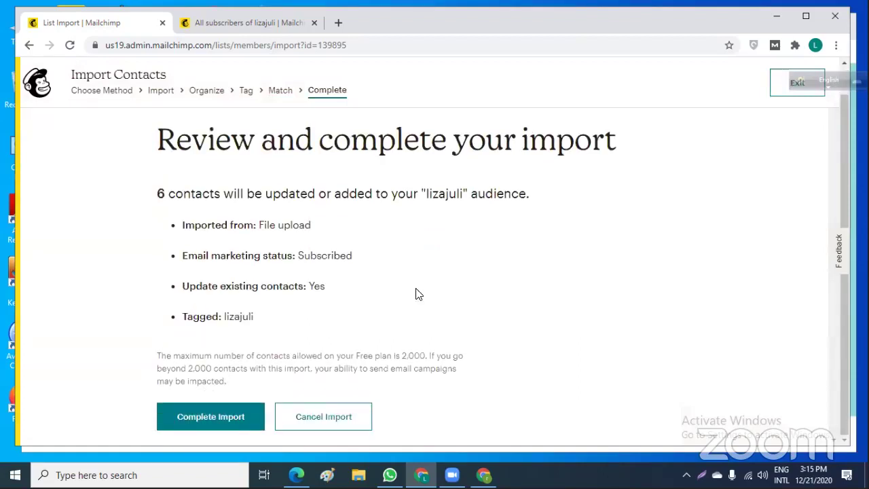
{"action": "left_click", "coordinate": [233, 418]}
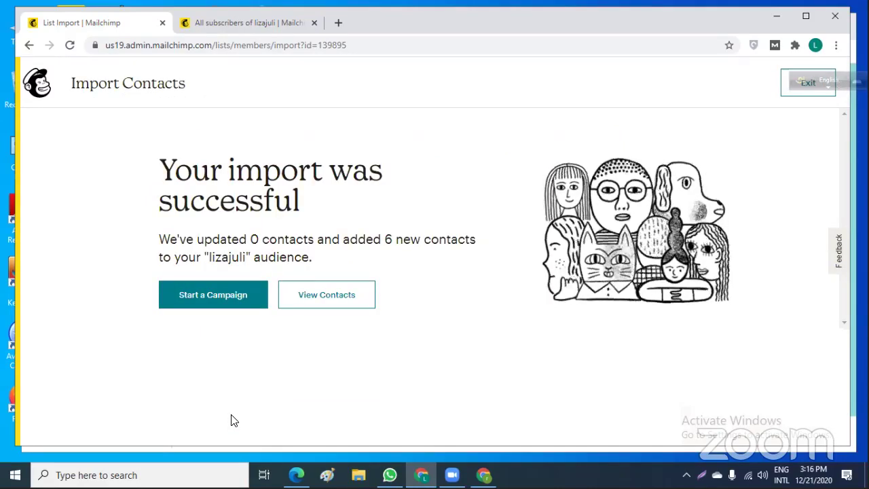
{"action": "left_click", "coordinate": [329, 296]}
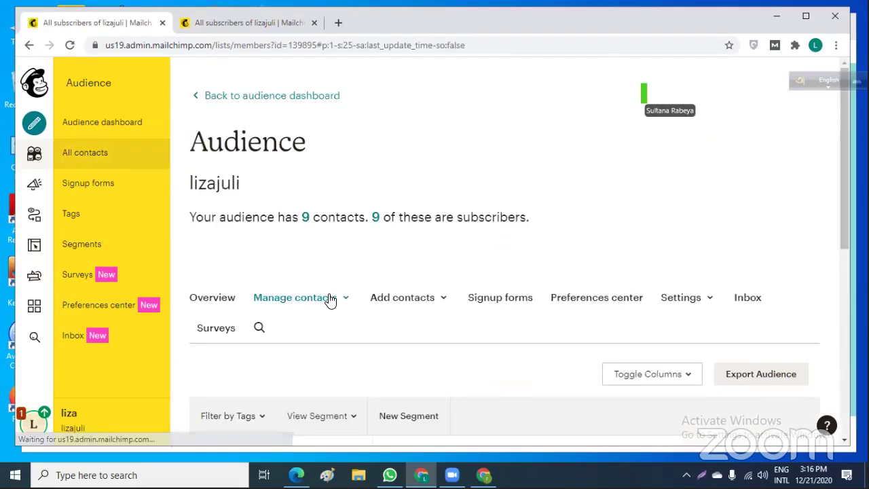
{"action": "scroll", "coordinate": [331, 300], "scroll_direction": "down", "scroll_amount": 5}
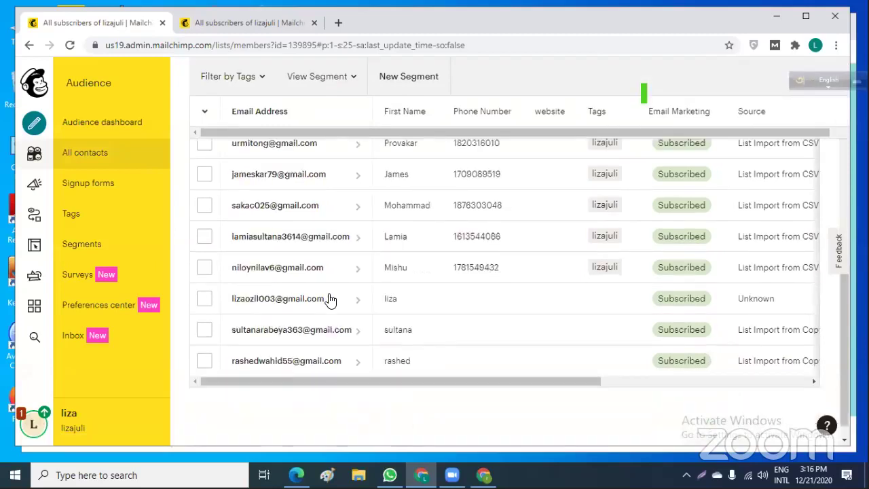
Switch to Firefox, dismiss the default-browser prompt, and open Facebook in a fresh tab.
{"action": "scroll", "coordinate": [331, 300], "scroll_direction": "up", "scroll_amount": 1}
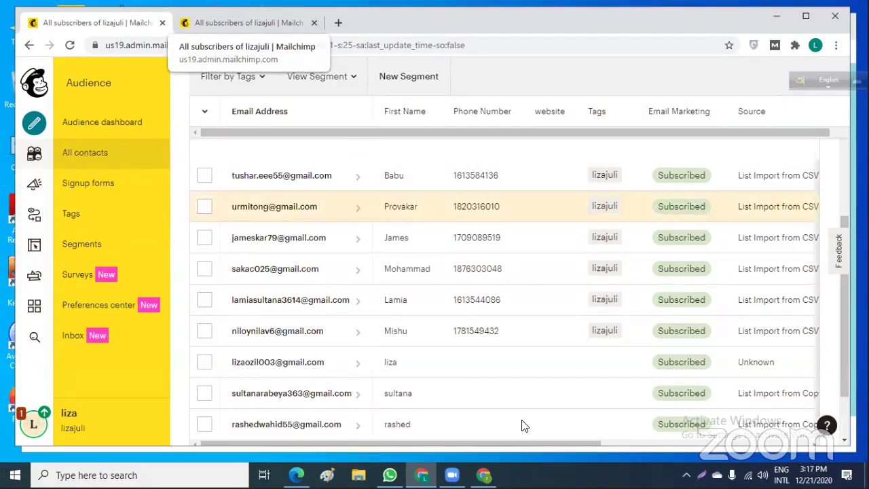
{"action": "left_click", "coordinate": [483, 476]}
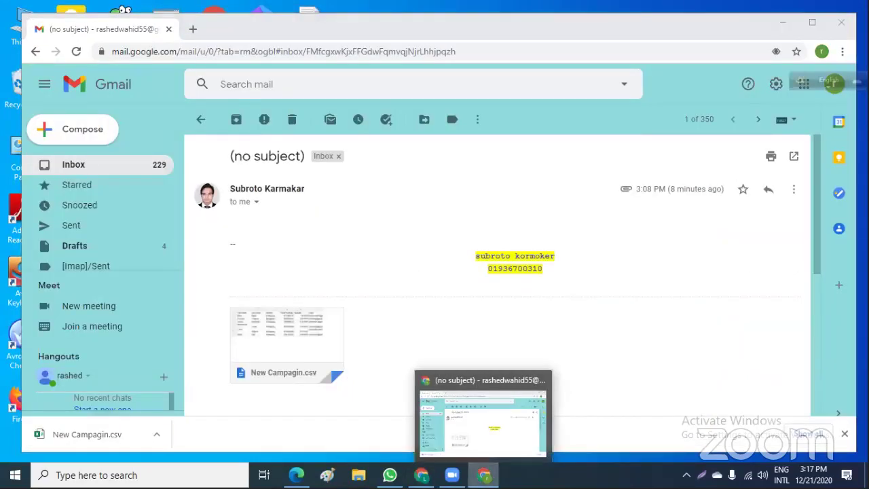
{"action": "left_click", "coordinate": [483, 475]}
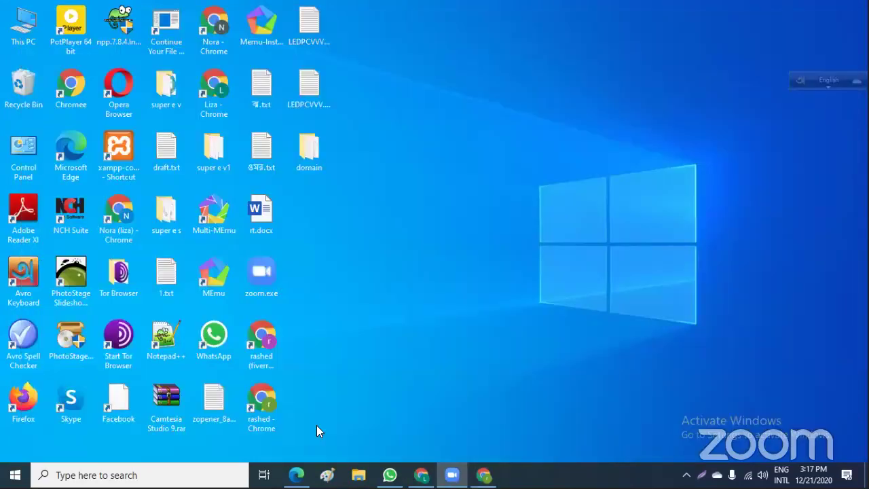
{"action": "double_click", "coordinate": [34, 397]}
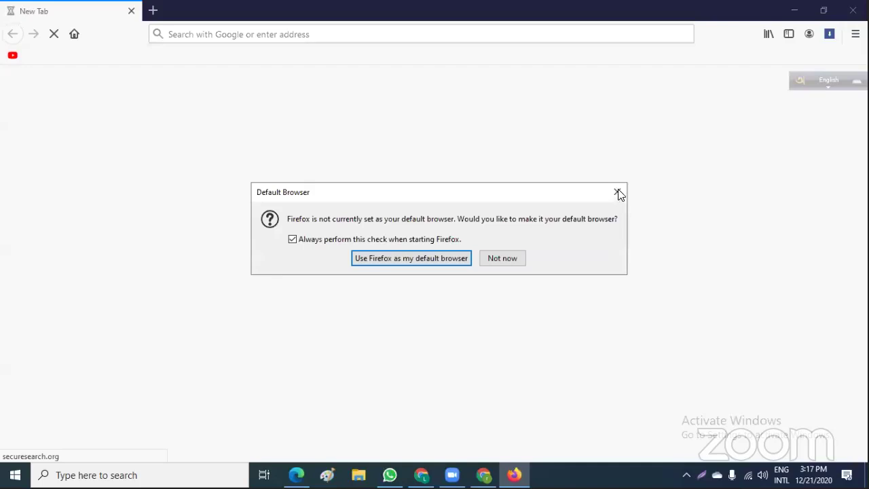
{"action": "left_click", "coordinate": [618, 192]}
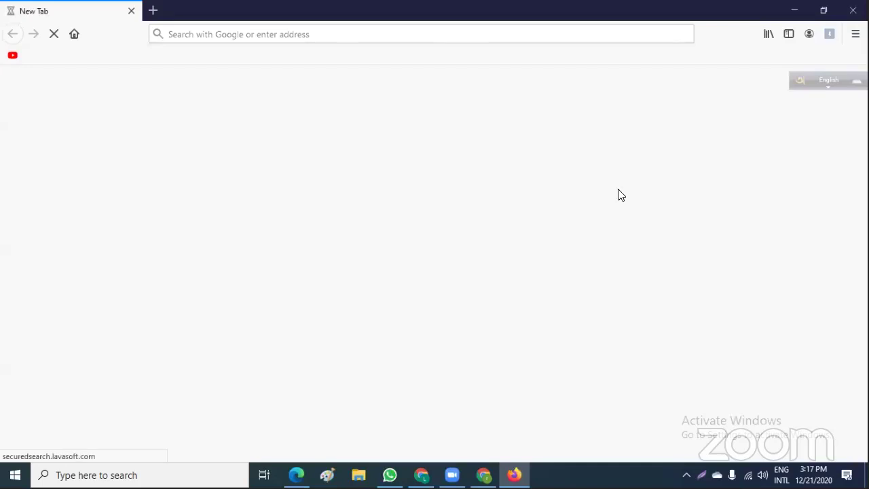
{"action": "left_click", "coordinate": [152, 13]}
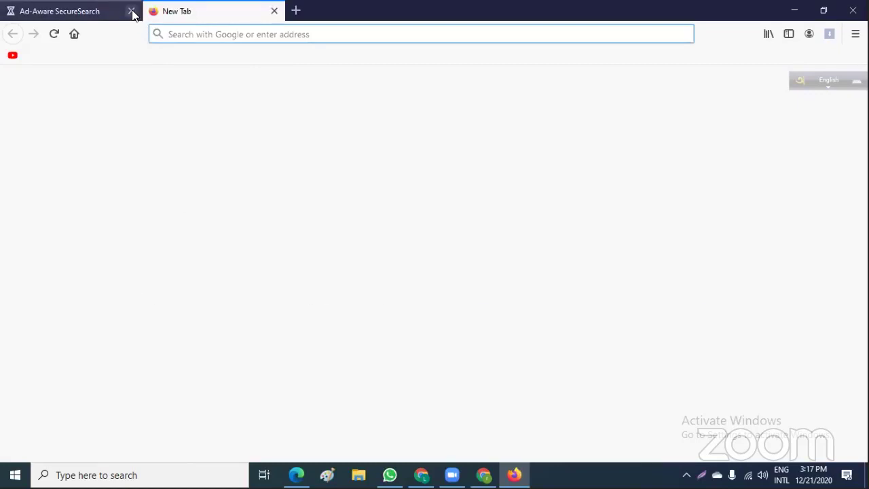
{"action": "left_click", "coordinate": [132, 12]}
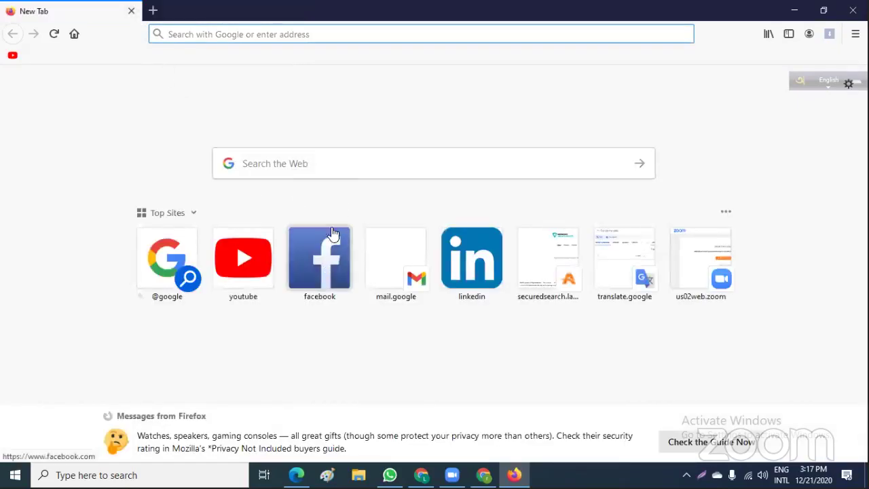
{"action": "left_click", "coordinate": [323, 259]}
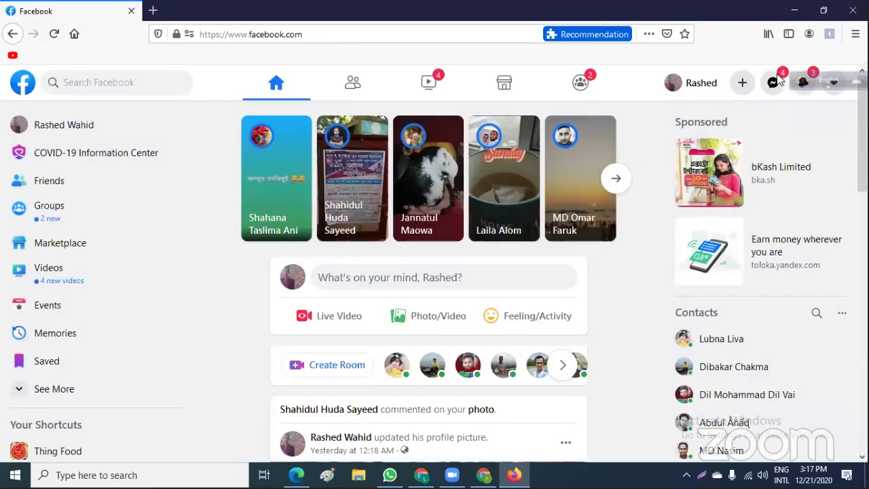
Open the CTG DM Batch-934 group chat and try to open its Audience1.csv attachment with Excel.
{"action": "left_click", "coordinate": [774, 82]}
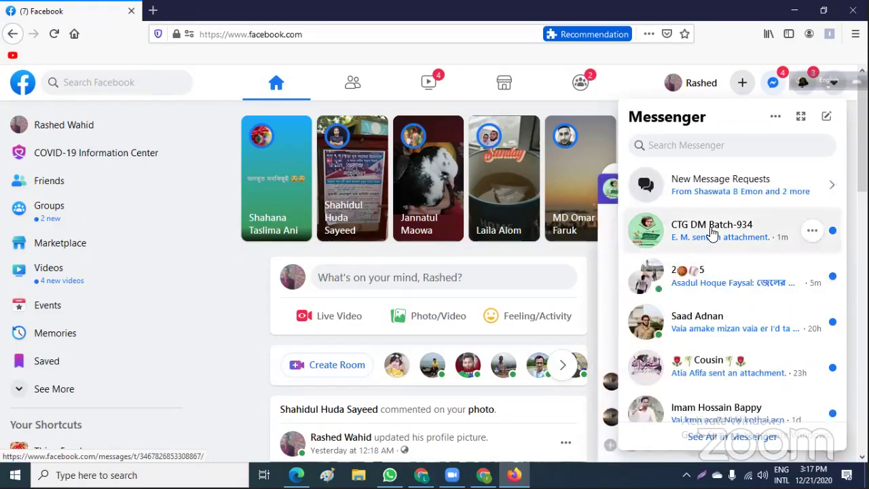
{"action": "left_click", "coordinate": [712, 233]}
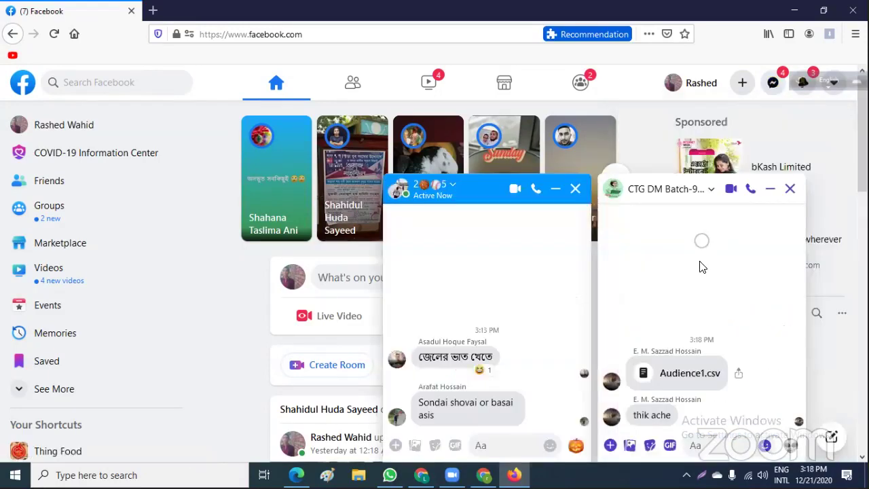
{"action": "left_click", "coordinate": [574, 189]}
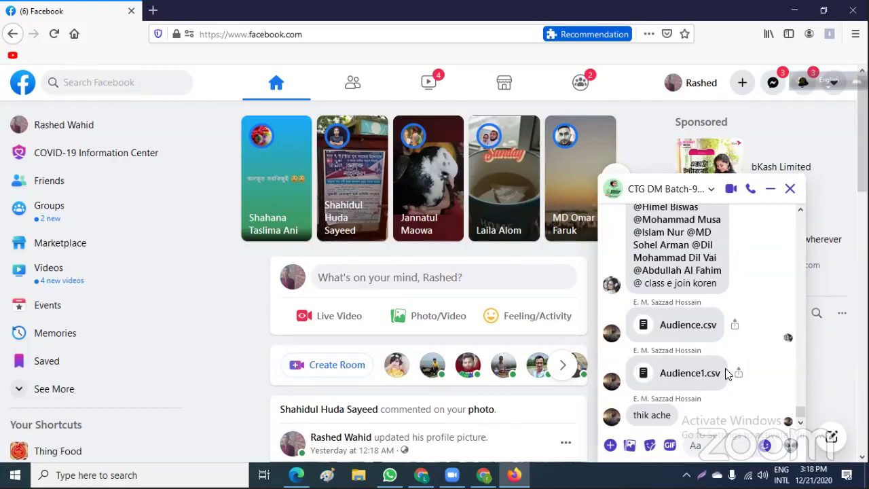
{"action": "left_click", "coordinate": [690, 373]}
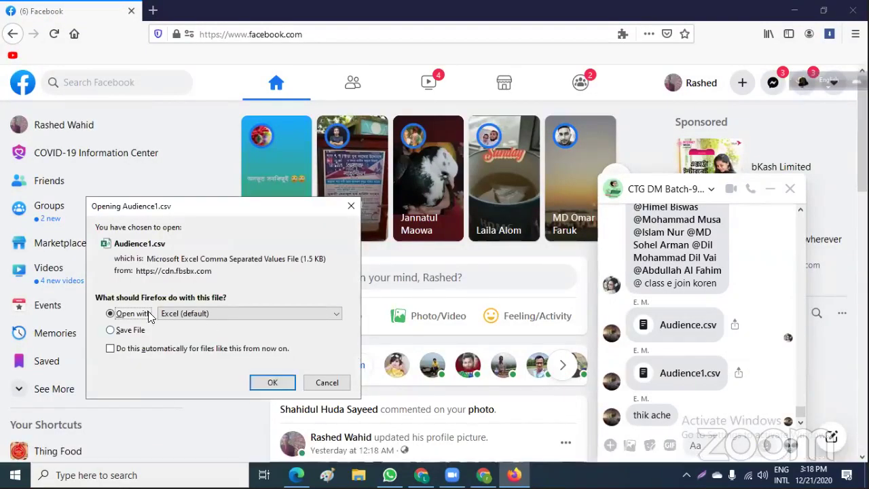
{"action": "left_click", "coordinate": [274, 383]}
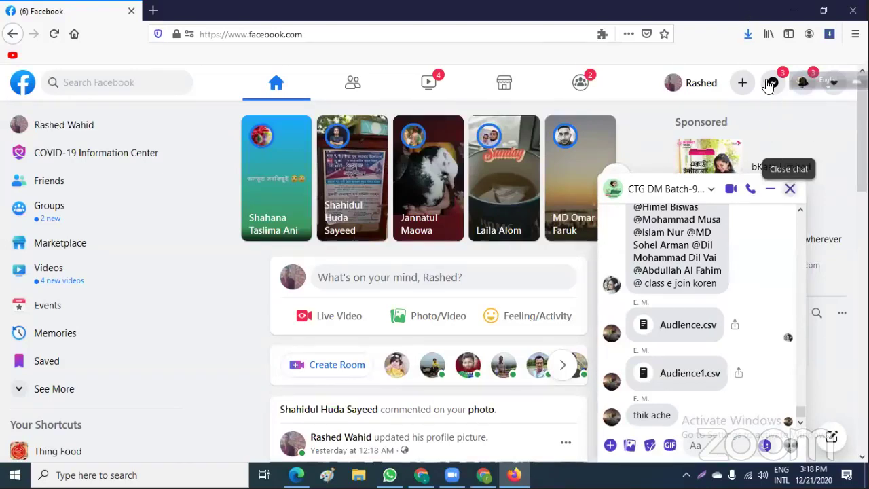
Close the group chat and Facebook, and exit Excel after dismissing its dialogs.
{"action": "left_click", "coordinate": [791, 190]}
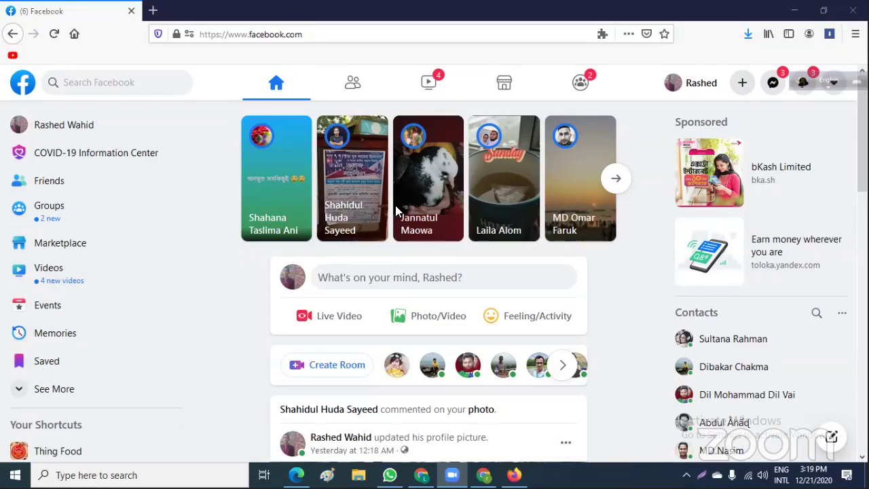
{"action": "left_click", "coordinate": [130, 11]}
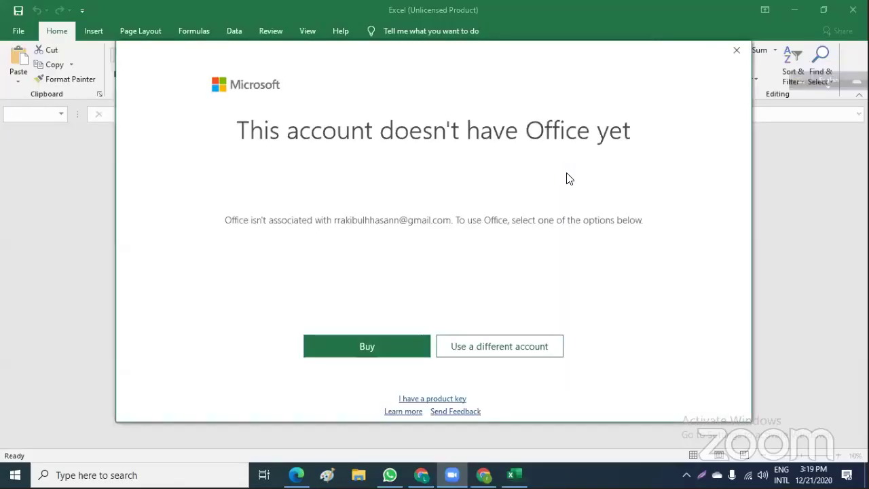
{"action": "left_click", "coordinate": [738, 51]}
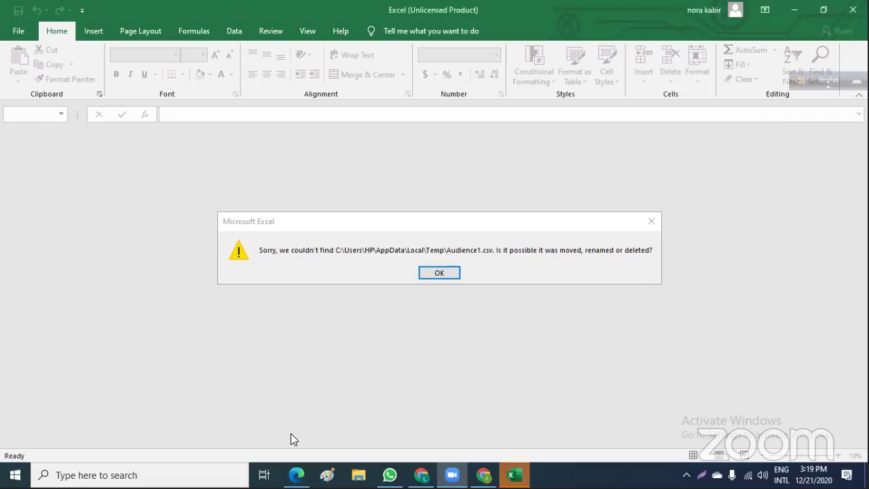
{"action": "left_click", "coordinate": [651, 221]}
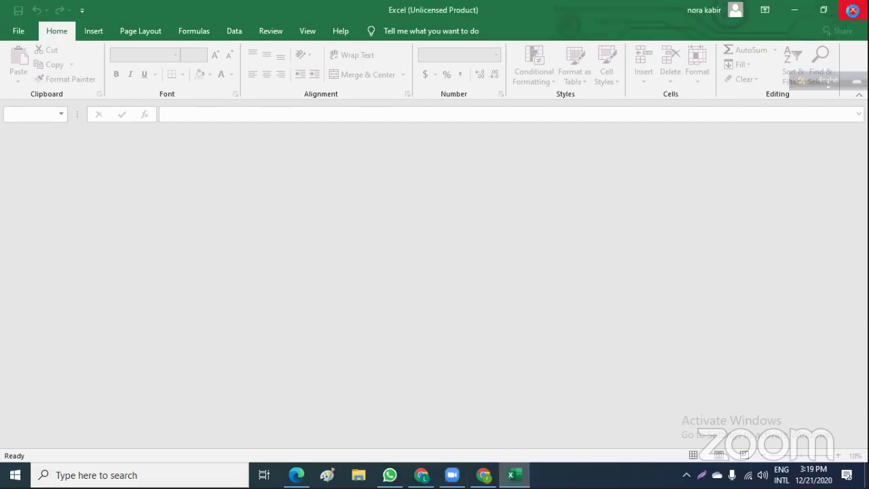
{"action": "left_click", "coordinate": [853, 9]}
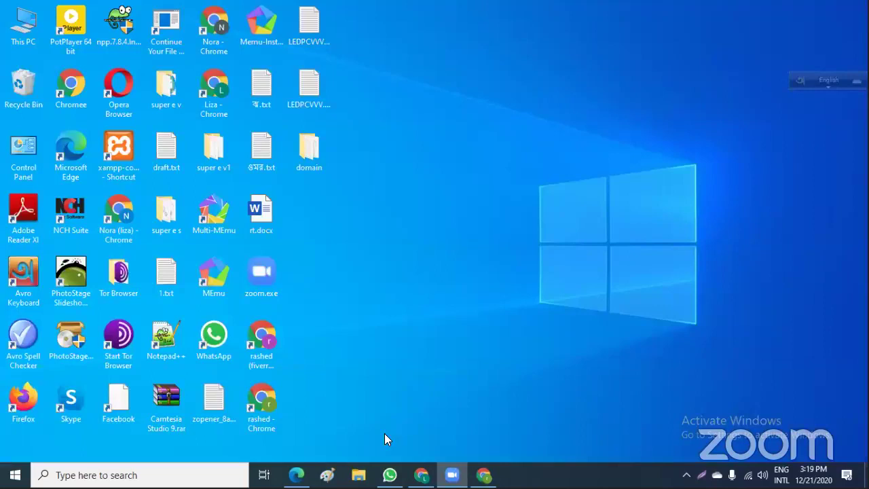
Open the Gmail inbox in a new Chrome window and check the Promotions and Primary categories for the emailed contact file.
{"action": "double_click", "coordinate": [264, 401]}
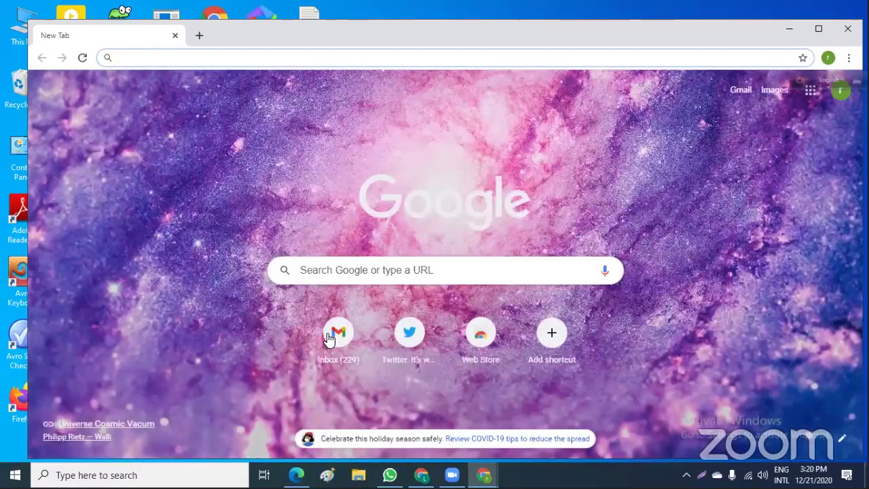
{"action": "left_click", "coordinate": [330, 338]}
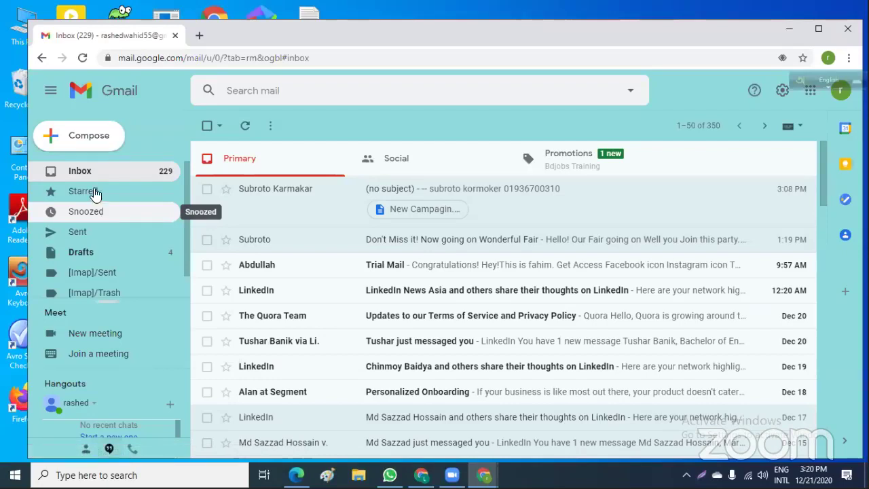
{"action": "left_click", "coordinate": [81, 59]}
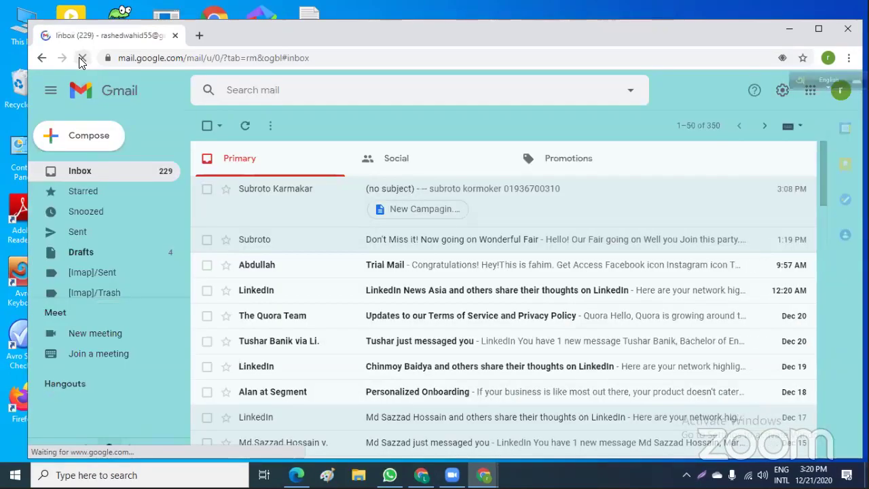
{"action": "left_click", "coordinate": [577, 163]}
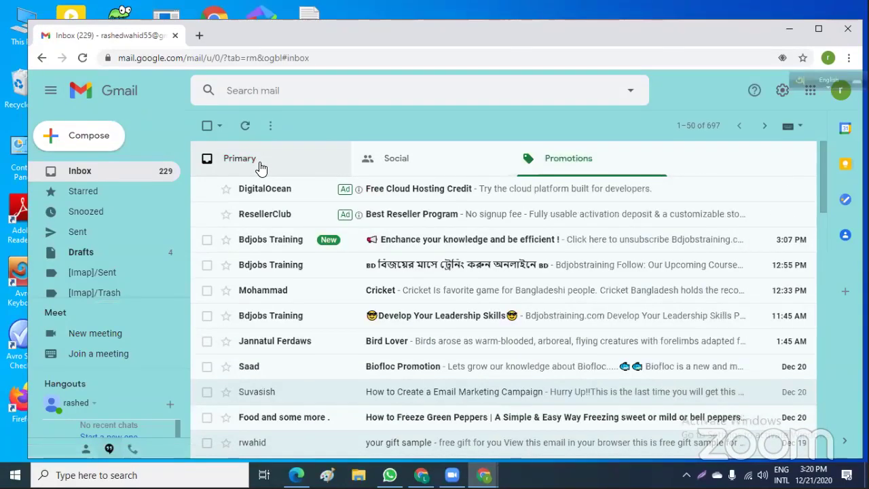
{"action": "left_click", "coordinate": [261, 169]}
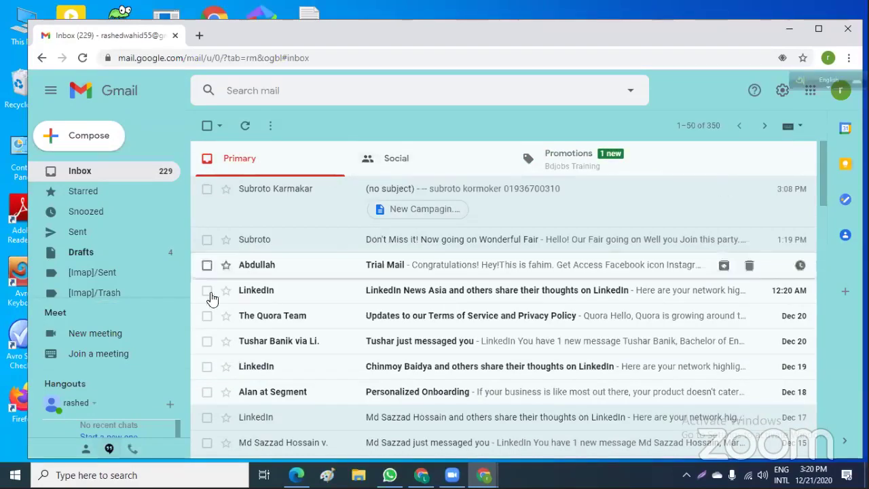
{"action": "scroll", "coordinate": [168, 258], "scroll_direction": "down", "scroll_amount": 1}
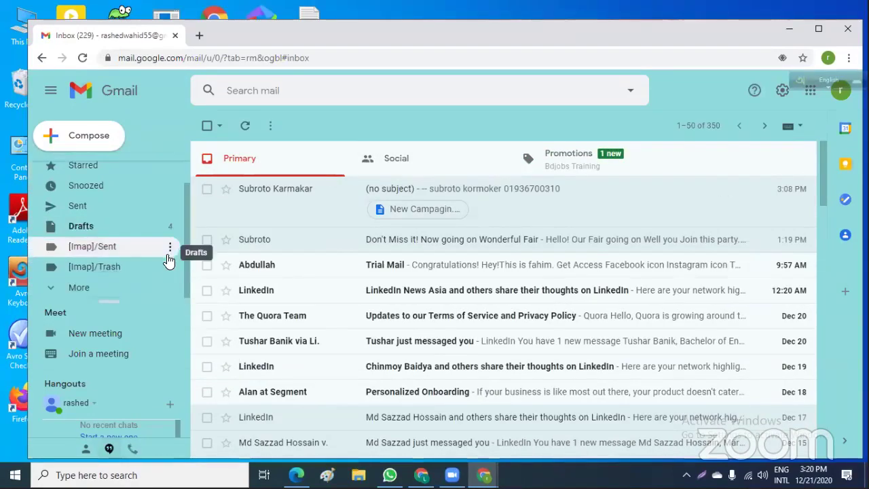
{"action": "left_click", "coordinate": [116, 293]}
{"action": "scroll", "coordinate": [132, 249], "scroll_direction": "up", "scroll_amount": 3}
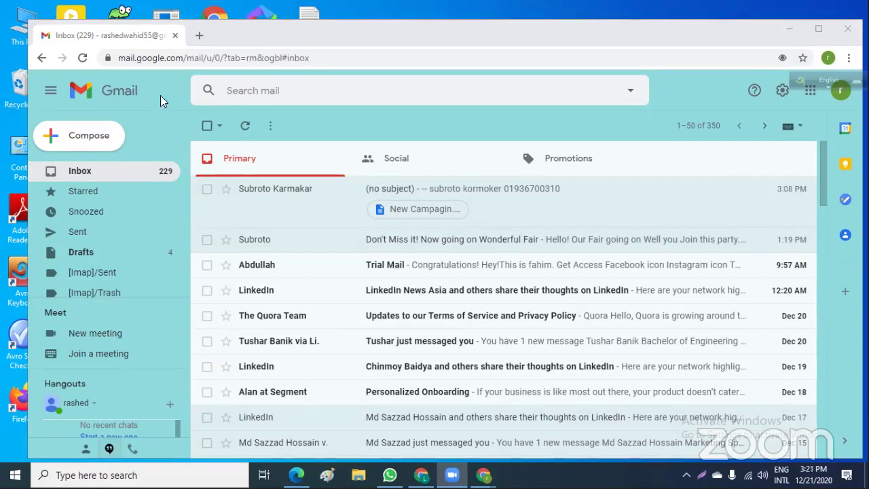
Reload the inbox, open the new email, and download its Audience1.csv attachment.
{"action": "left_click", "coordinate": [82, 57]}
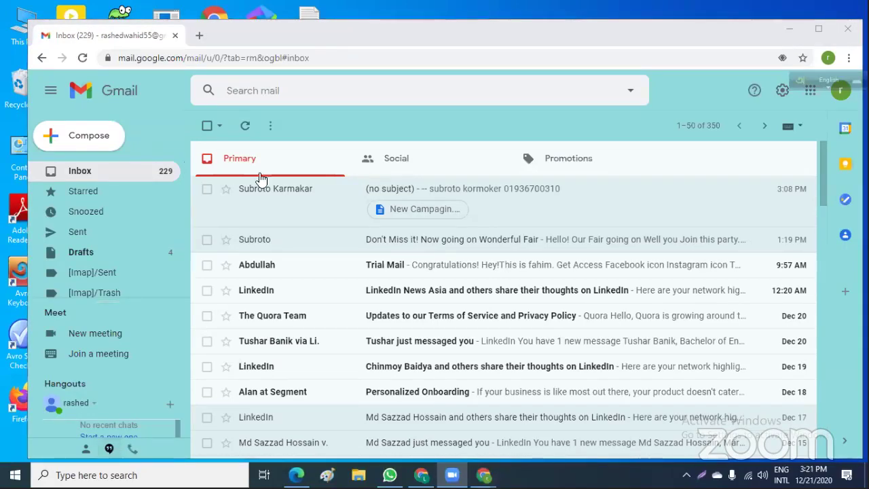
{"action": "left_click", "coordinate": [82, 57]}
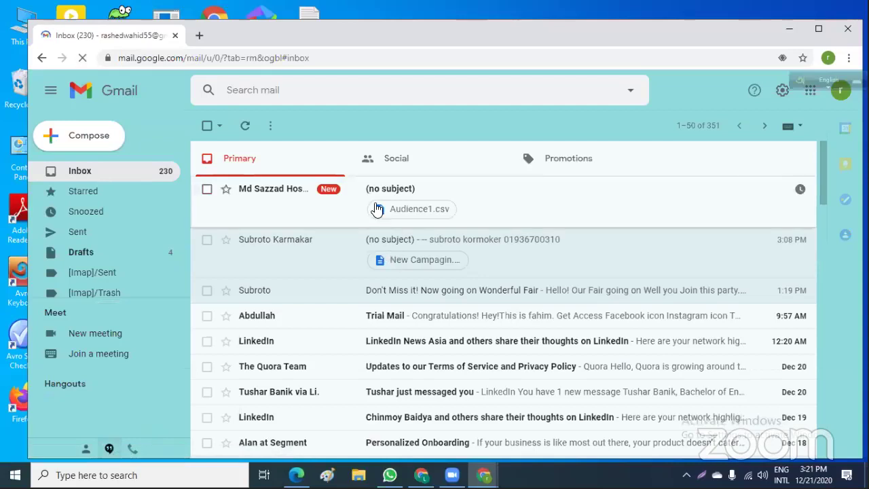
{"action": "left_click", "coordinate": [383, 193]}
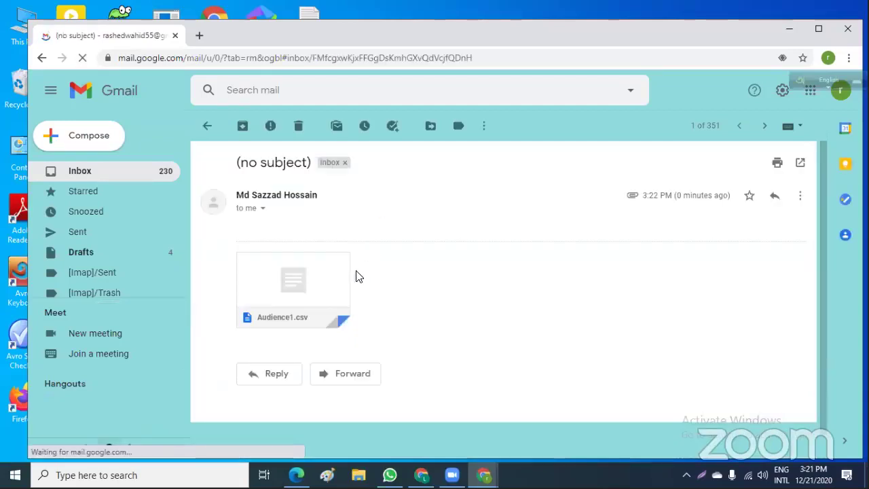
{"action": "mouse_move", "coordinate": [292, 309]}
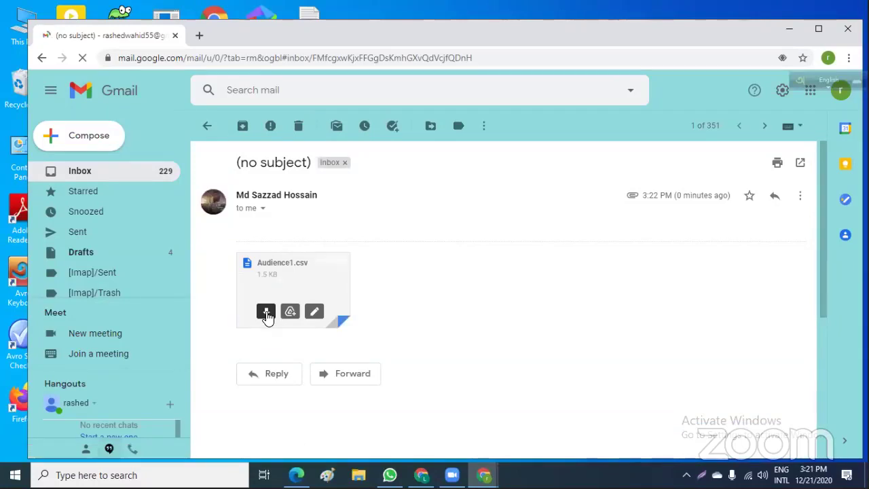
{"action": "left_click", "coordinate": [267, 313]}
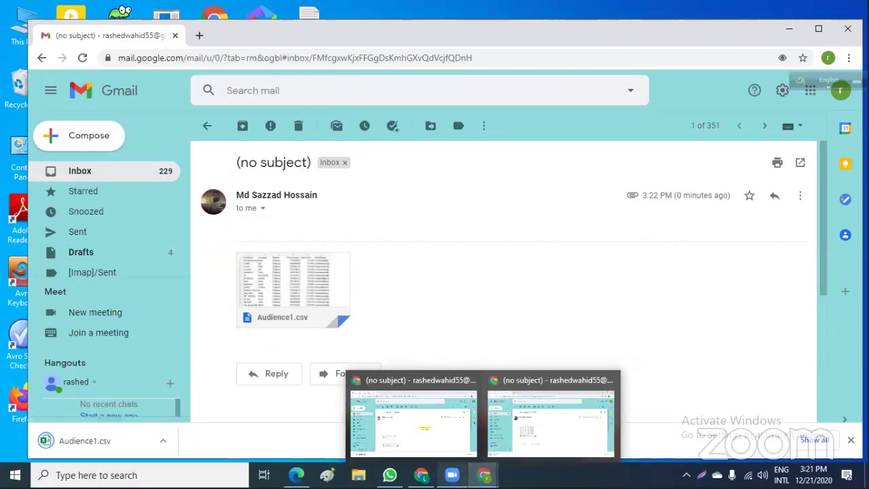
Switch back to the Mailchimp audience page and start a contact import using the Upload file method.
{"action": "left_click", "coordinate": [421, 475]}
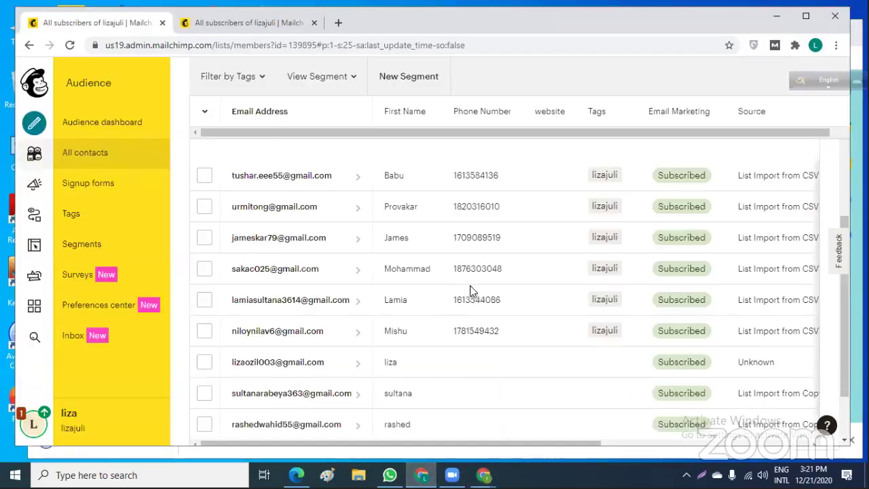
{"action": "scroll", "coordinate": [516, 326], "scroll_direction": "up", "scroll_amount": 4}
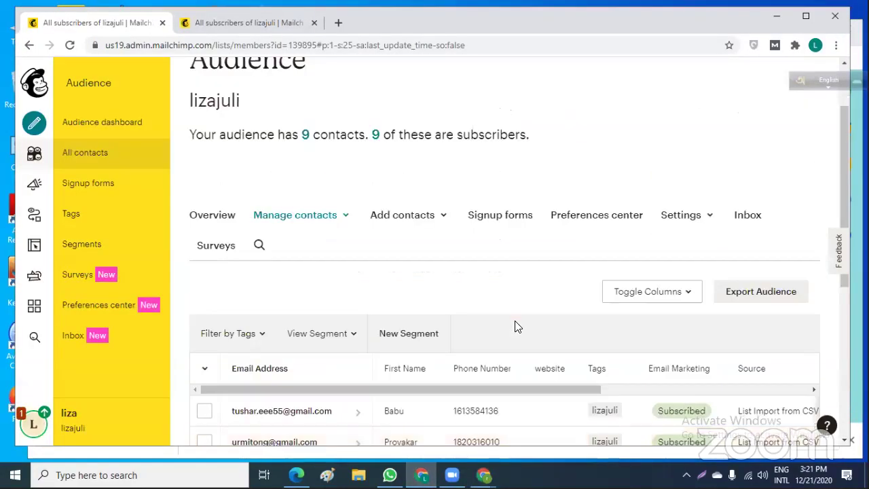
{"action": "scroll", "coordinate": [515, 326], "scroll_direction": "up", "scroll_amount": 2}
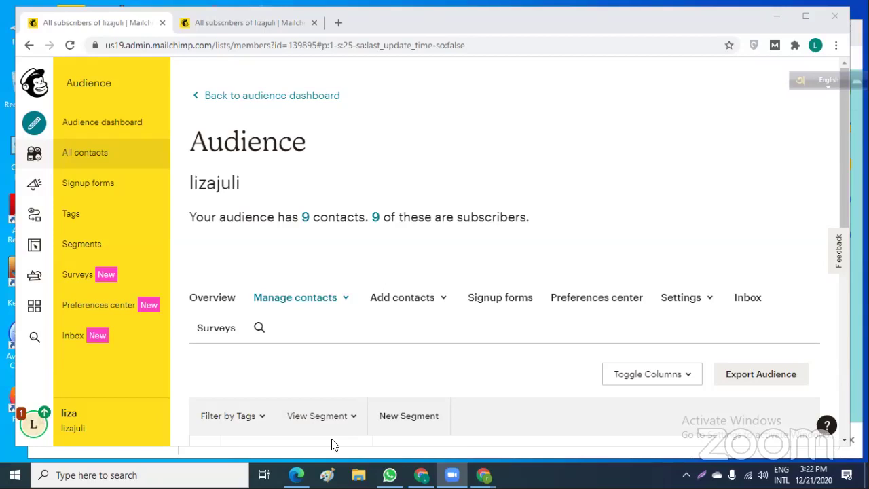
{"action": "left_click", "coordinate": [411, 304]}
{"action": "left_click", "coordinate": [401, 370]}
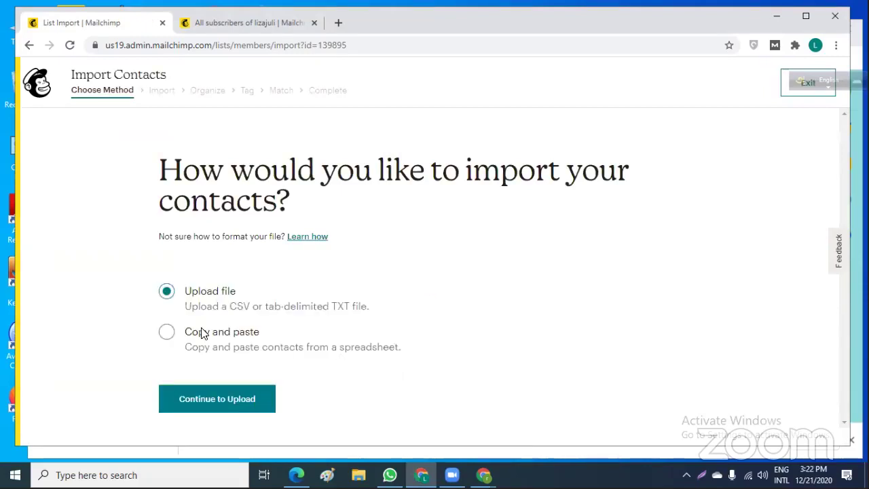
{"action": "left_click", "coordinate": [198, 401]}
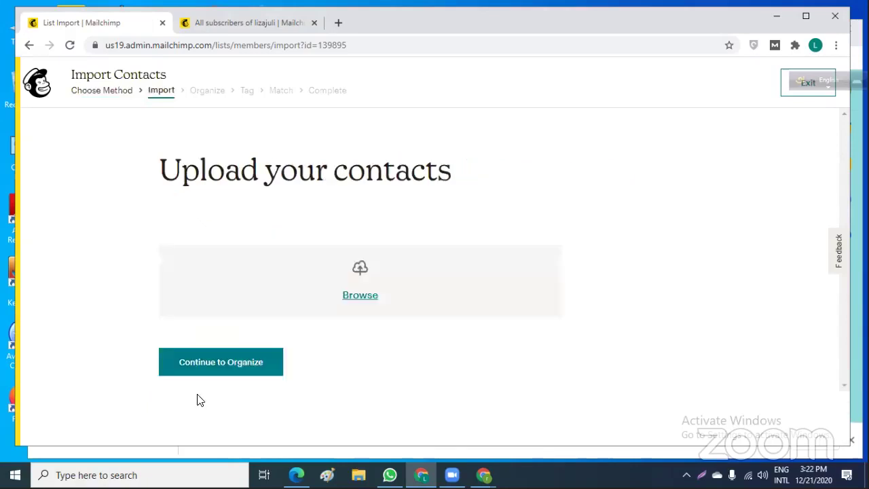
Upload Audience1.csv from the Downloads folder as the contact file and continue to organizing the contacts.
{"action": "left_click", "coordinate": [363, 296]}
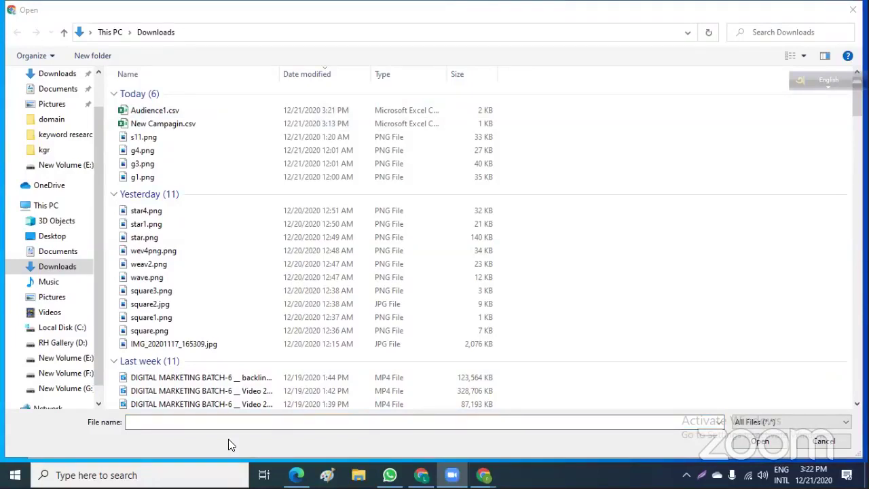
{"action": "left_click", "coordinate": [167, 111]}
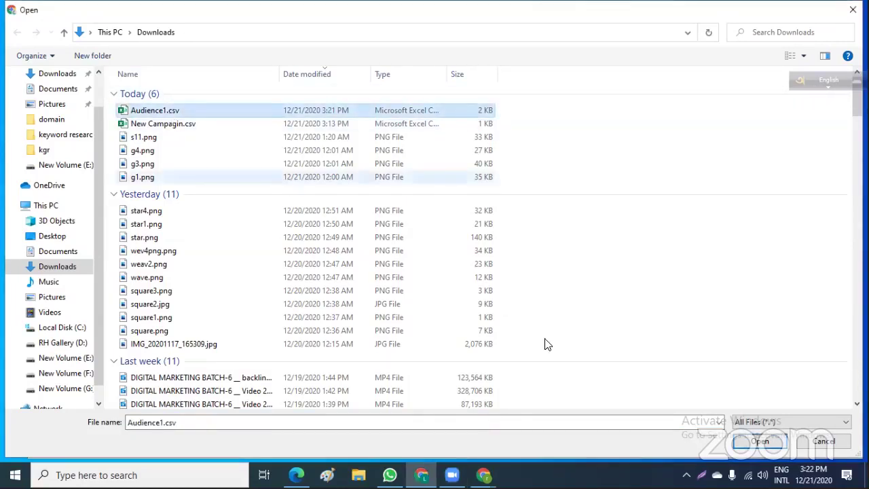
{"action": "left_click", "coordinate": [758, 442]}
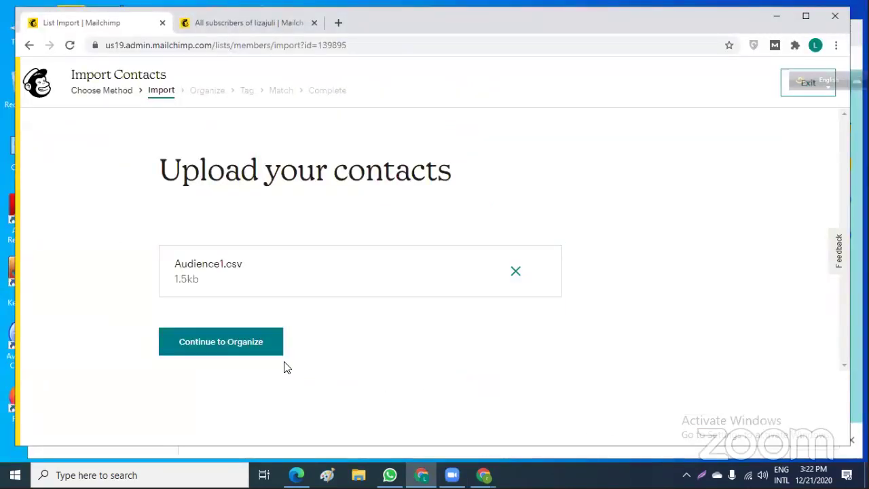
{"action": "left_click", "coordinate": [229, 340]}
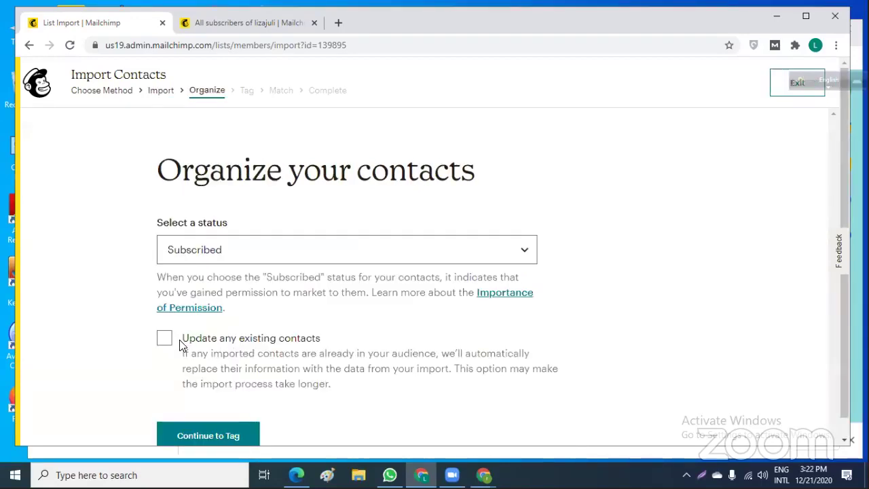
Enable updating of existing contacts with the Subscribed status, and apply the existing custom tag to the imported contacts.
{"action": "left_click", "coordinate": [179, 390]}
{"action": "left_click", "coordinate": [196, 434]}
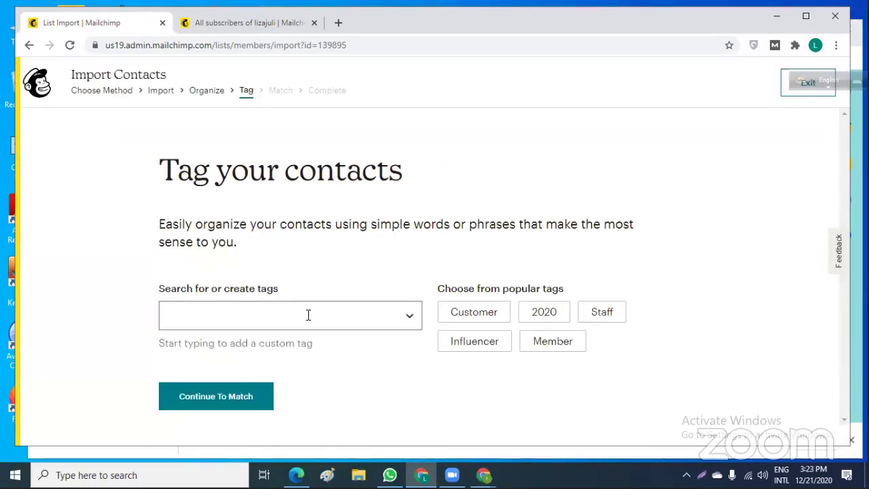
{"action": "left_click", "coordinate": [307, 315]}
{"action": "left_click", "coordinate": [205, 347]}
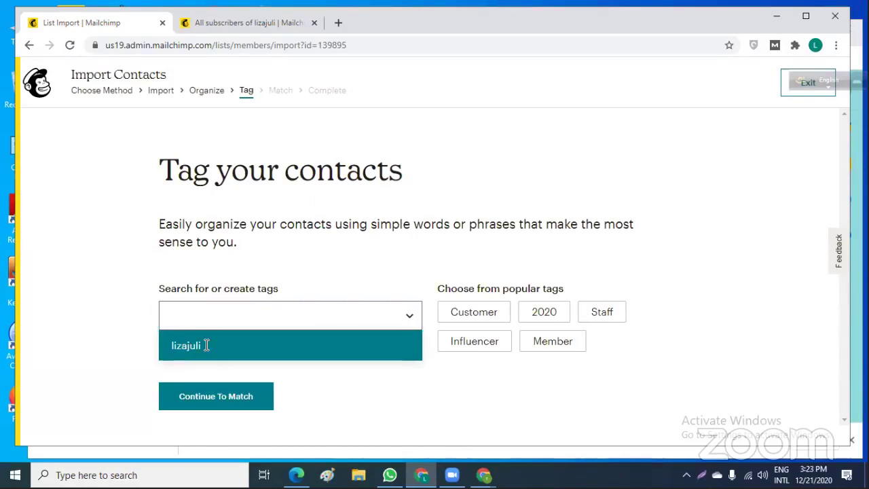
{"action": "left_click", "coordinate": [208, 422]}
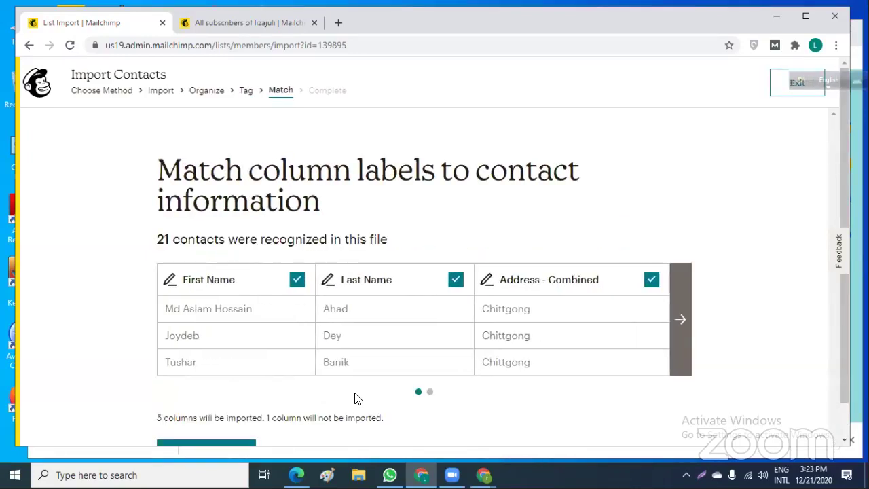
Accept the matched columns, finalize the import settings, and complete the contact import.
{"action": "scroll", "coordinate": [529, 404], "scroll_direction": "down", "scroll_amount": 1}
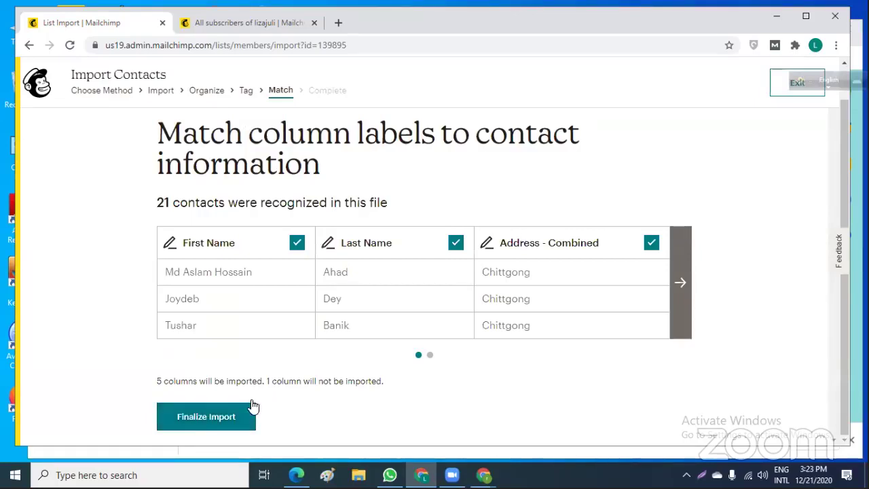
{"action": "left_click", "coordinate": [217, 414]}
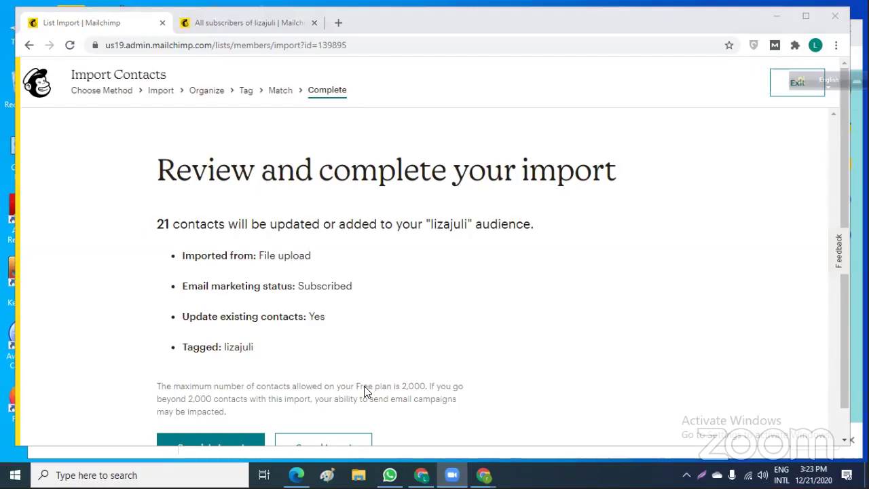
{"action": "scroll", "coordinate": [365, 392], "scroll_direction": "down", "scroll_amount": 1}
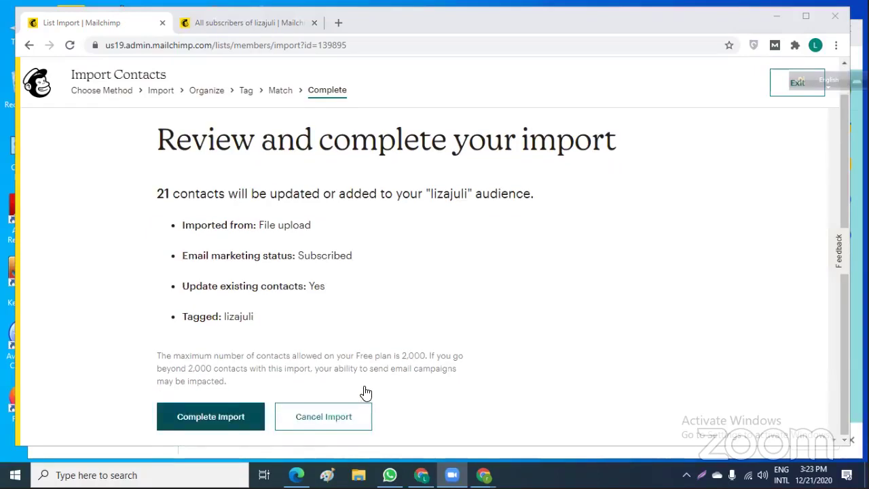
{"action": "left_click", "coordinate": [245, 413]}
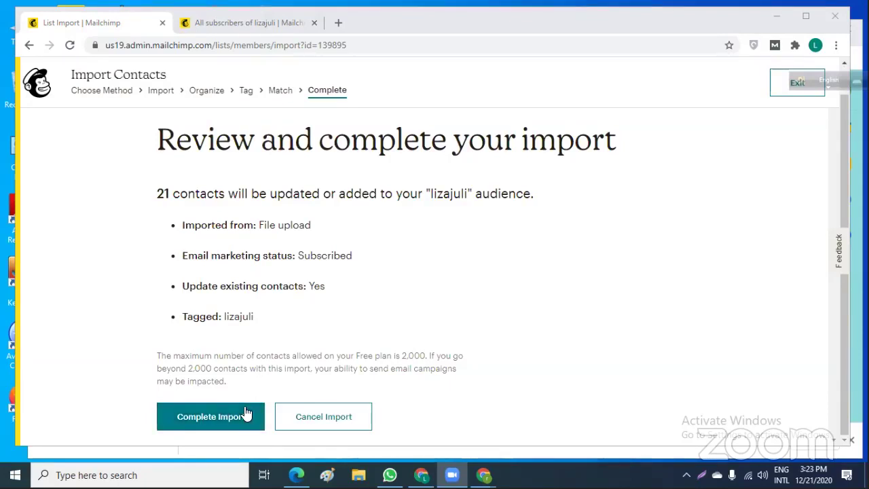
{"action": "left_click", "coordinate": [246, 412]}
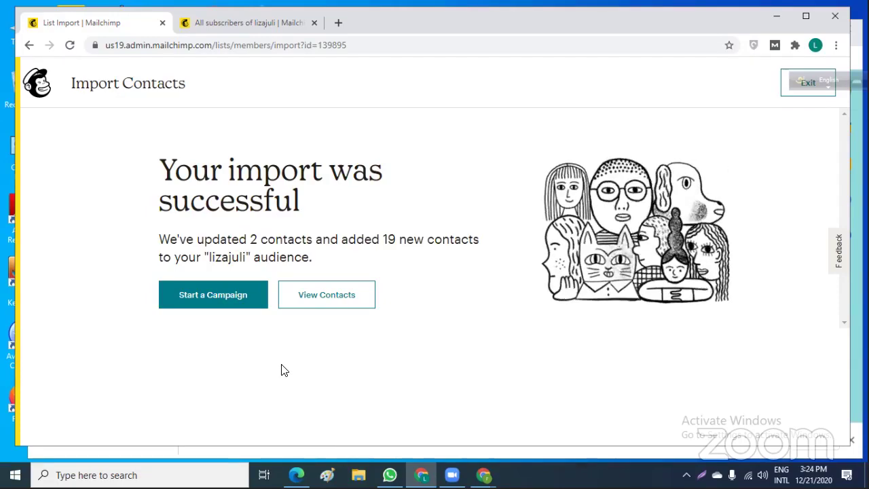
View the audience's contacts and look through the list for the newly imported entries, their tags and subscription status.
{"action": "left_click", "coordinate": [345, 295]}
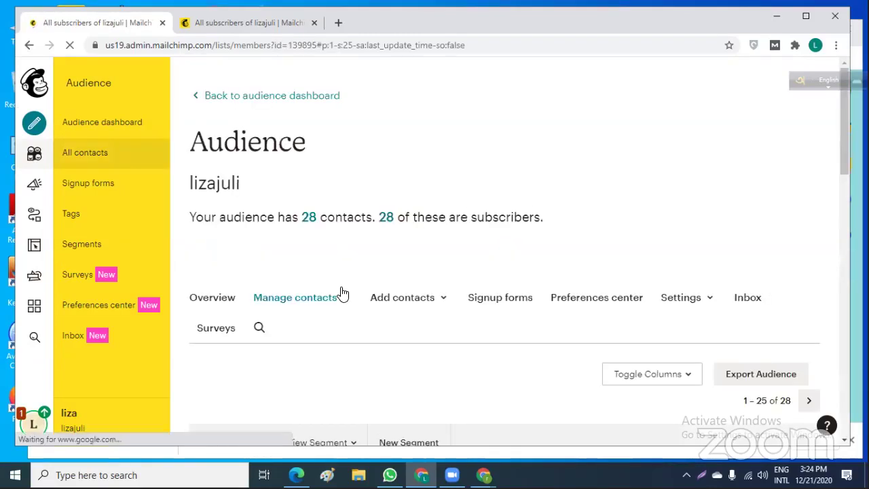
{"action": "scroll", "coordinate": [485, 332], "scroll_direction": "down", "scroll_amount": 2}
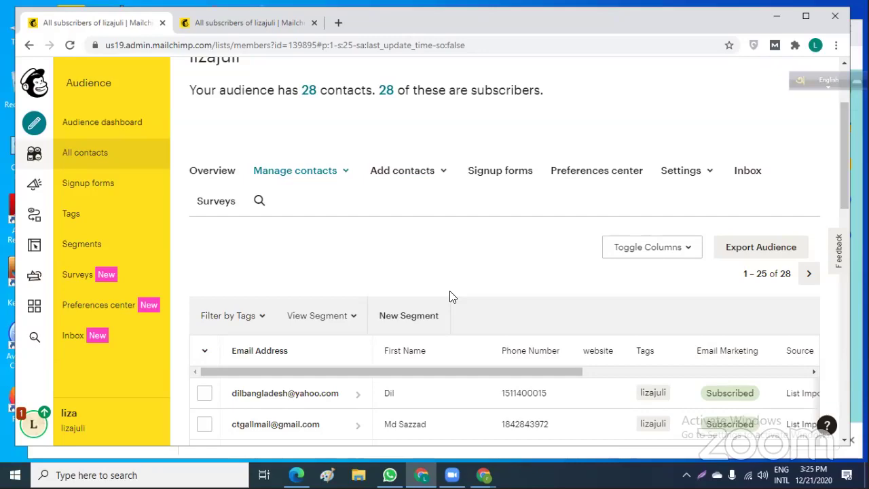
{"action": "scroll", "coordinate": [452, 296], "scroll_direction": "down", "scroll_amount": 10}
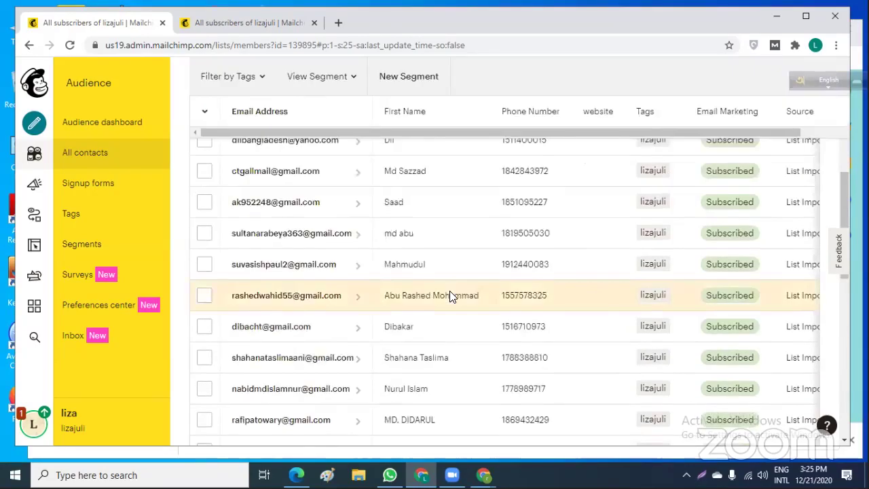
{"action": "scroll", "coordinate": [452, 296], "scroll_direction": "down", "scroll_amount": 5}
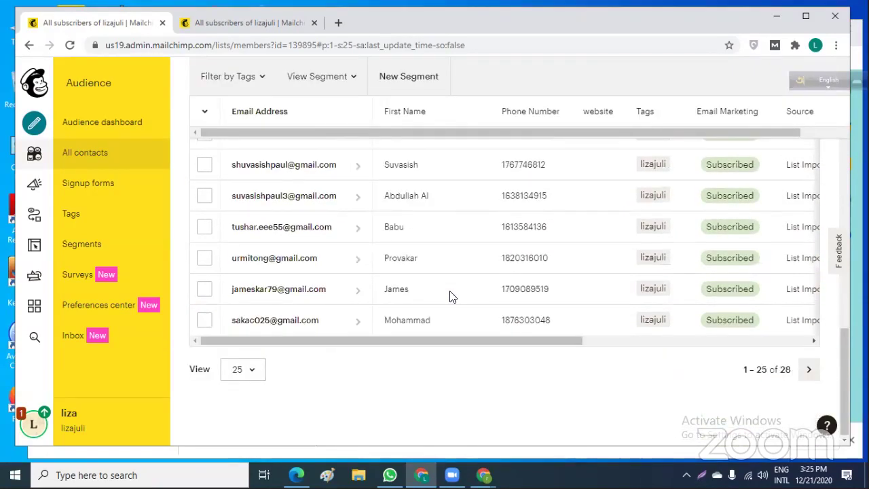
{"action": "scroll", "coordinate": [451, 296], "scroll_direction": "up", "scroll_amount": 8}
{"action": "scroll", "coordinate": [451, 297], "scroll_direction": "up", "scroll_amount": 5}
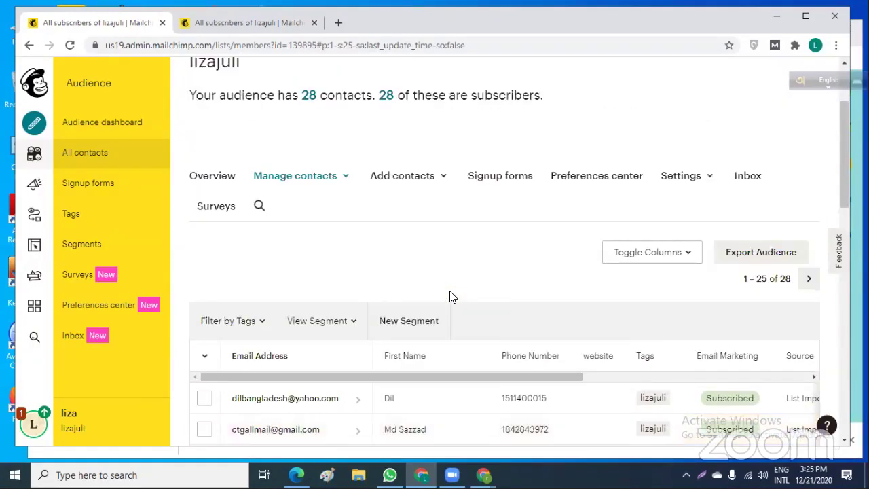
{"action": "scroll", "coordinate": [452, 297], "scroll_direction": "down", "scroll_amount": 1}
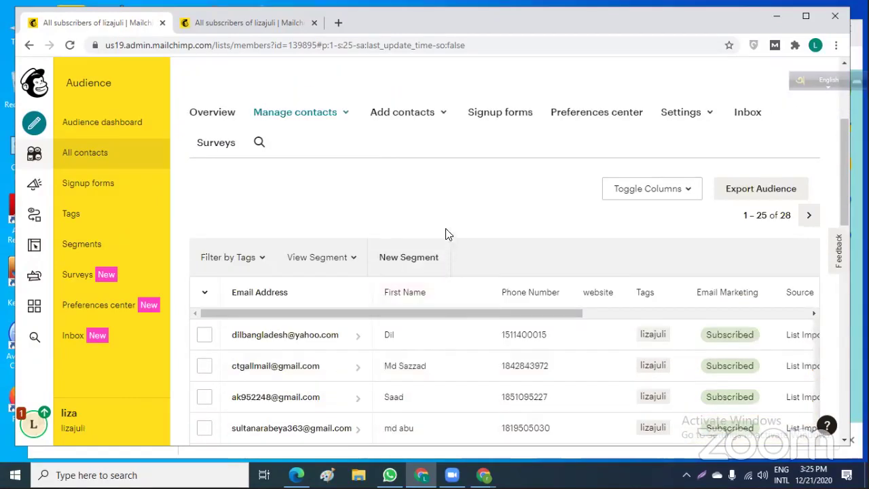
{"action": "scroll", "coordinate": [446, 233], "scroll_direction": "up", "scroll_amount": 1}
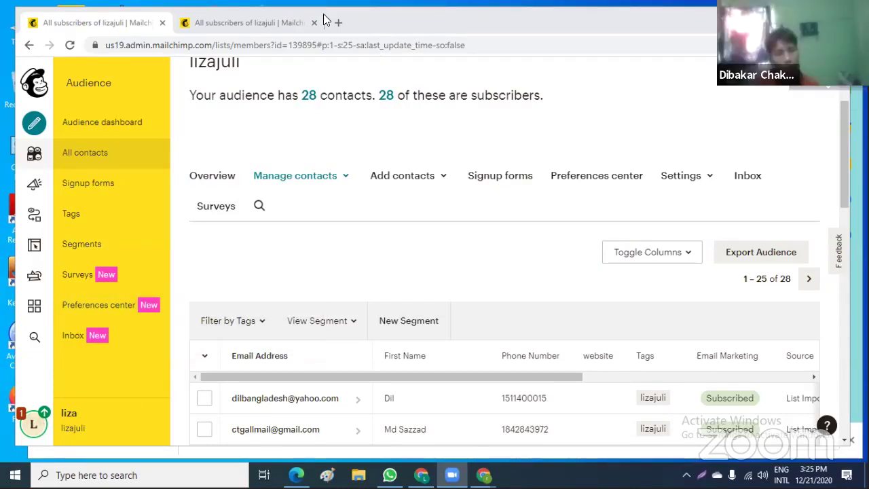
Open the audience's embedded signup form and review the Classic form's options, field preview and embed code.
{"action": "left_click", "coordinate": [87, 194]}
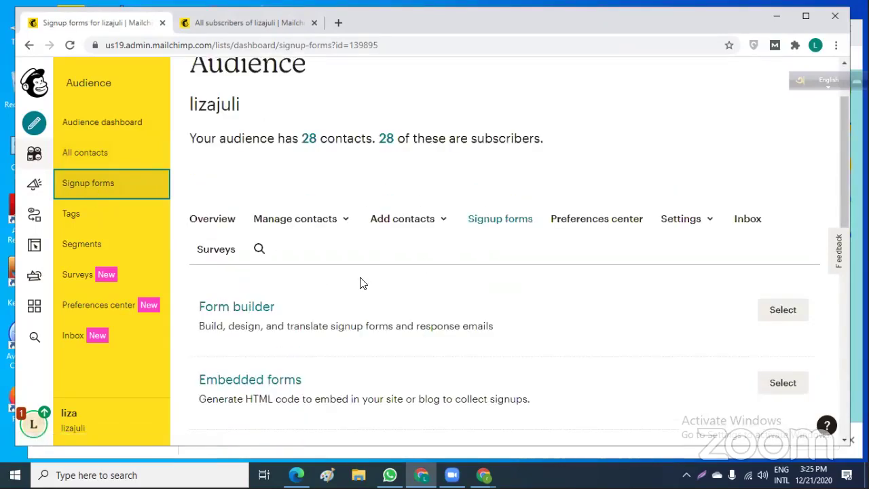
{"action": "scroll", "coordinate": [266, 272], "scroll_direction": "down", "scroll_amount": 2}
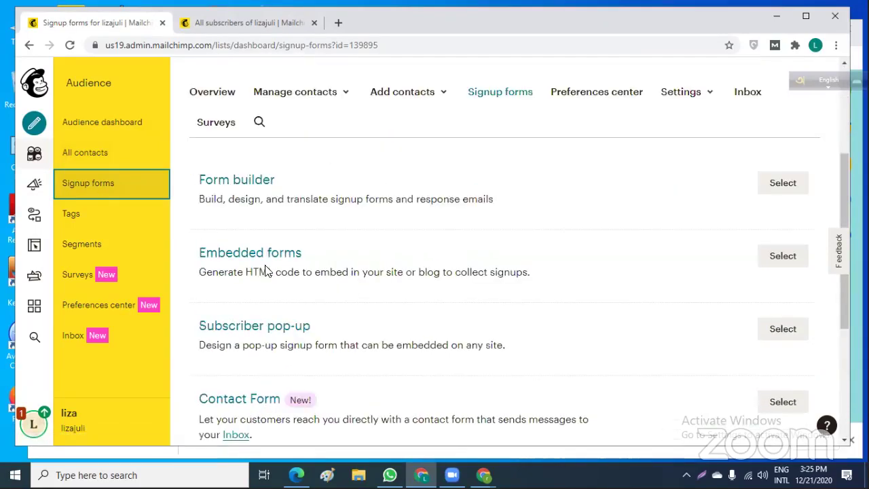
{"action": "left_click", "coordinate": [789, 262]}
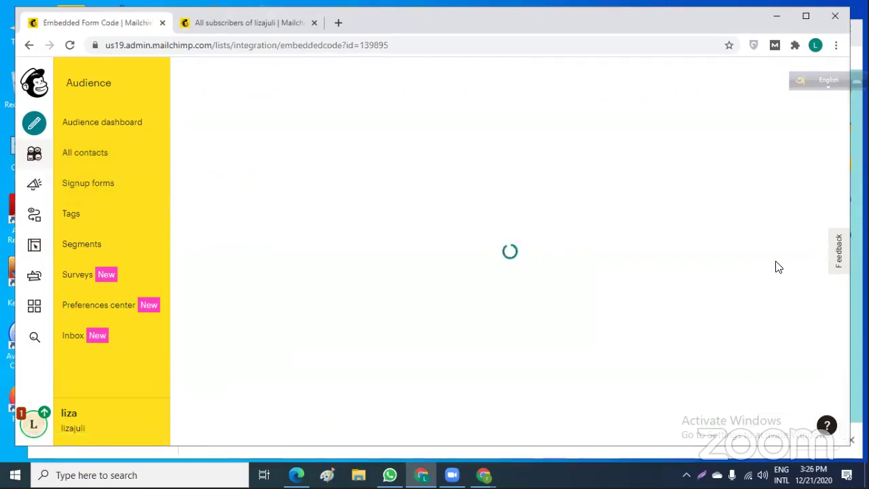
{"action": "scroll", "coordinate": [622, 264], "scroll_direction": "down", "scroll_amount": 3}
{"action": "scroll", "coordinate": [622, 264], "scroll_direction": "down", "scroll_amount": 5}
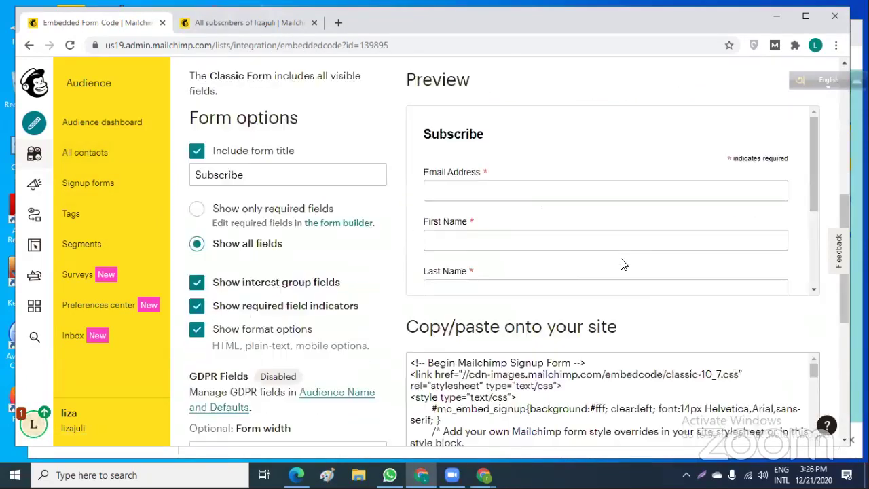
{"action": "scroll", "coordinate": [622, 261], "scroll_direction": "up", "scroll_amount": 3}
{"action": "scroll", "coordinate": [622, 257], "scroll_direction": "down", "scroll_amount": 2}
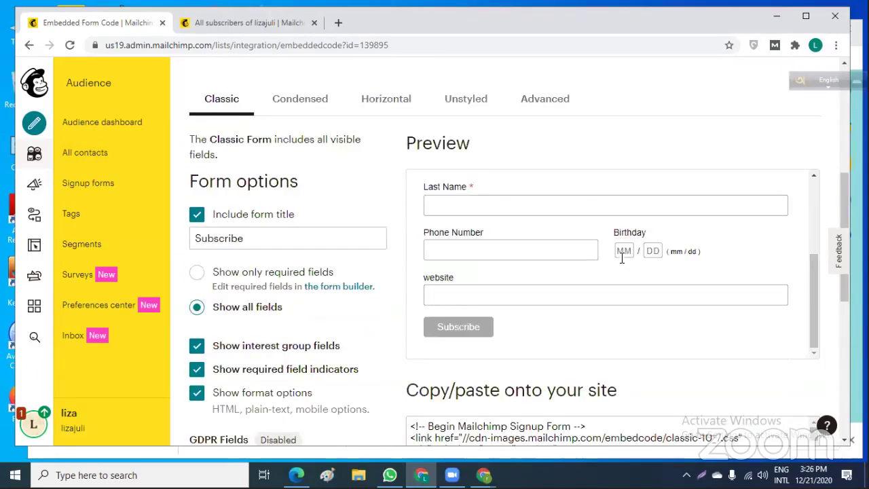
{"action": "scroll", "coordinate": [535, 278], "scroll_direction": "down", "scroll_amount": 2}
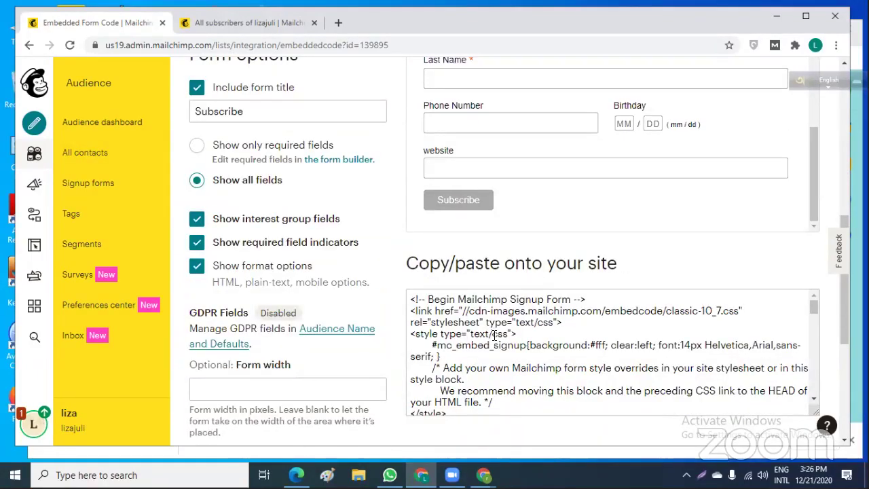
{"action": "scroll", "coordinate": [555, 328], "scroll_direction": "down", "scroll_amount": 2}
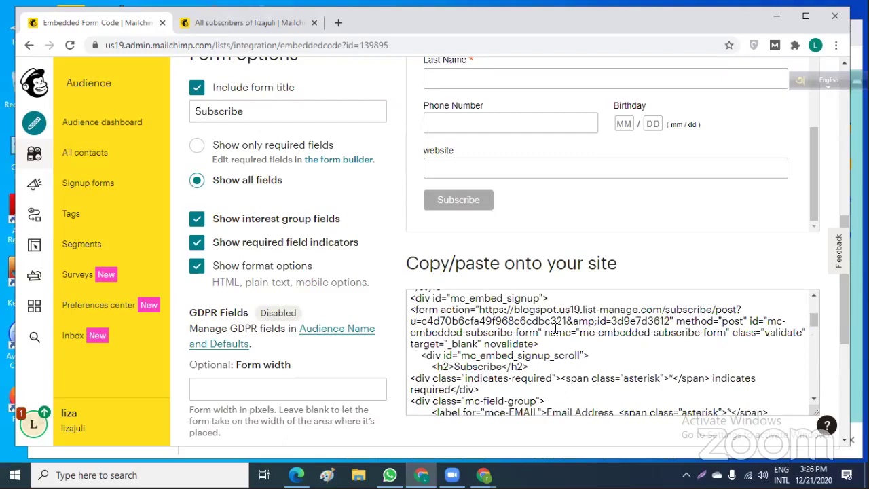
Select the entire HTML embed code of the Classic signup form, checking it through to its end.
{"action": "left_click", "coordinate": [464, 332]}
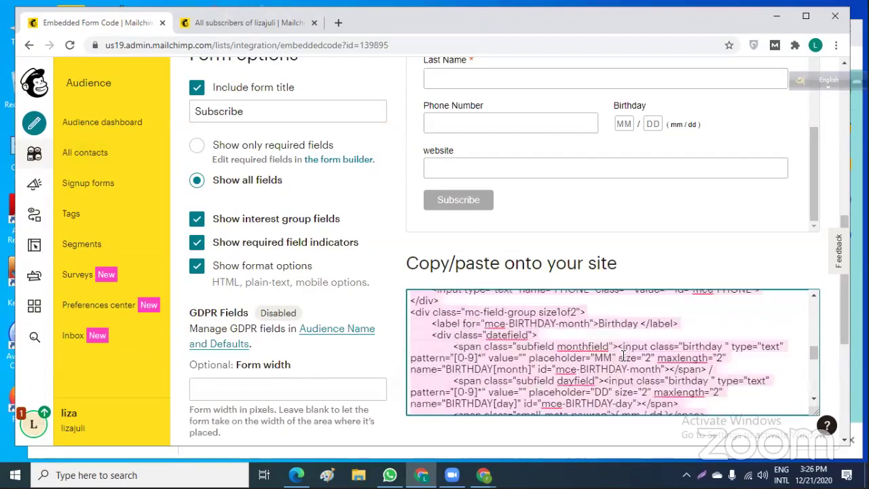
{"action": "scroll", "coordinate": [611, 350], "scroll_direction": "down", "scroll_amount": 5}
{"action": "scroll", "coordinate": [764, 428], "scroll_direction": "down", "scroll_amount": 5}
{"action": "scroll", "coordinate": [727, 325], "scroll_direction": "up", "scroll_amount": 3}
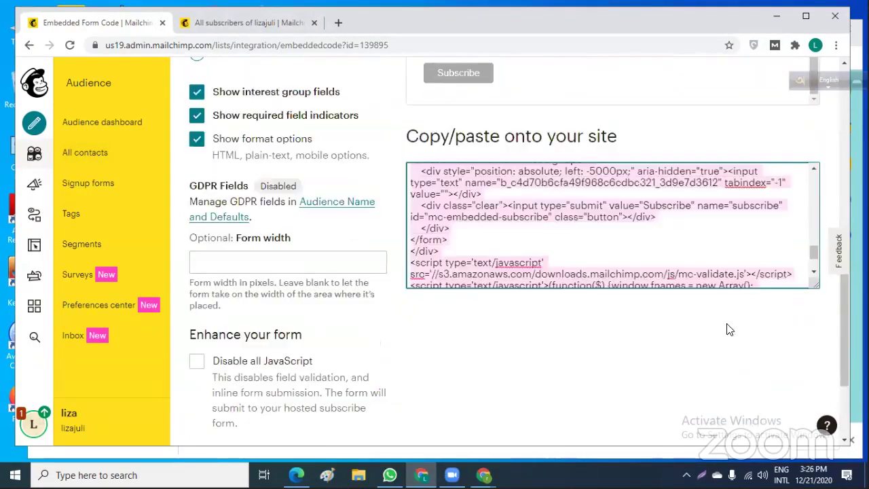
{"action": "scroll", "coordinate": [718, 236], "scroll_direction": "down", "scroll_amount": 2}
{"action": "scroll", "coordinate": [720, 319], "scroll_direction": "down", "scroll_amount": 2}
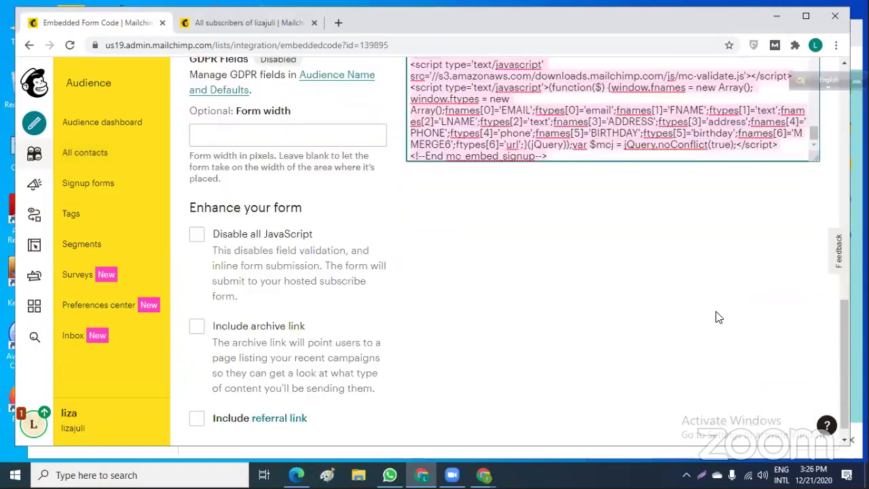
{"action": "scroll", "coordinate": [718, 316], "scroll_direction": "up", "scroll_amount": 3}
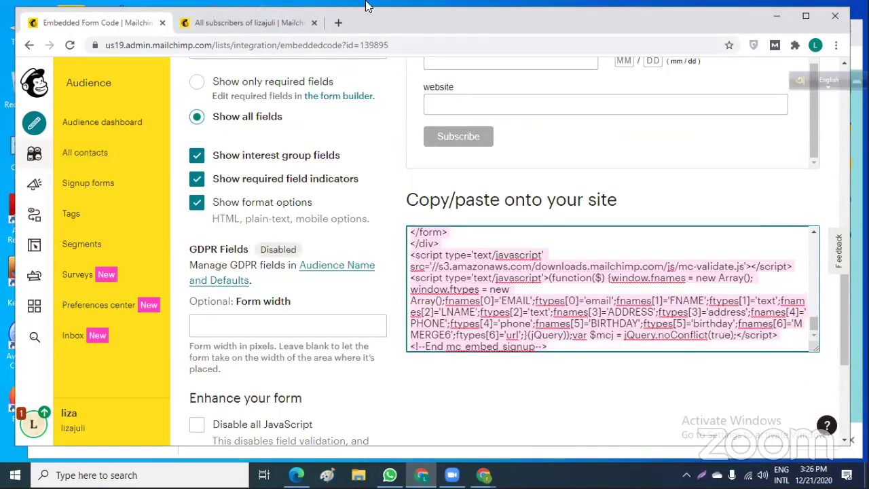
{"action": "key", "text": "ctrl+a"}
Open the bdledp.xyz website in a new browser tab.
{"action": "left_click", "coordinate": [338, 24]}
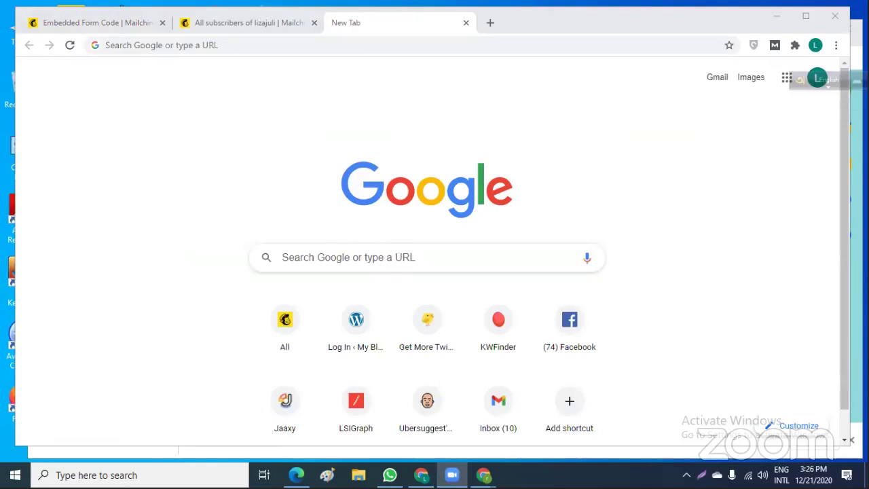
{"action": "left_click", "coordinate": [149, 64]}
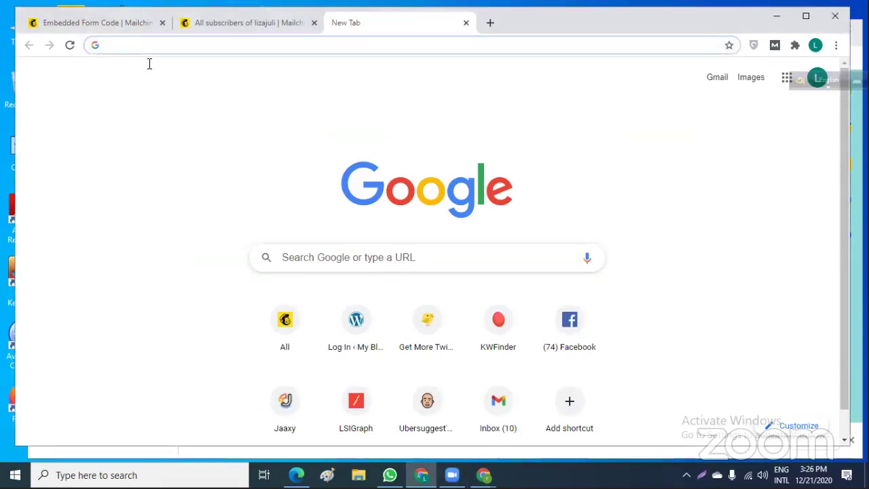
{"action": "type", "text": "bdl"}
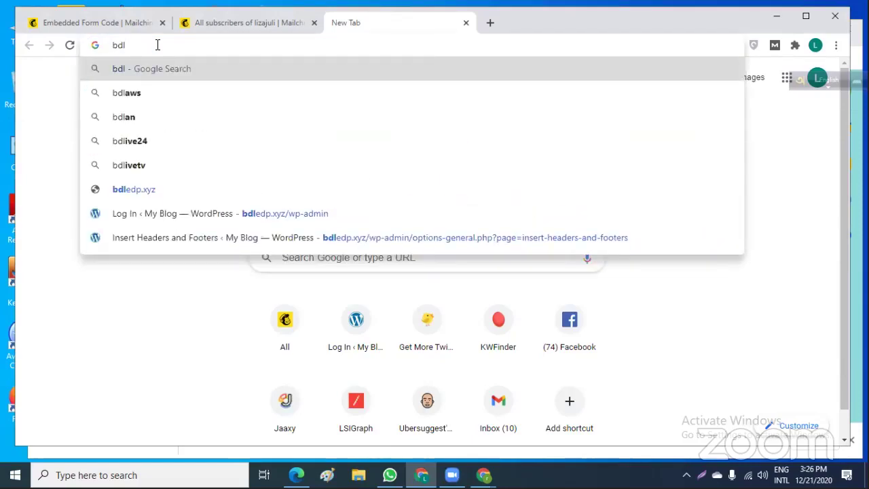
{"action": "type", "text": "e"}
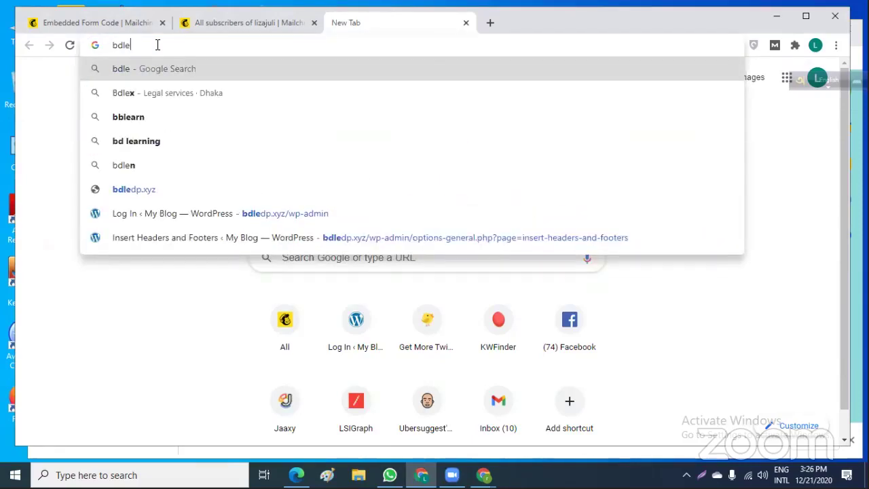
{"action": "type", "text": "dp"}
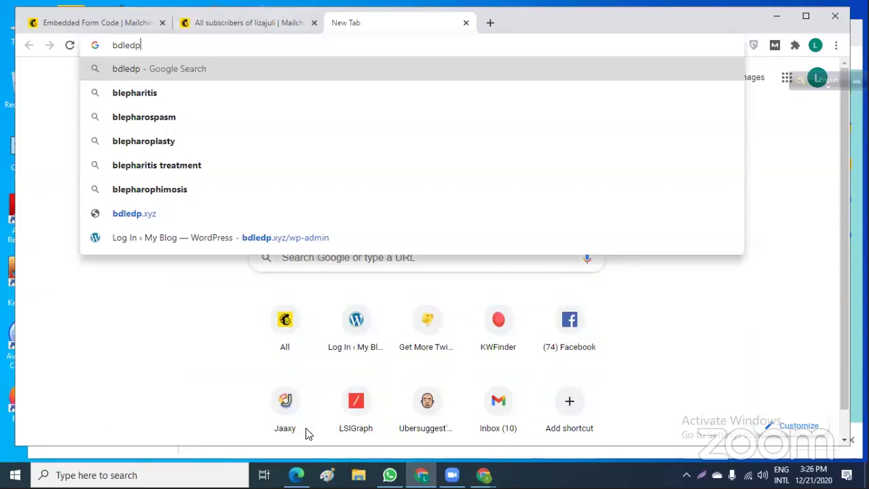
{"action": "left_click", "coordinate": [112, 449]}
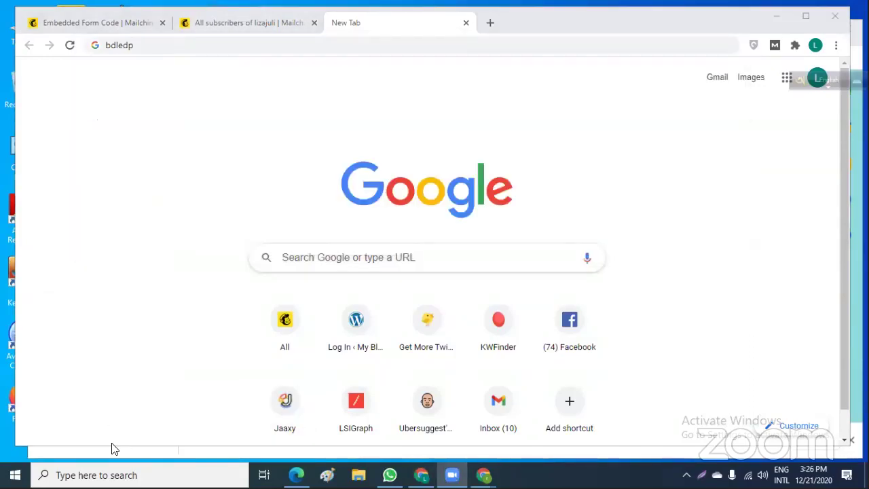
{"action": "left_click", "coordinate": [151, 47]}
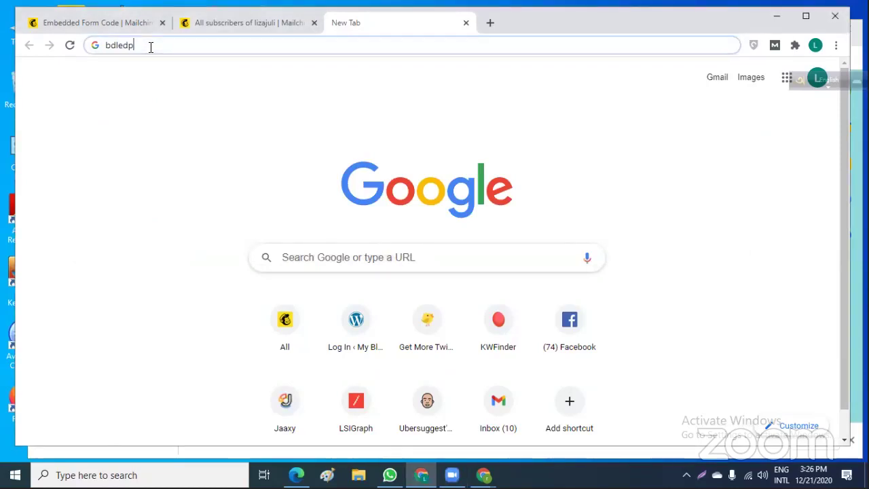
{"action": "type", "text": "."}
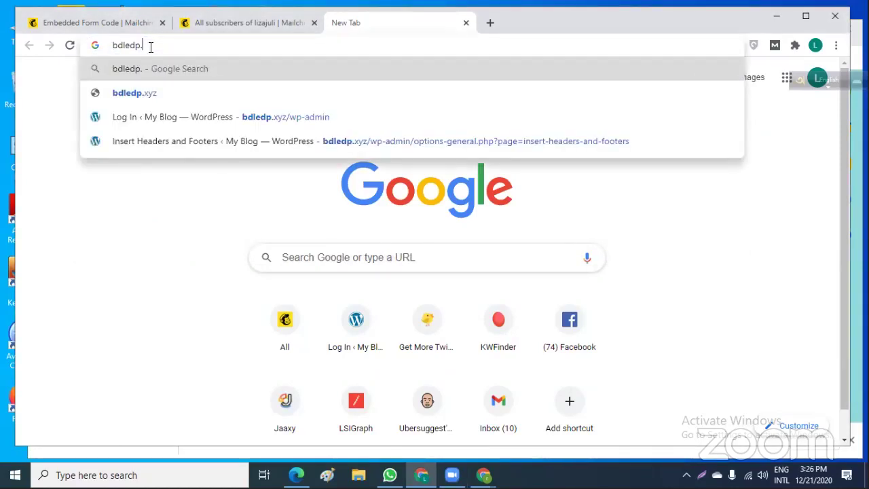
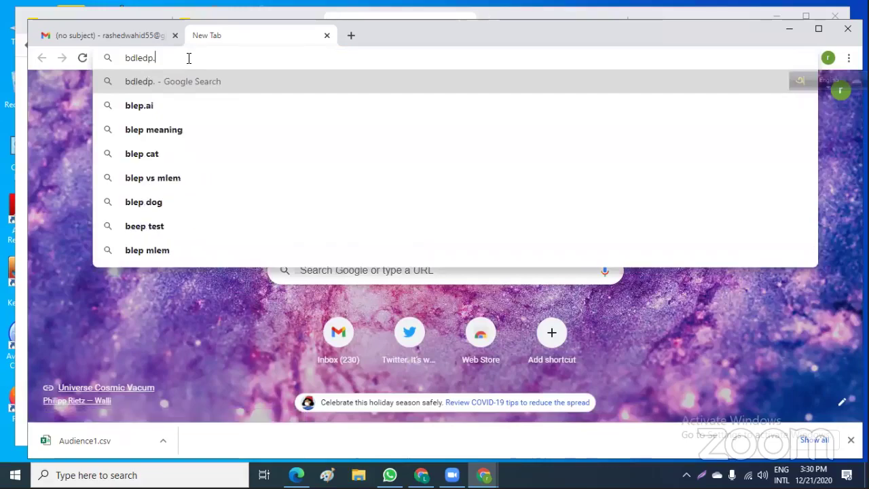
{"action": "type", "text": ".xyz"}
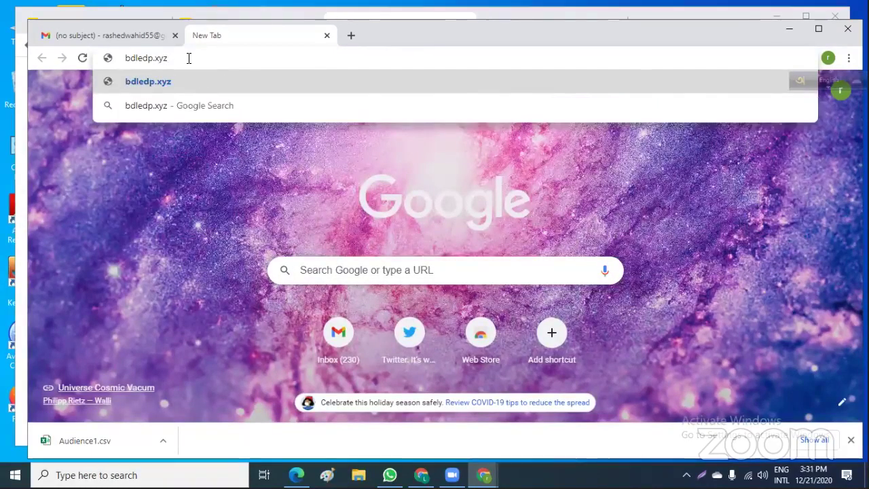
{"action": "key", "text": "Return"}
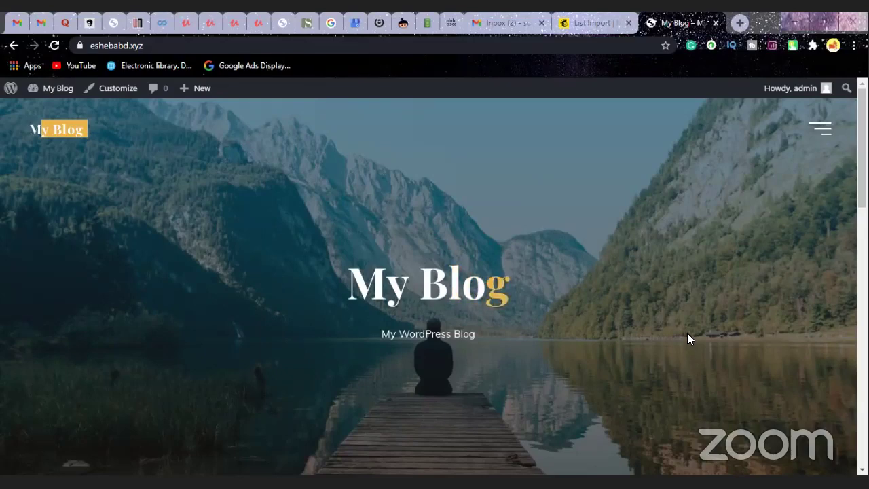
Go from the eshebabd.xyz blog's front page to its WordPress admin dashboard.
{"action": "scroll", "coordinate": [679, 326], "scroll_direction": "down", "scroll_amount": 1}
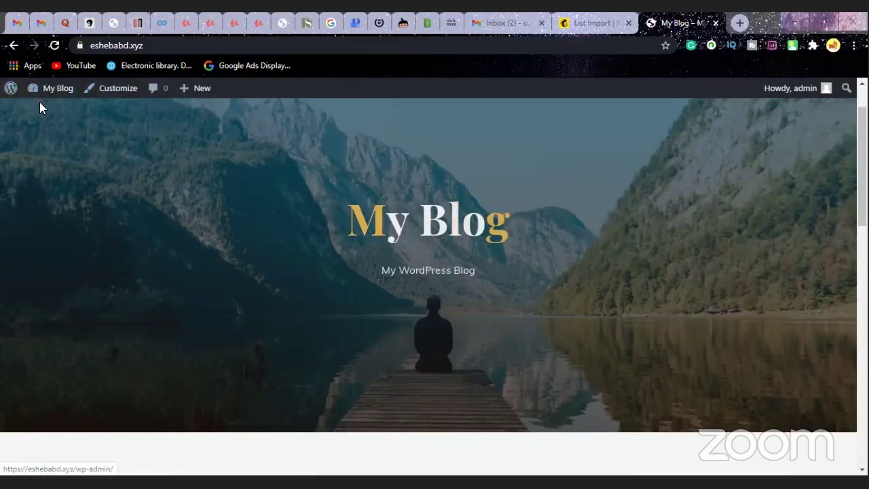
{"action": "mouse_move", "coordinate": [37, 87]}
{"action": "left_click", "coordinate": [45, 111]}
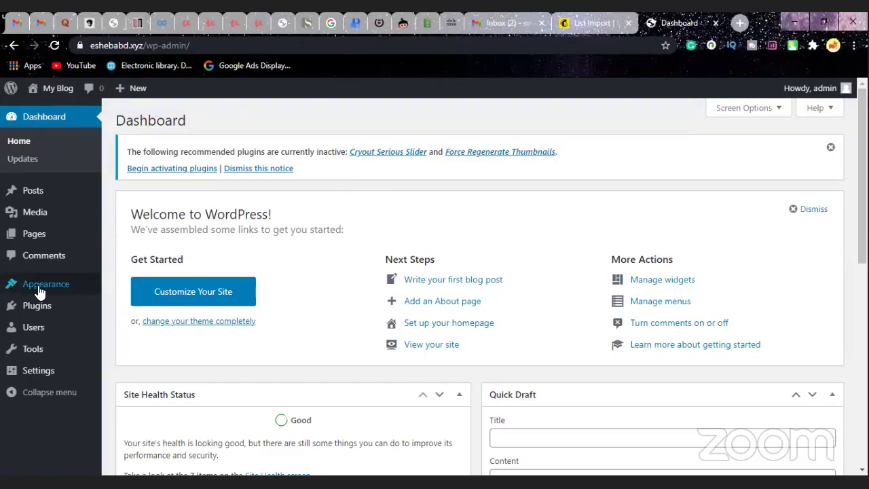
Look through the Bravada theme's customization sections, including Colors, and return to the dashboard without changing anything.
{"action": "mouse_move", "coordinate": [41, 291]}
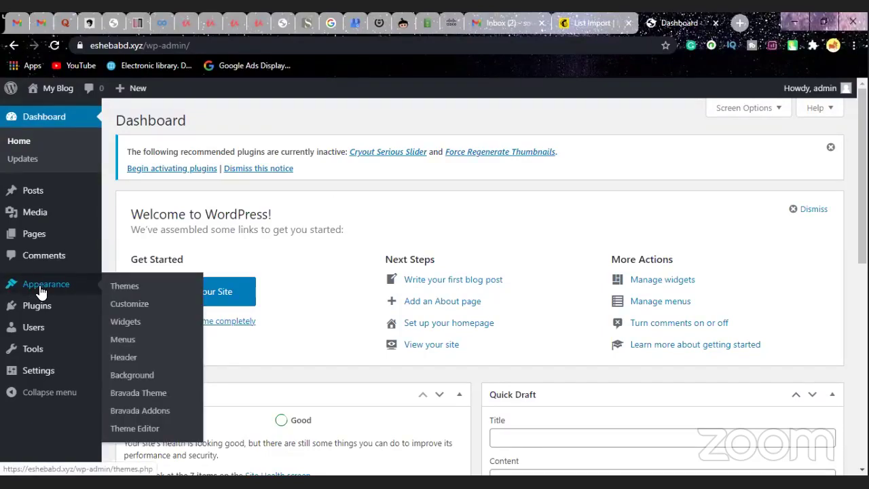
{"action": "left_click", "coordinate": [145, 303]}
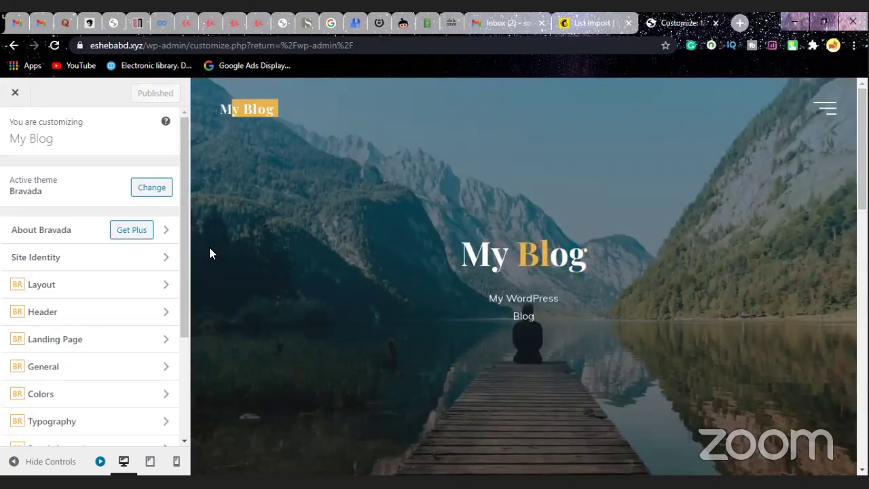
{"action": "scroll", "coordinate": [182, 251], "scroll_direction": "down", "scroll_amount": 1}
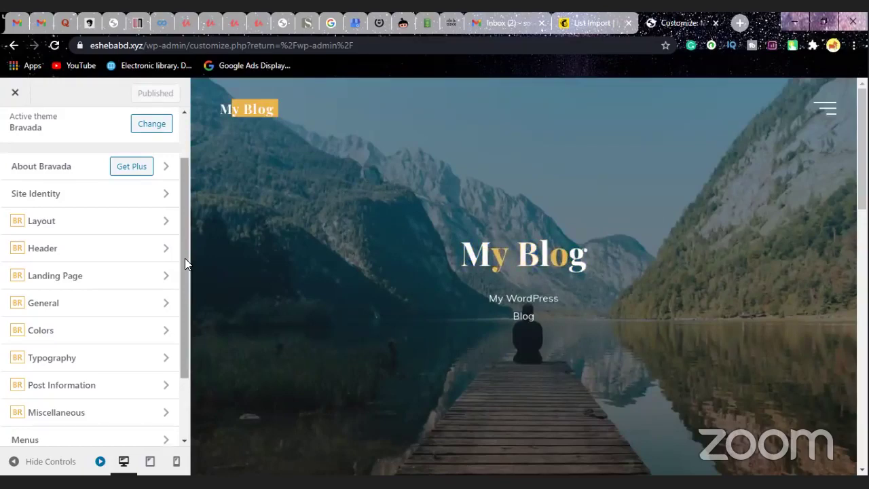
{"action": "scroll", "coordinate": [180, 257], "scroll_direction": "down", "scroll_amount": 1}
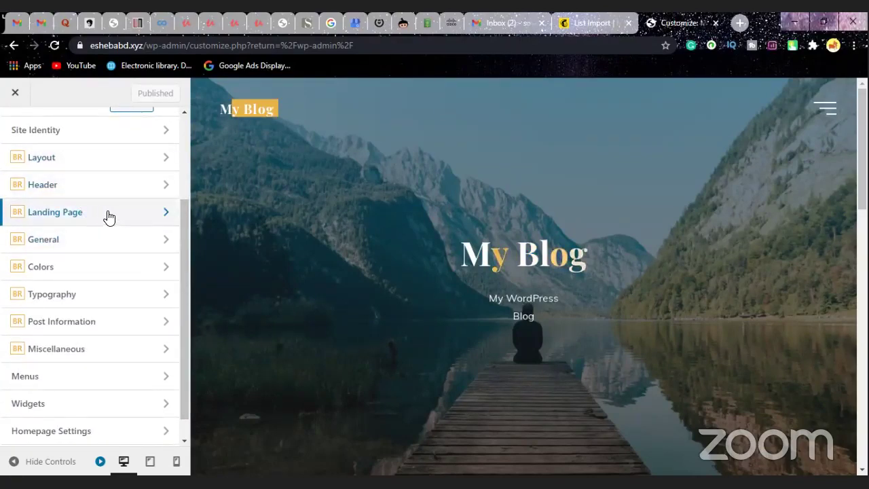
{"action": "left_click", "coordinate": [91, 271]}
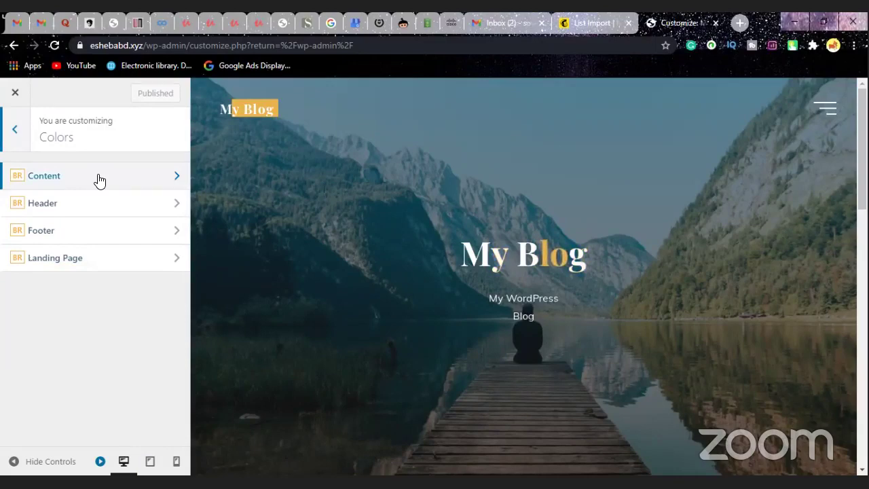
{"action": "left_click", "coordinate": [15, 135]}
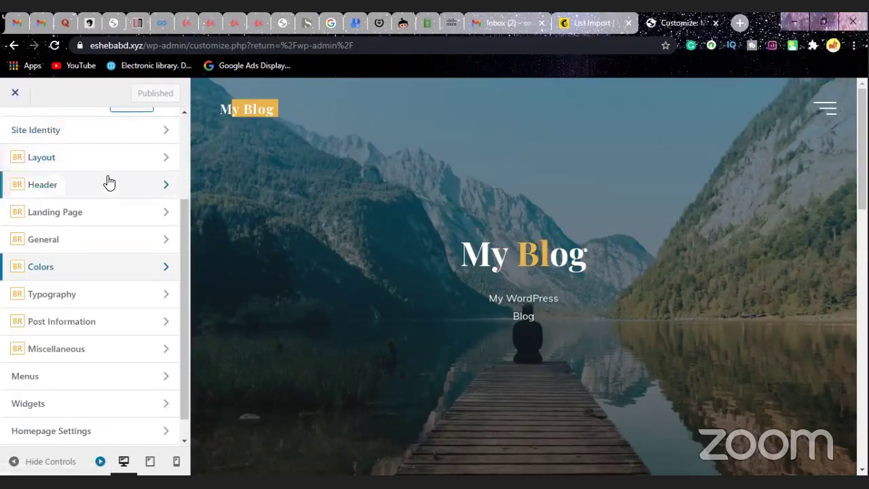
{"action": "scroll", "coordinate": [106, 181], "scroll_direction": "up", "scroll_amount": 3}
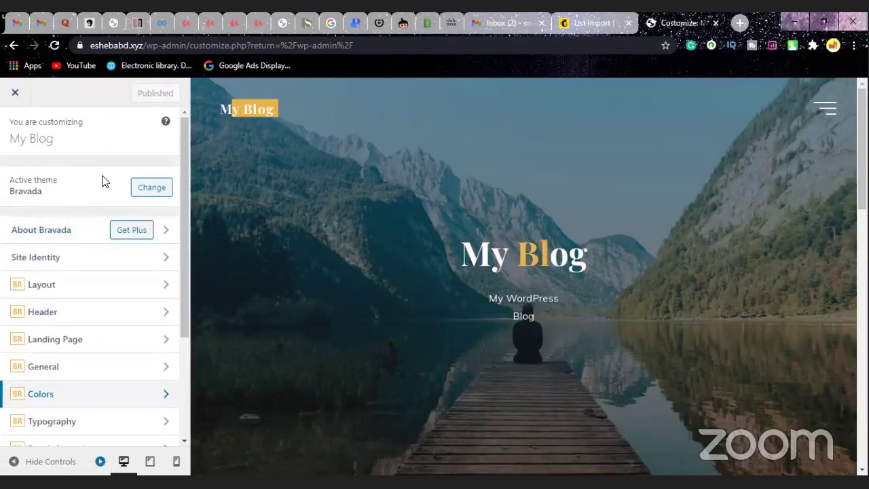
{"action": "left_click", "coordinate": [14, 93]}
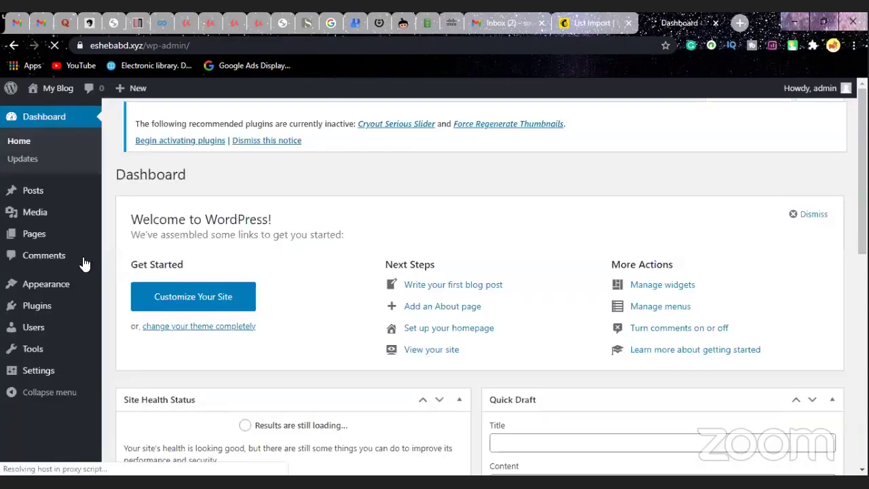
Show the site's installed plugins and review the list, taking a brief look at the page for adding new ones.
{"action": "mouse_move", "coordinate": [44, 310]}
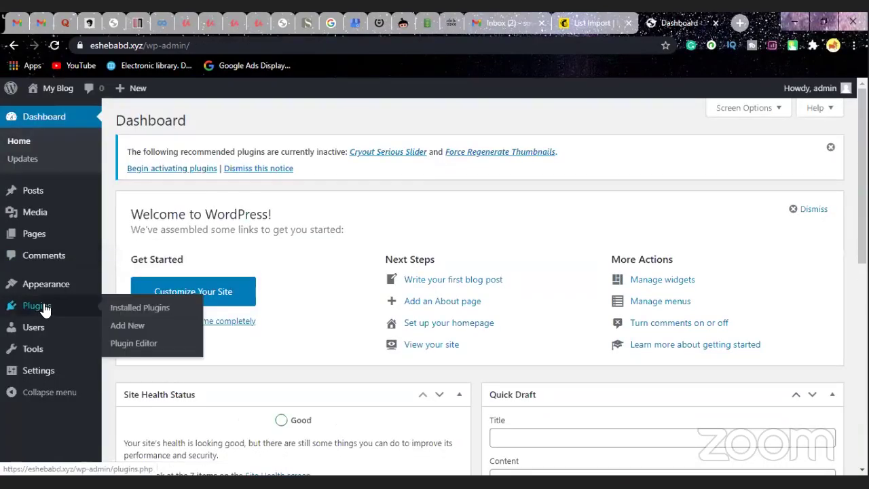
{"action": "left_click", "coordinate": [155, 307]}
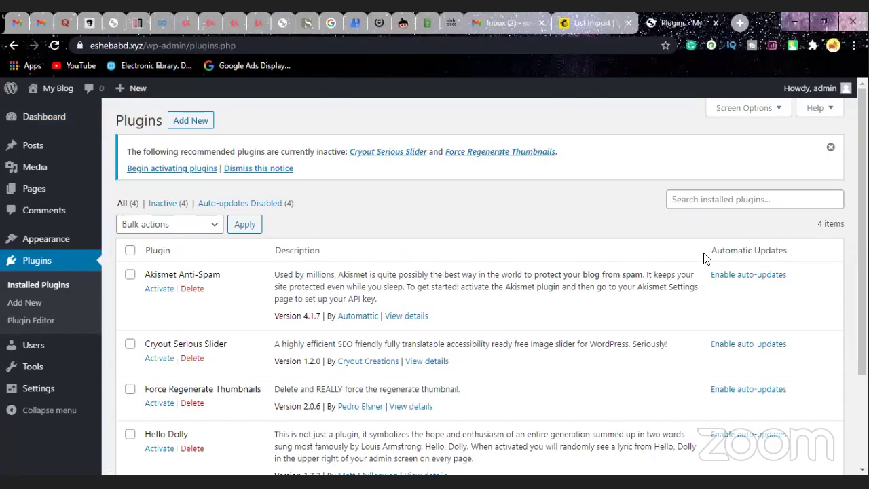
{"action": "left_click", "coordinate": [192, 121]}
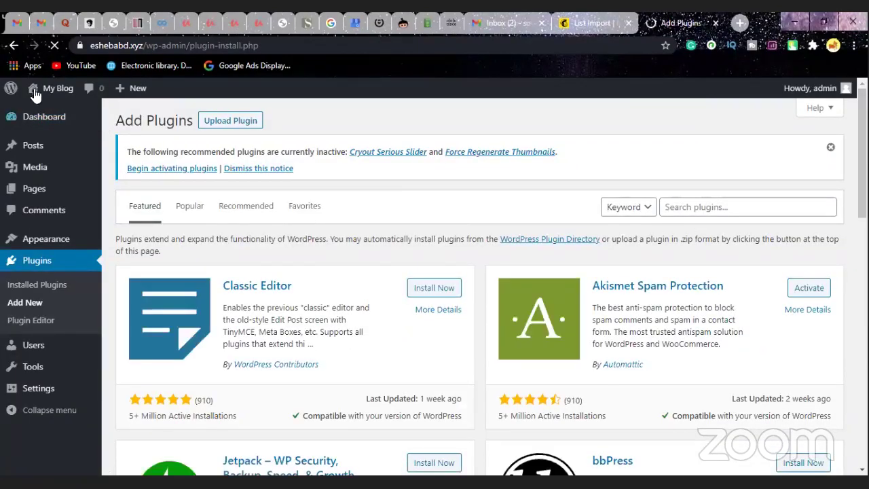
{"action": "left_click", "coordinate": [14, 45]}
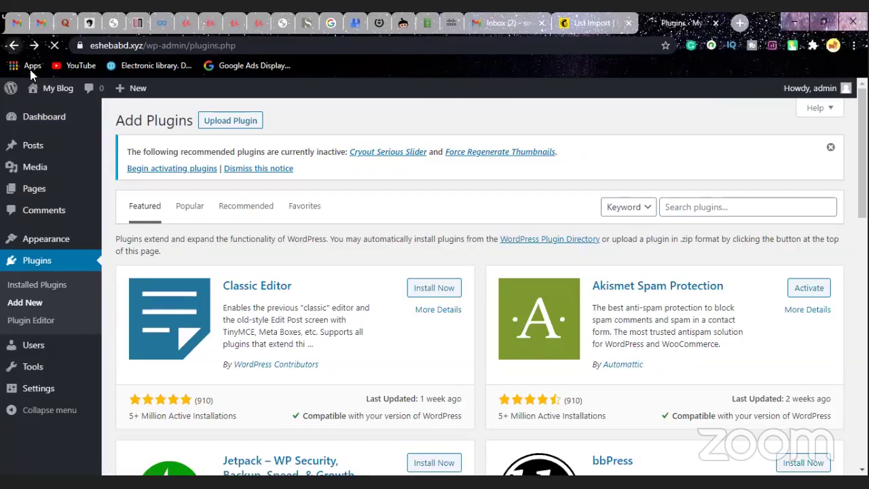
{"action": "scroll", "coordinate": [509, 281], "scroll_direction": "down", "scroll_amount": 1}
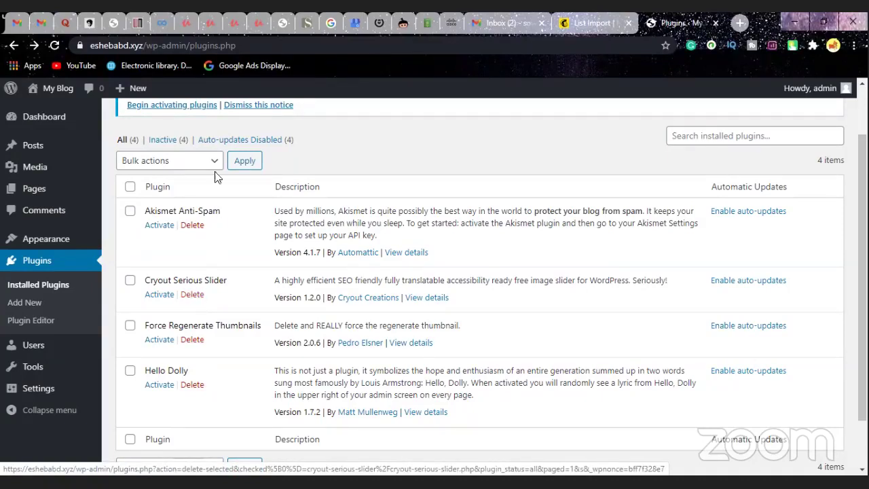
{"action": "scroll", "coordinate": [181, 142], "scroll_direction": "up", "scroll_amount": 1}
{"action": "scroll", "coordinate": [181, 146], "scroll_direction": "up", "scroll_amount": 1}
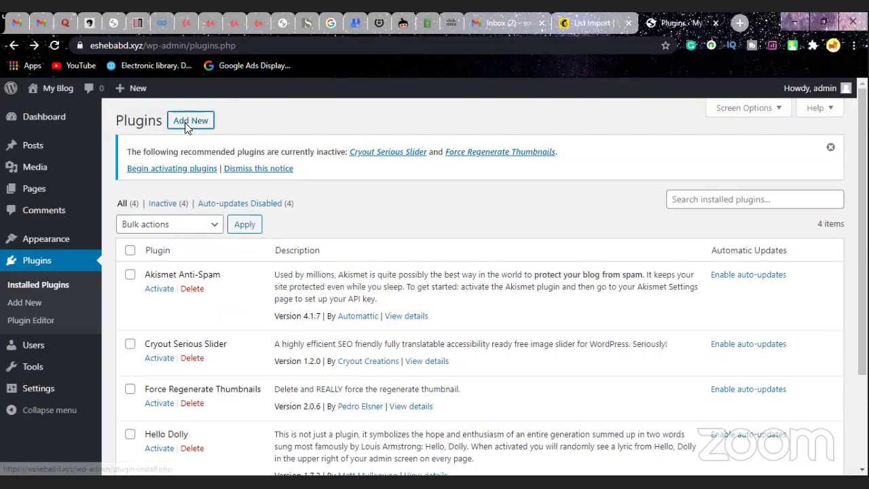
Install the Classic Editor plugin from the featured plugins and activate it.
{"action": "left_click", "coordinate": [185, 121]}
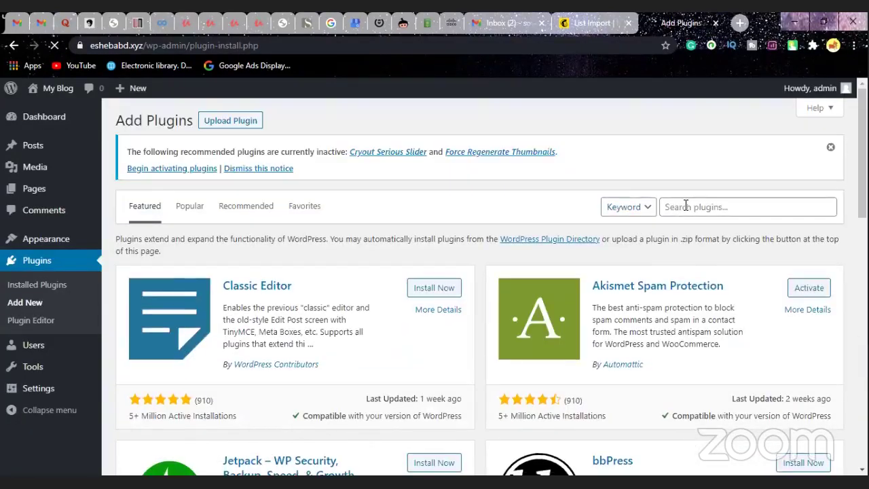
{"action": "left_click", "coordinate": [684, 207]}
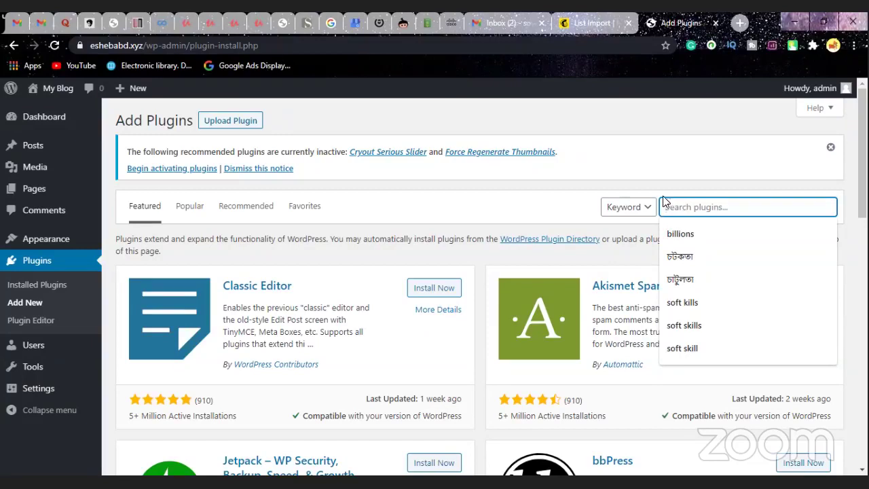
{"action": "left_click", "coordinate": [439, 288]}
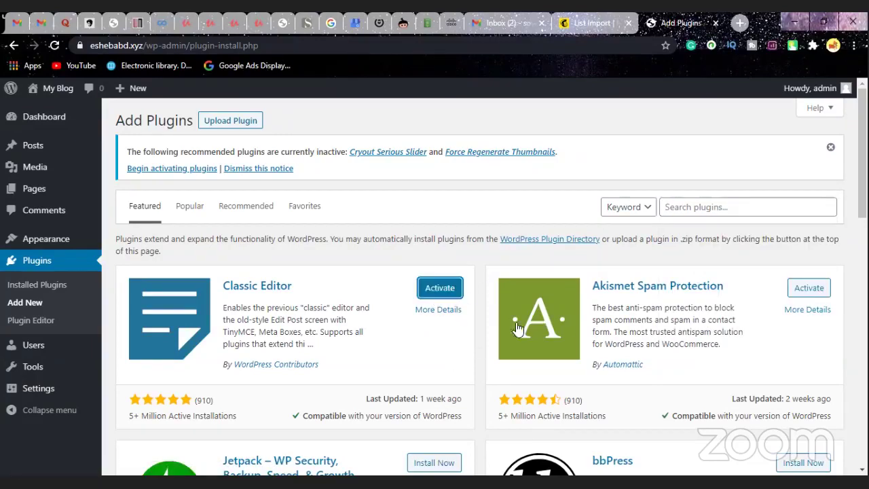
{"action": "left_click", "coordinate": [448, 289]}
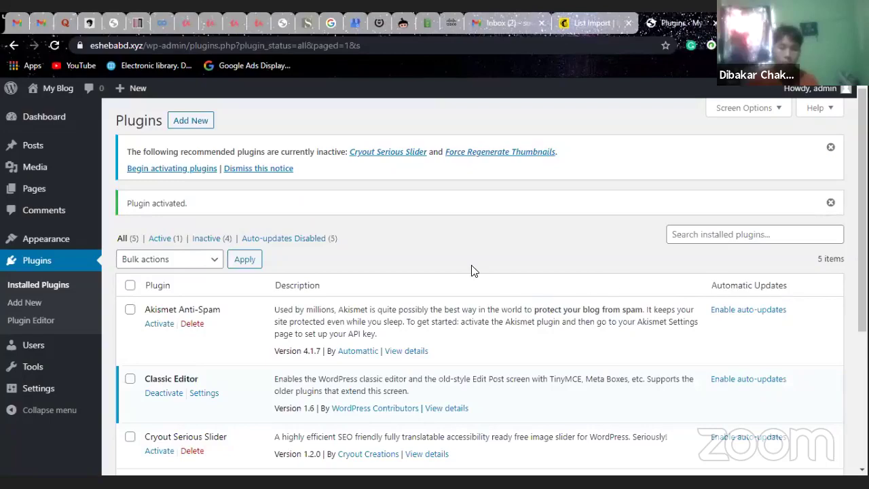
Review the installed plugins and look through the featured plugins available to add.
{"action": "scroll", "coordinate": [468, 272], "scroll_direction": "down", "scroll_amount": 3}
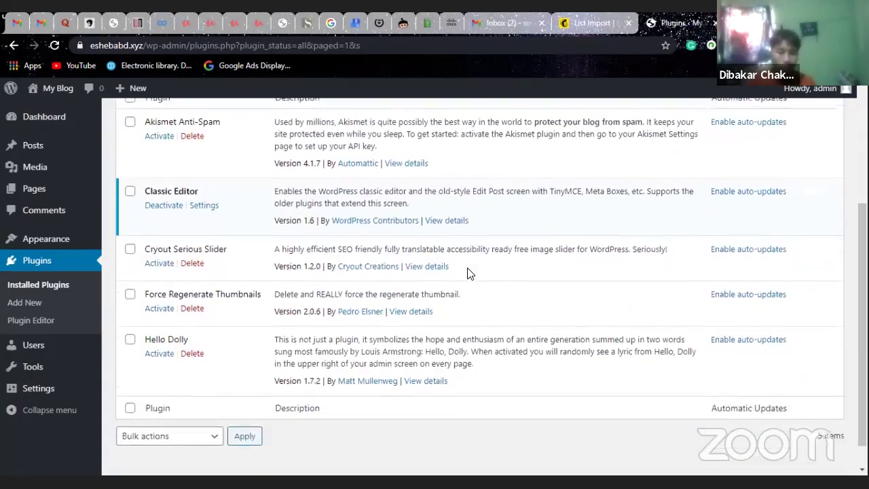
{"action": "scroll", "coordinate": [277, 188], "scroll_direction": "up", "scroll_amount": 2}
{"action": "scroll", "coordinate": [277, 188], "scroll_direction": "up", "scroll_amount": 1}
{"action": "left_click", "coordinate": [190, 124]}
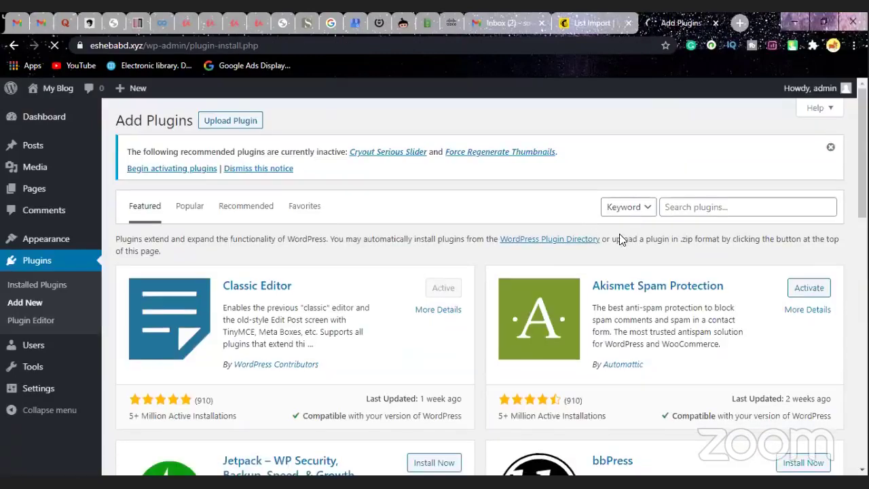
{"action": "scroll", "coordinate": [650, 232], "scroll_direction": "down", "scroll_amount": 1}
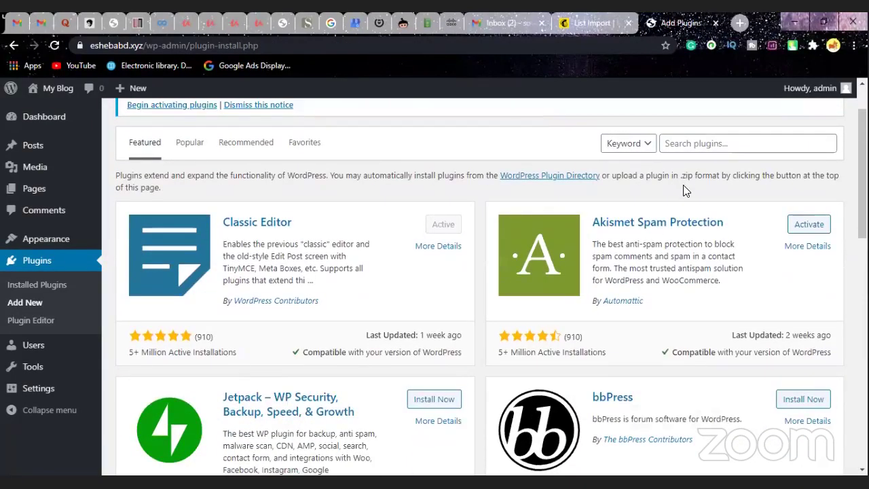
{"action": "scroll", "coordinate": [683, 188], "scroll_direction": "down", "scroll_amount": 1}
{"action": "scroll", "coordinate": [663, 234], "scroll_direction": "down", "scroll_amount": 3}
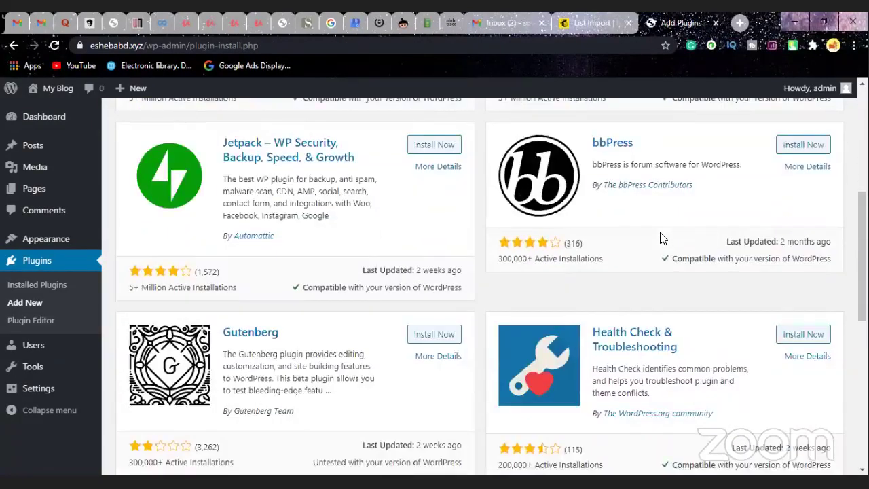
{"action": "scroll", "coordinate": [659, 238], "scroll_direction": "up", "scroll_amount": 2}
{"action": "scroll", "coordinate": [429, 241], "scroll_direction": "up", "scroll_amount": 2}
{"action": "scroll", "coordinate": [431, 243], "scroll_direction": "down", "scroll_amount": 5}
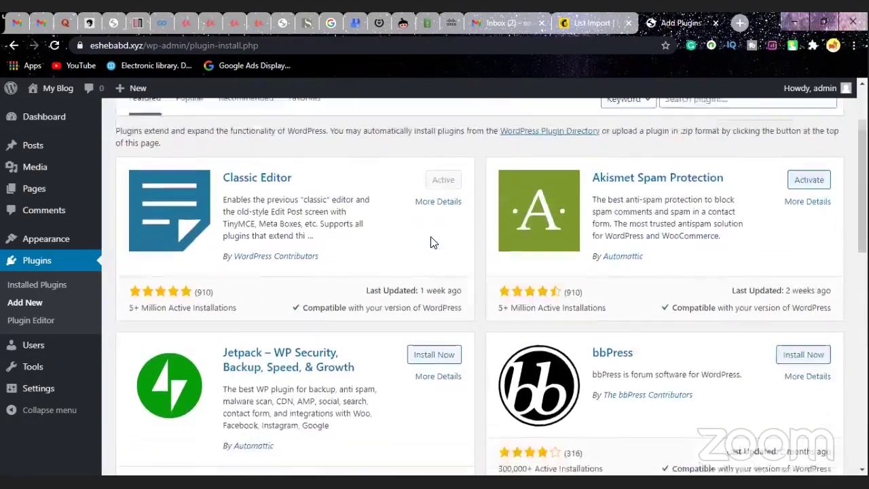
{"action": "scroll", "coordinate": [436, 176], "scroll_direction": "up", "scroll_amount": 6}
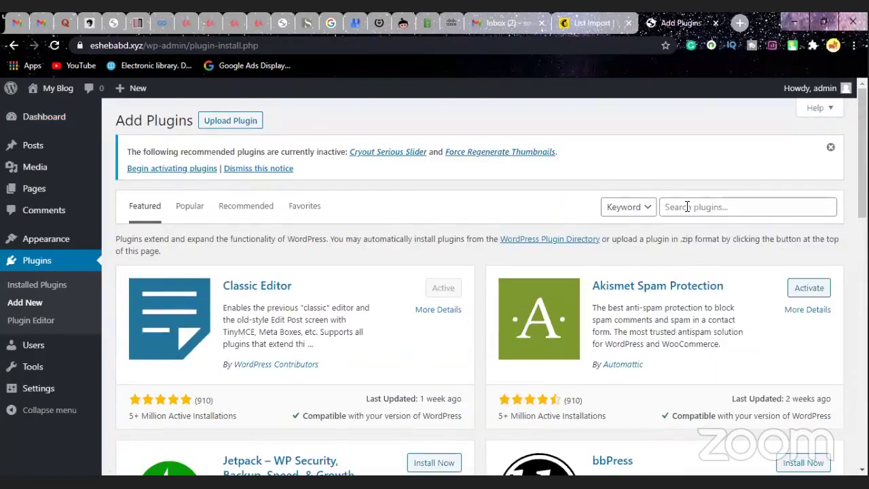
Search the plugin directory for "yoast seo", then install and activate the Yoast SEO plugin.
{"action": "left_click", "coordinate": [687, 207]}
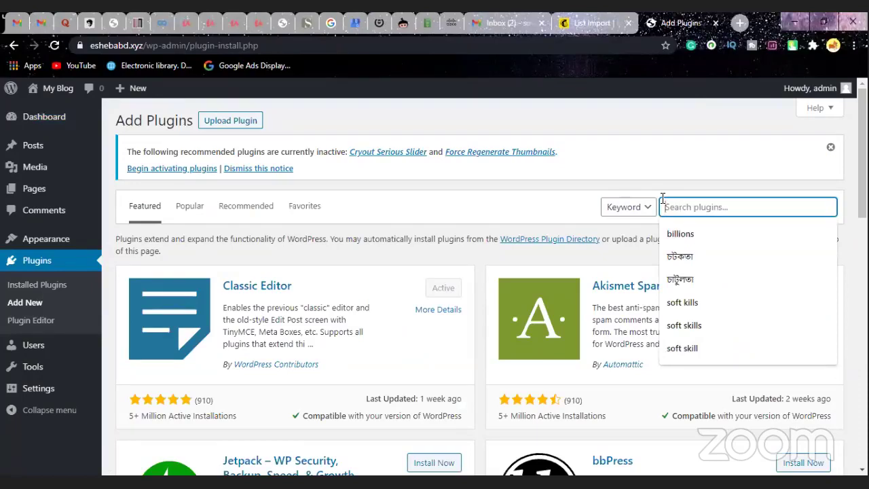
{"action": "type", "text": "yoast"}
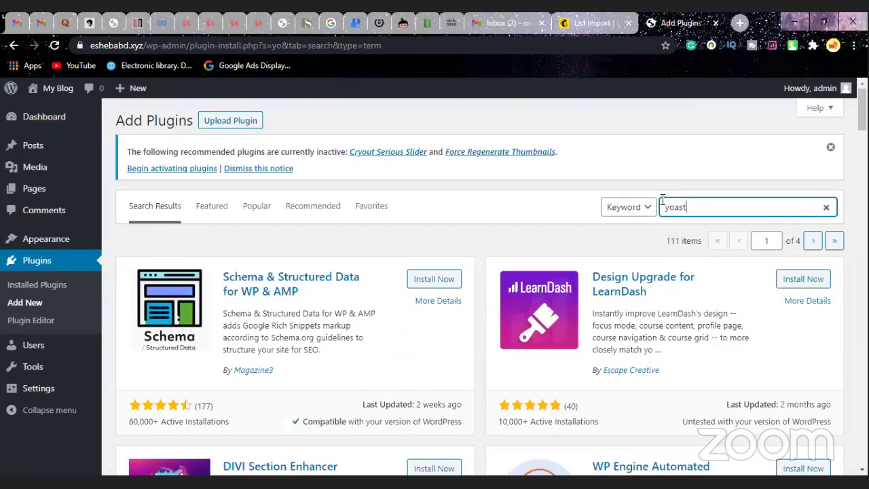
{"action": "type", "text": "seo"}
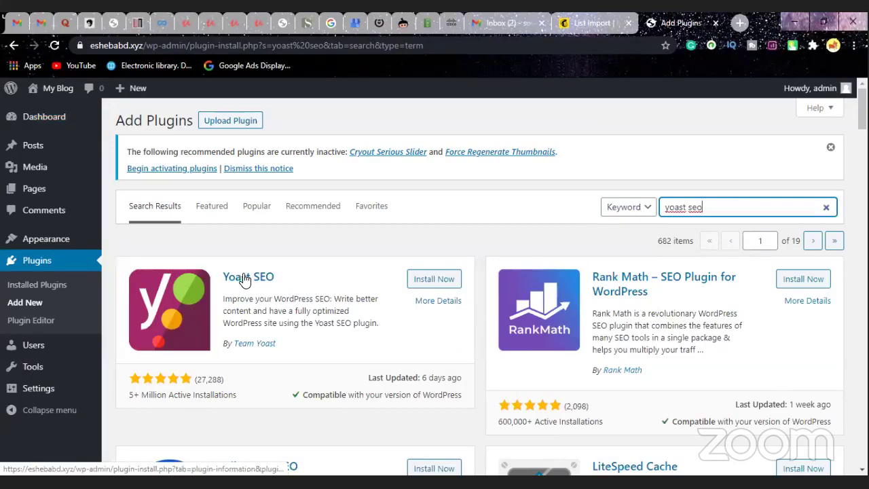
{"action": "left_click", "coordinate": [428, 284]}
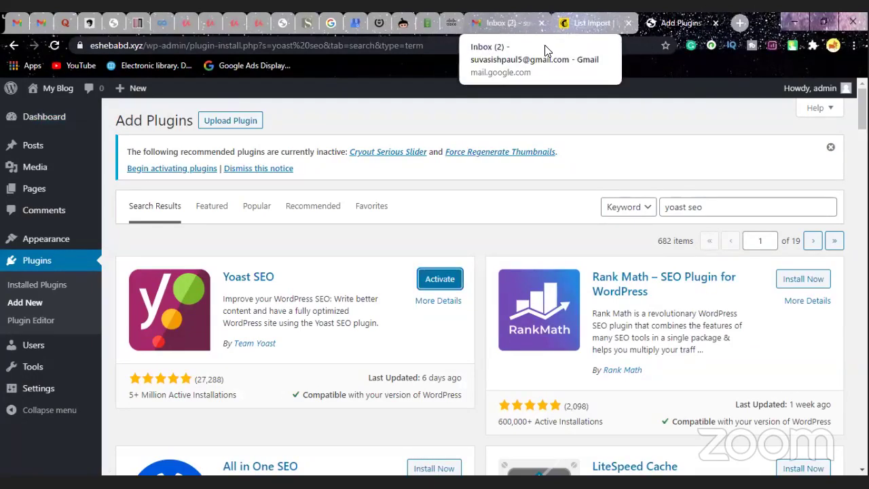
{"action": "left_click", "coordinate": [438, 279]}
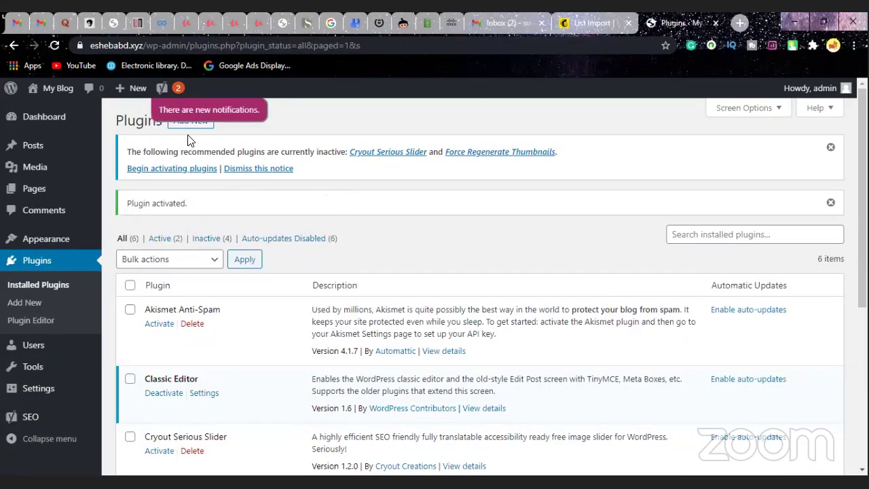
Search the plugins available to add for "elementor" and install Elementor Website Builder.
{"action": "mouse_move", "coordinate": [174, 89]}
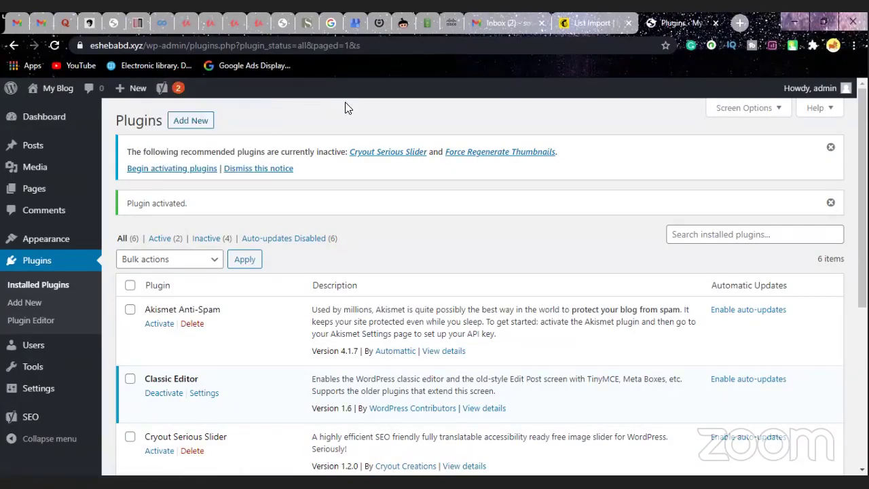
{"action": "left_click", "coordinate": [197, 123]}
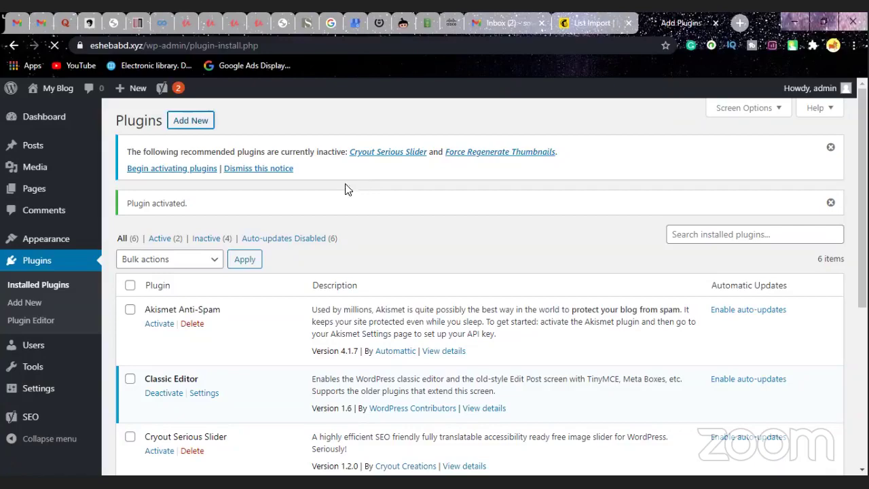
{"action": "mouse_move", "coordinate": [24, 421]}
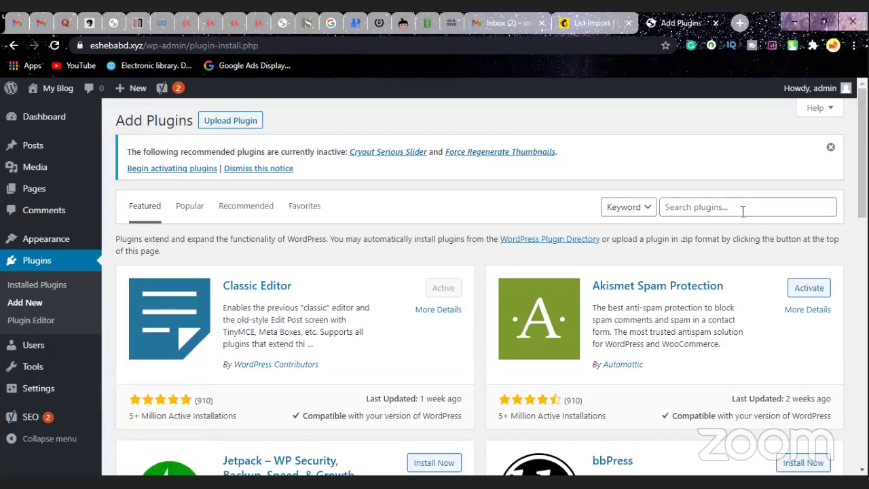
{"action": "scroll", "coordinate": [686, 221], "scroll_direction": "down", "scroll_amount": 3}
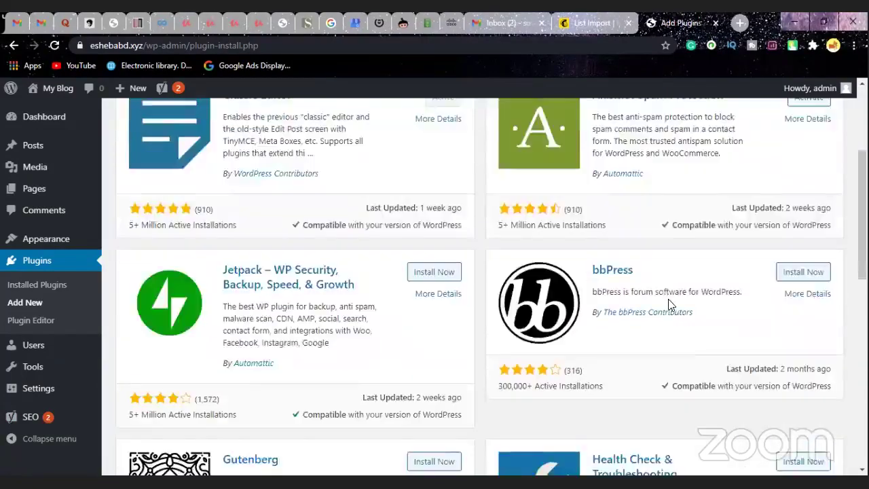
{"action": "scroll", "coordinate": [693, 213], "scroll_direction": "up", "scroll_amount": 3}
{"action": "left_click", "coordinate": [697, 208]}
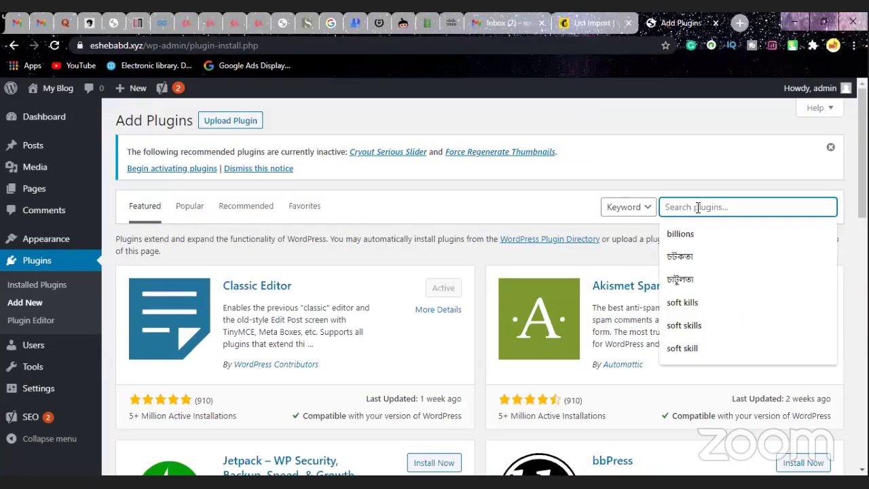
{"action": "type", "text": "ele"}
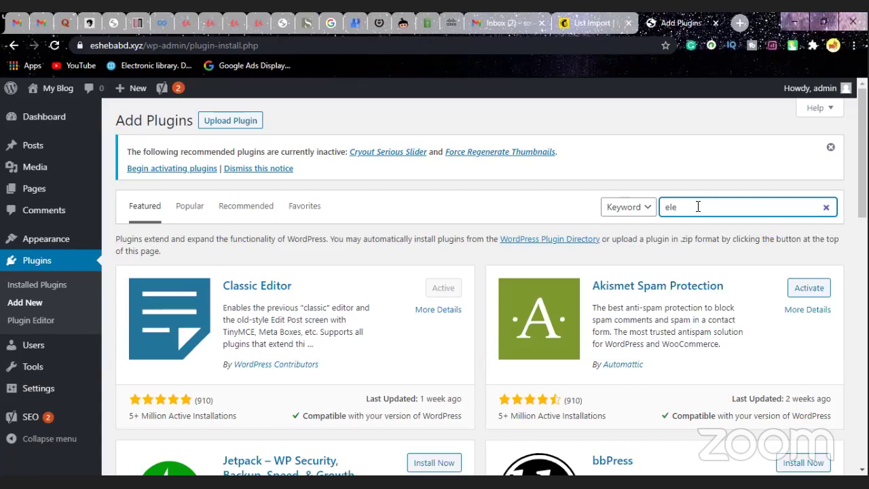
{"action": "type", "text": "mentor"}
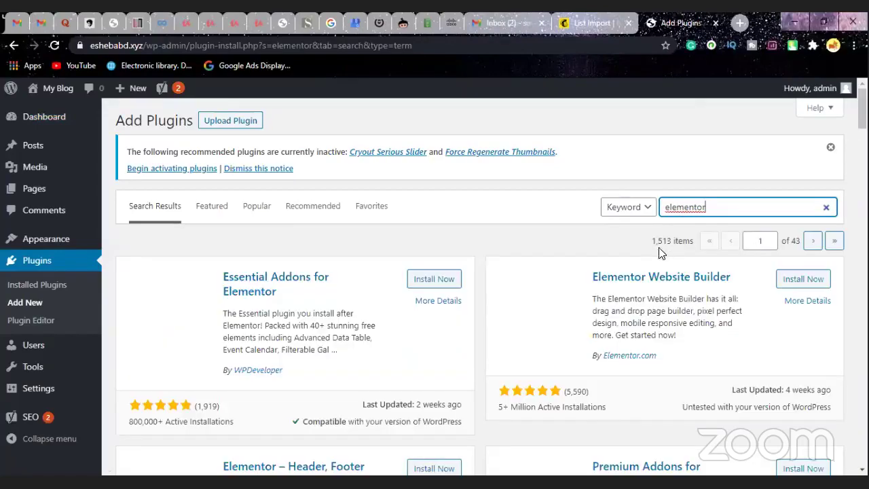
{"action": "scroll", "coordinate": [601, 323], "scroll_direction": "down", "scroll_amount": 1}
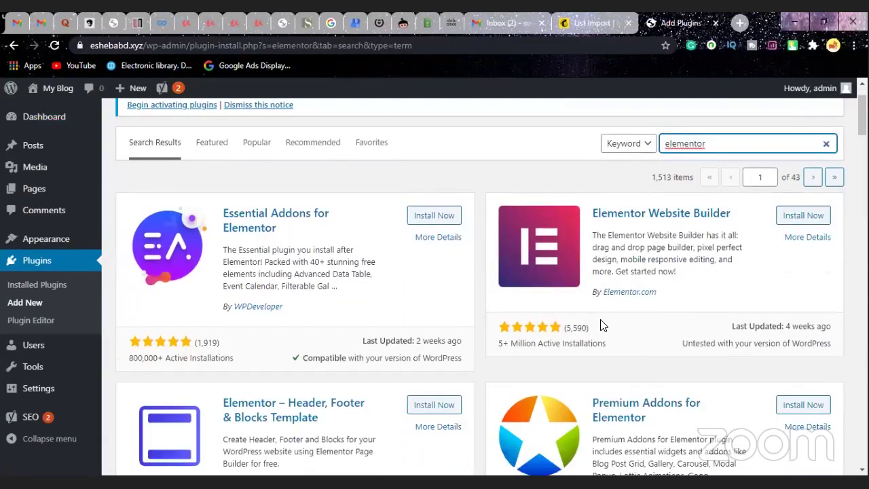
{"action": "scroll", "coordinate": [602, 323], "scroll_direction": "down", "scroll_amount": 1}
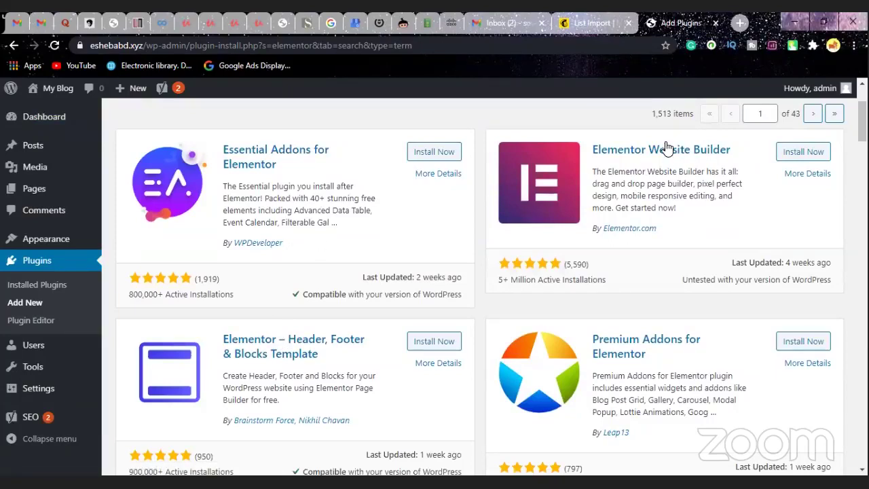
{"action": "left_click", "coordinate": [798, 154]}
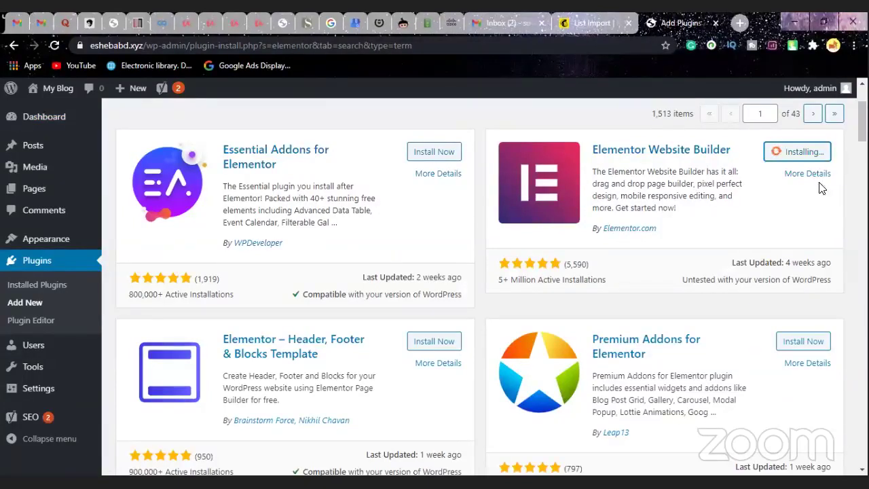
Examine the other Elementor add-ons in the plugin search results.
{"action": "scroll", "coordinate": [714, 257], "scroll_direction": "down", "scroll_amount": 5}
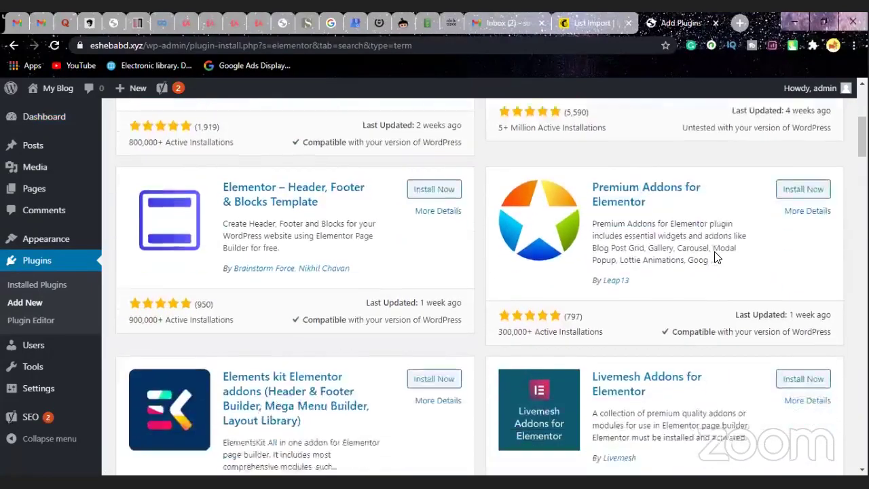
{"action": "scroll", "coordinate": [715, 252], "scroll_direction": "down", "scroll_amount": 1}
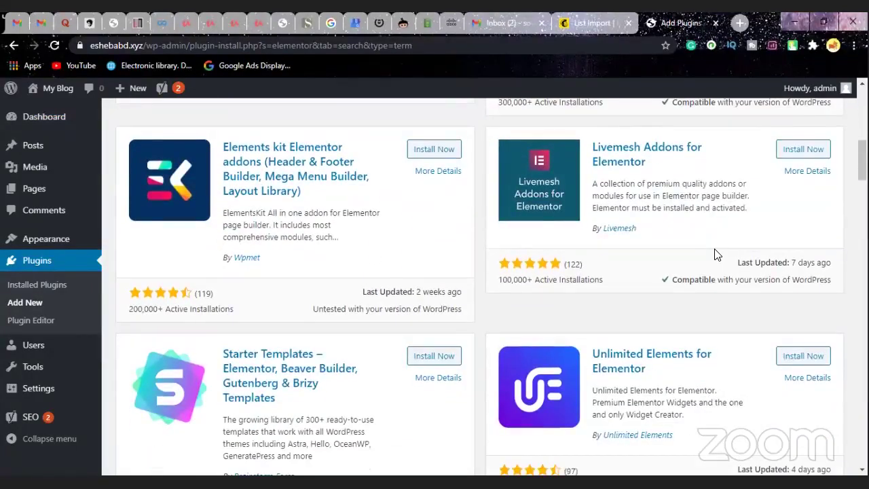
{"action": "scroll", "coordinate": [715, 251], "scroll_direction": "down", "scroll_amount": 2}
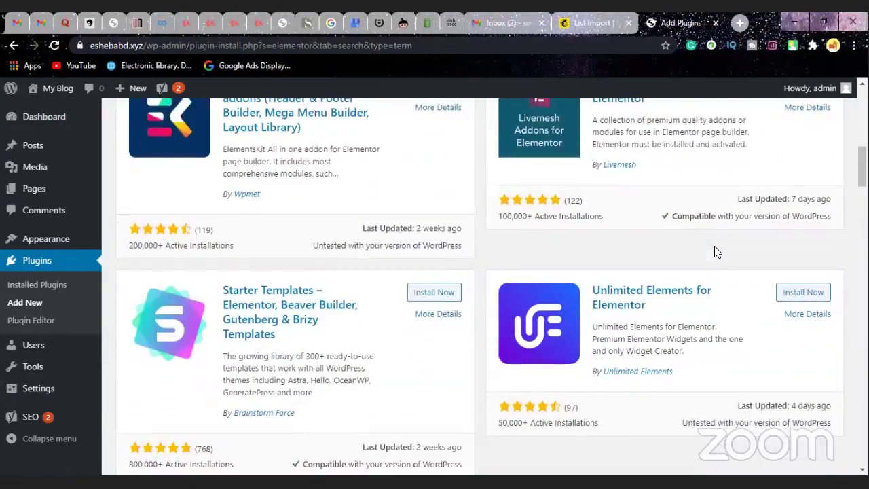
{"action": "scroll", "coordinate": [718, 251], "scroll_direction": "down", "scroll_amount": 2}
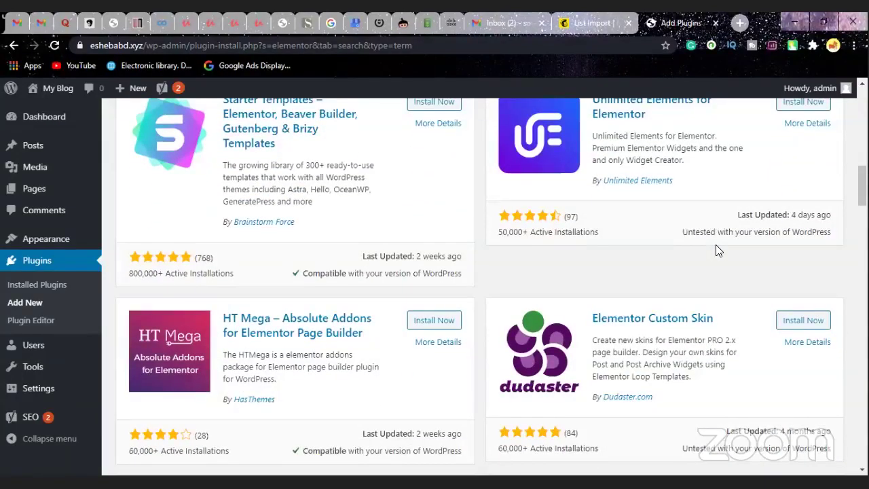
{"action": "scroll", "coordinate": [718, 250], "scroll_direction": "down", "scroll_amount": 2}
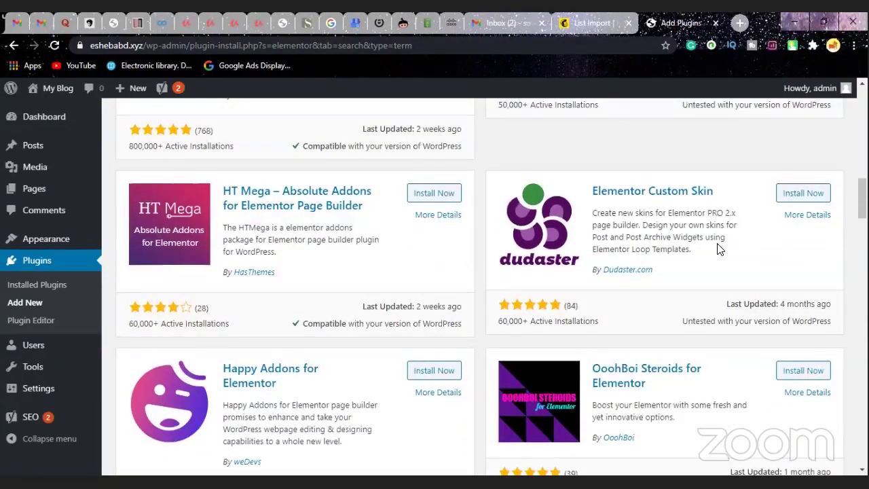
{"action": "scroll", "coordinate": [720, 250], "scroll_direction": "down", "scroll_amount": 3}
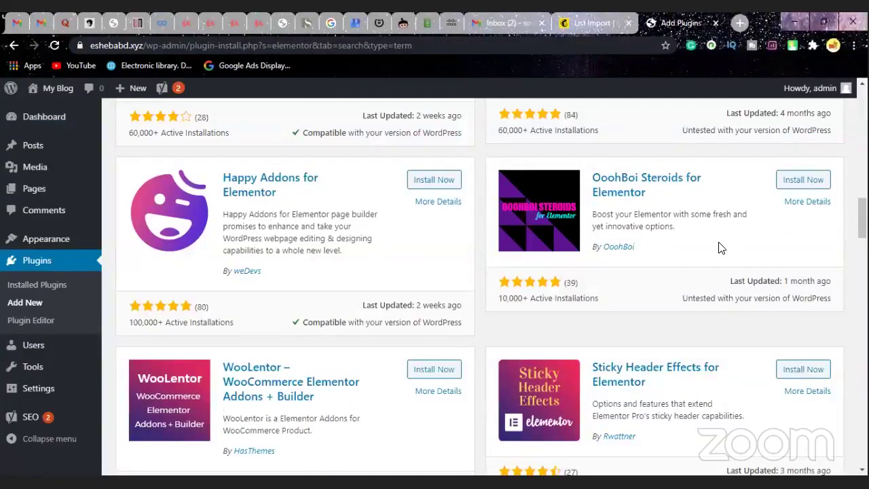
{"action": "scroll", "coordinate": [720, 249], "scroll_direction": "down", "scroll_amount": 1}
{"action": "scroll", "coordinate": [722, 247], "scroll_direction": "up", "scroll_amount": 9}
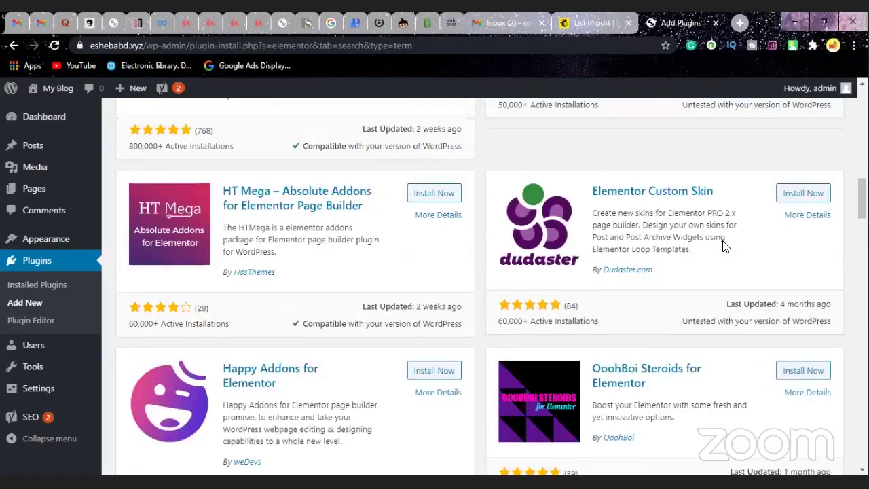
Activate the Elementor Website Builder plugin and look over its Getting Started page.
{"action": "scroll", "coordinate": [723, 242], "scroll_direction": "up", "scroll_amount": 10}
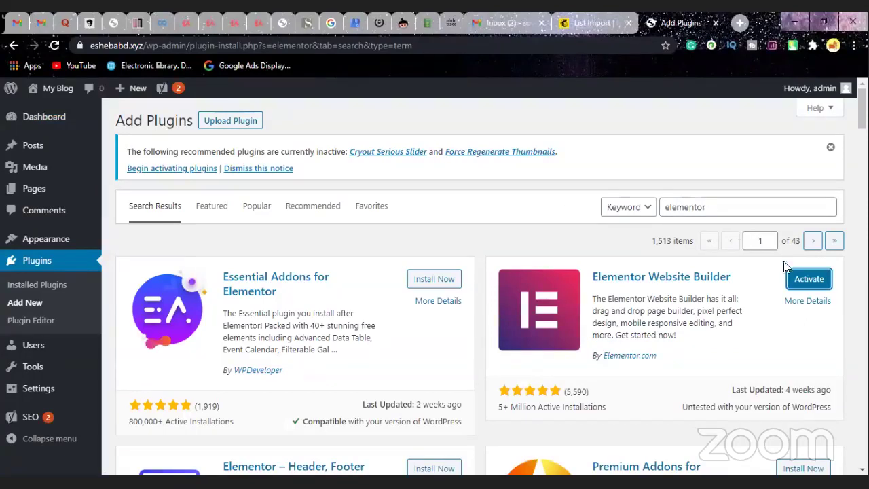
{"action": "left_click", "coordinate": [827, 244]}
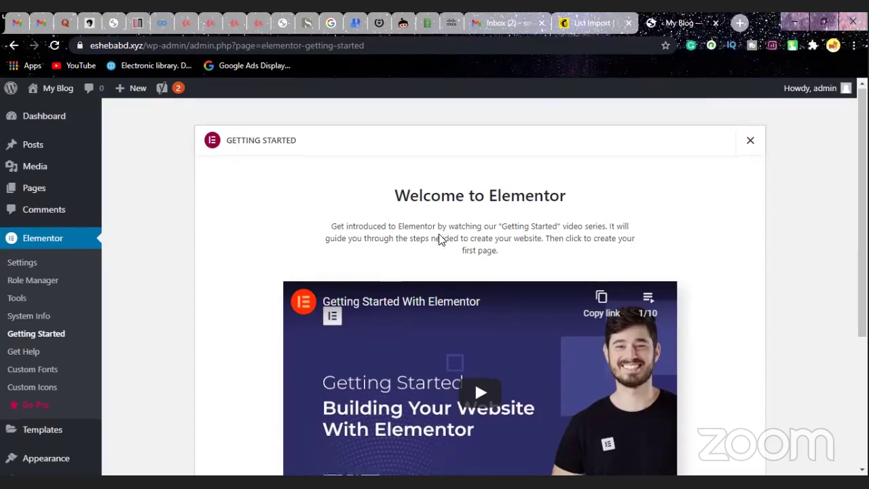
{"action": "scroll", "coordinate": [438, 240], "scroll_direction": "down", "scroll_amount": 3}
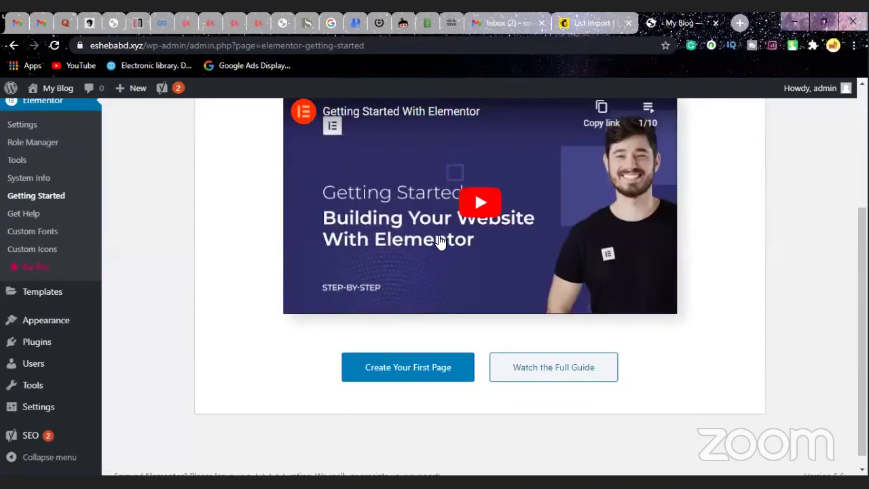
{"action": "scroll", "coordinate": [438, 242], "scroll_direction": "up", "scroll_amount": 3}
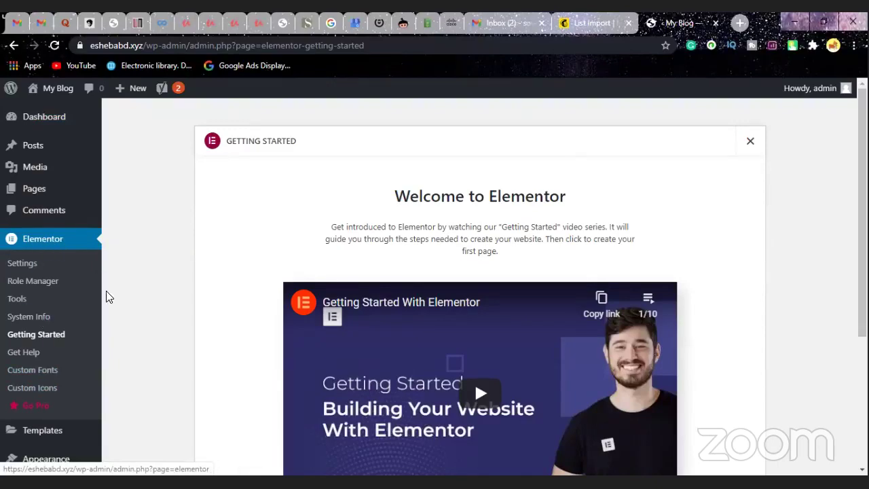
{"action": "scroll", "coordinate": [48, 388], "scroll_direction": "down", "scroll_amount": 1}
{"action": "scroll", "coordinate": [186, 330], "scroll_direction": "down", "scroll_amount": 1}
{"action": "scroll", "coordinate": [276, 274], "scroll_direction": "up", "scroll_amount": 2}
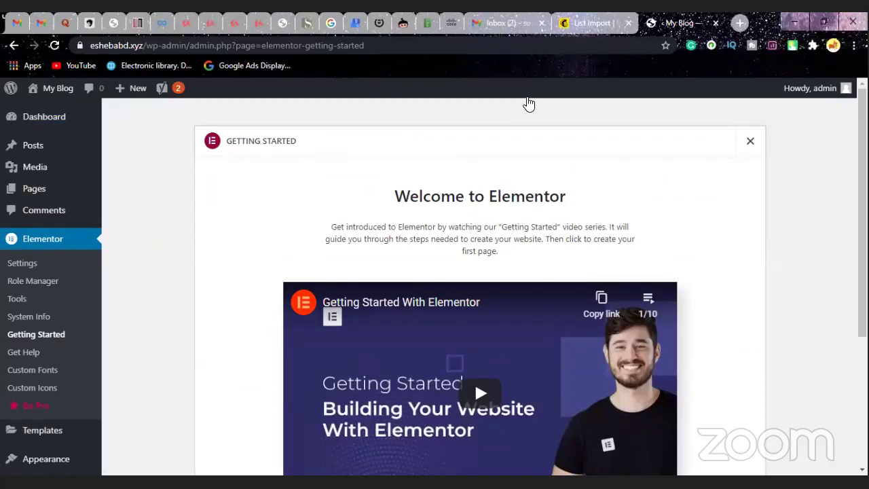
Open the theme customizer, look through its list of Bravada settings sections, and return to the Elementor Getting Started page.
{"action": "key", "text": "Tab"}
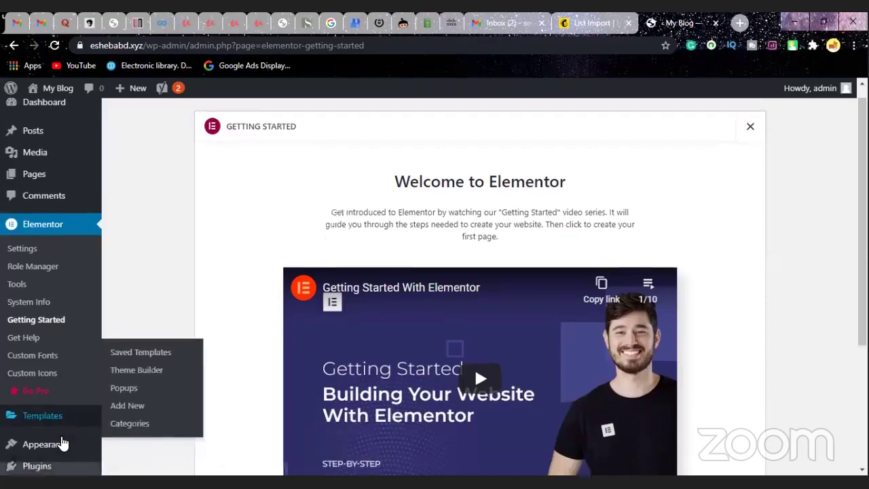
{"action": "scroll", "coordinate": [60, 441], "scroll_direction": "down", "scroll_amount": 2}
{"action": "mouse_move", "coordinate": [48, 339]}
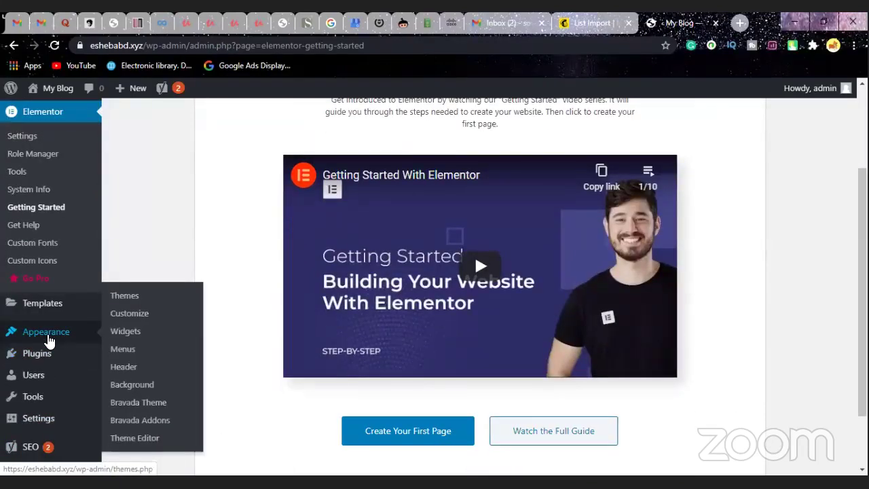
{"action": "left_click", "coordinate": [139, 316]}
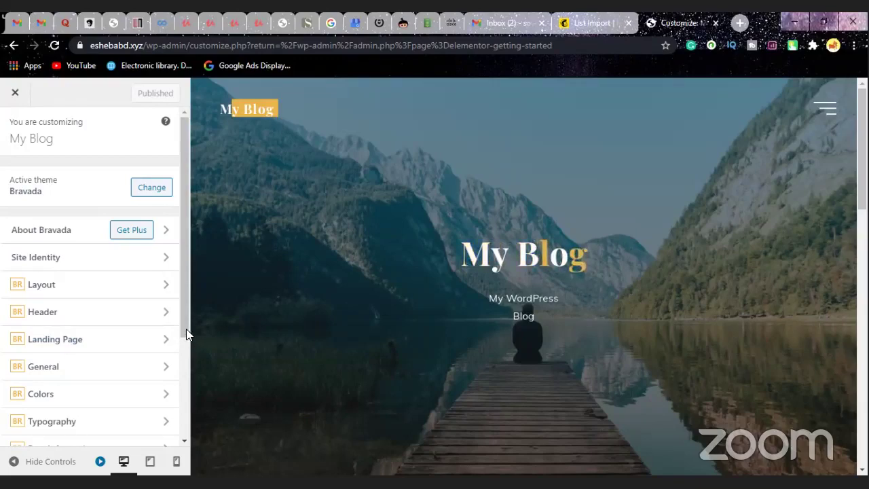
{"action": "scroll", "coordinate": [182, 329], "scroll_direction": "down", "scroll_amount": 3}
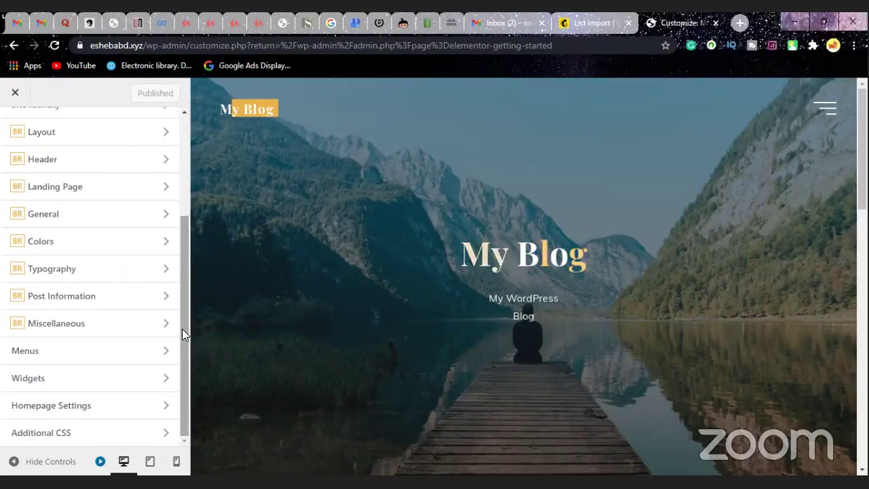
{"action": "scroll", "coordinate": [182, 328], "scroll_direction": "up", "scroll_amount": 3}
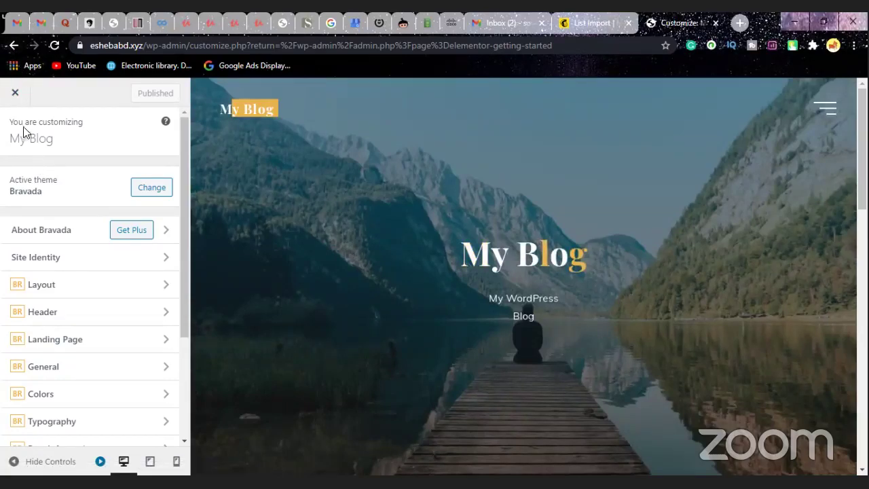
{"action": "left_click", "coordinate": [14, 46]}
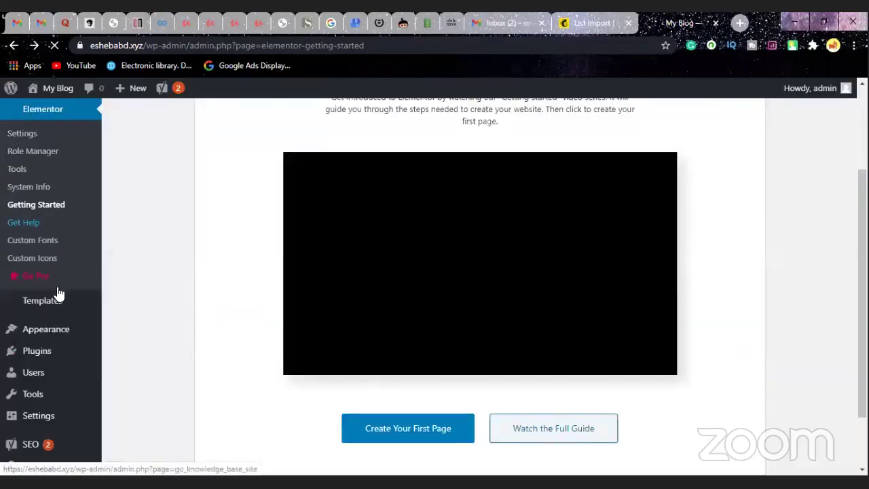
Review the installed plugins and deactivate the Classic Editor plugin.
{"action": "mouse_move", "coordinate": [37, 359]}
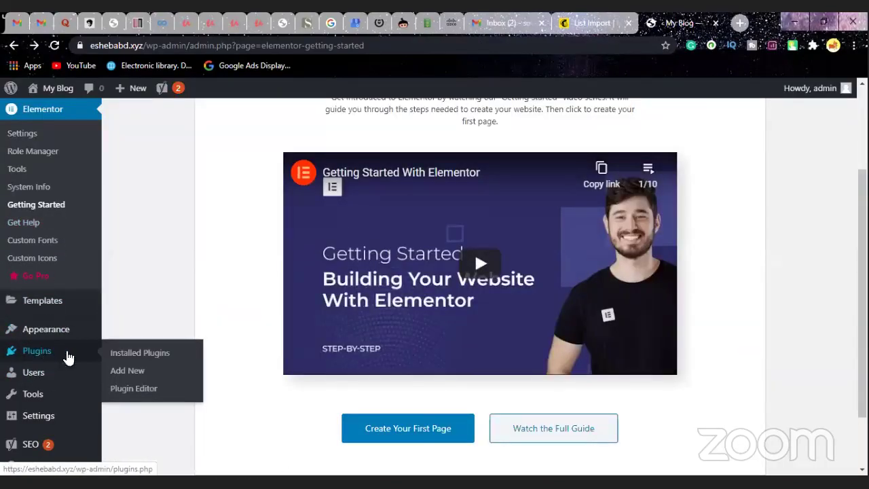
{"action": "left_click", "coordinate": [134, 355]}
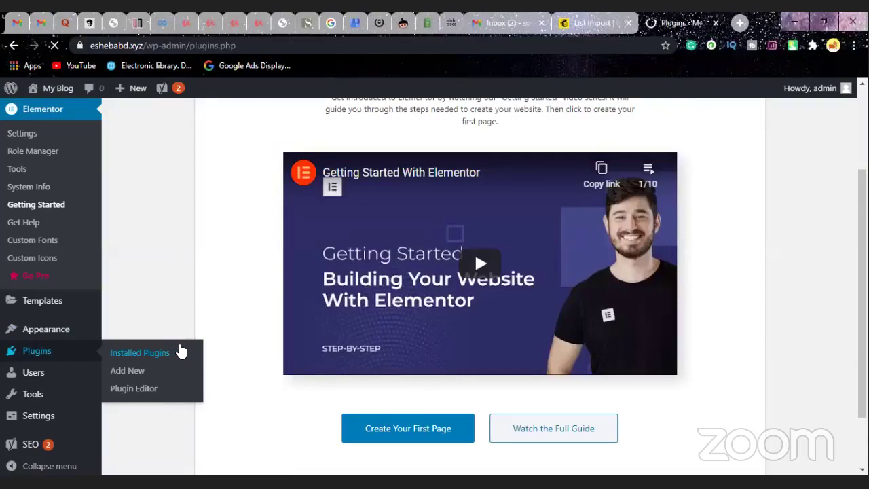
{"action": "scroll", "coordinate": [211, 373], "scroll_direction": "down", "scroll_amount": 2}
{"action": "scroll", "coordinate": [211, 373], "scroll_direction": "down", "scroll_amount": 2}
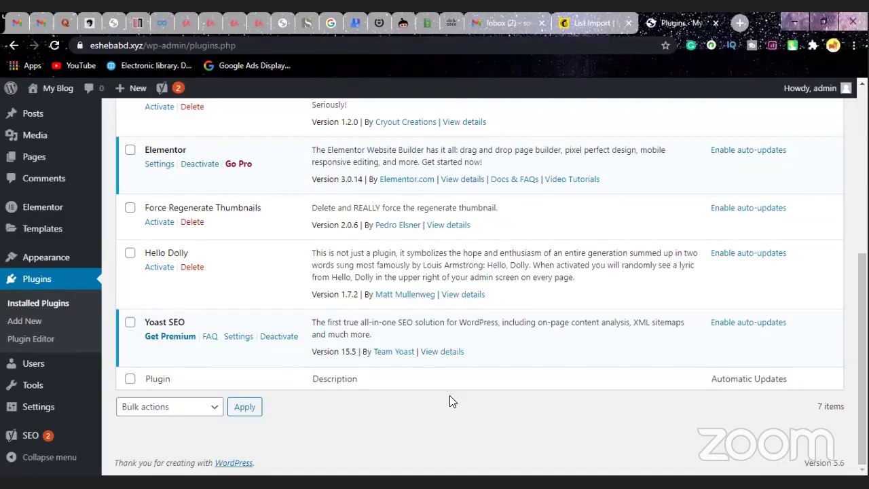
{"action": "scroll", "coordinate": [449, 401], "scroll_direction": "up", "scroll_amount": 3}
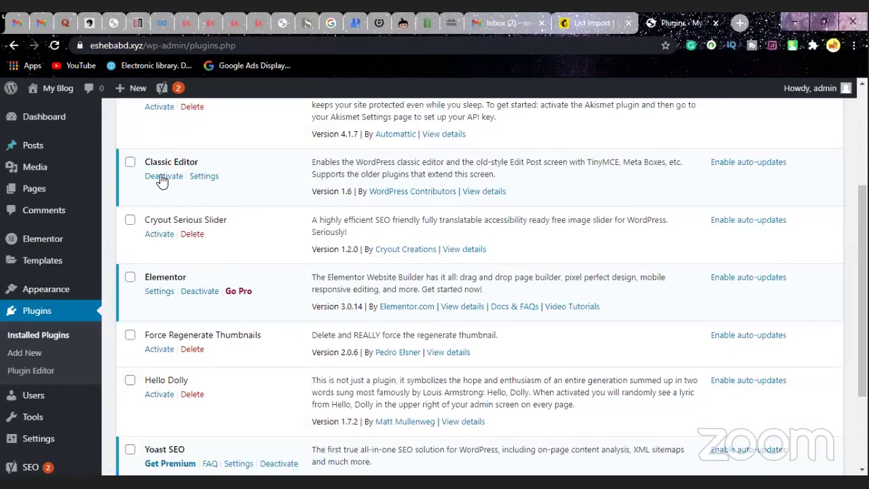
{"action": "left_click", "coordinate": [161, 178]}
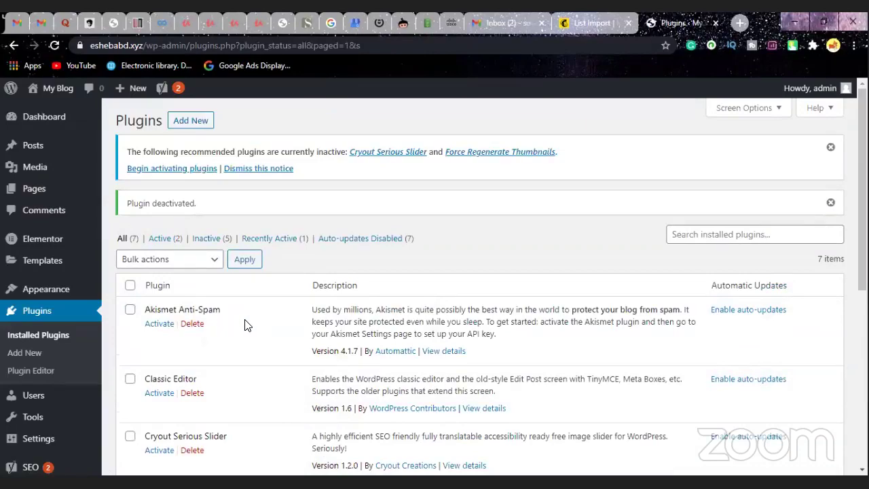
{"action": "scroll", "coordinate": [247, 325], "scroll_direction": "down", "scroll_amount": 1}
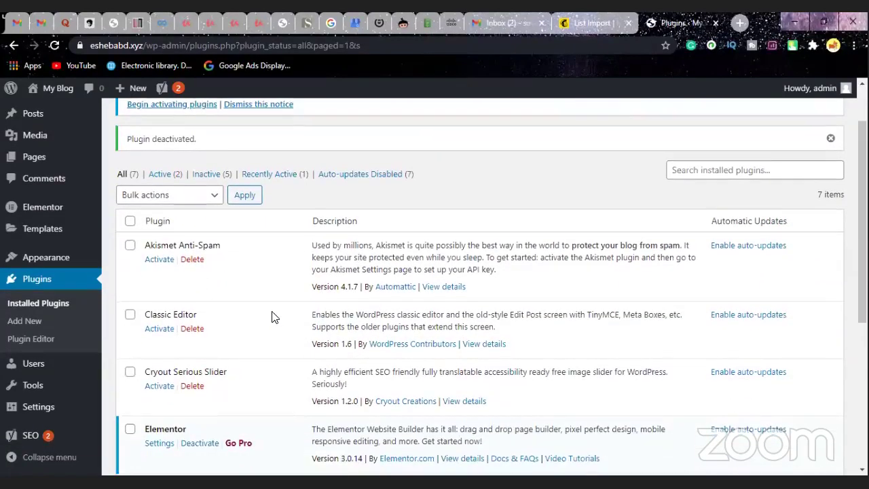
{"action": "scroll", "coordinate": [273, 319], "scroll_direction": "down", "scroll_amount": 1}
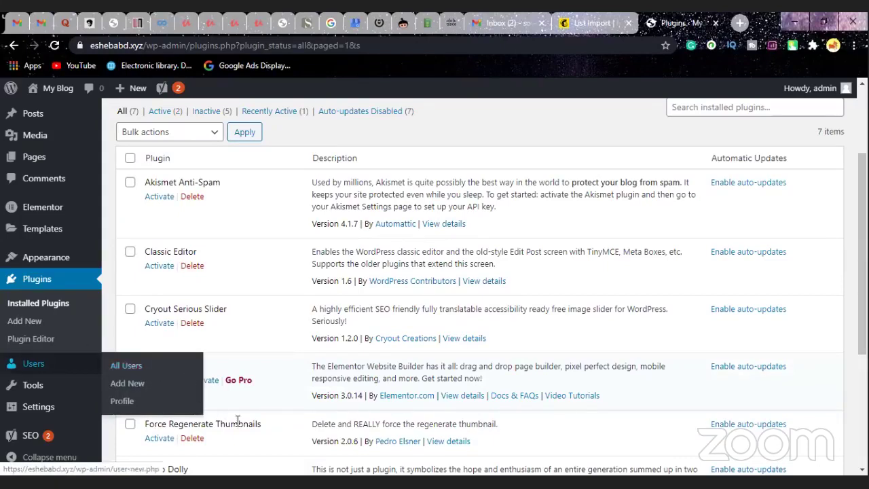
Open the theme customizer's General Layout settings and enlarge the page display for easier reading.
{"action": "mouse_move", "coordinate": [54, 261]}
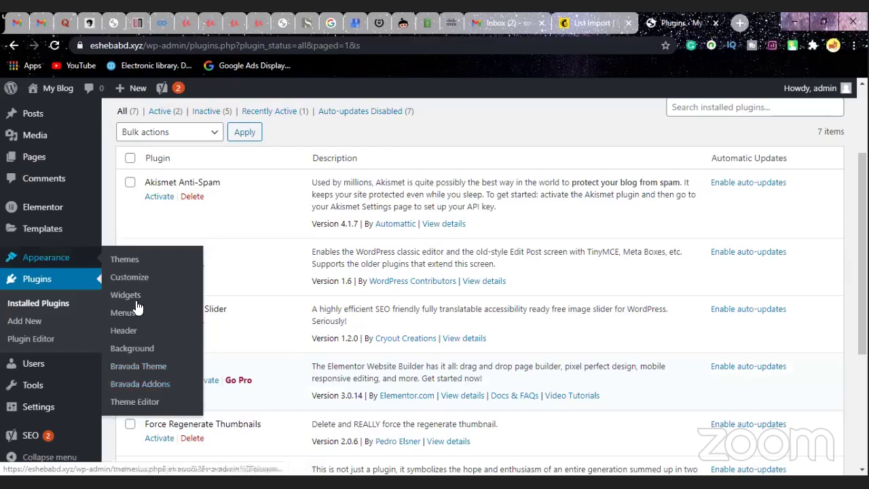
{"action": "left_click", "coordinate": [142, 277]}
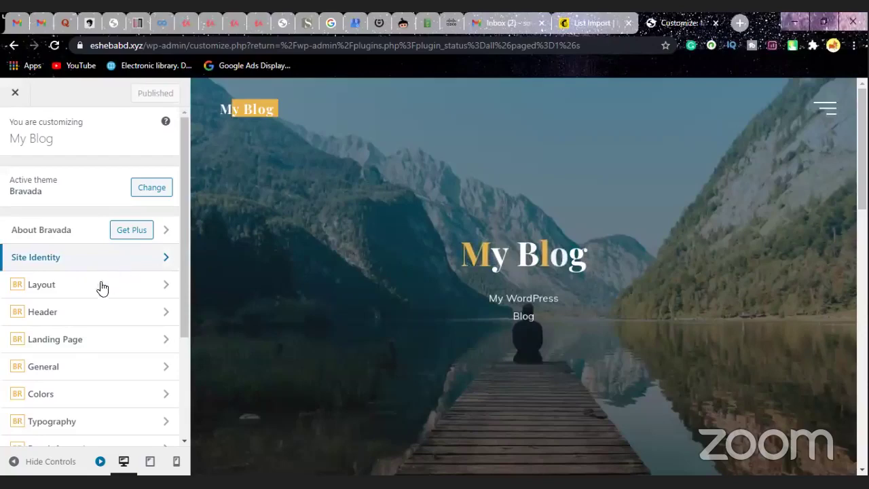
{"action": "left_click", "coordinate": [96, 291]}
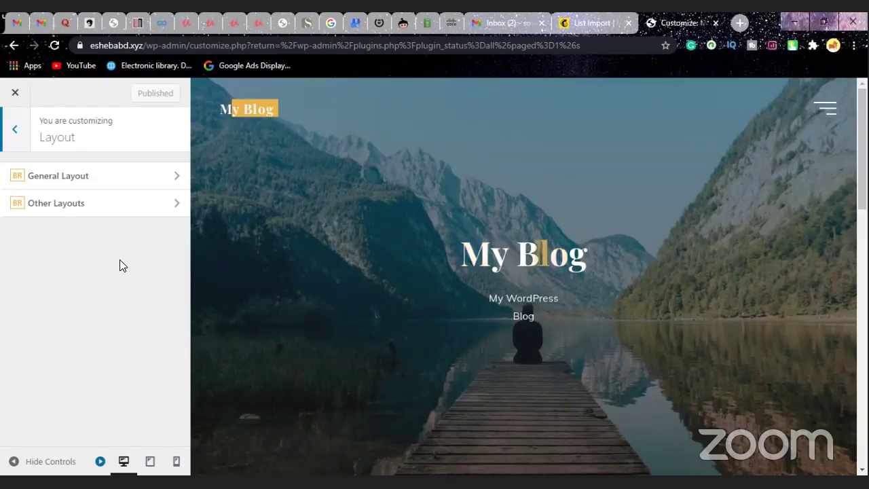
{"action": "left_click", "coordinate": [126, 175]}
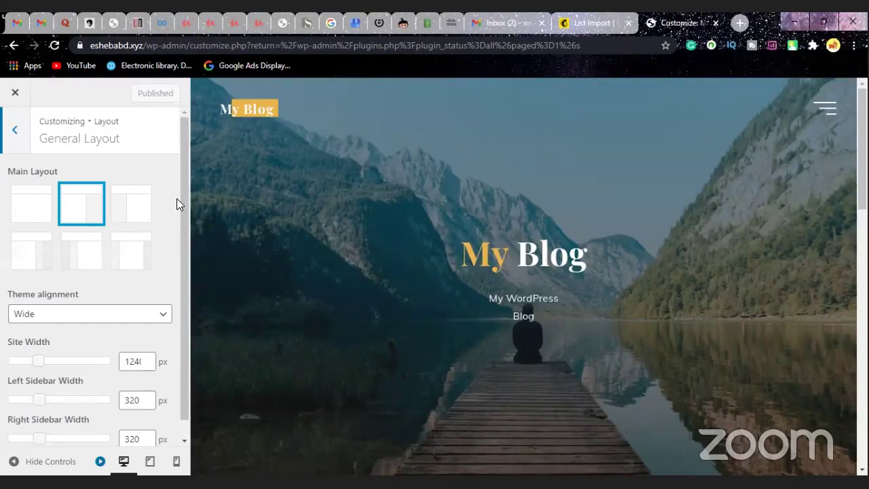
{"action": "key", "text": "ctrl+equal"}
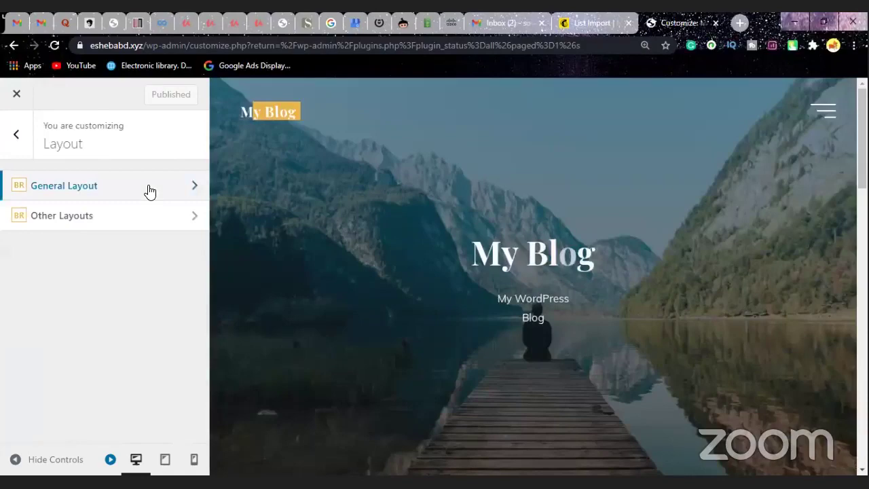
{"action": "left_click", "coordinate": [150, 190]}
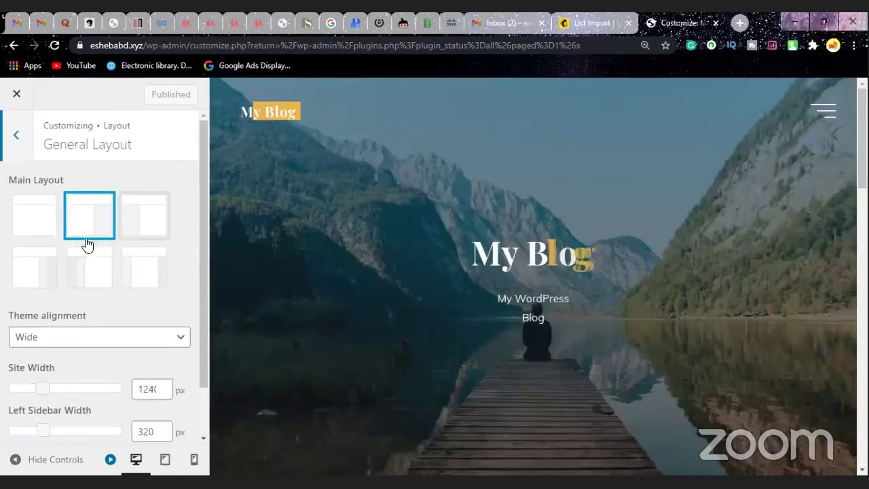
Try the one-column main layout and the single left sidebar layout, checking the latter in the site preview.
{"action": "left_click", "coordinate": [29, 230]}
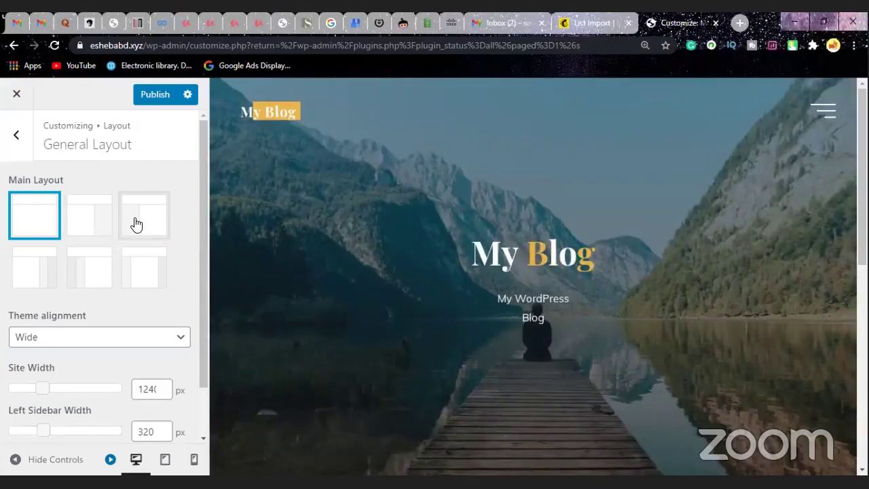
{"action": "left_click", "coordinate": [136, 224]}
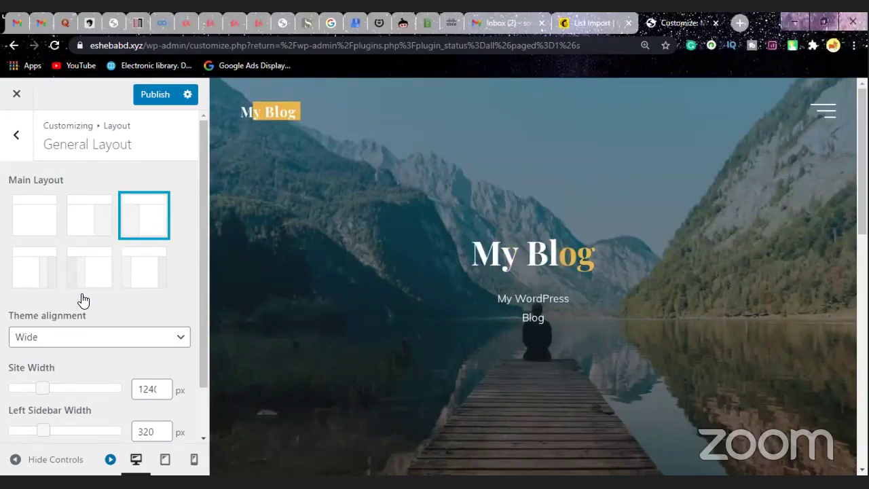
{"action": "scroll", "coordinate": [83, 300], "scroll_direction": "down", "scroll_amount": 1}
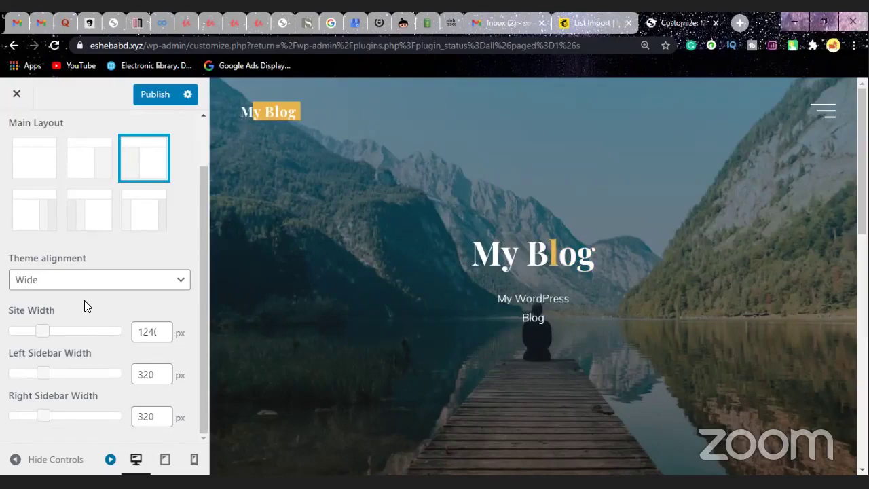
{"action": "scroll", "coordinate": [409, 313], "scroll_direction": "down", "scroll_amount": 5}
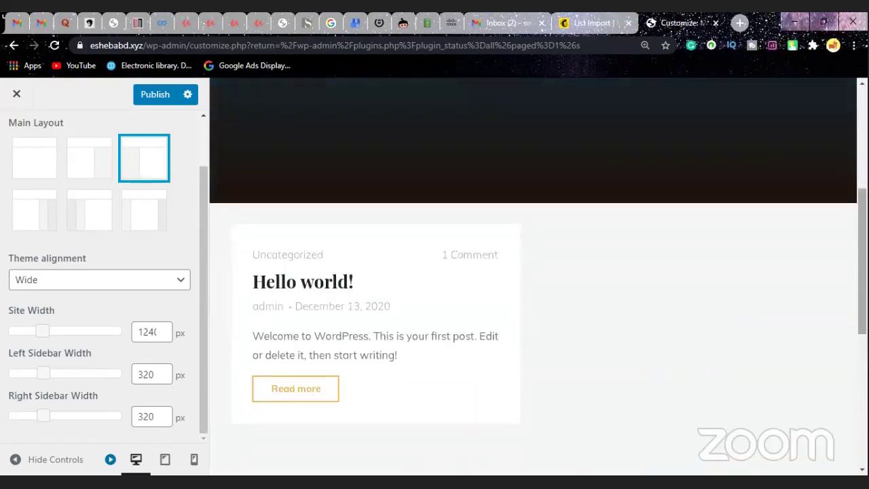
{"action": "scroll", "coordinate": [534, 279], "scroll_direction": "down", "scroll_amount": 2}
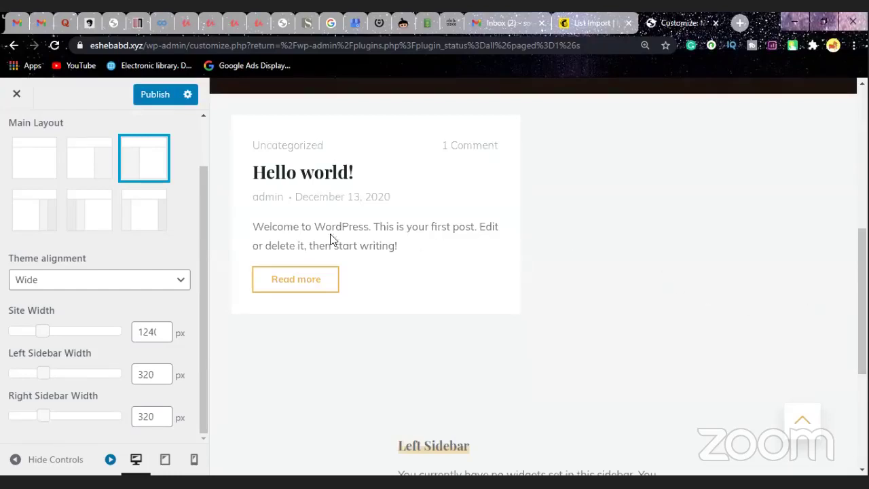
Try the main layout with two right sidebars, check the site preview, and leave the customizer discarding the changes.
{"action": "left_click", "coordinate": [26, 215]}
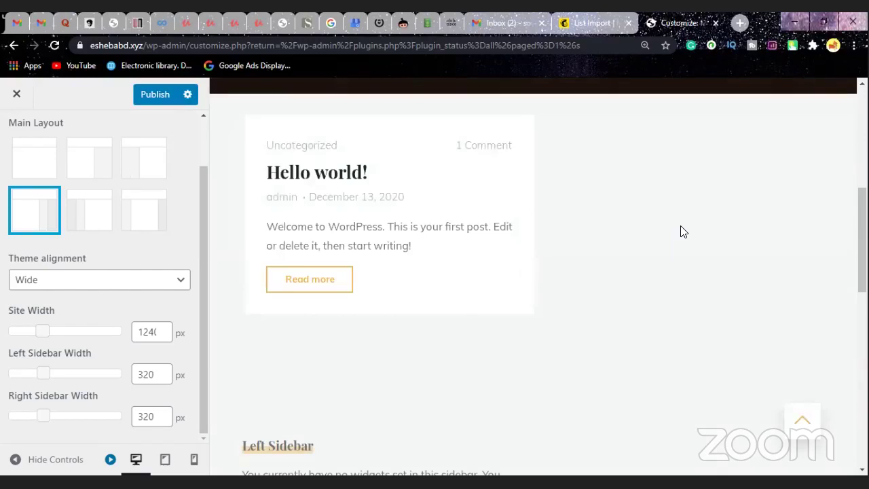
{"action": "scroll", "coordinate": [684, 232], "scroll_direction": "down", "scroll_amount": 2}
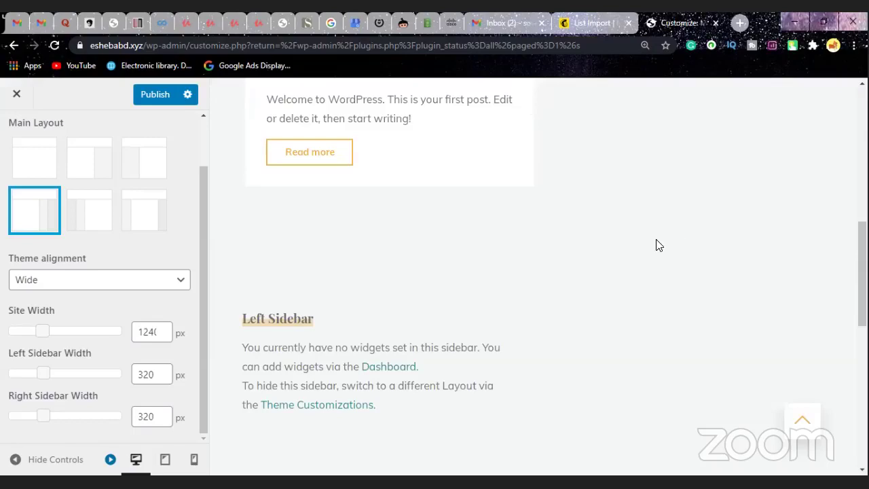
{"action": "scroll", "coordinate": [519, 293], "scroll_direction": "up", "scroll_amount": 1}
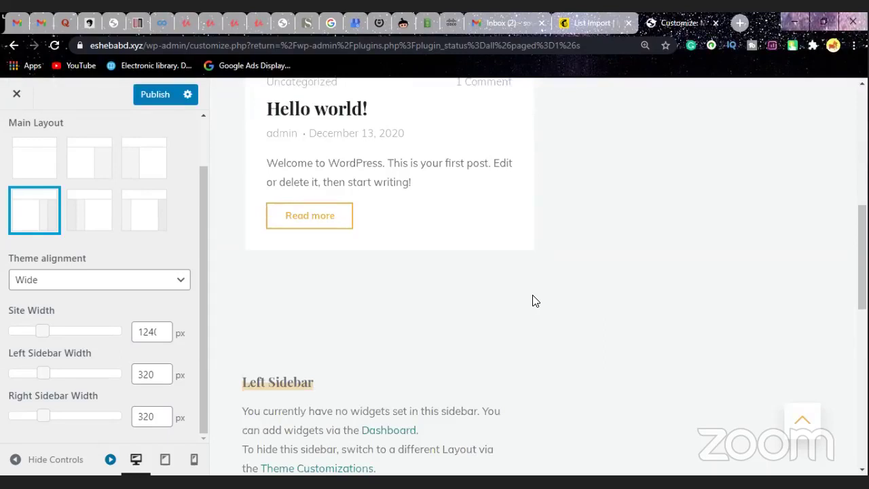
{"action": "scroll", "coordinate": [533, 301], "scroll_direction": "down", "scroll_amount": 1}
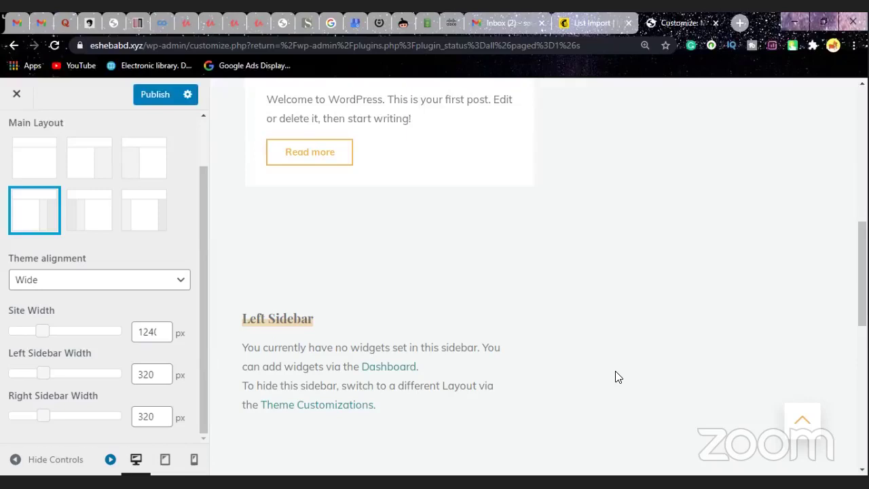
{"action": "scroll", "coordinate": [554, 357], "scroll_direction": "up", "scroll_amount": 10}
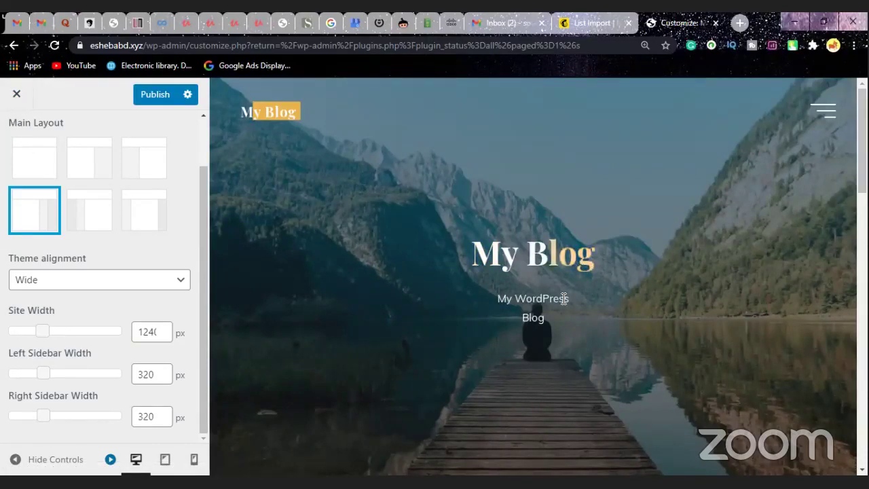
{"action": "left_click", "coordinate": [17, 97]}
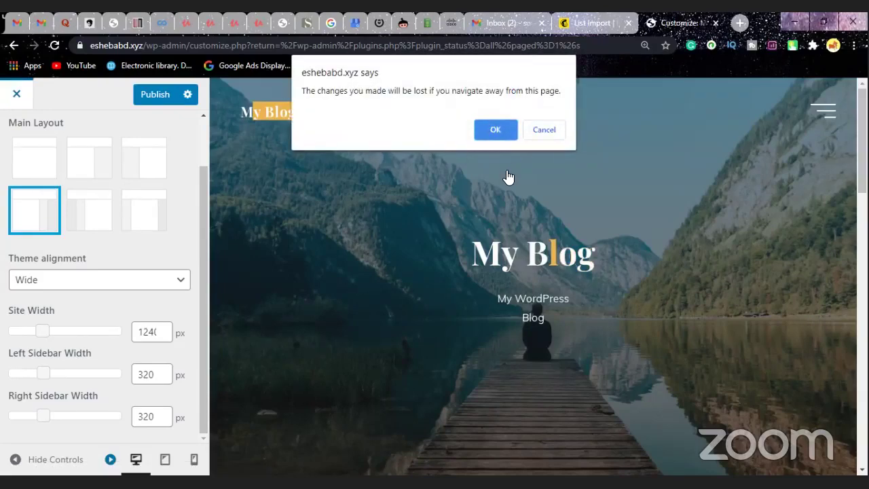
{"action": "left_click", "coordinate": [497, 133]}
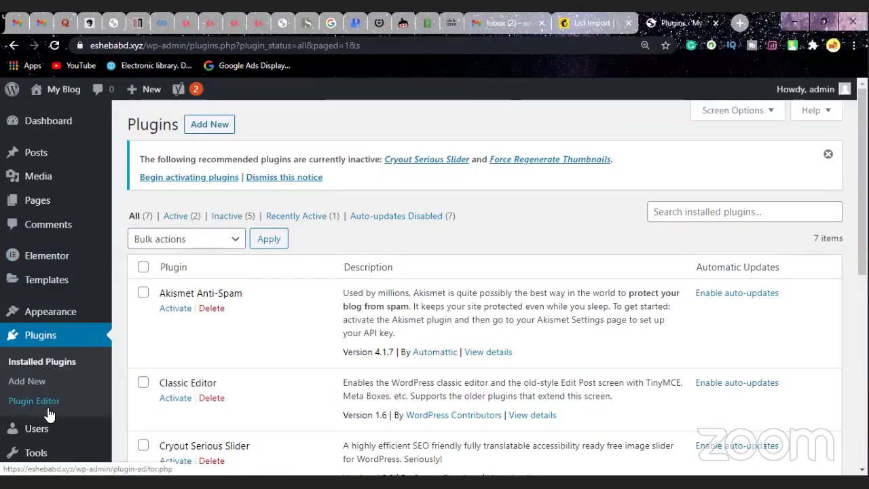
Open the page for managing the site's themes.
{"action": "scroll", "coordinate": [44, 407], "scroll_direction": "down", "scroll_amount": 2}
{"action": "mouse_move", "coordinate": [54, 237]}
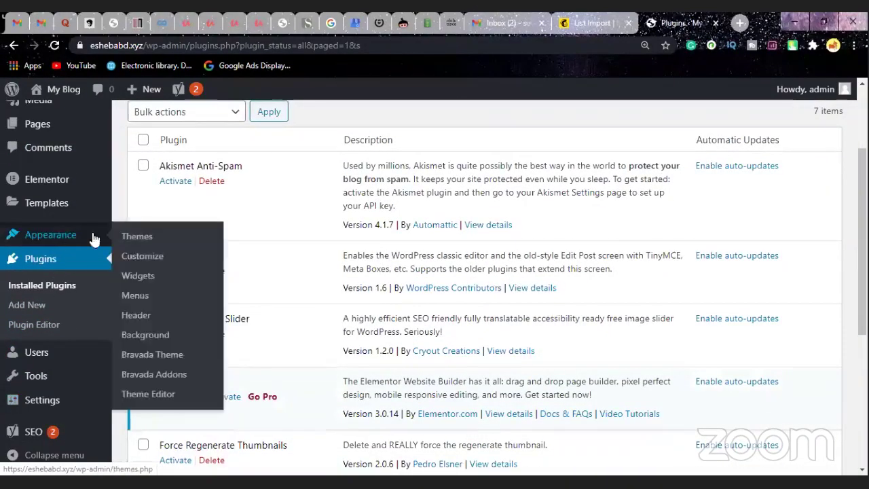
{"action": "left_click", "coordinate": [152, 256]}
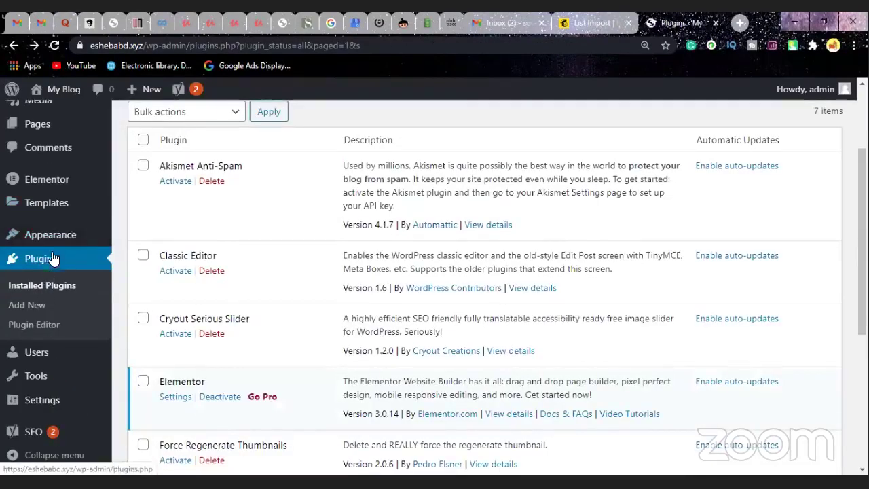
{"action": "mouse_move", "coordinate": [58, 236]}
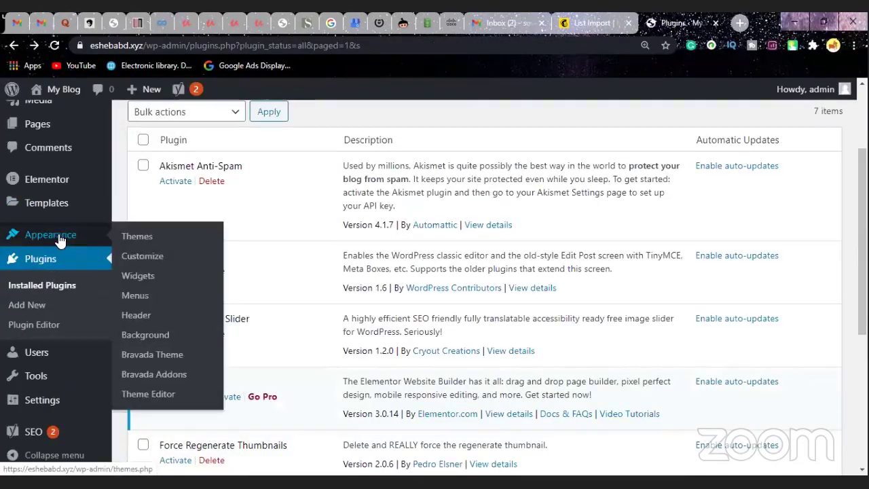
{"action": "left_click", "coordinate": [144, 244]}
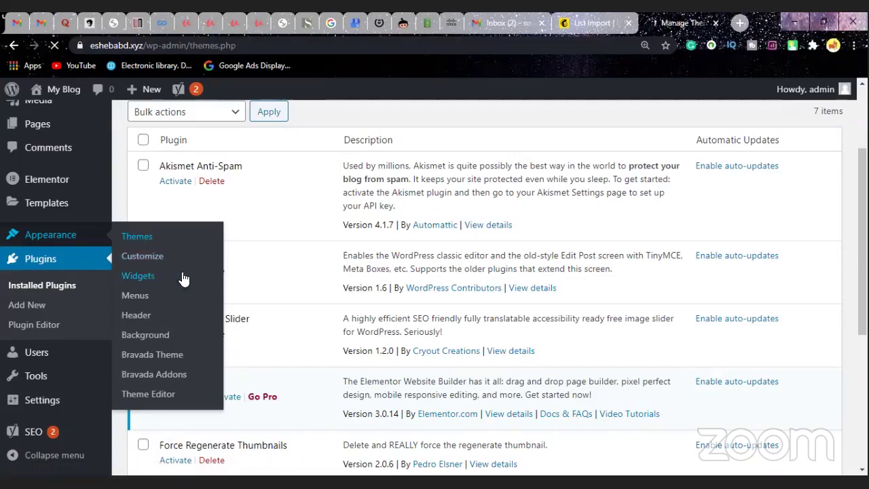
Look through the themes installed on the site, including the active Bravada theme.
{"action": "scroll", "coordinate": [564, 337], "scroll_direction": "down", "scroll_amount": 1}
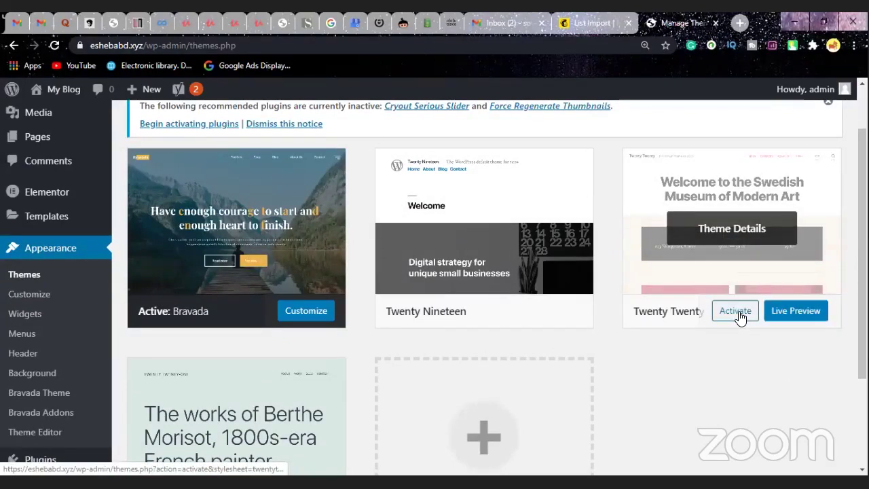
{"action": "scroll", "coordinate": [741, 317], "scroll_direction": "down", "scroll_amount": 2}
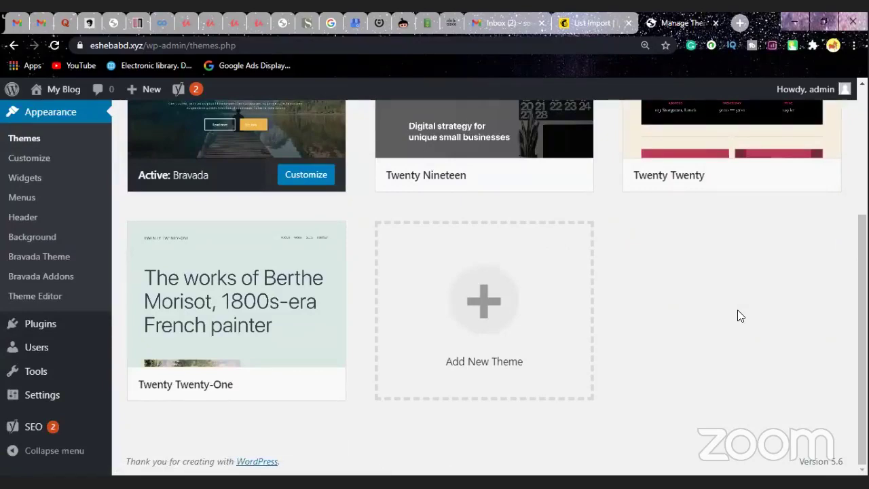
{"action": "scroll", "coordinate": [737, 312], "scroll_direction": "up", "scroll_amount": 2}
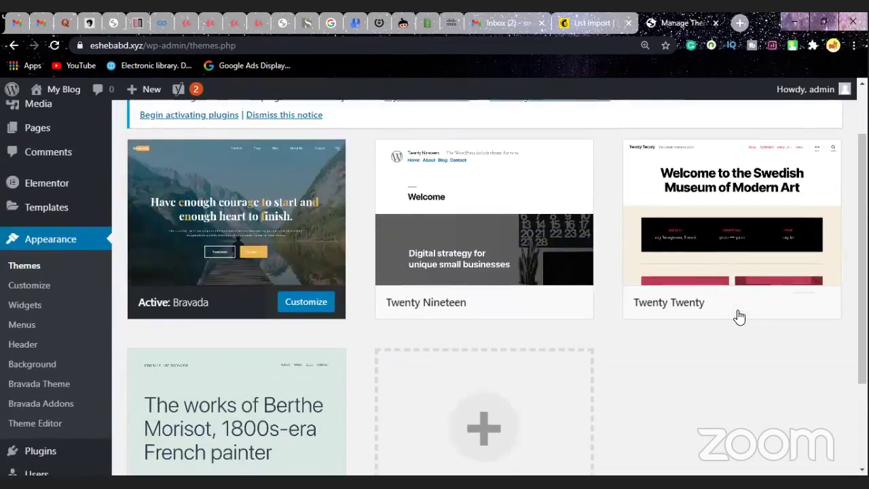
{"action": "scroll", "coordinate": [716, 304], "scroll_direction": "down", "scroll_amount": 2}
{"action": "scroll", "coordinate": [702, 293], "scroll_direction": "up", "scroll_amount": 2}
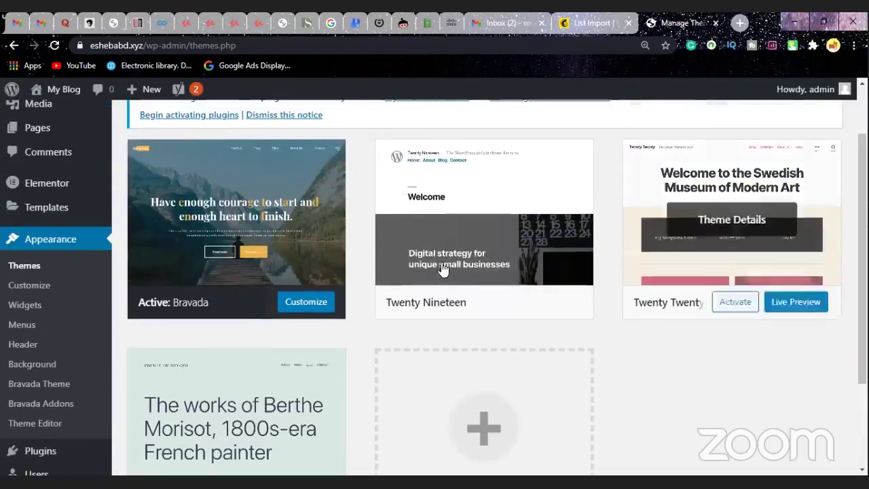
{"action": "mouse_move", "coordinate": [219, 259]}
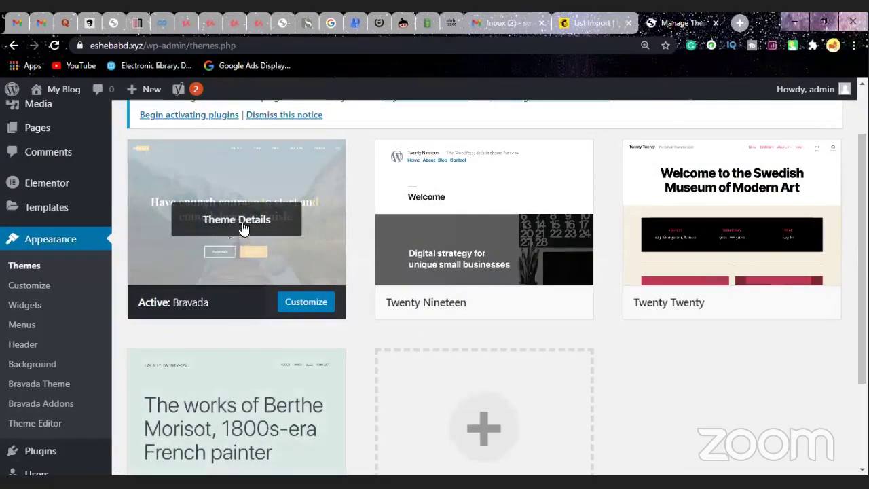
{"action": "scroll", "coordinate": [249, 256], "scroll_direction": "up", "scroll_amount": 1}
{"action": "scroll", "coordinate": [250, 256], "scroll_direction": "up", "scroll_amount": 1}
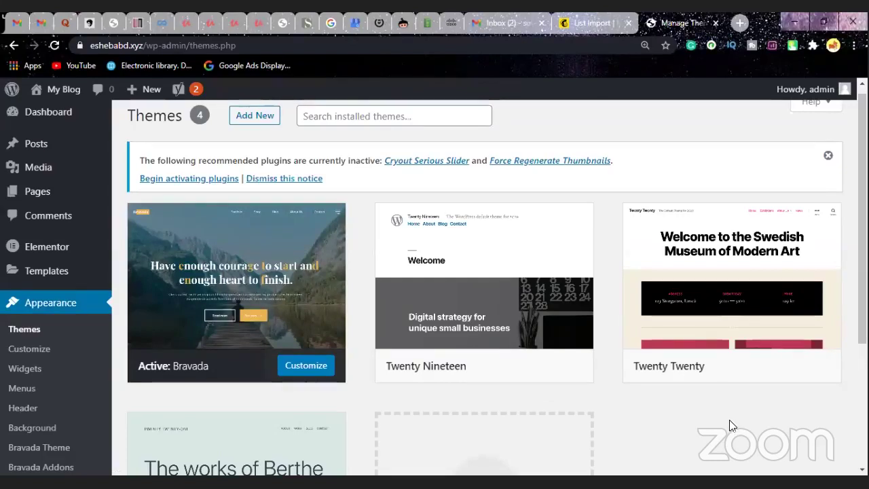
Open the page for adding new themes with the featured themes listed.
{"action": "left_click", "coordinate": [257, 119]}
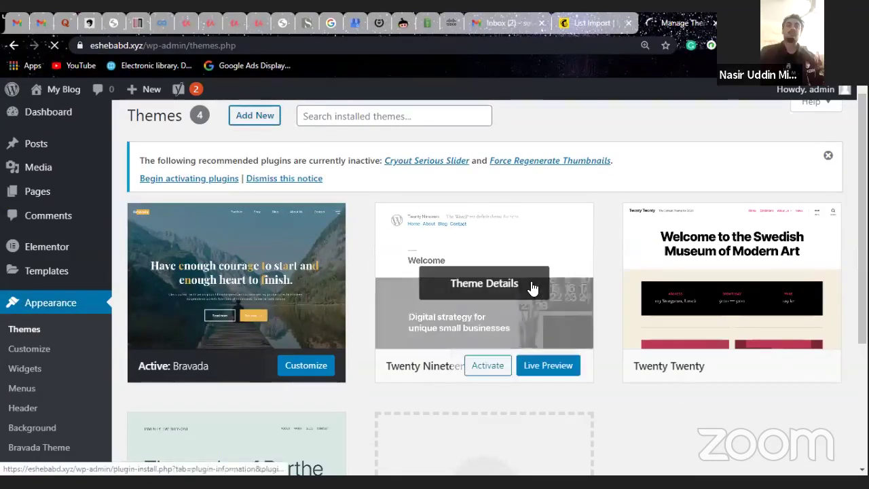
{"action": "mouse_move", "coordinate": [533, 290]}
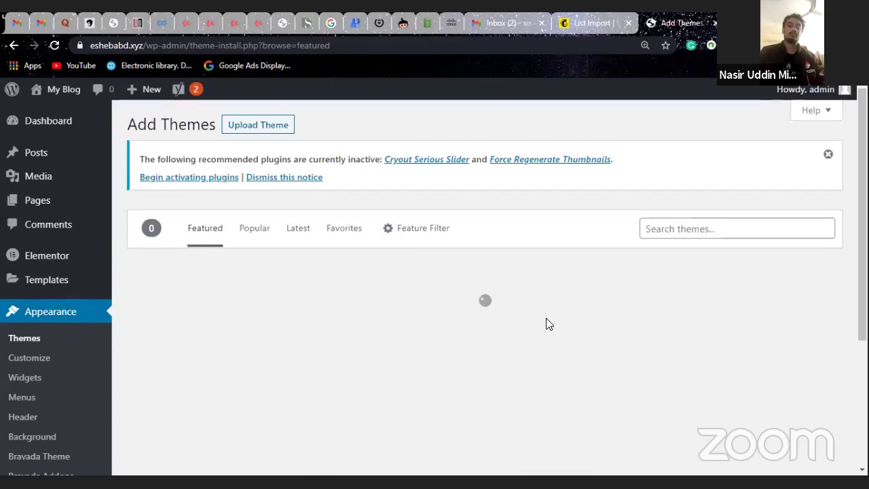
{"action": "mouse_move", "coordinate": [547, 333]}
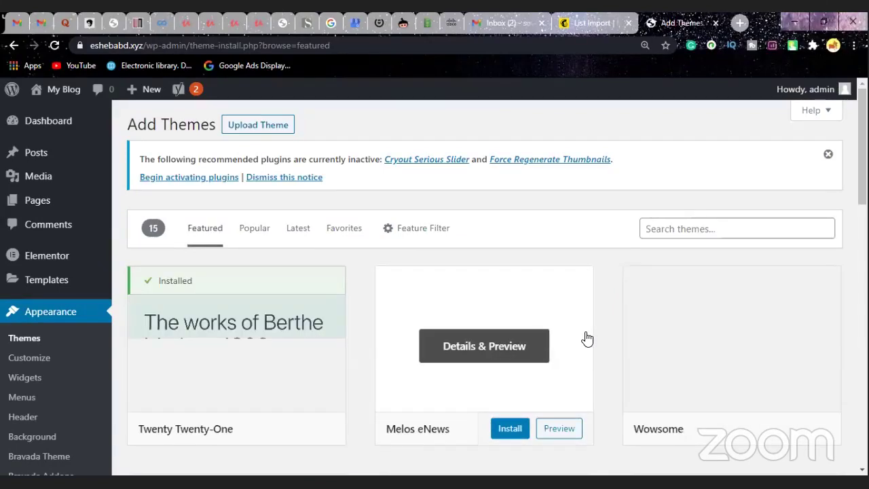
Browse the featured themes to compare their preview images and layouts.
{"action": "scroll", "coordinate": [588, 338], "scroll_direction": "down", "scroll_amount": 1}
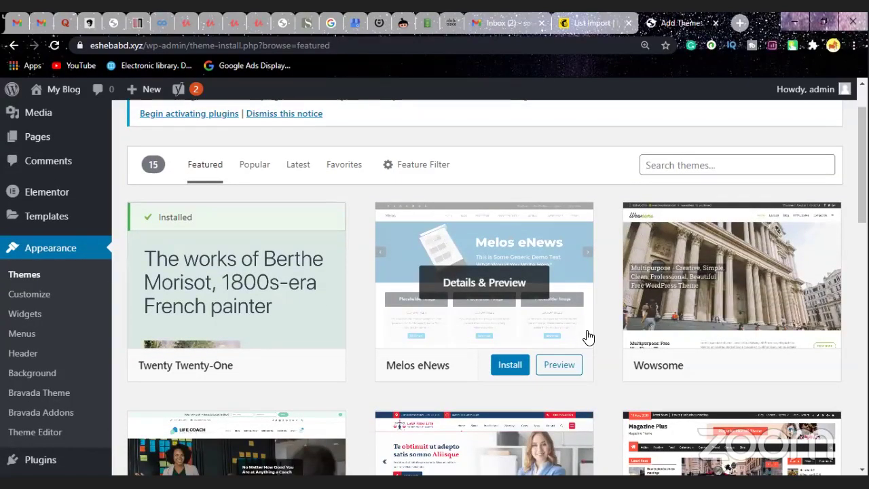
{"action": "scroll", "coordinate": [588, 338], "scroll_direction": "down", "scroll_amount": 1}
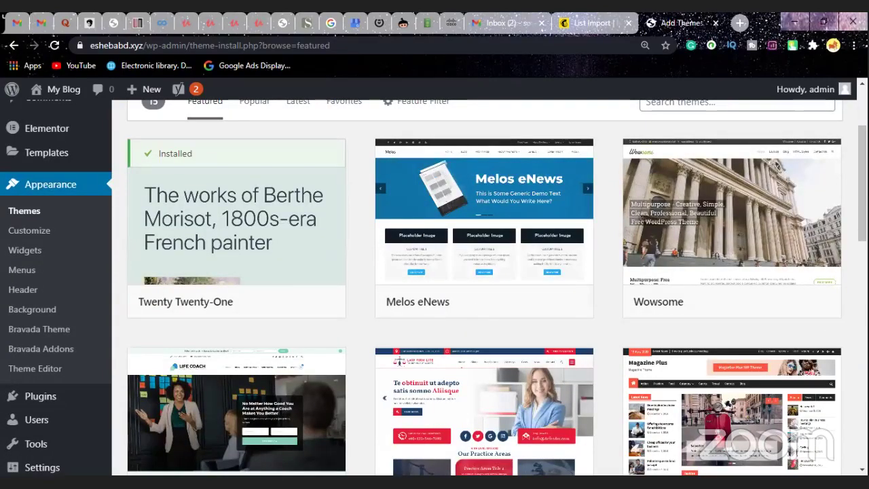
{"action": "scroll", "coordinate": [484, 286], "scroll_direction": "down", "scroll_amount": 3}
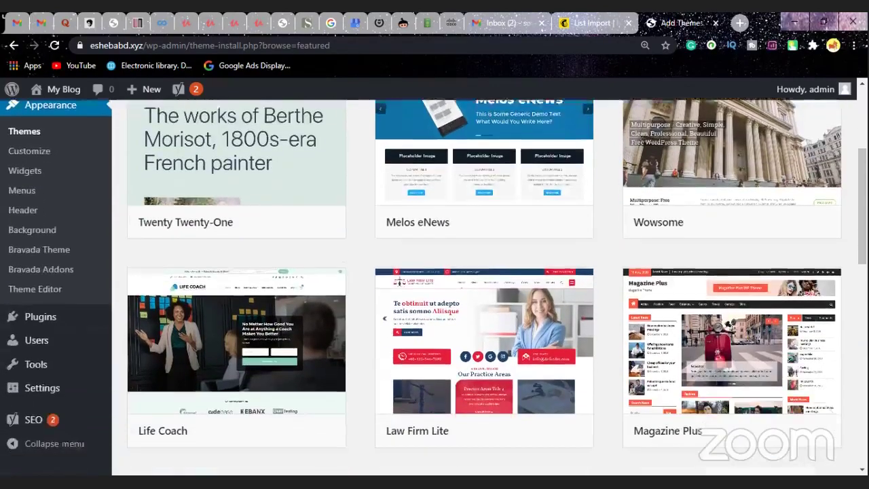
{"action": "scroll", "coordinate": [483, 286], "scroll_direction": "down", "scroll_amount": 4}
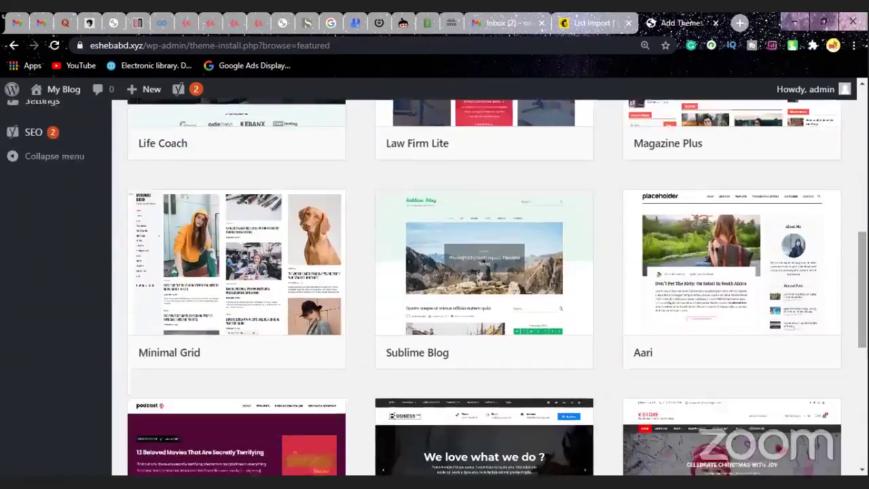
{"action": "scroll", "coordinate": [484, 286], "scroll_direction": "down", "scroll_amount": 2}
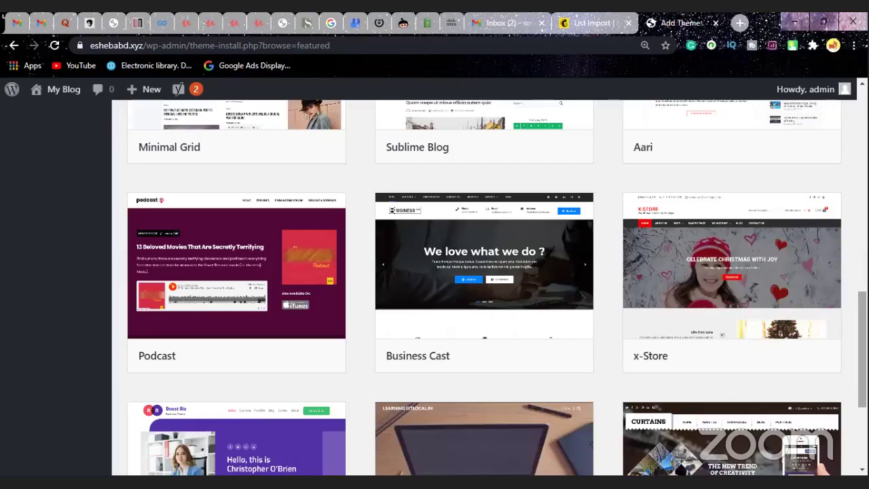
{"action": "scroll", "coordinate": [484, 285], "scroll_direction": "down", "scroll_amount": 1}
{"action": "scroll", "coordinate": [483, 286], "scroll_direction": "down", "scroll_amount": 2}
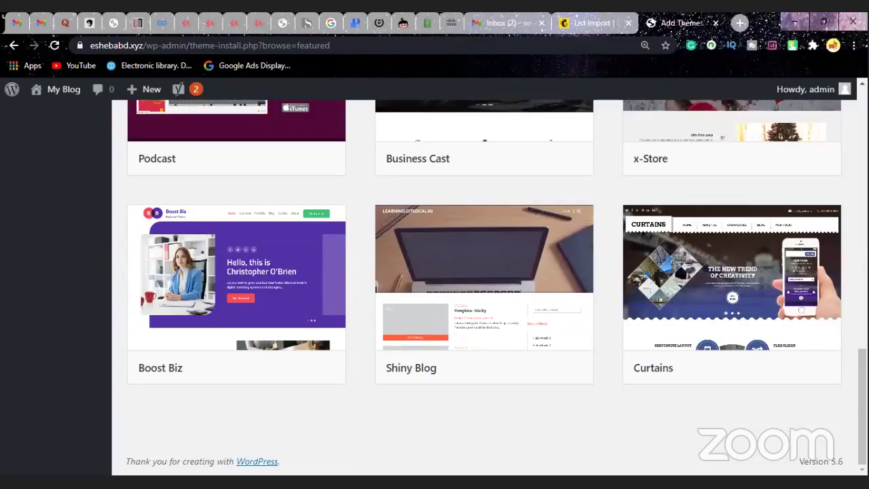
{"action": "scroll", "coordinate": [484, 285], "scroll_direction": "up", "scroll_amount": 3}
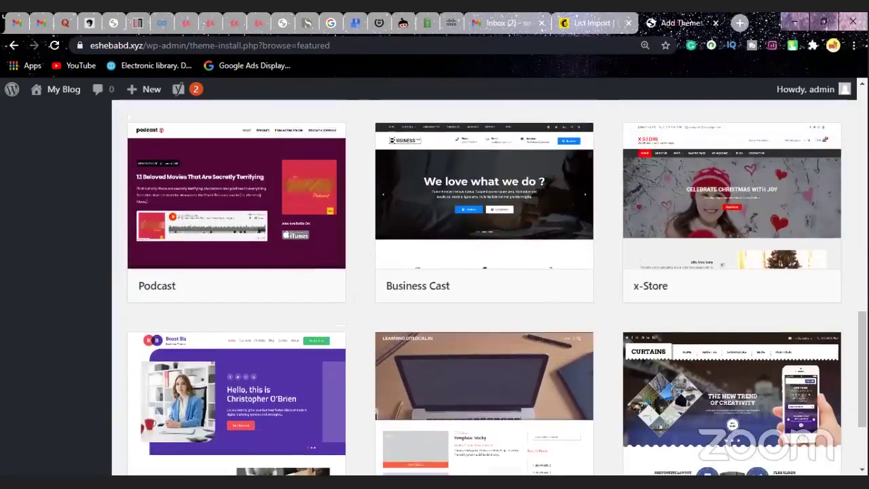
{"action": "scroll", "coordinate": [484, 285], "scroll_direction": "up", "scroll_amount": 4}
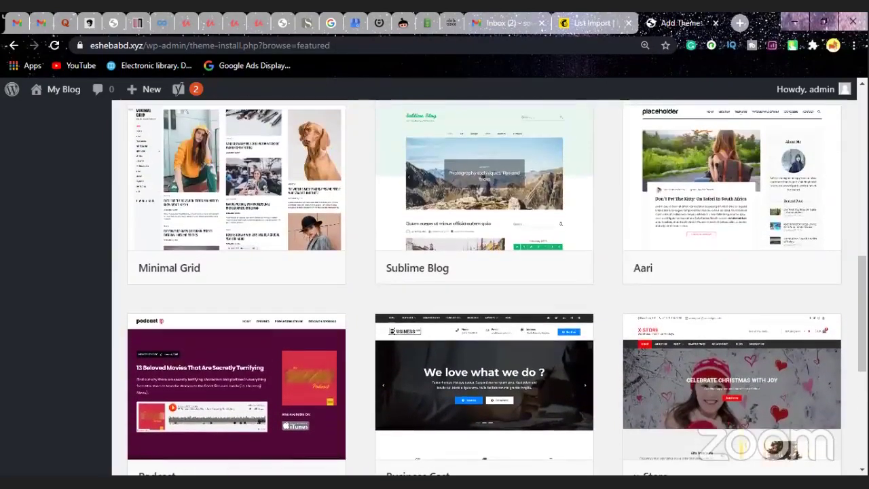
{"action": "scroll", "coordinate": [484, 285], "scroll_direction": "up", "scroll_amount": 1}
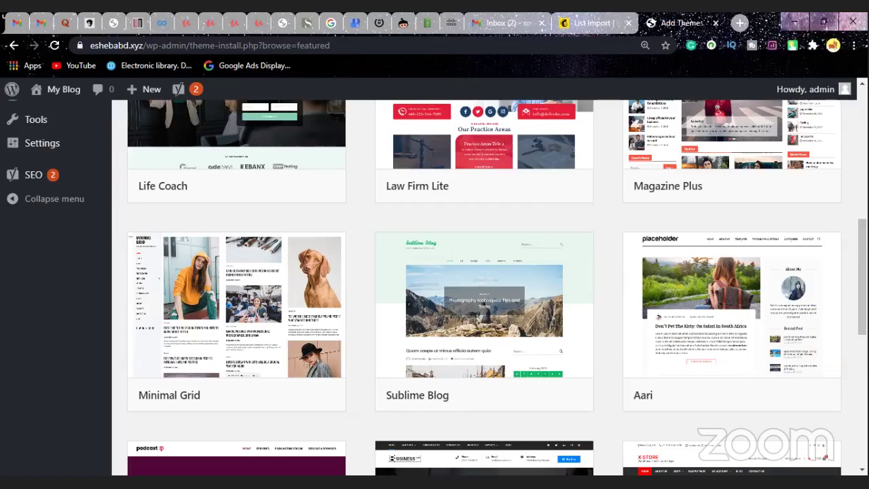
{"action": "scroll", "coordinate": [484, 285], "scroll_direction": "up", "scroll_amount": 3}
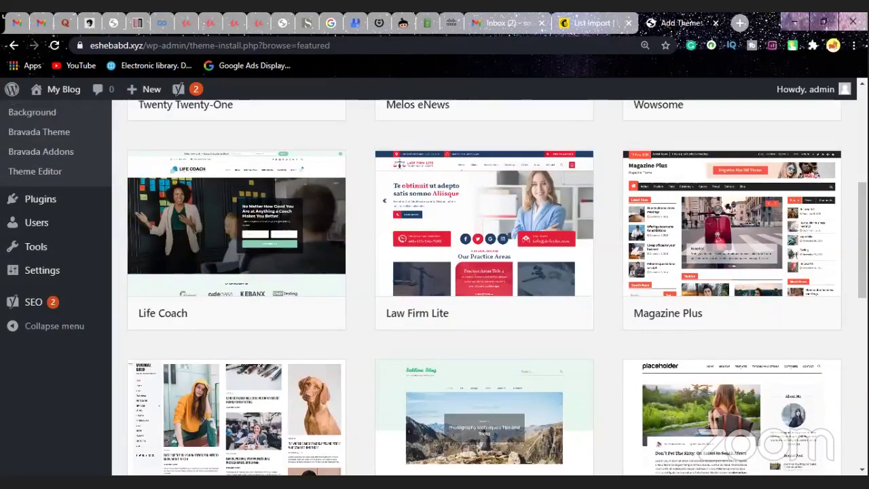
{"action": "scroll", "coordinate": [484, 285], "scroll_direction": "up", "scroll_amount": 5}
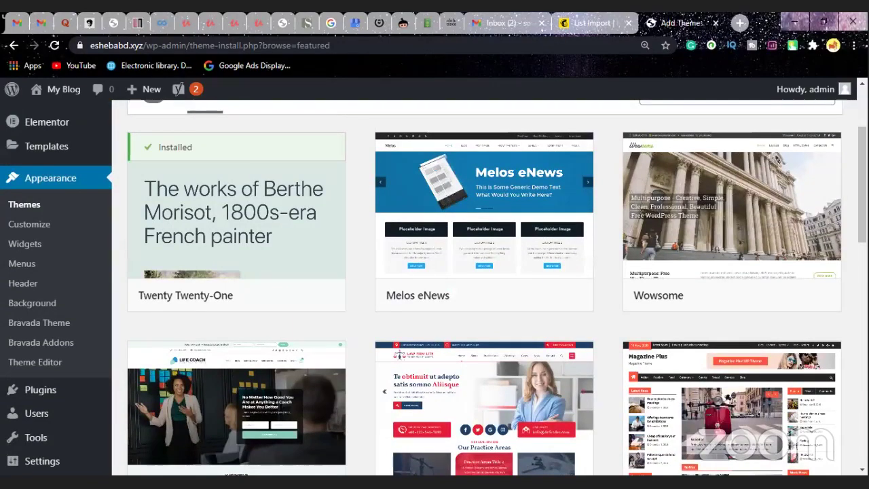
{"action": "scroll", "coordinate": [484, 286], "scroll_direction": "down", "scroll_amount": 6}
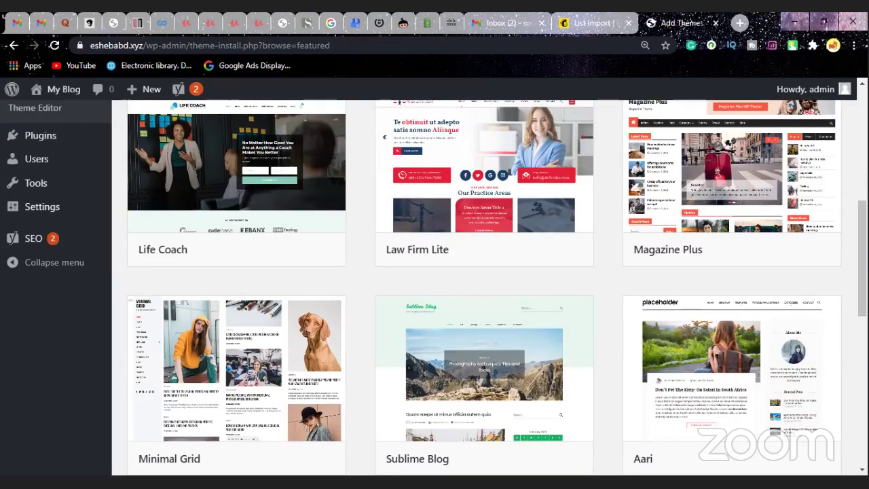
{"action": "scroll", "coordinate": [244, 370], "scroll_direction": "down", "scroll_amount": 1}
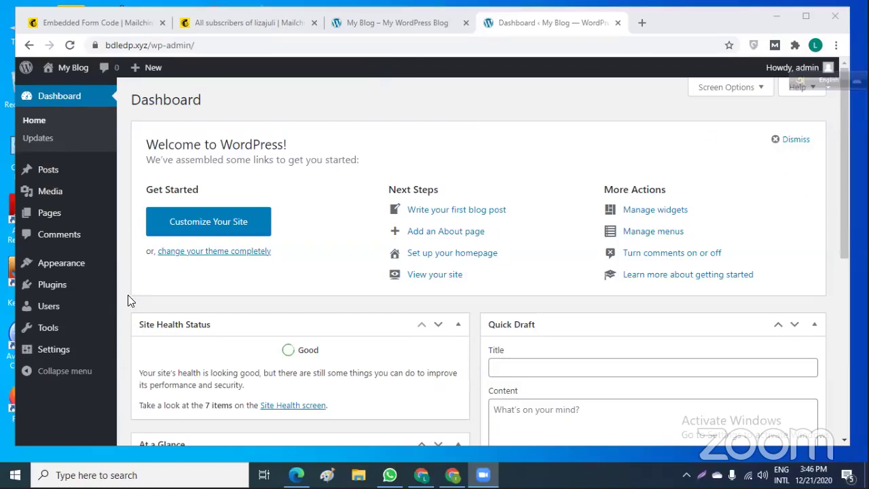
Open the theme file editor of the bdledp.xyz WordPress site.
{"action": "mouse_move", "coordinate": [66, 273]}
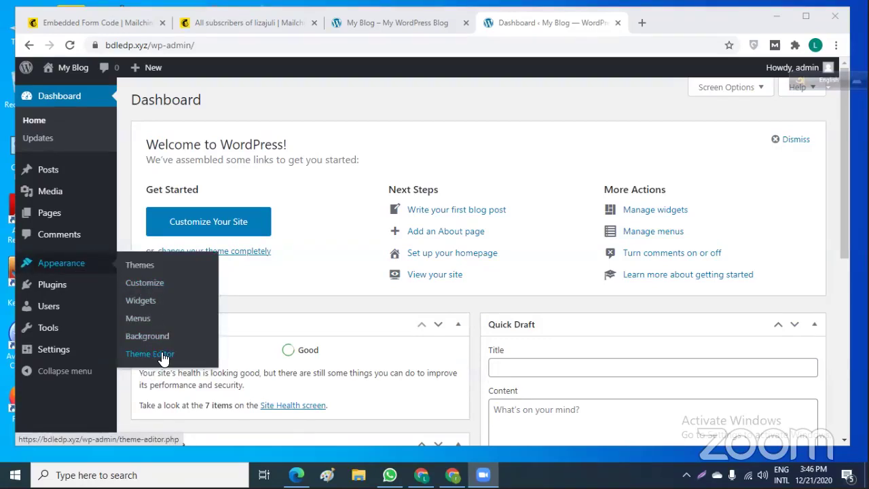
{"action": "left_click", "coordinate": [164, 359]}
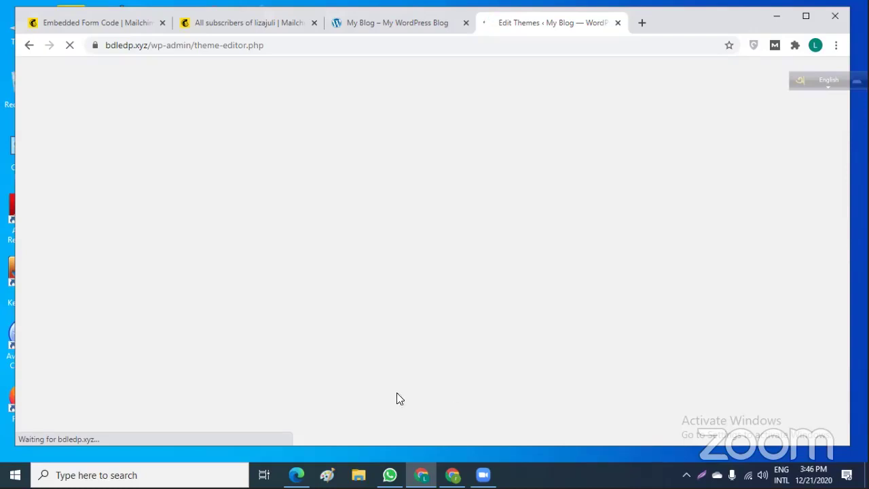
{"action": "mouse_move", "coordinate": [296, 474]}
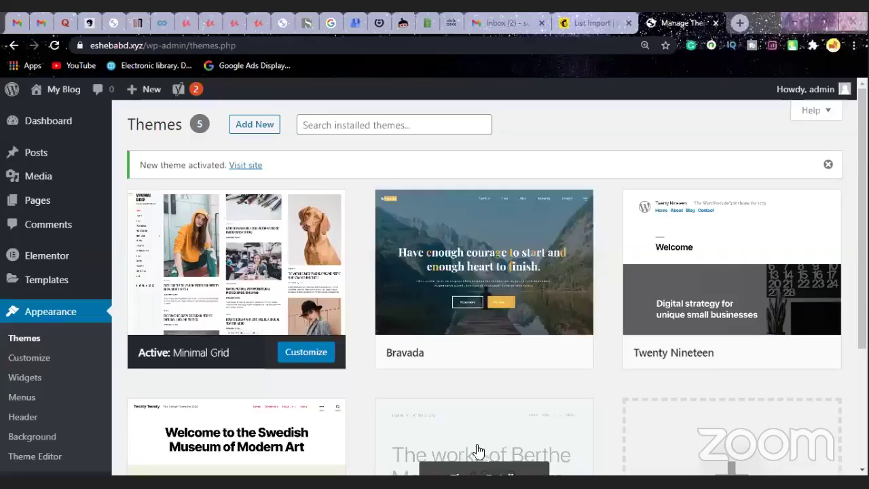
Switch to Mailchimp's contact import, dismiss the downloads bar, and continue with file upload as the import method.
{"action": "mouse_move", "coordinate": [500, 225]}
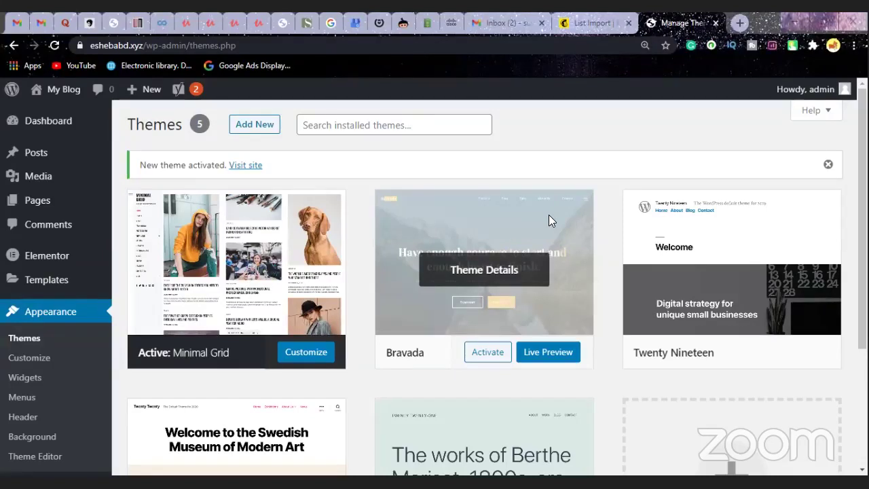
{"action": "left_click", "coordinate": [582, 24]}
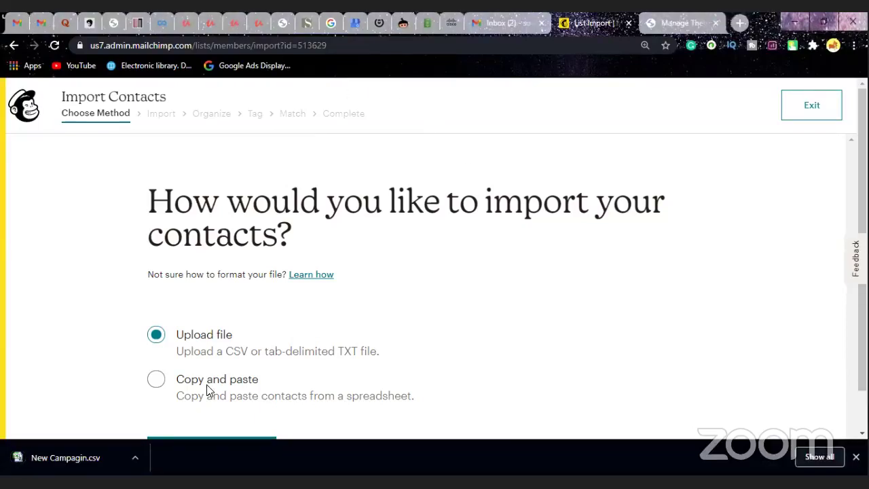
{"action": "scroll", "coordinate": [207, 389], "scroll_direction": "down", "scroll_amount": 1}
{"action": "left_click", "coordinate": [857, 457]}
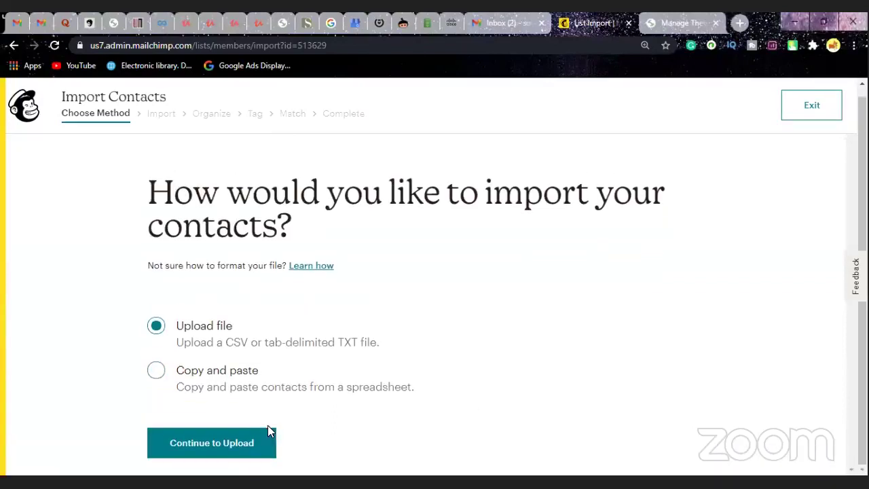
{"action": "left_click", "coordinate": [218, 448]}
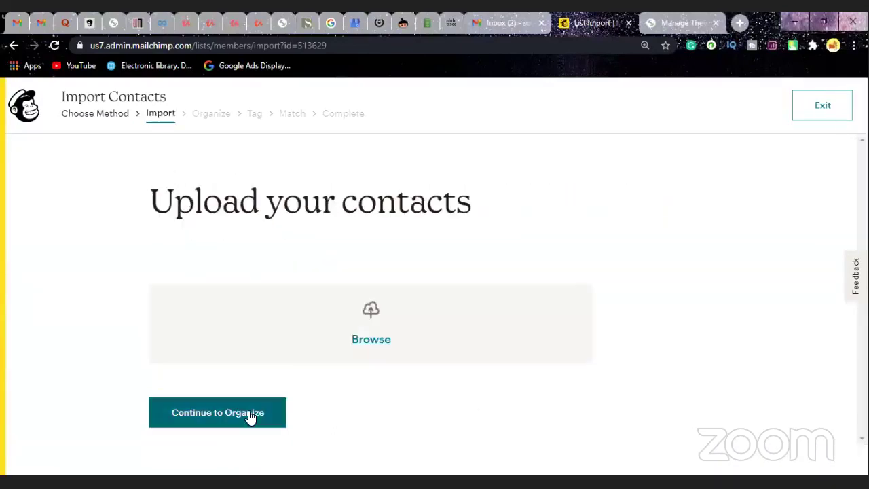
Upload the New Campagin CSV file from the Downloads folder and continue to organizing the contacts.
{"action": "left_click", "coordinate": [365, 311]}
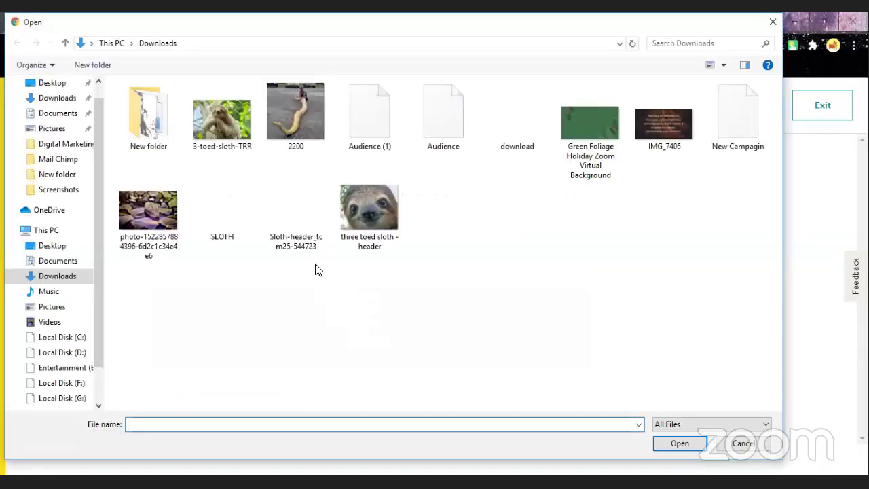
{"action": "left_click", "coordinate": [719, 128]}
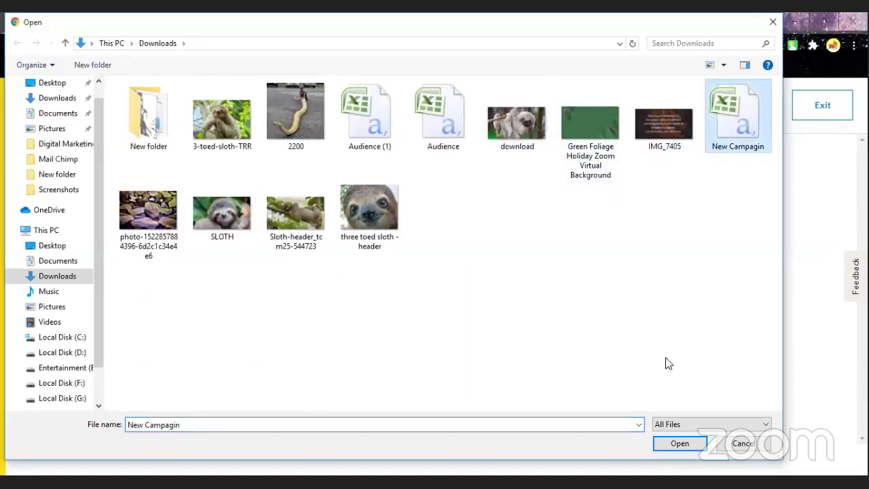
{"action": "left_click", "coordinate": [683, 444]}
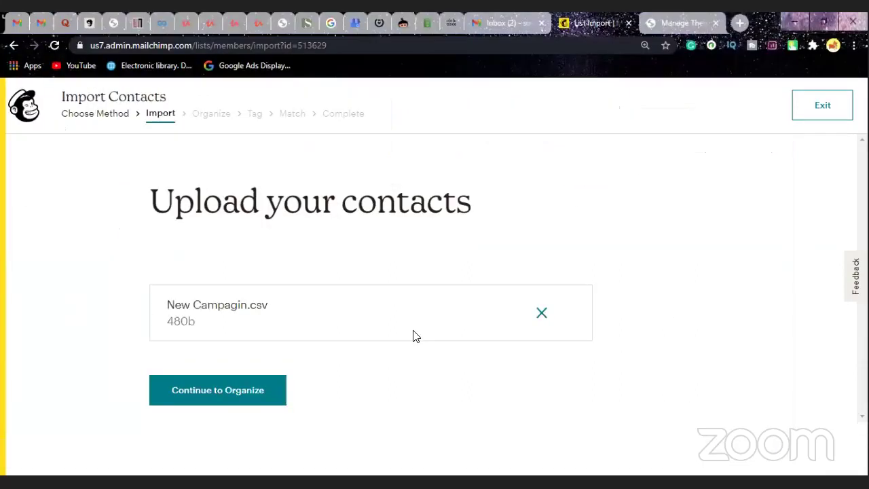
{"action": "left_click", "coordinate": [284, 391]}
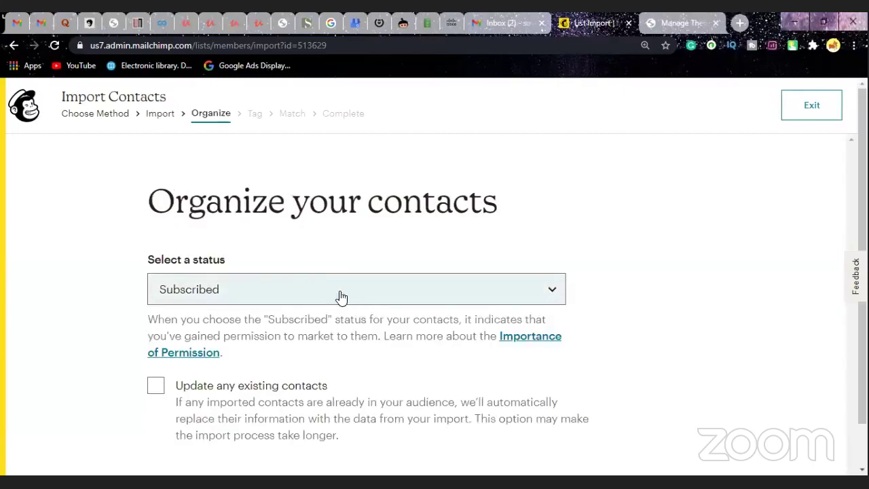
Enable updating any existing contacts for this import and continue to the tagging stage.
{"action": "scroll", "coordinate": [316, 279], "scroll_direction": "down", "scroll_amount": 1}
{"action": "left_click", "coordinate": [156, 337]}
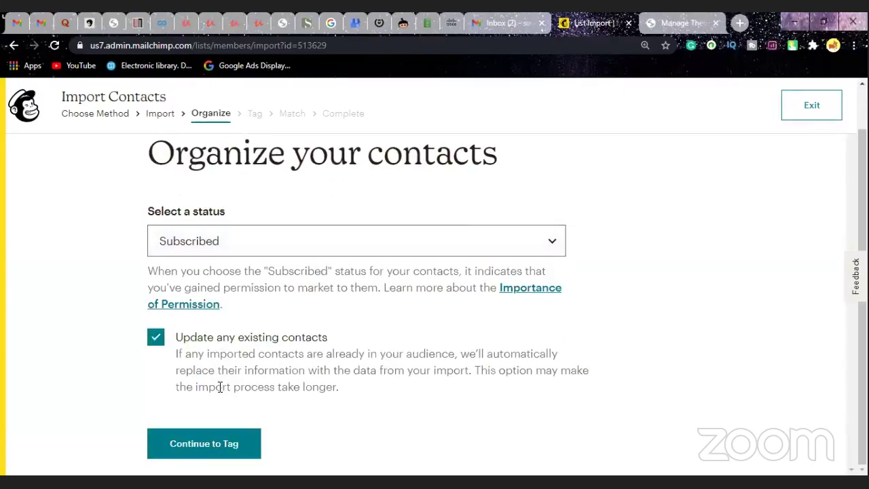
{"action": "left_click", "coordinate": [205, 452]}
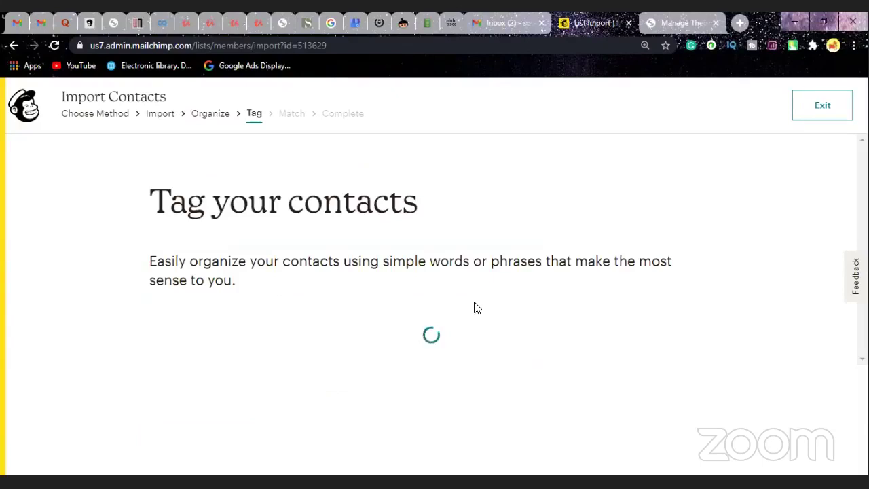
Tag the imported contacts with Email Marketing and continue to matching the columns.
{"action": "left_click", "coordinate": [321, 353]}
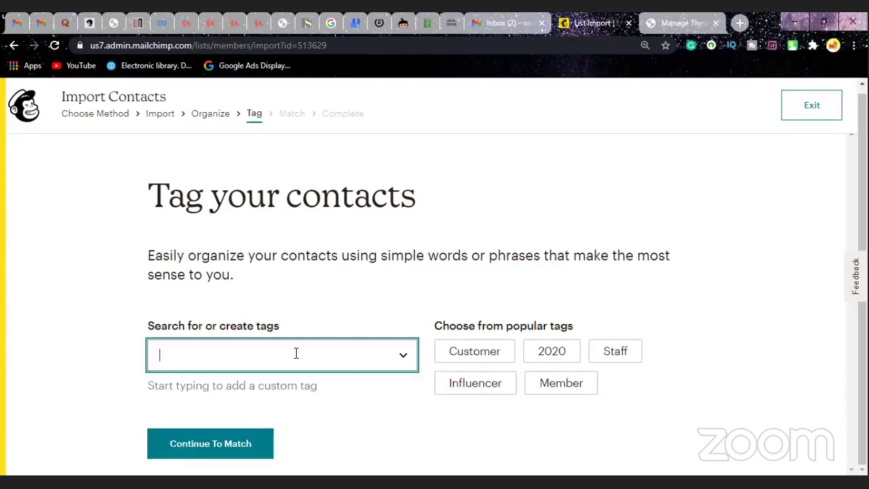
{"action": "left_click", "coordinate": [262, 409]}
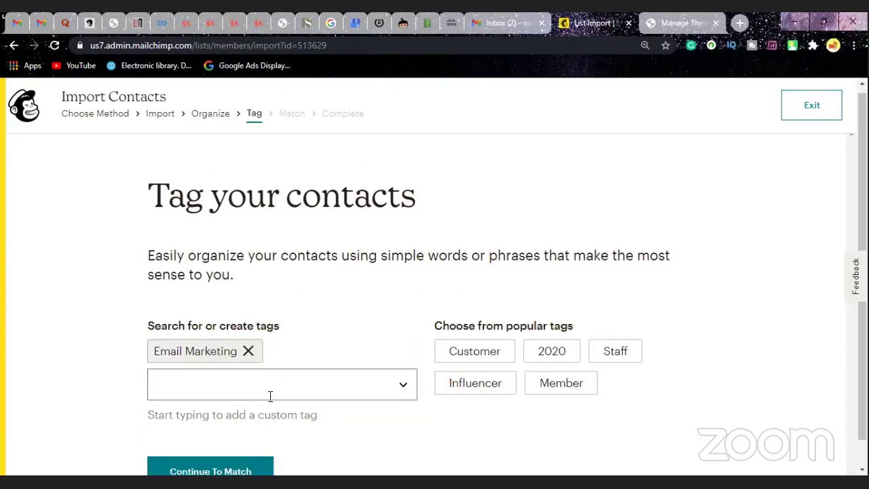
{"action": "scroll", "coordinate": [250, 439], "scroll_direction": "down", "scroll_amount": 1}
{"action": "left_click", "coordinate": [249, 443]}
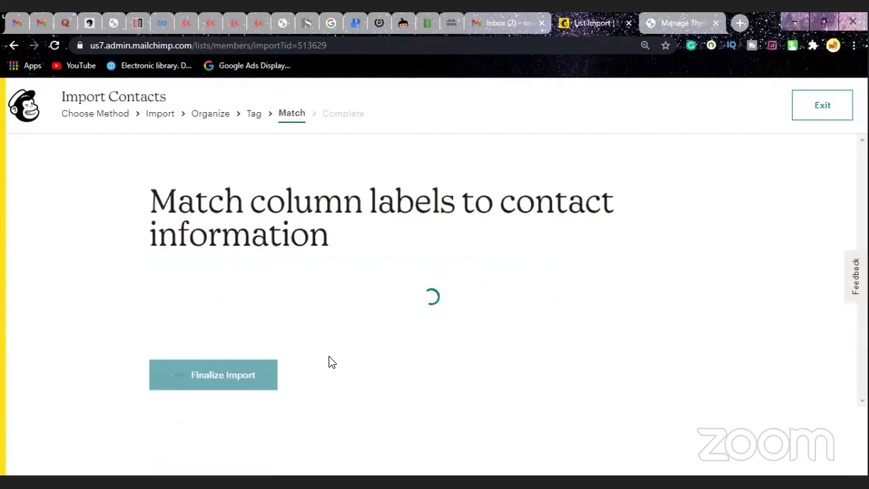
Match the unrecognized Fast Name column to the First Name (FNAME) field and confirm the label.
{"action": "scroll", "coordinate": [336, 338], "scroll_direction": "down", "scroll_amount": 1}
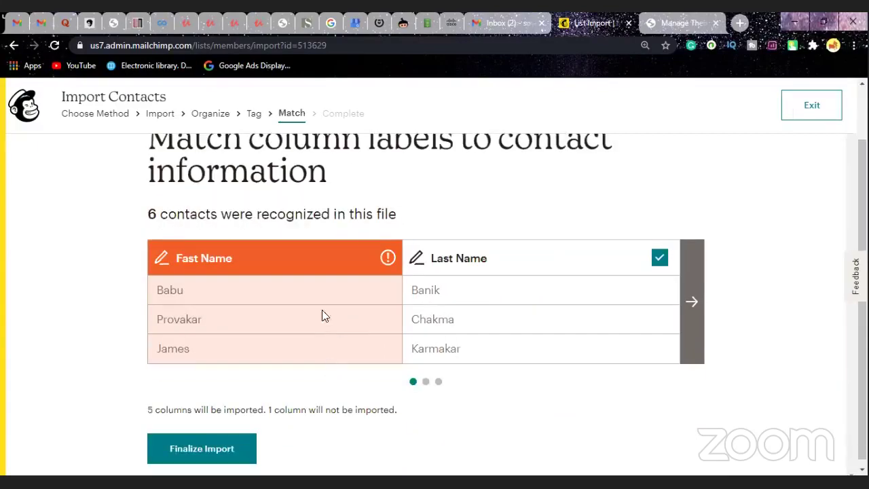
{"action": "left_click", "coordinate": [388, 261]}
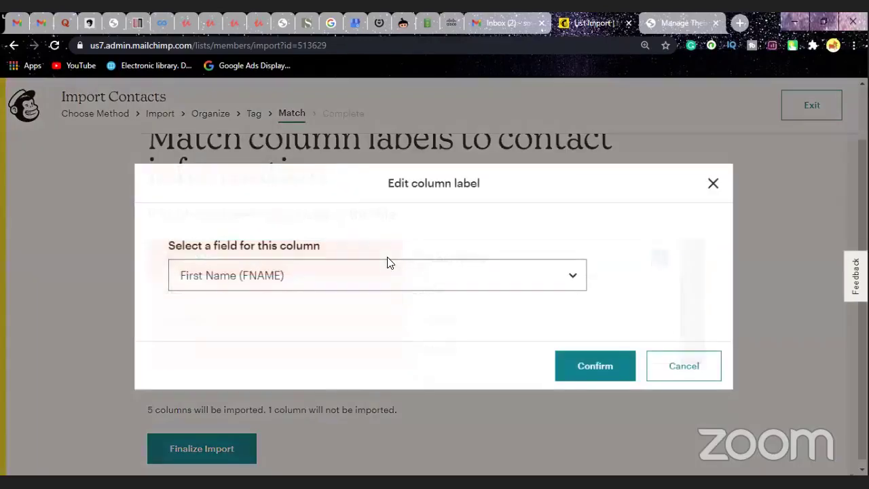
{"action": "left_click", "coordinate": [326, 270]}
{"action": "key", "text": "Down"}
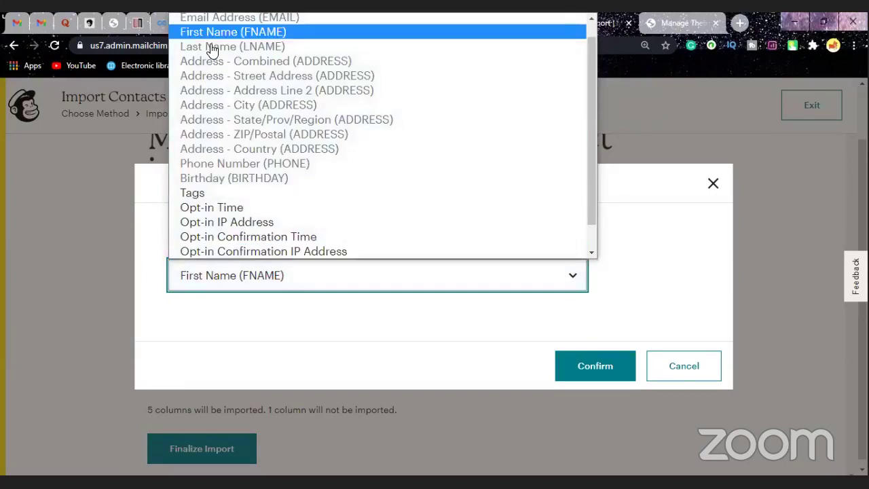
{"action": "left_click", "coordinate": [296, 311]}
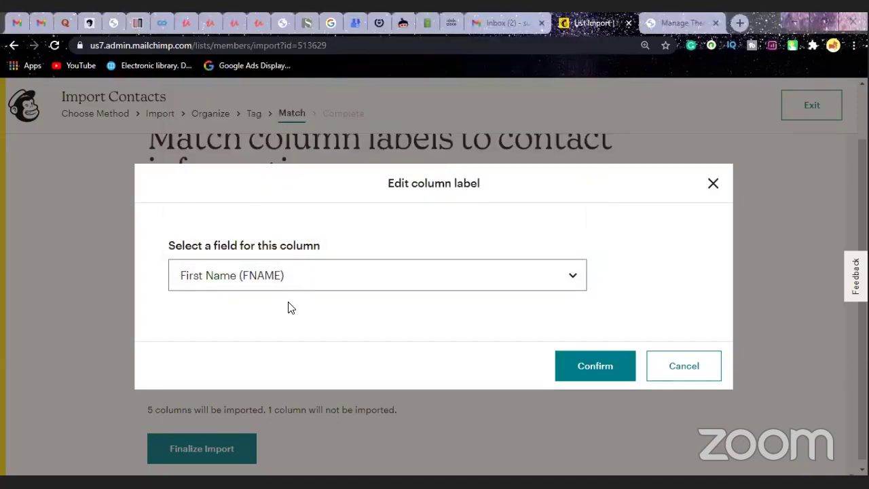
{"action": "left_click", "coordinate": [315, 287]}
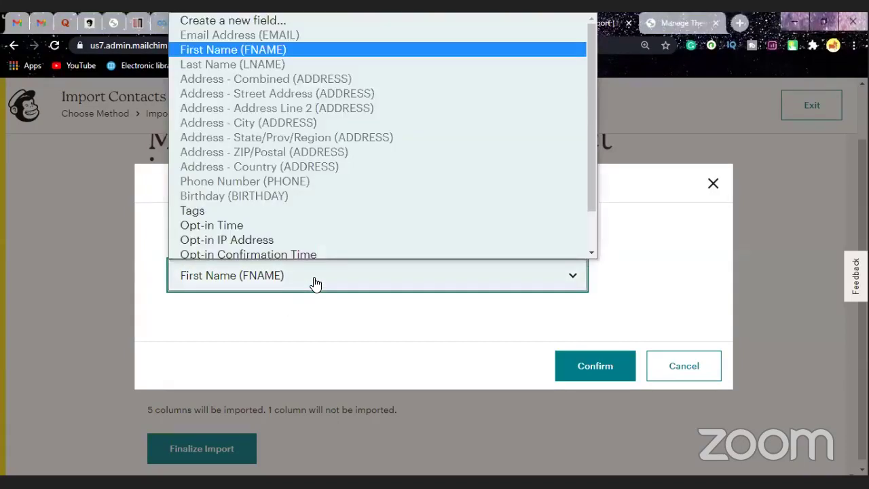
{"action": "left_click", "coordinate": [312, 284]}
{"action": "left_click", "coordinate": [603, 366]}
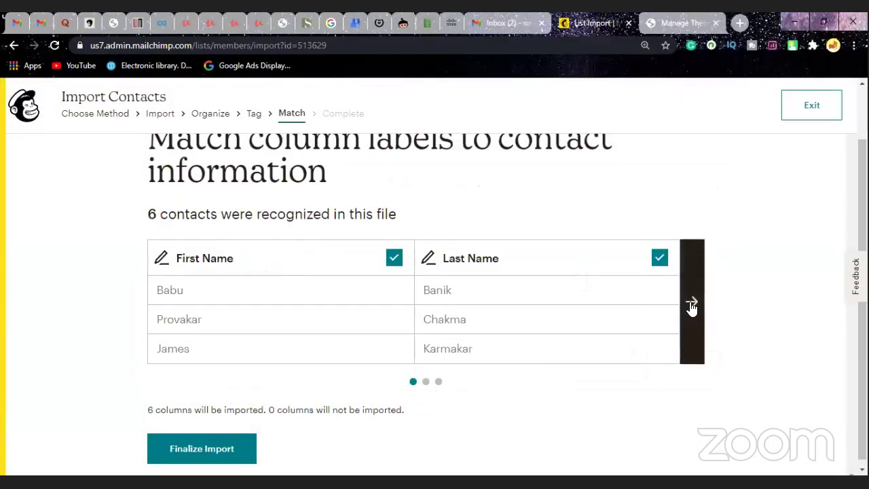
Check the remaining matched columns, finalize the column matching, and complete the contact import.
{"action": "left_click", "coordinate": [689, 307]}
{"action": "left_click", "coordinate": [689, 306]}
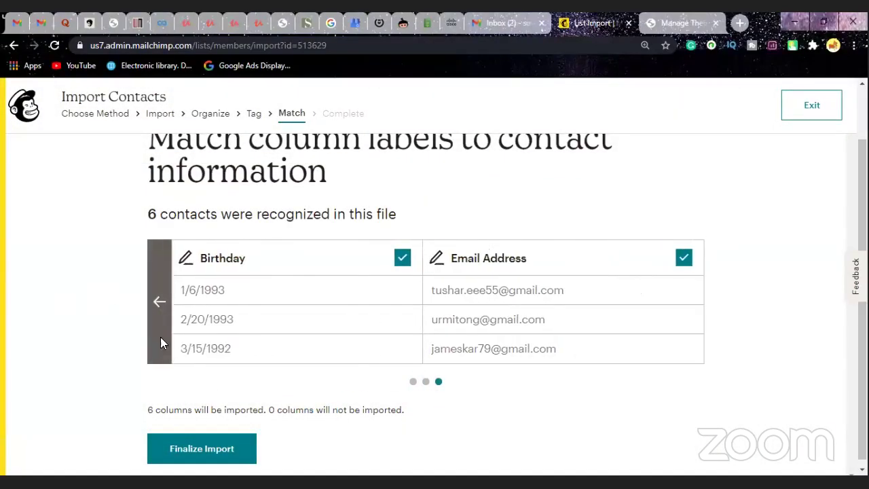
{"action": "left_click", "coordinate": [219, 445]}
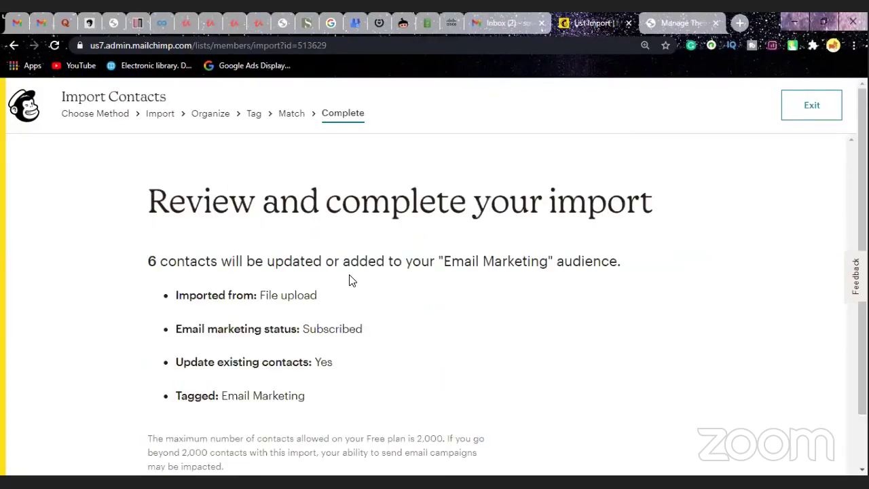
{"action": "scroll", "coordinate": [349, 278], "scroll_direction": "down", "scroll_amount": 1}
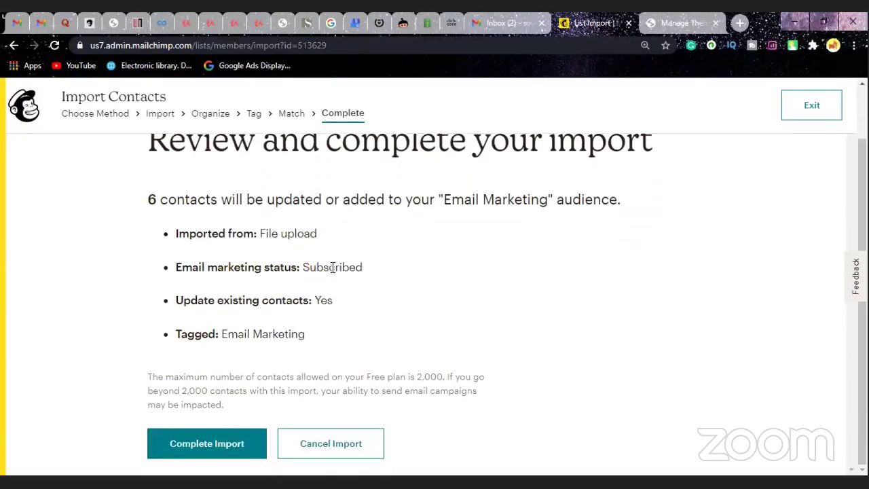
{"action": "left_click", "coordinate": [208, 446]}
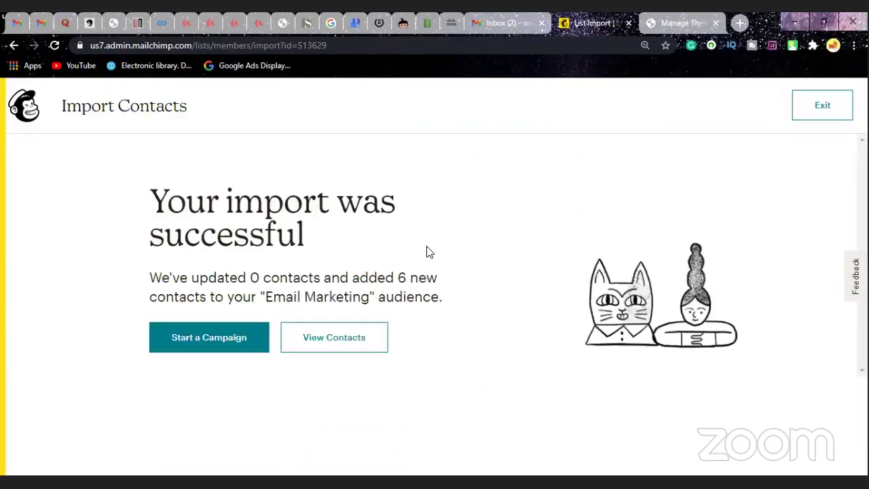
View the imported contacts, go to the audience's signup forms, and select Embedded forms.
{"action": "left_click", "coordinate": [344, 346]}
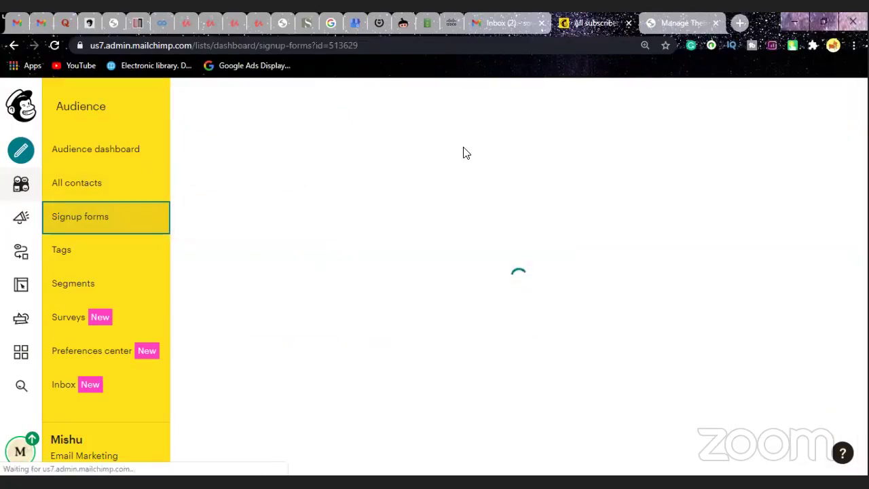
{"action": "scroll", "coordinate": [487, 219], "scroll_direction": "down", "scroll_amount": 5}
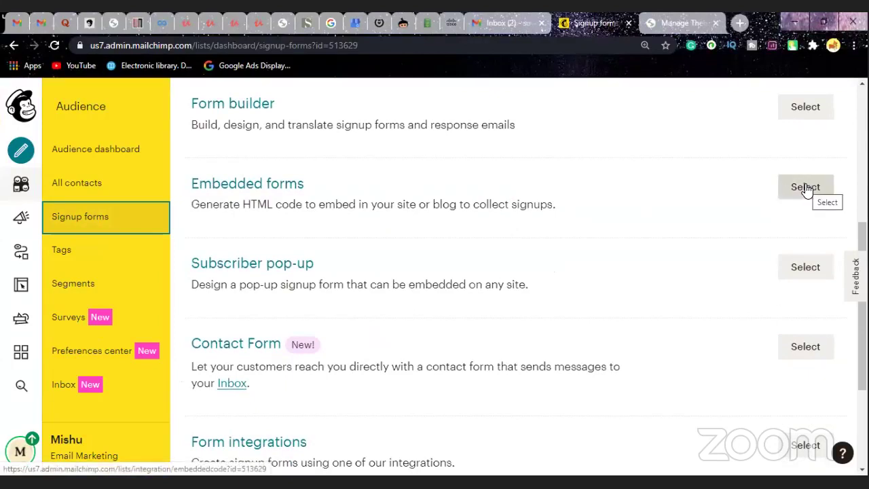
{"action": "left_click", "coordinate": [806, 188]}
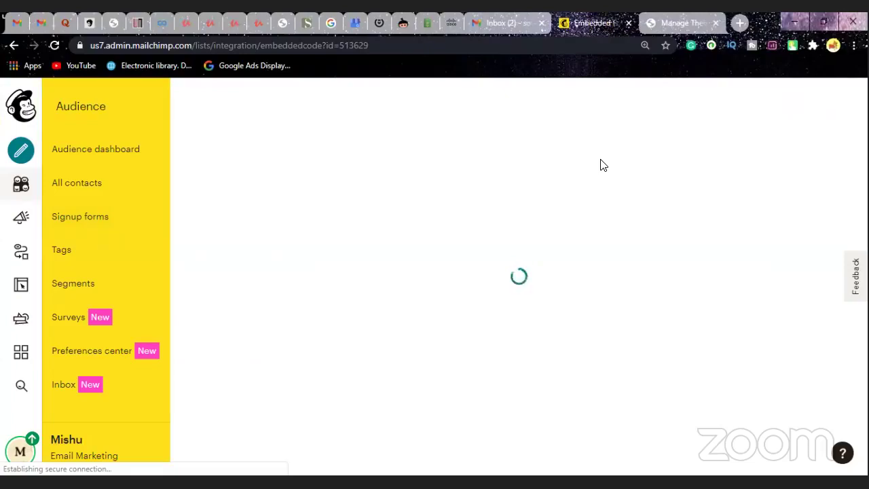
Compare the Classic form preview with only required fields against all fields, leaving Show all fields selected.
{"action": "scroll", "coordinate": [601, 167], "scroll_direction": "down", "scroll_amount": 2}
{"action": "scroll", "coordinate": [601, 167], "scroll_direction": "down", "scroll_amount": 7}
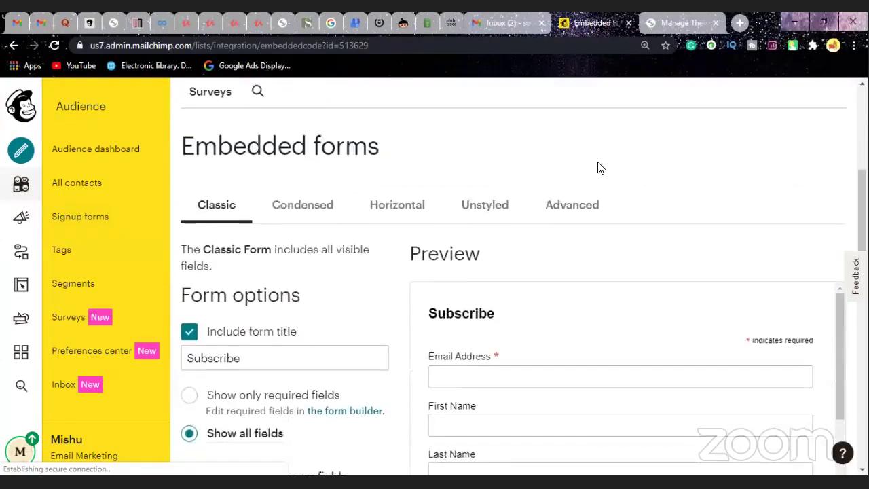
{"action": "scroll", "coordinate": [600, 161], "scroll_direction": "up", "scroll_amount": 1}
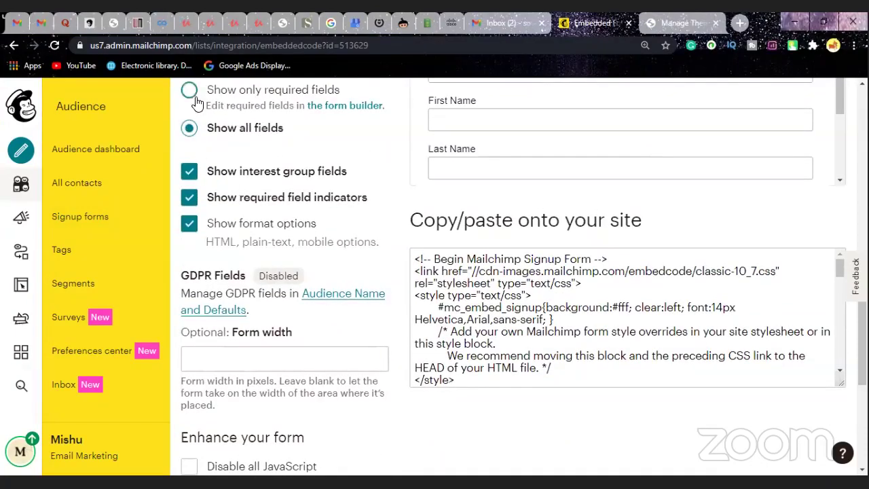
{"action": "scroll", "coordinate": [591, 229], "scroll_direction": "up", "scroll_amount": 3}
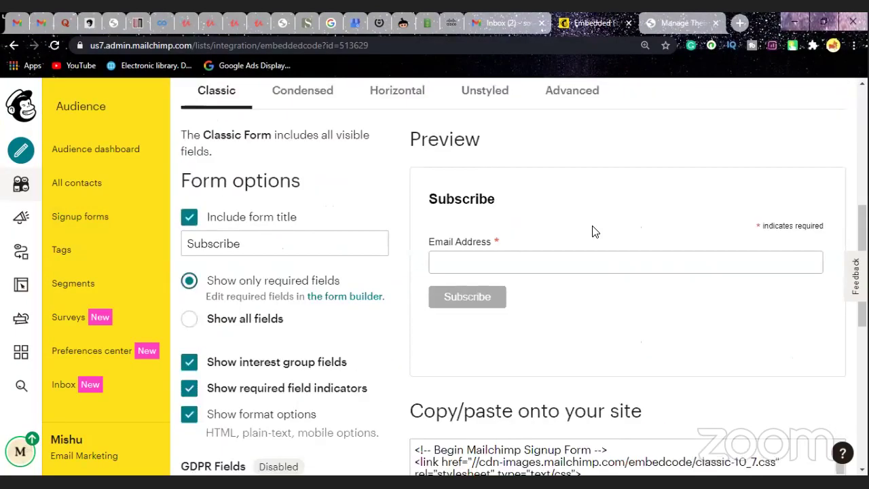
{"action": "scroll", "coordinate": [592, 229], "scroll_direction": "up", "scroll_amount": 1}
{"action": "scroll", "coordinate": [592, 229], "scroll_direction": "down", "scroll_amount": 1}
{"action": "scroll", "coordinate": [592, 233], "scroll_direction": "down", "scroll_amount": 1}
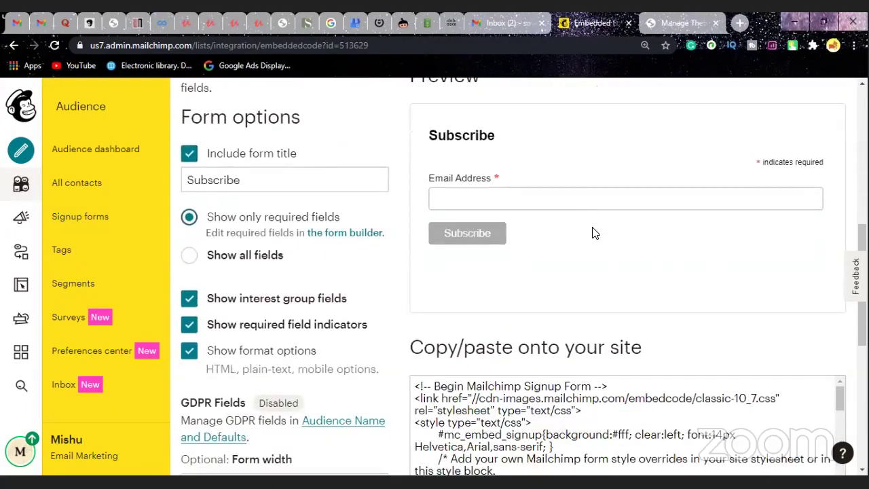
{"action": "left_click", "coordinate": [191, 255]}
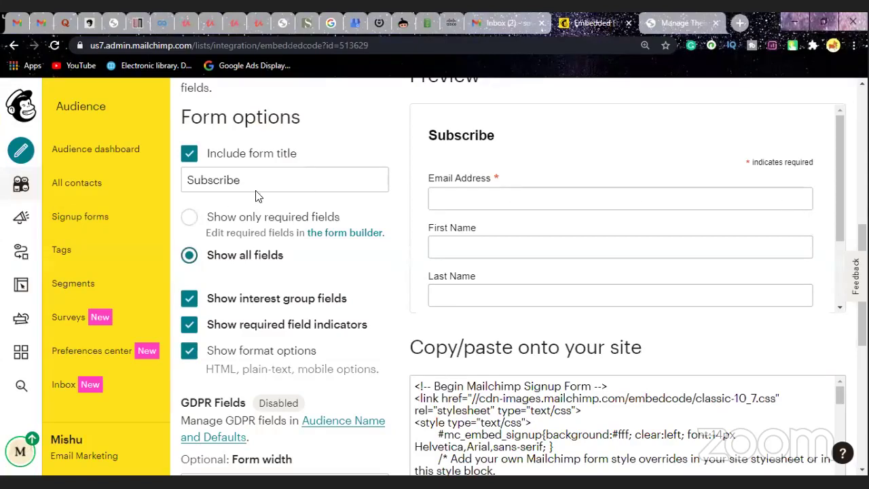
{"action": "left_click", "coordinate": [193, 216]}
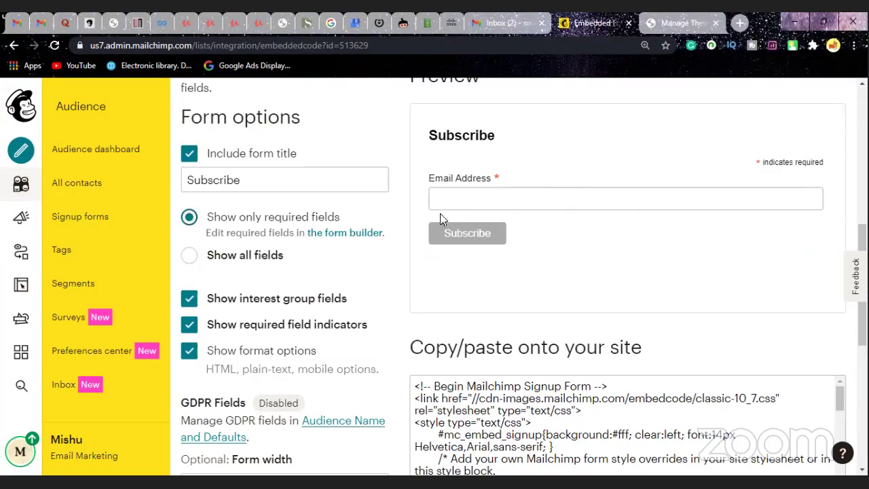
{"action": "left_click", "coordinate": [191, 257]}
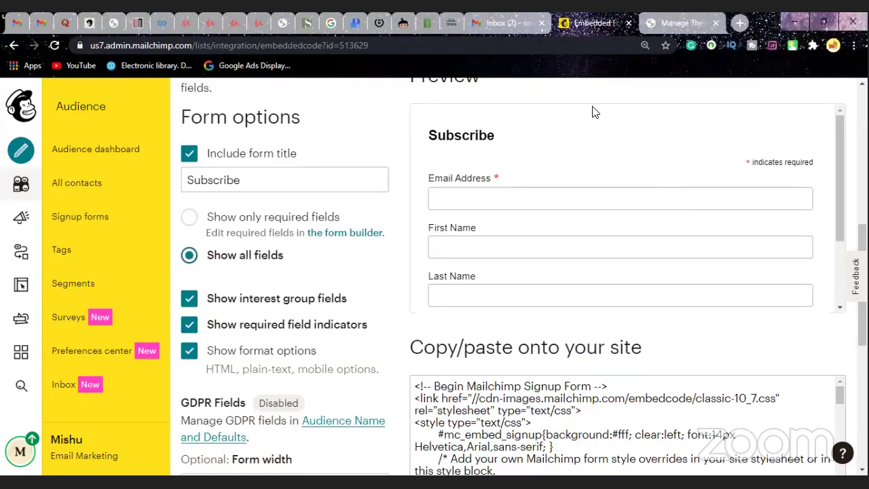
Copy the entire embed code of the Classic signup form, from the opening comment to the closing one.
{"action": "scroll", "coordinate": [676, 217], "scroll_direction": "down", "scroll_amount": 6}
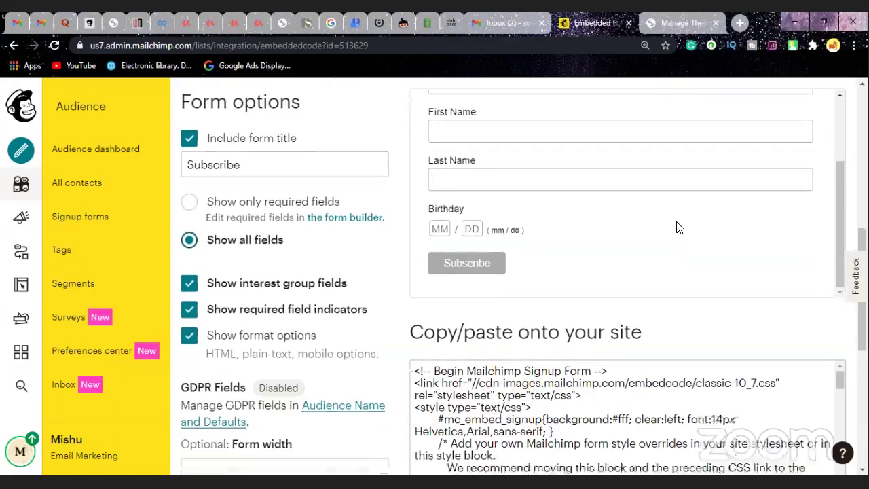
{"action": "scroll", "coordinate": [841, 311], "scroll_direction": "down", "scroll_amount": 1}
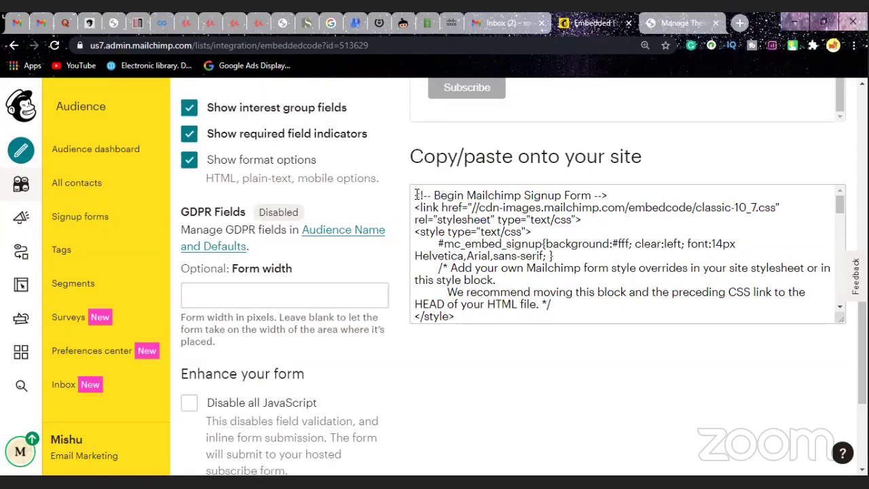
{"action": "left_click_drag", "start_coordinate": [453, 217], "coordinate": [581, 322]}
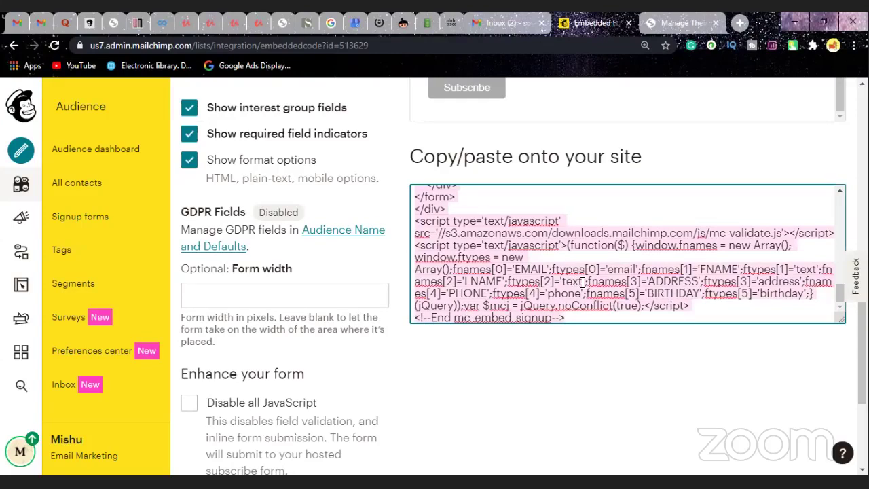
{"action": "right_click", "coordinate": [575, 281]}
{"action": "left_click", "coordinate": [576, 304]}
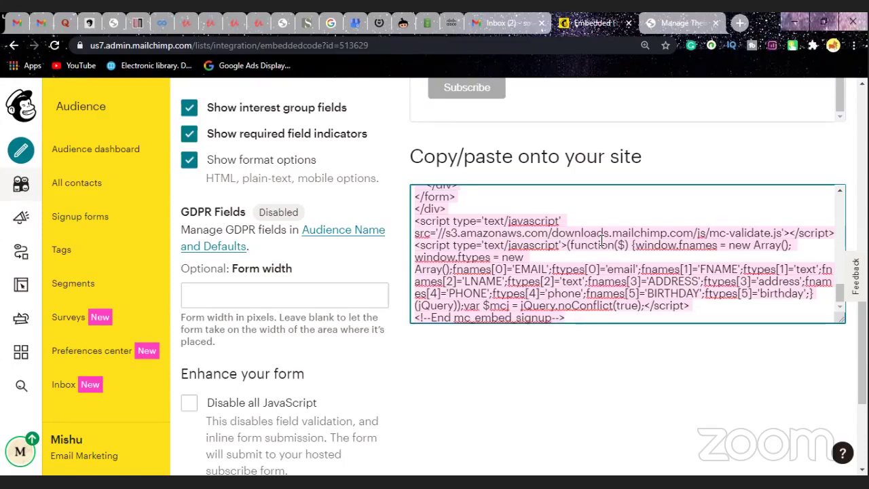
Switch to the eshebabd.xyz WordPress admin and open the page for adding new plugins.
{"action": "left_click", "coordinate": [665, 26]}
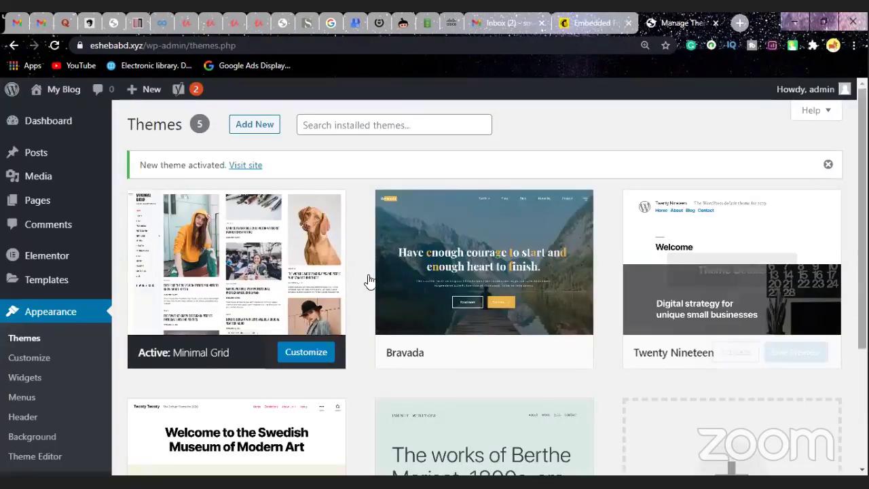
{"action": "scroll", "coordinate": [108, 367], "scroll_direction": "down", "scroll_amount": 3}
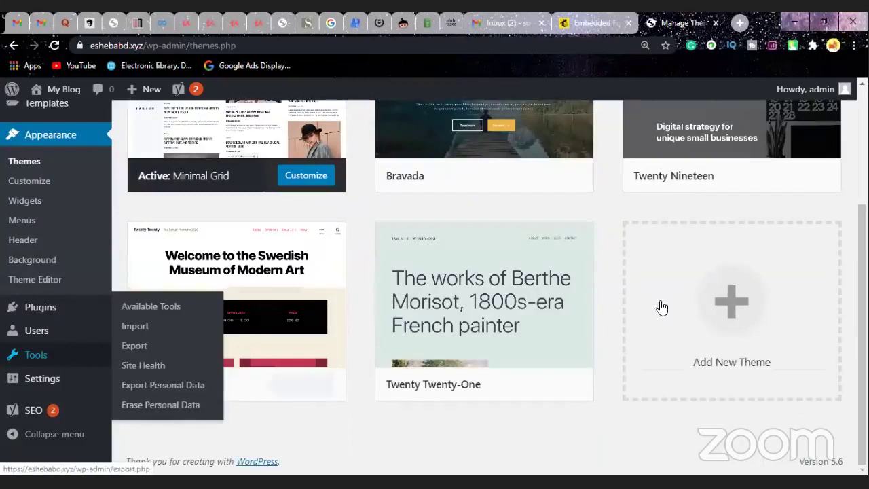
{"action": "mouse_move", "coordinate": [78, 385]}
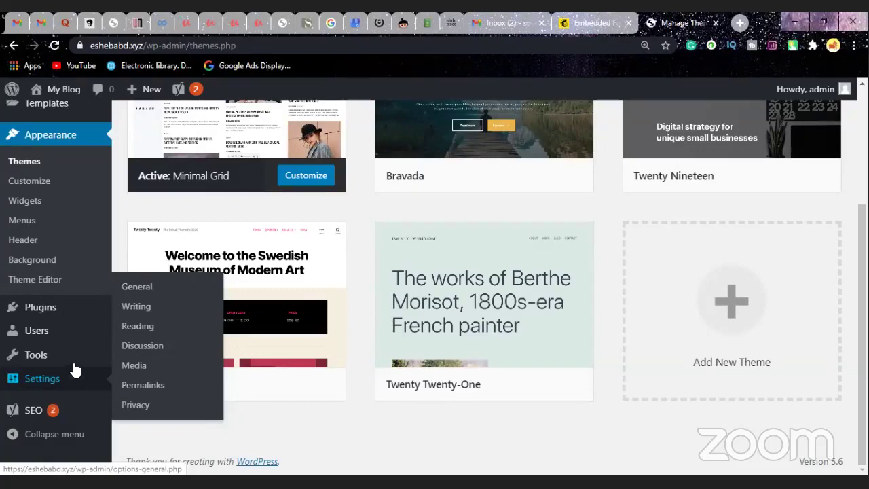
{"action": "mouse_move", "coordinate": [73, 360]}
{"action": "mouse_move", "coordinate": [54, 310]}
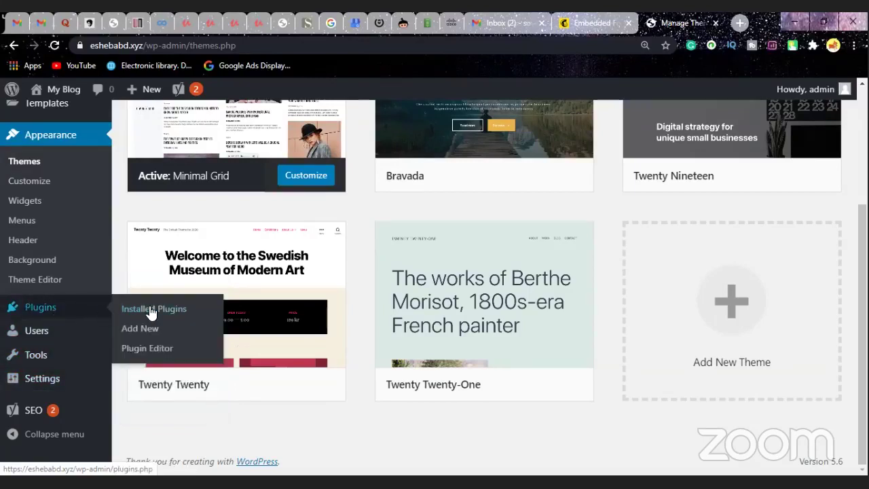
{"action": "left_click", "coordinate": [140, 328]}
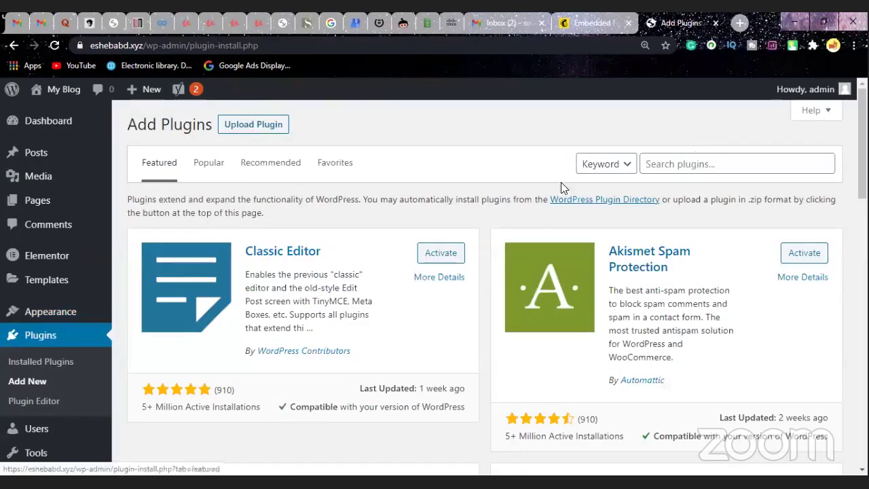
Search the plugins for "insert header" and install and activate Insert Headers and Footers by WPBeginner.
{"action": "left_click", "coordinate": [721, 165]}
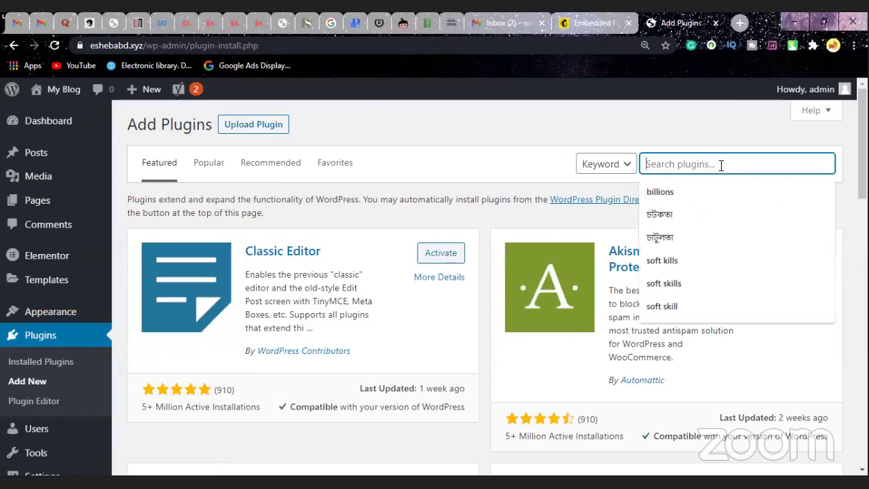
{"action": "type", "text": "l"}
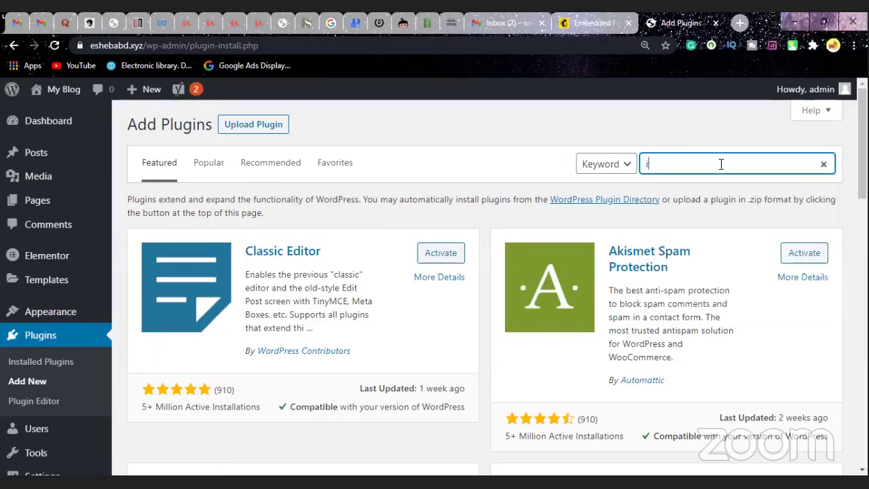
{"action": "type", "text": "nsert "}
{"action": "type", "text": "hra"}
{"action": "key", "text": "BackSpace"}
{"action": "key", "text": "BackSpace"}
{"action": "type", "text": "ea"}
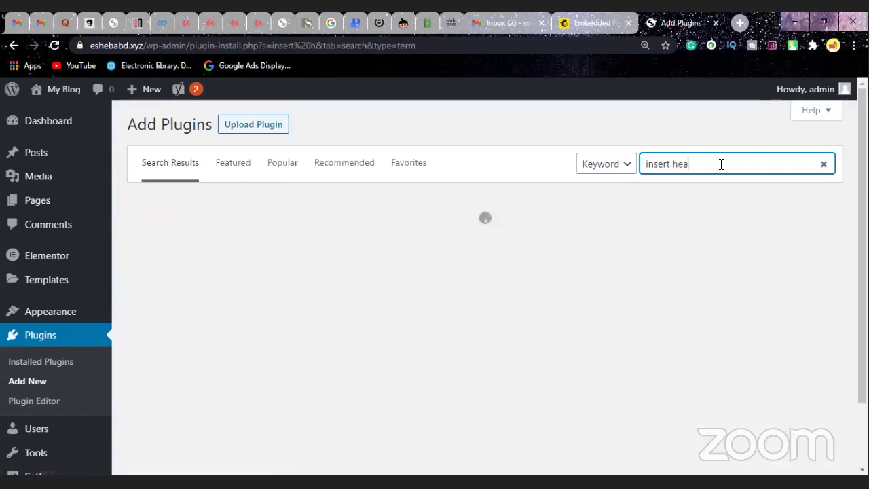
{"action": "type", "text": "der"}
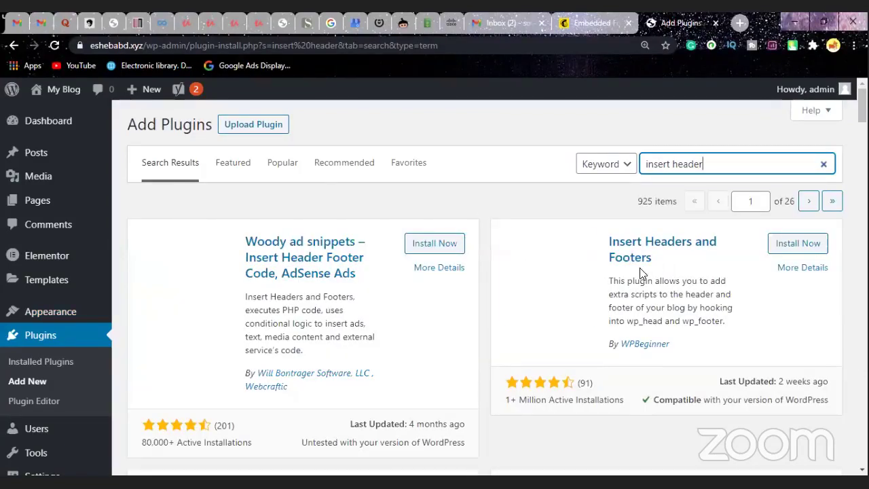
{"action": "left_click", "coordinate": [800, 245]}
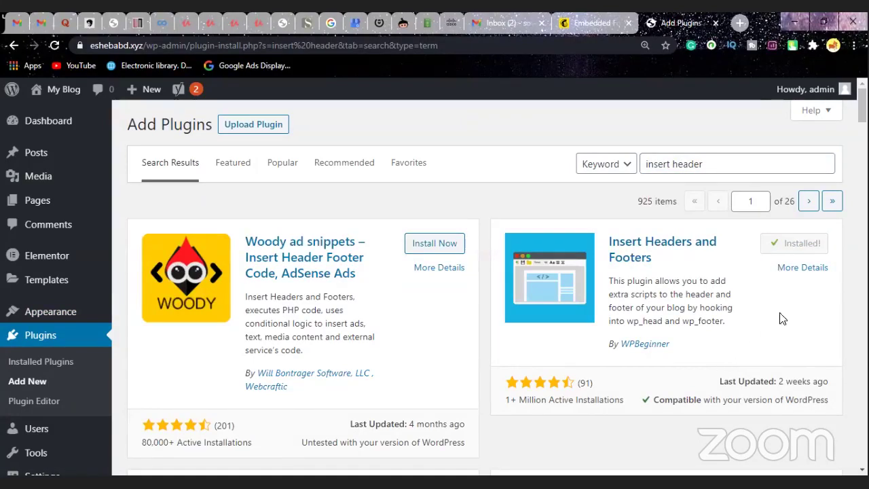
{"action": "left_click", "coordinate": [805, 246]}
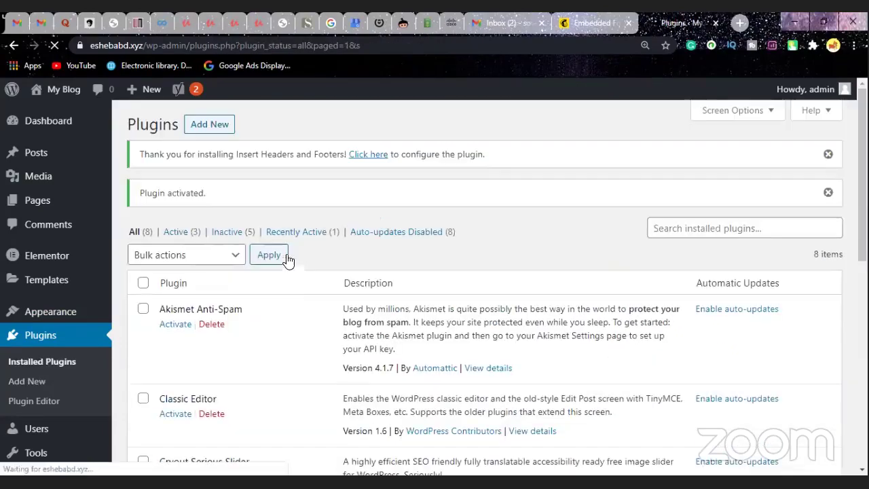
Open the Insert Headers and Footers settings and paste the copied Mailchimp embed code into Scripts in Header.
{"action": "scroll", "coordinate": [305, 280], "scroll_direction": "down", "scroll_amount": 4}
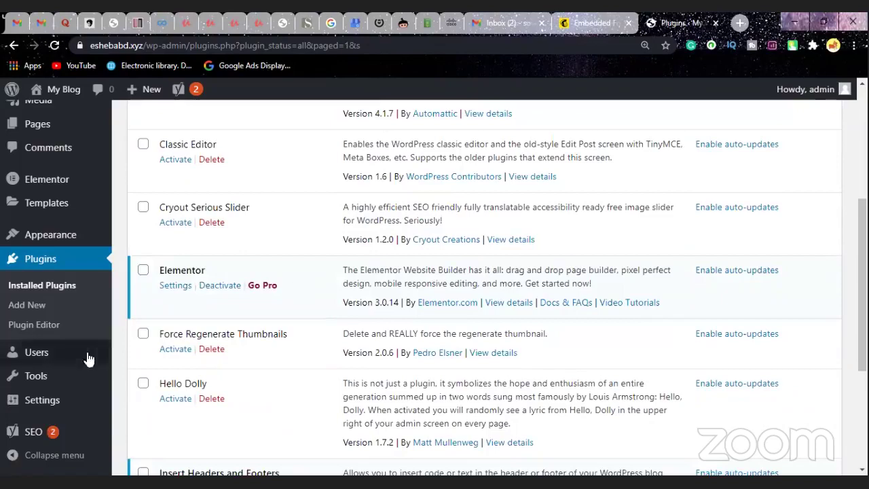
{"action": "mouse_move", "coordinate": [31, 400]}
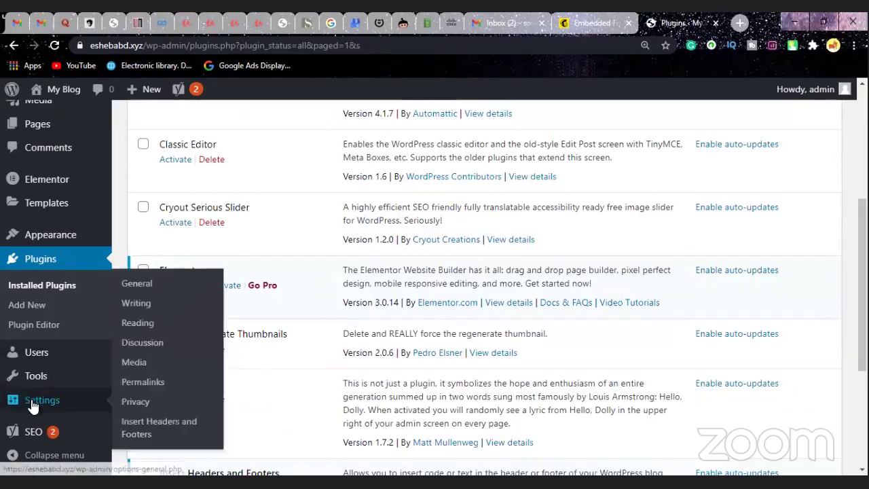
{"action": "left_click", "coordinate": [167, 427]}
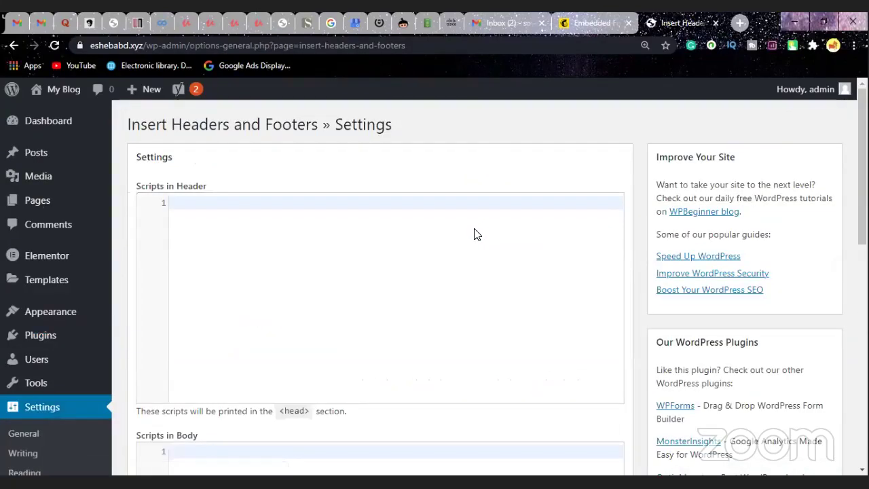
{"action": "left_click", "coordinate": [277, 227]}
{"action": "key", "text": "ctrl+v"}
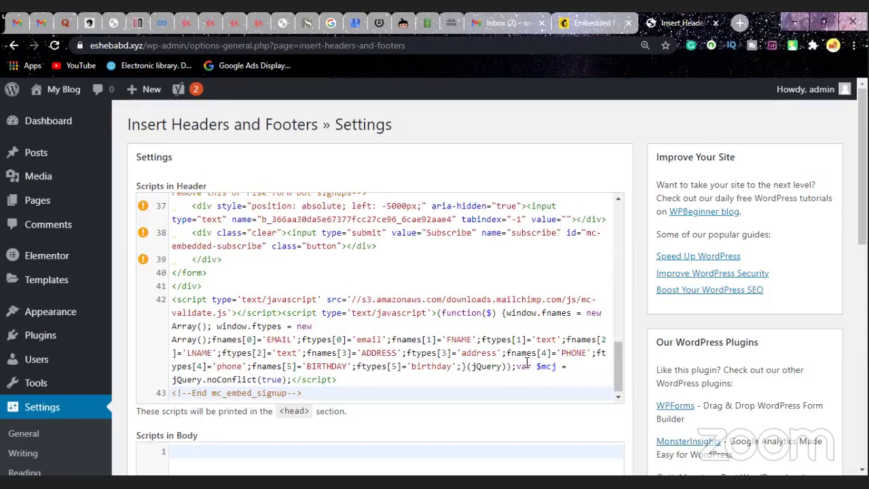
Save the Insert Headers and Footers settings with the Mailchimp signup form code as the header script.
{"action": "scroll", "coordinate": [394, 442], "scroll_direction": "down", "scroll_amount": 1}
{"action": "scroll", "coordinate": [393, 440], "scroll_direction": "down", "scroll_amount": 6}
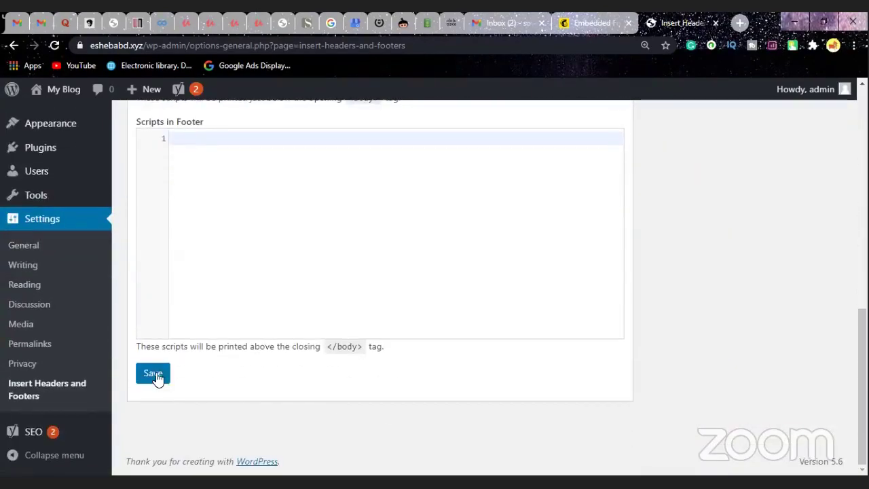
{"action": "left_click", "coordinate": [156, 374]}
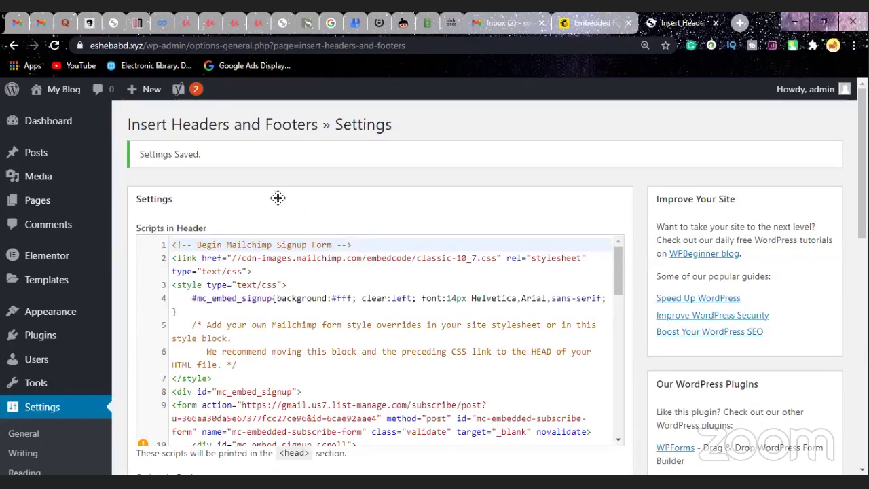
Visit the blog's front page and check how the embedded signup form displays above the first post.
{"action": "left_click_drag", "start_coordinate": [141, 45], "coordinate": [87, 47]}
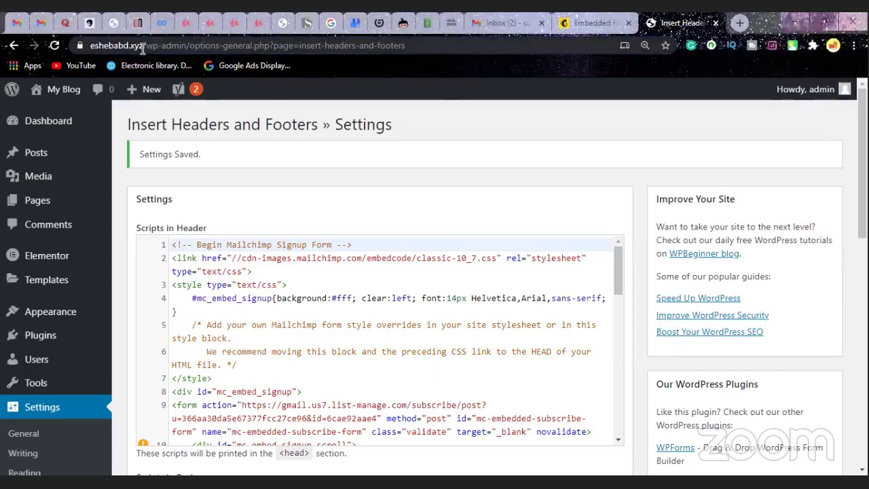
{"action": "mouse_move", "coordinate": [50, 94]}
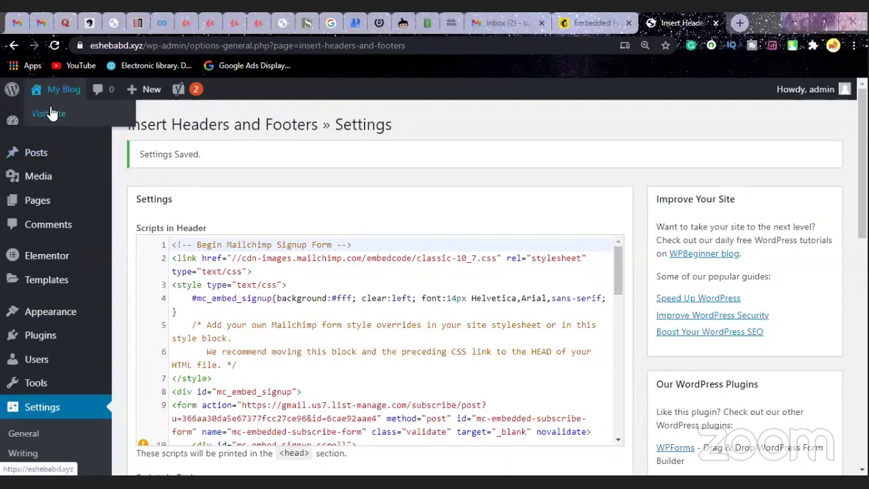
{"action": "left_click", "coordinate": [51, 113]}
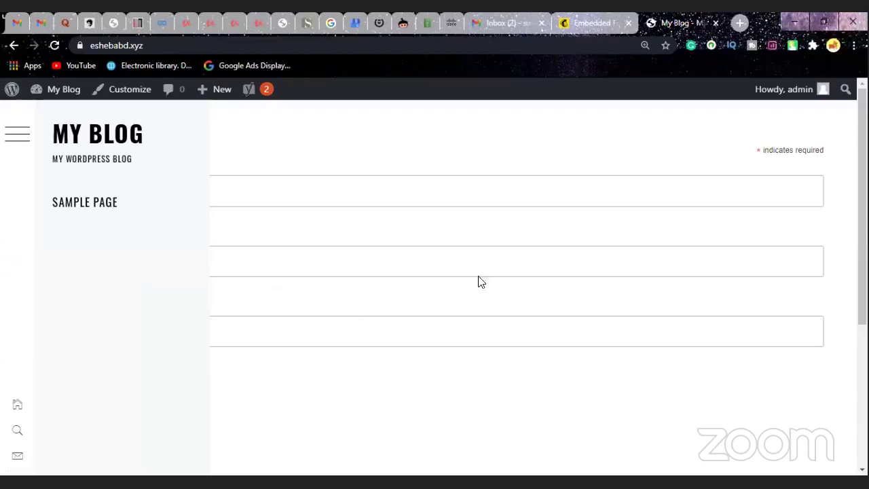
{"action": "scroll", "coordinate": [287, 415], "scroll_direction": "down", "scroll_amount": 3}
{"action": "scroll", "coordinate": [278, 398], "scroll_direction": "up", "scroll_amount": 3}
{"action": "scroll", "coordinate": [384, 404], "scroll_direction": "down", "scroll_amount": 2}
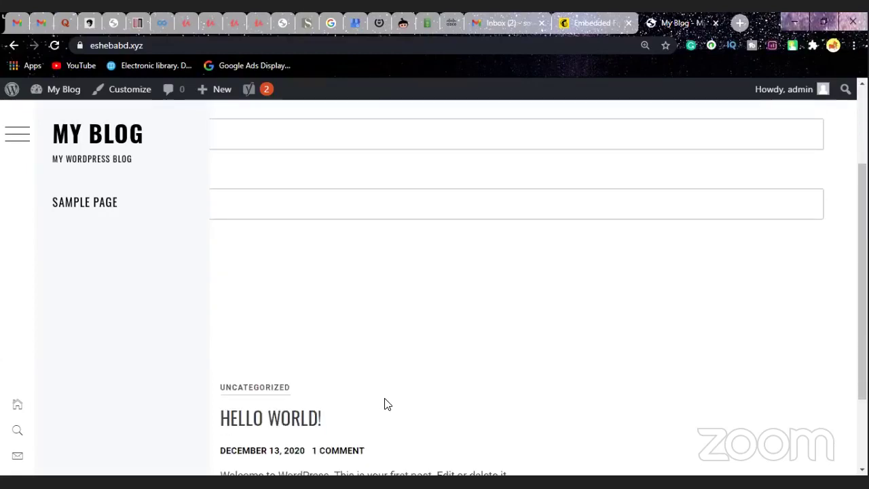
{"action": "scroll", "coordinate": [392, 397], "scroll_direction": "up", "scroll_amount": 2}
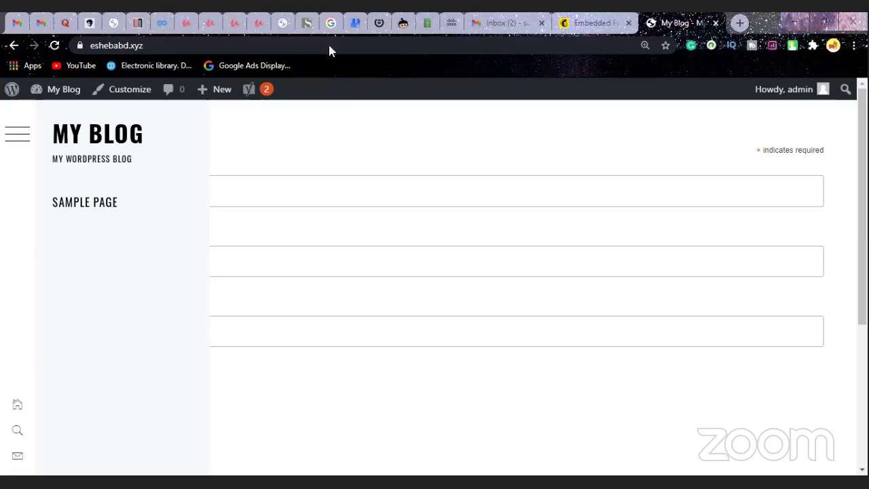
Switch to Mailchimp's Embedded forms page and review the Classic form's options, preview and embed code.
{"action": "key", "text": "ctrl+t"}
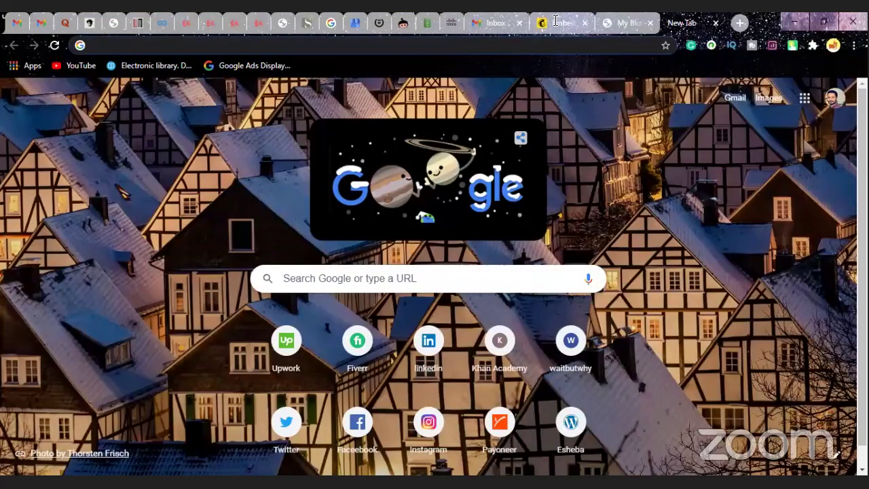
{"action": "key", "text": "ctrl+shift+Tab"}
{"action": "key", "text": "ctrl+shift+Tab"}
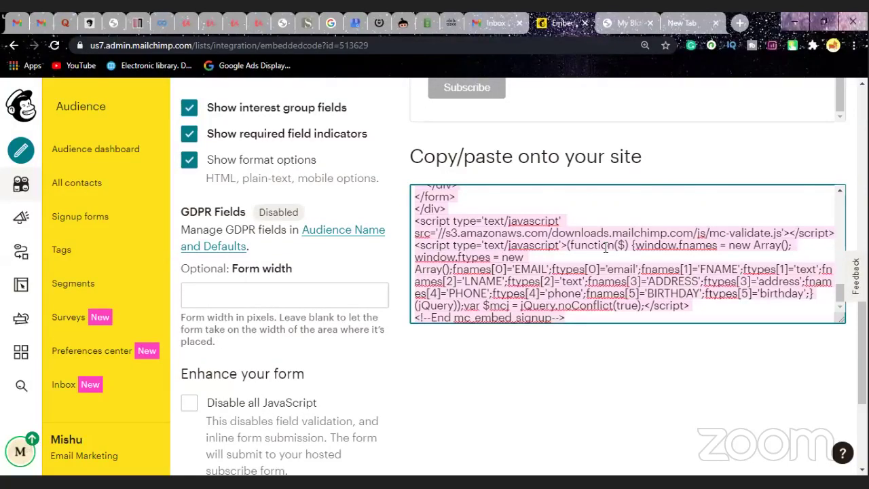
{"action": "scroll", "coordinate": [590, 258], "scroll_direction": "up", "scroll_amount": 5}
{"action": "scroll", "coordinate": [591, 258], "scroll_direction": "up", "scroll_amount": 3}
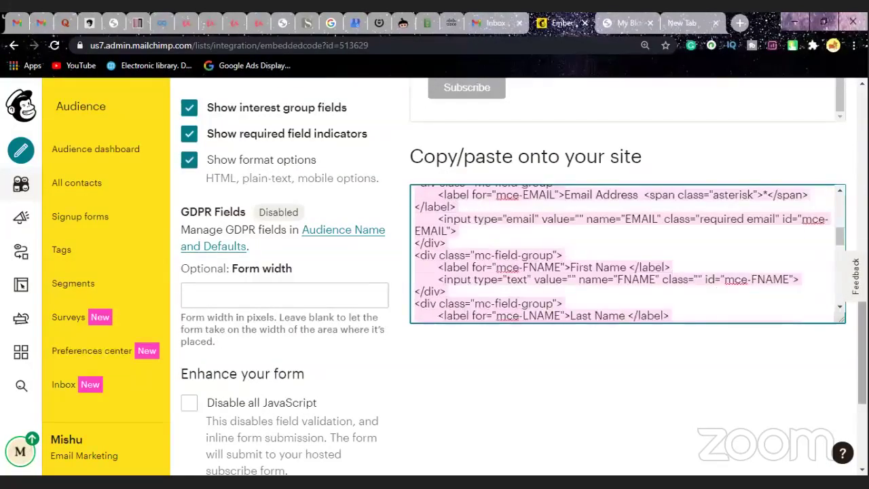
{"action": "scroll", "coordinate": [773, 340], "scroll_direction": "down", "scroll_amount": 3}
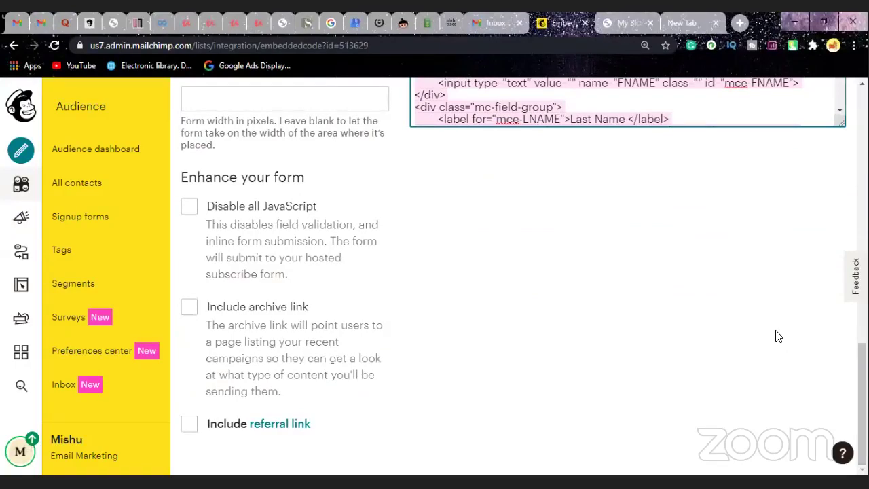
{"action": "scroll", "coordinate": [778, 336], "scroll_direction": "up", "scroll_amount": 3}
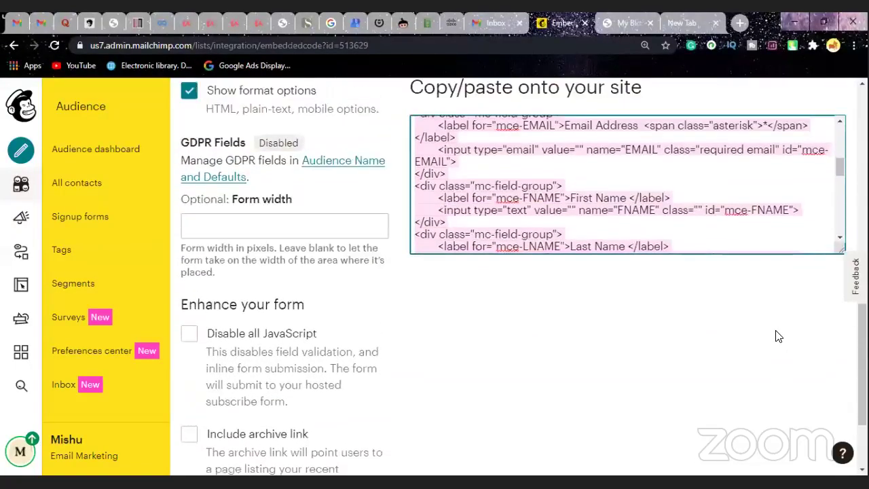
{"action": "scroll", "coordinate": [778, 336], "scroll_direction": "up", "scroll_amount": 1}
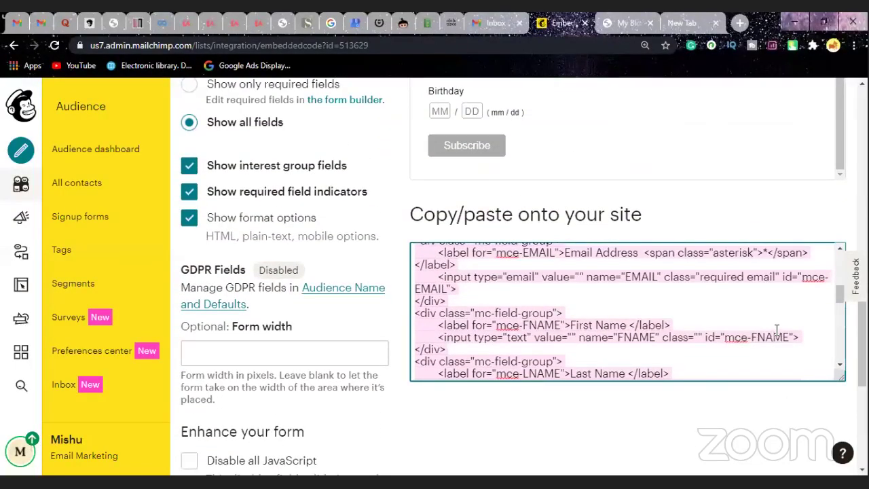
{"action": "scroll", "coordinate": [777, 329], "scroll_direction": "up", "scroll_amount": 8}
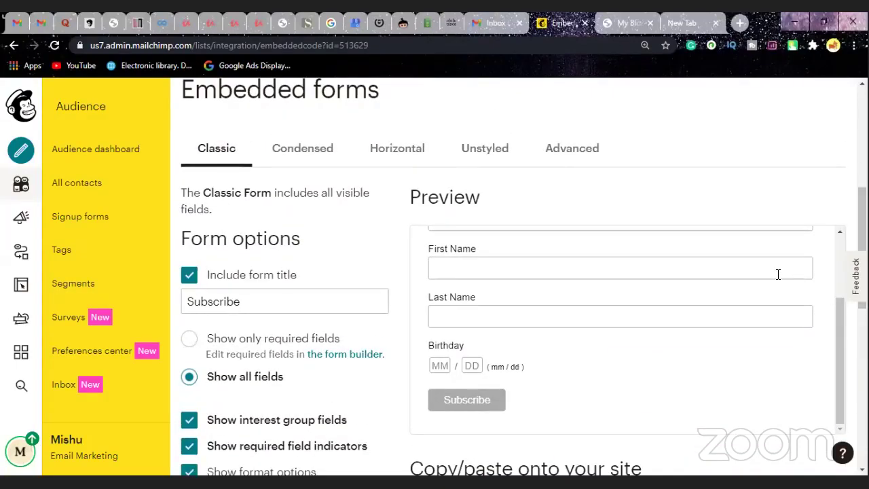
{"action": "scroll", "coordinate": [778, 274], "scroll_direction": "down", "scroll_amount": 3}
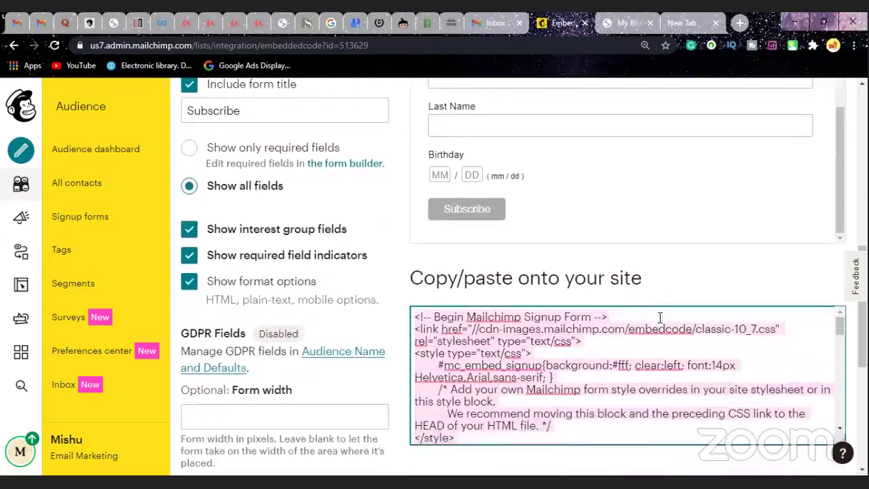
Examine the empty form width option and the Classic form's embed code, including its field, birthday and submit sections.
{"action": "left_click", "coordinate": [282, 419]}
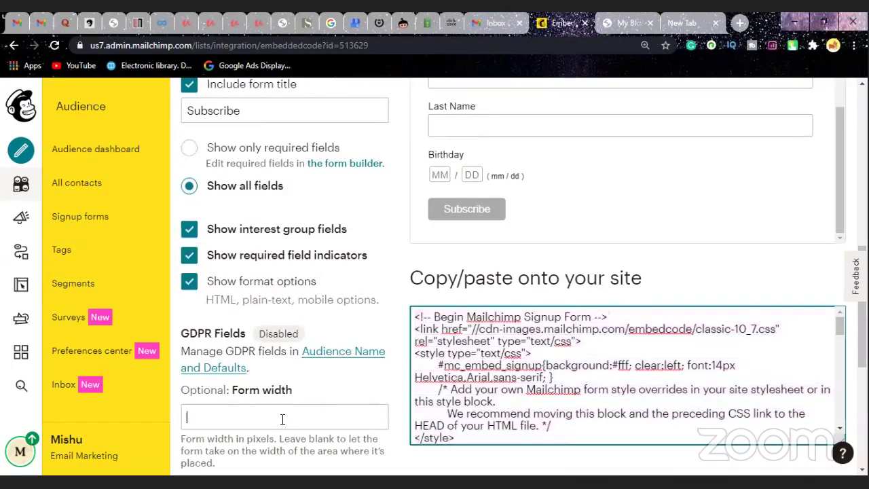
{"action": "scroll", "coordinate": [282, 419], "scroll_direction": "down", "scroll_amount": 1}
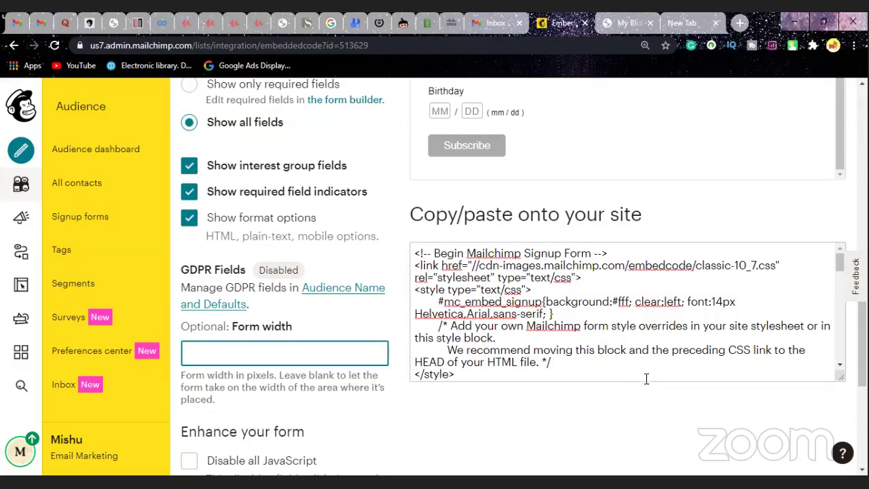
{"action": "scroll", "coordinate": [670, 335], "scroll_direction": "up", "scroll_amount": 1}
{"action": "scroll", "coordinate": [669, 335], "scroll_direction": "down", "scroll_amount": 6}
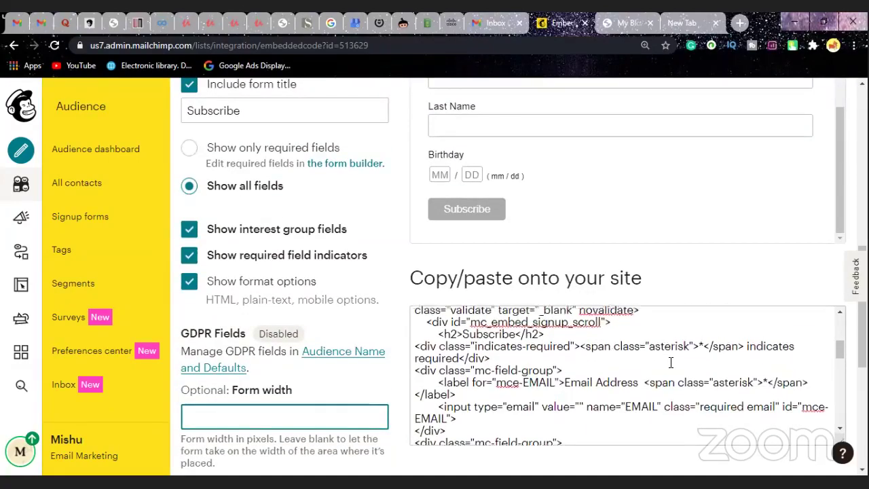
{"action": "scroll", "coordinate": [670, 359], "scroll_direction": "up", "scroll_amount": 6}
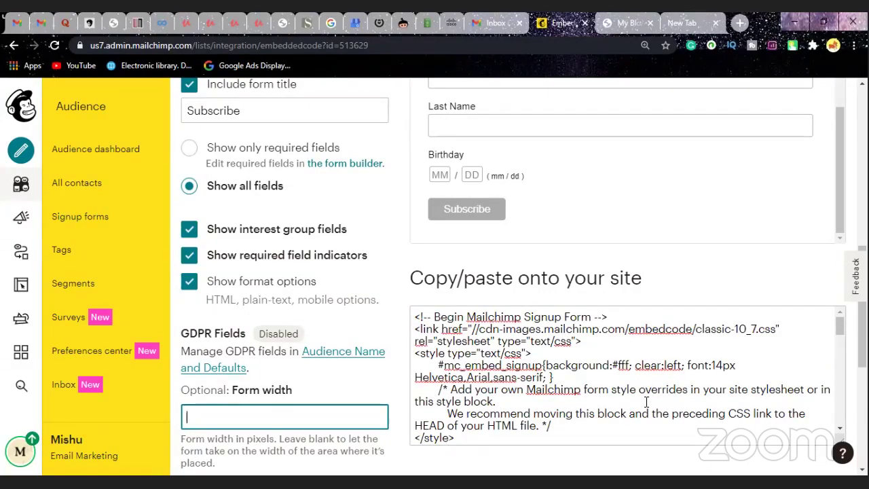
{"action": "scroll", "coordinate": [643, 399], "scroll_direction": "down", "scroll_amount": 5}
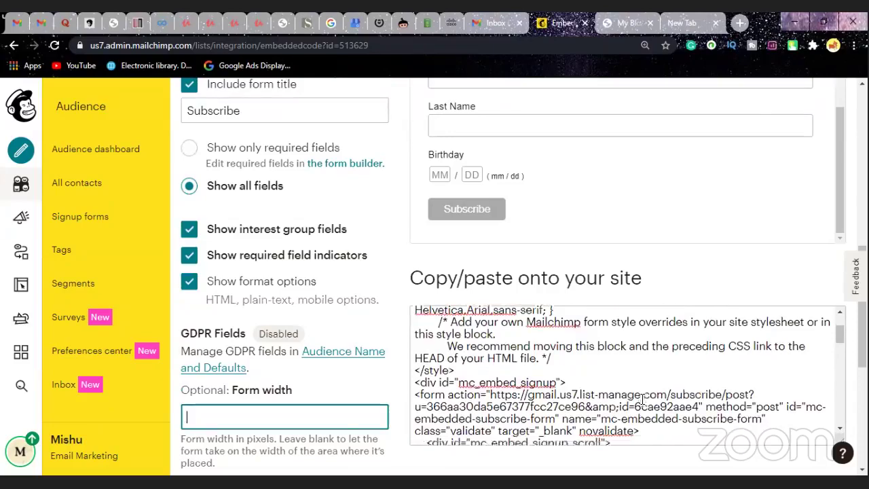
{"action": "scroll", "coordinate": [642, 400], "scroll_direction": "down", "scroll_amount": 4}
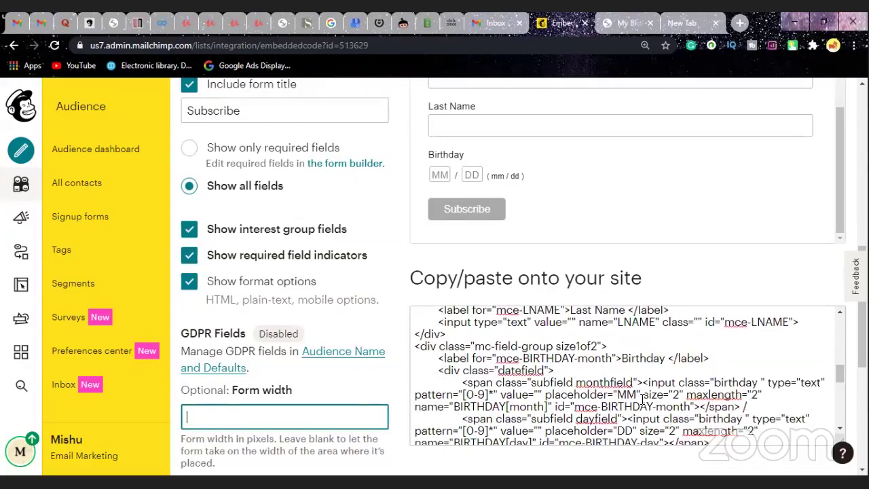
{"action": "scroll", "coordinate": [643, 400], "scroll_direction": "down", "scroll_amount": 6}
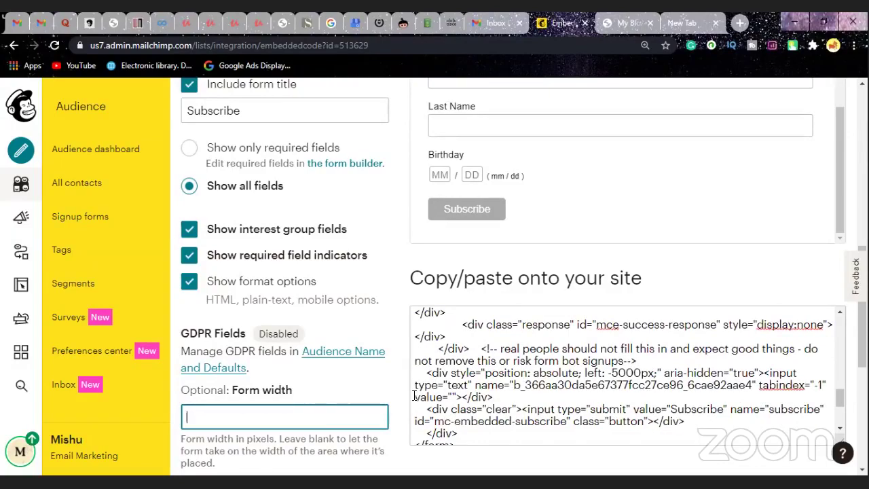
{"action": "scroll", "coordinate": [202, 281], "scroll_direction": "up", "scroll_amount": 4}
{"action": "scroll", "coordinate": [621, 345], "scroll_direction": "up", "scroll_amount": 2}
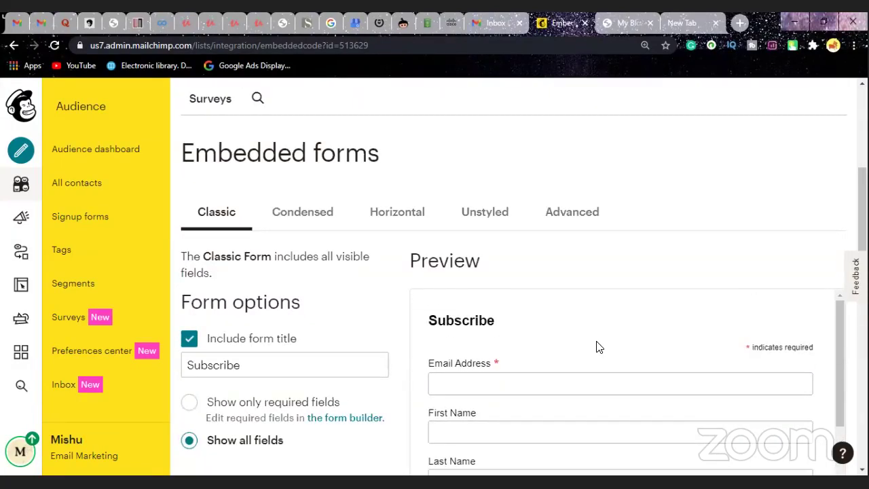
Return to the blog's WordPress dashboard and open the Insert Headers and Footers settings.
{"action": "left_click", "coordinate": [618, 24]}
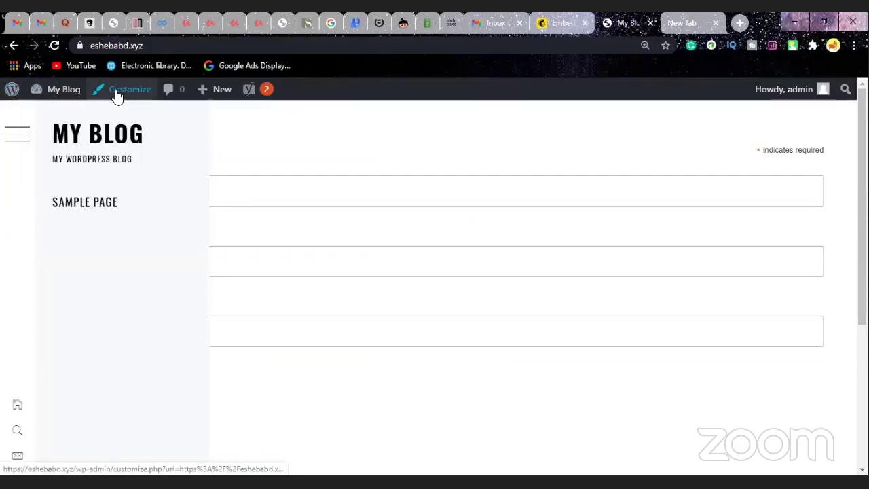
{"action": "mouse_move", "coordinate": [73, 97]}
{"action": "left_click", "coordinate": [90, 118]}
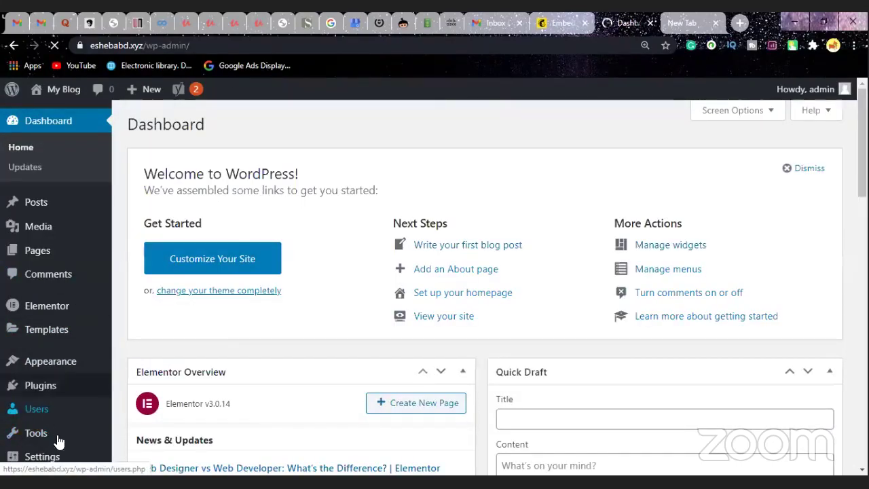
{"action": "mouse_move", "coordinate": [59, 459]}
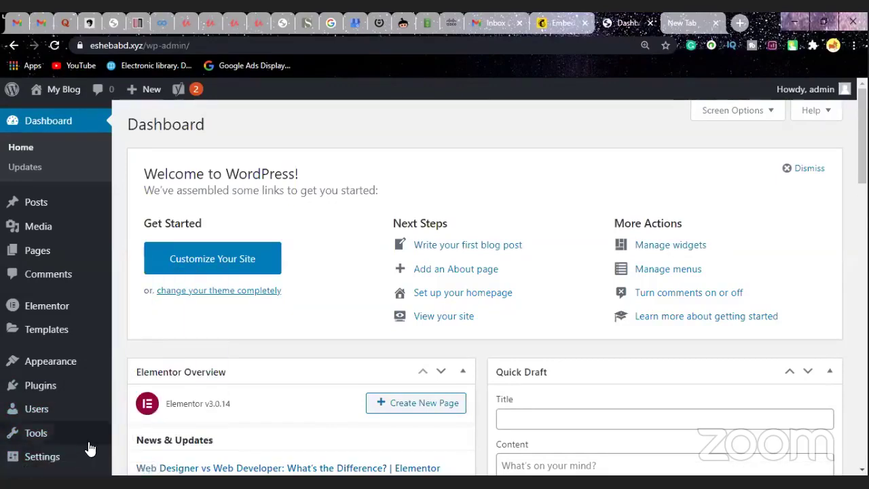
{"action": "mouse_move", "coordinate": [90, 454]}
{"action": "left_click", "coordinate": [157, 433]}
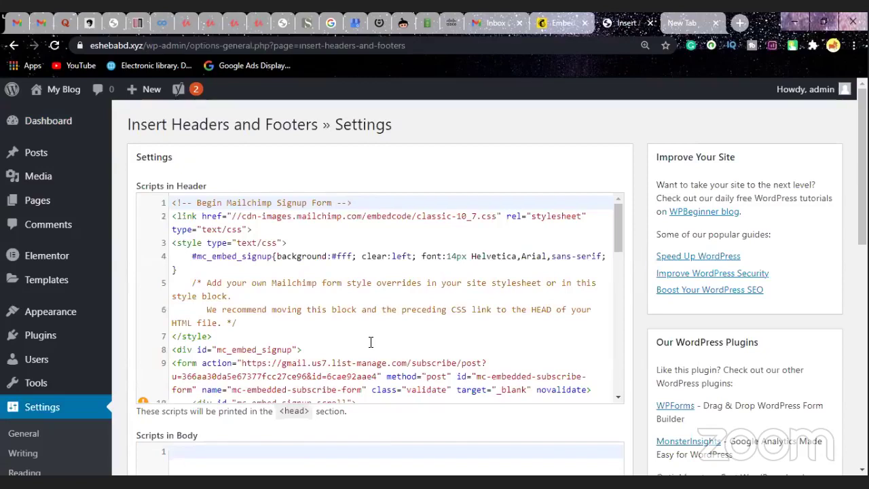
Examine the Mailchimp form code saved in Scripts in Header, through the name and birthday fields.
{"action": "scroll", "coordinate": [370, 341], "scroll_direction": "down", "scroll_amount": 1}
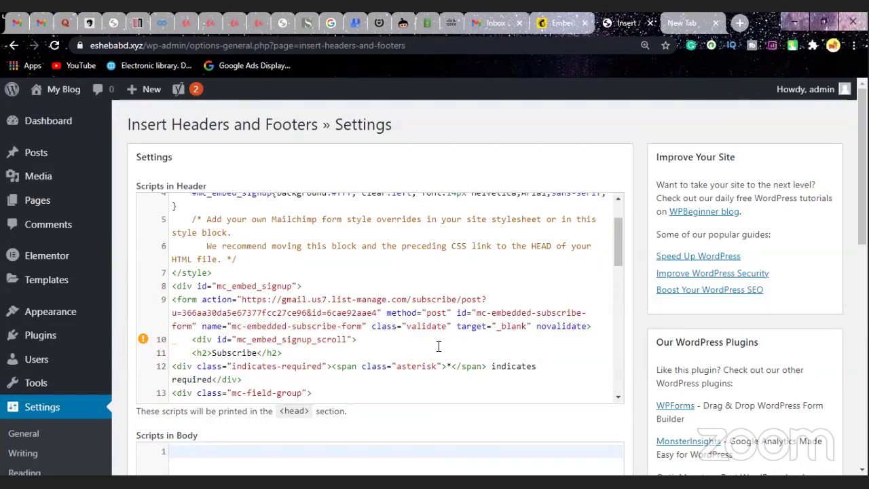
{"action": "scroll", "coordinate": [438, 347], "scroll_direction": "down", "scroll_amount": 4}
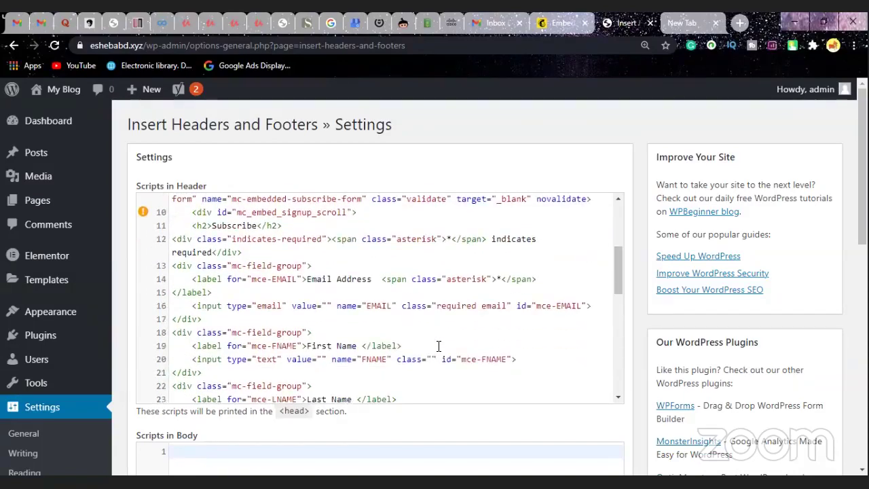
{"action": "scroll", "coordinate": [438, 346], "scroll_direction": "down", "scroll_amount": 6}
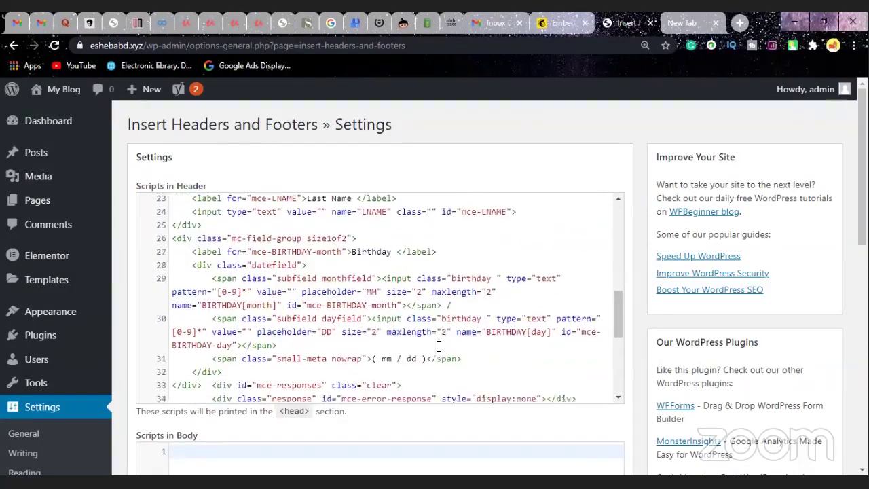
{"action": "scroll", "coordinate": [439, 346], "scroll_direction": "down", "scroll_amount": 3}
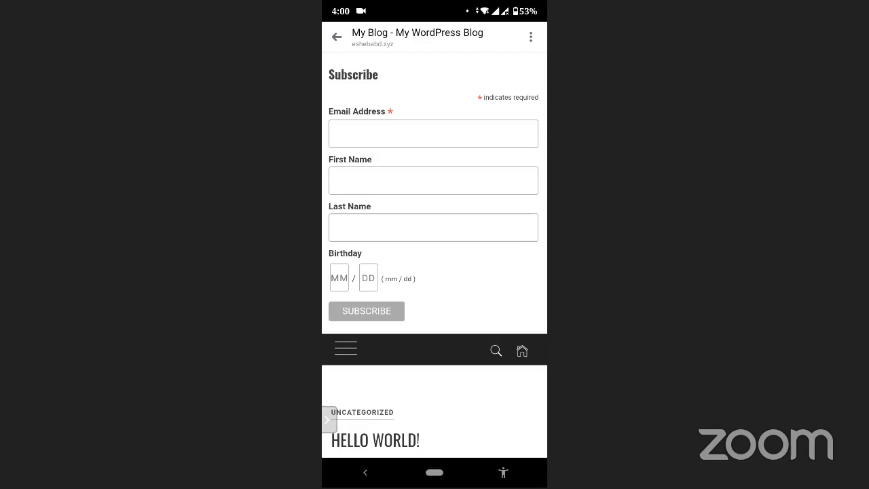
Check the Subscribe form and the content below it on the blog's front page on the phone.
{"action": "scroll", "coordinate": [435, 271], "scroll_direction": "down", "scroll_amount": 4}
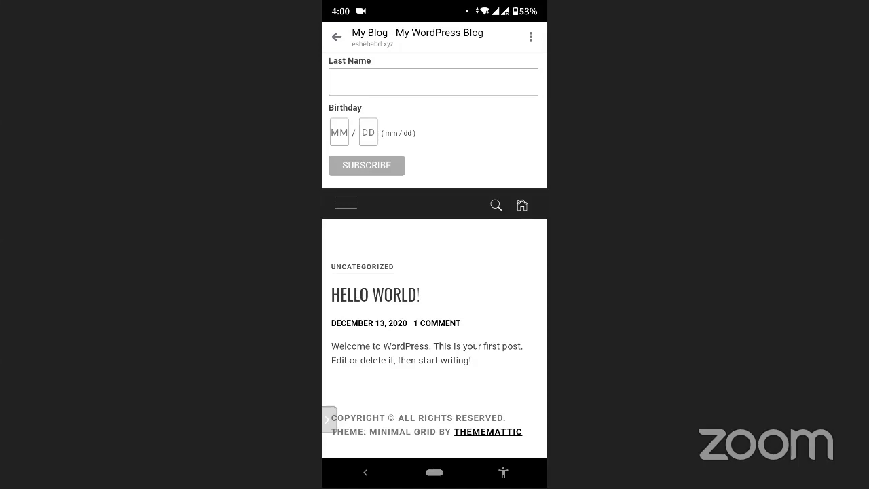
{"action": "scroll", "coordinate": [434, 271], "scroll_direction": "up", "scroll_amount": 4}
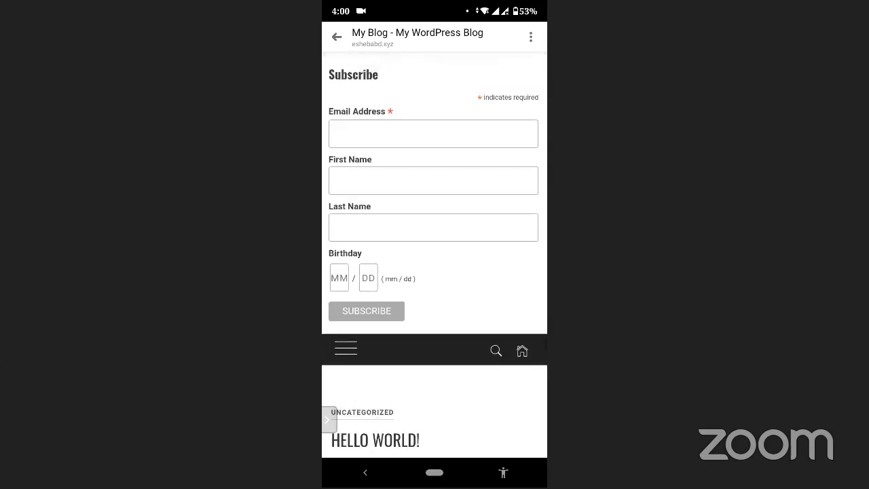
{"action": "scroll", "coordinate": [435, 272], "scroll_direction": "down", "scroll_amount": 4}
{"action": "scroll", "coordinate": [435, 272], "scroll_direction": "up", "scroll_amount": 4}
{"action": "left_click_drag", "start_coordinate": [435, 473], "coordinate": [435, 353]}
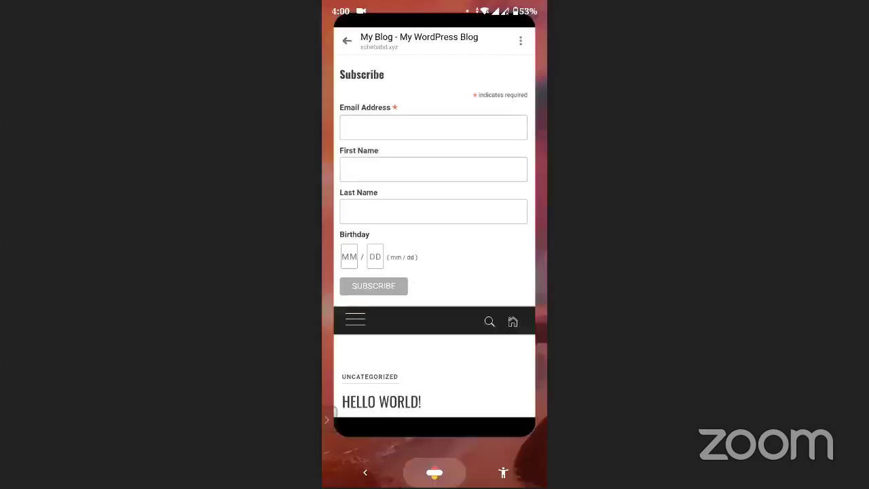
{"action": "left_click_drag", "start_coordinate": [380, 272], "coordinate": [516, 272]}
{"action": "left_click", "coordinate": [387, 204]}
{"action": "left_click_drag", "start_coordinate": [434, 473], "coordinate": [434, 353]}
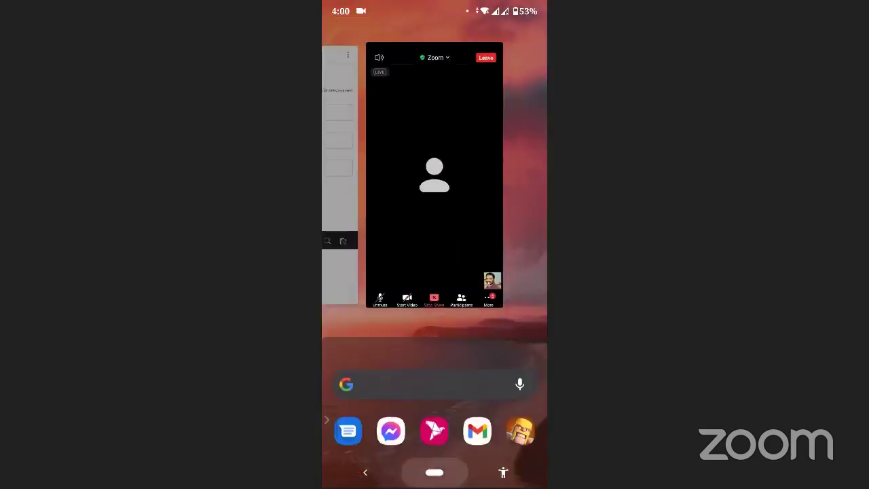
{"action": "left_click", "coordinate": [343, 204]}
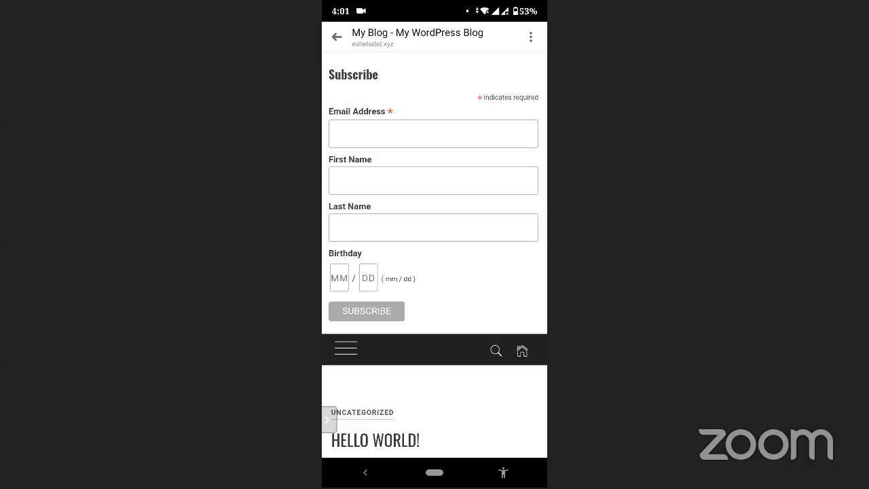
Leave the blog page on the phone and switch back to the Zoom meeting.
{"action": "left_click_drag", "start_coordinate": [435, 472], "coordinate": [435, 305]}
{"action": "left_click_drag", "start_coordinate": [353, 203], "coordinate": [516, 203]}
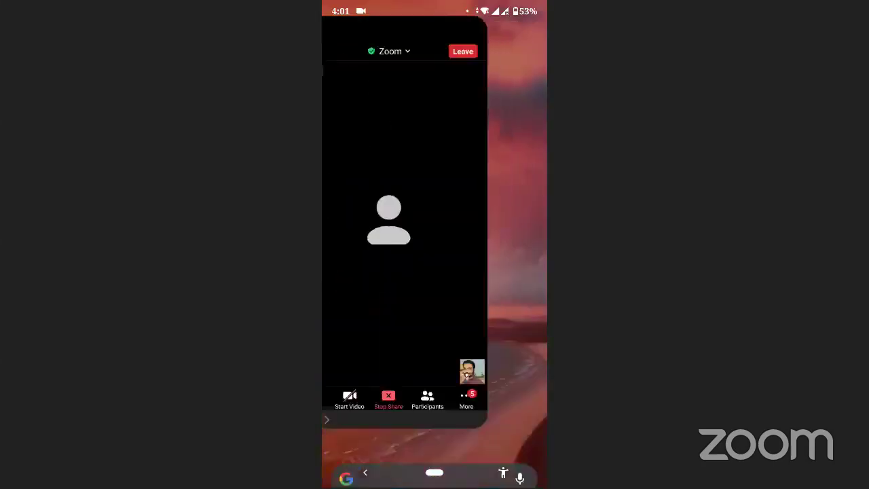
{"action": "left_click", "coordinate": [403, 224]}
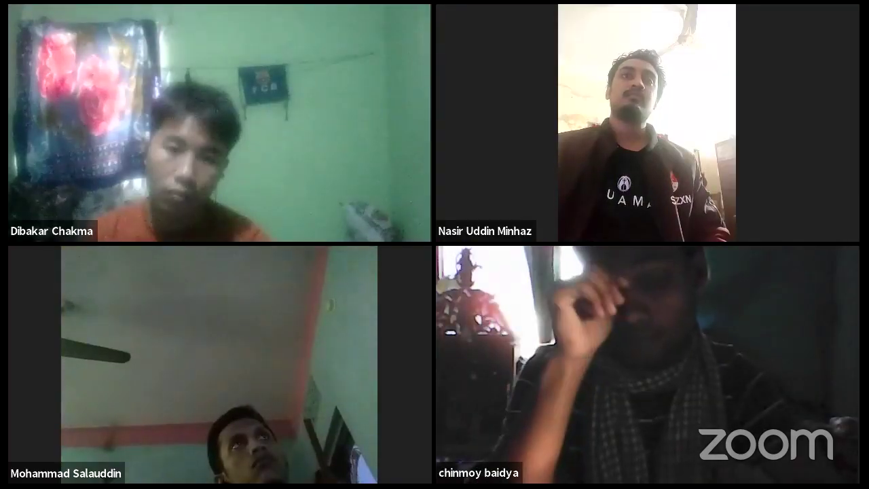
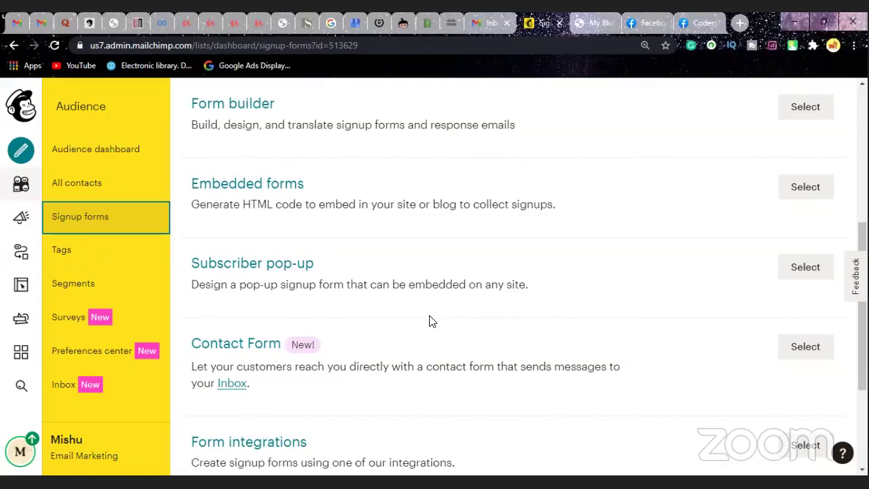
Open the Subscriber pop-up form builder and start connecting a website for publishing the pop-up.
{"action": "left_click", "coordinate": [808, 268]}
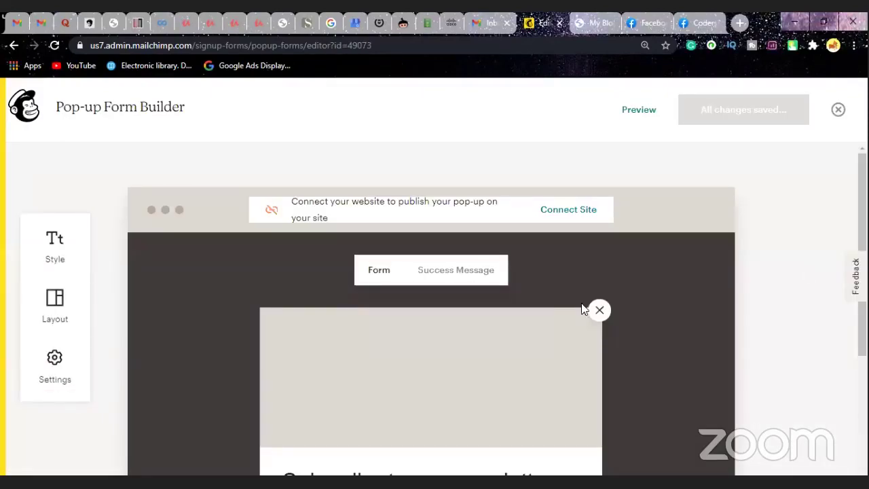
{"action": "scroll", "coordinate": [586, 303], "scroll_direction": "down", "scroll_amount": 1}
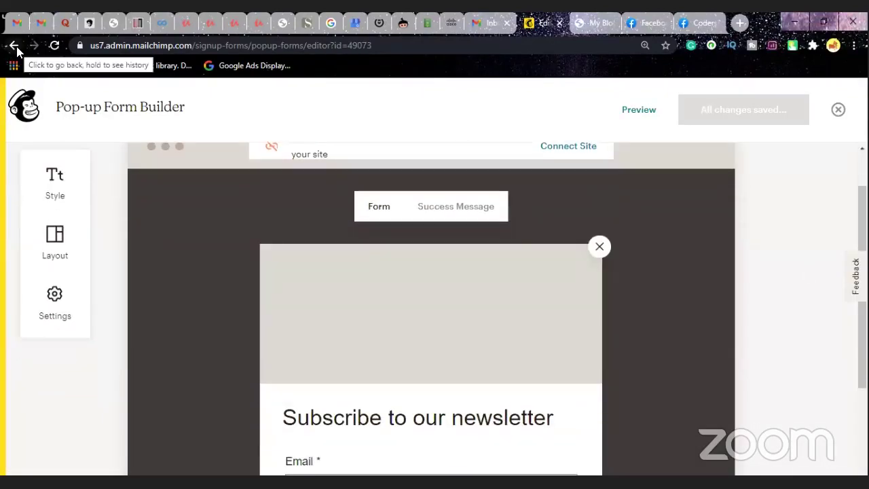
{"action": "scroll", "coordinate": [808, 202], "scroll_direction": "up", "scroll_amount": 1}
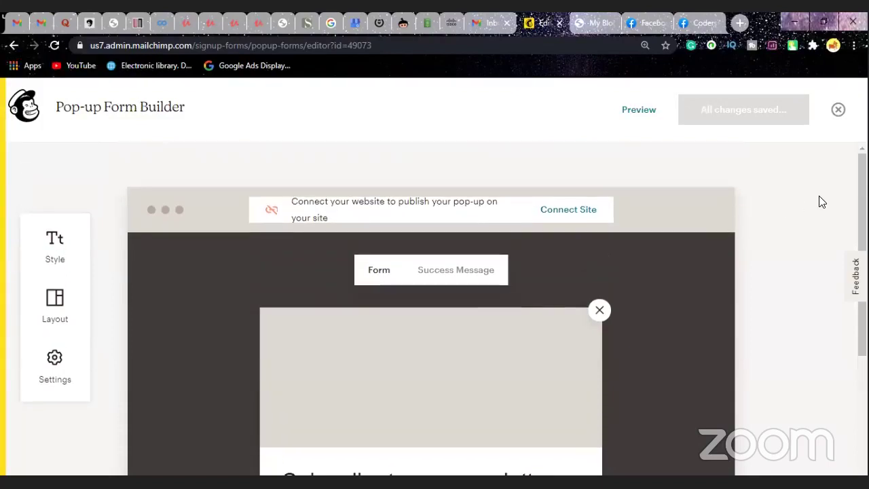
{"action": "left_click", "coordinate": [575, 212]}
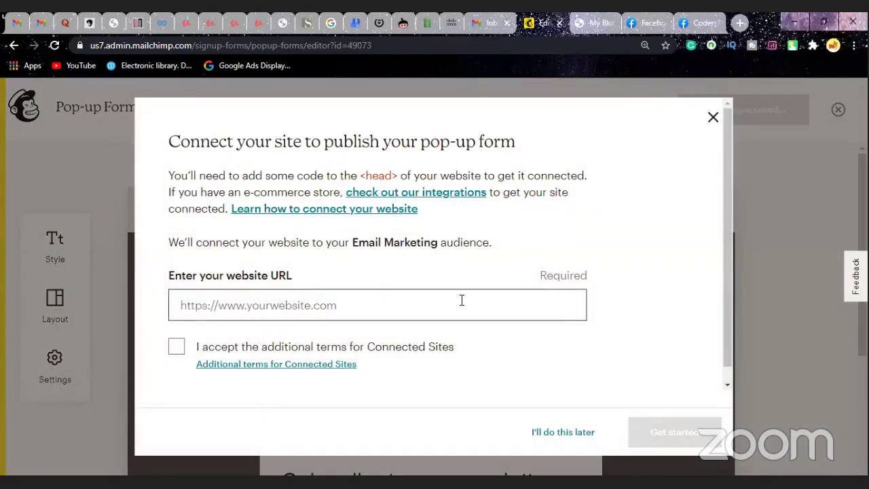
{"action": "left_click", "coordinate": [462, 300]}
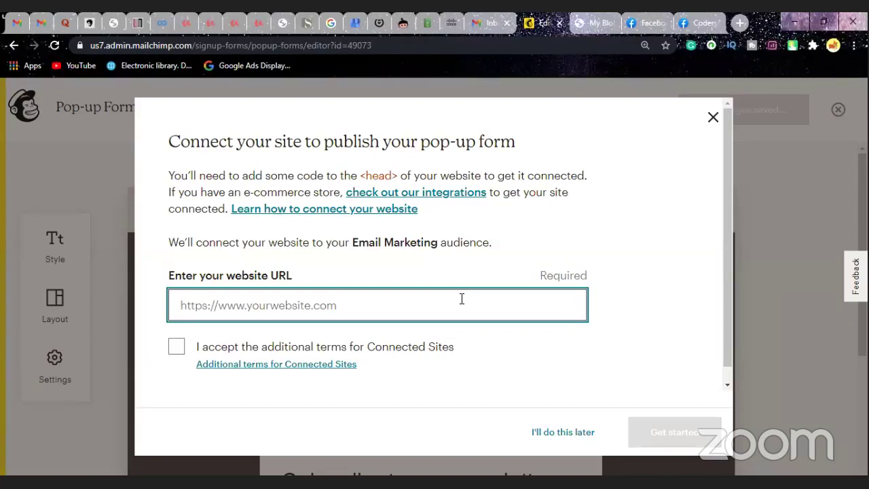
Switch to the blog's front page and copy its web address.
{"action": "left_click", "coordinate": [585, 24]}
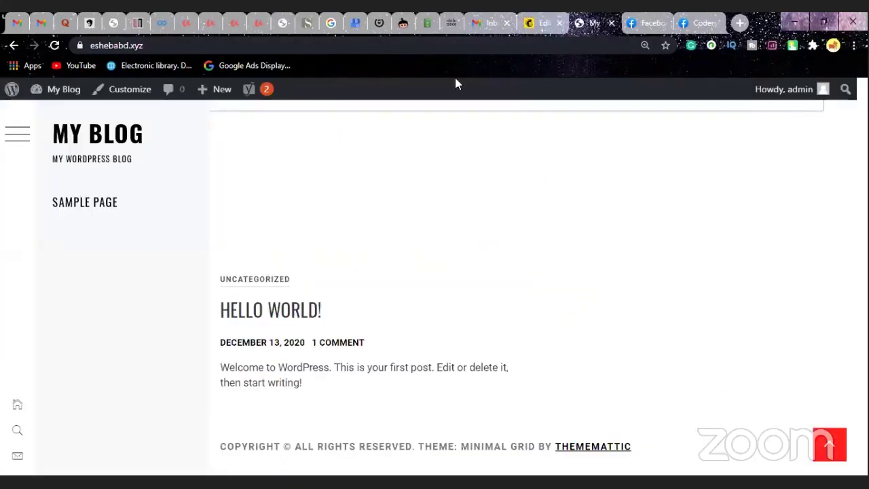
{"action": "left_click", "coordinate": [194, 45]}
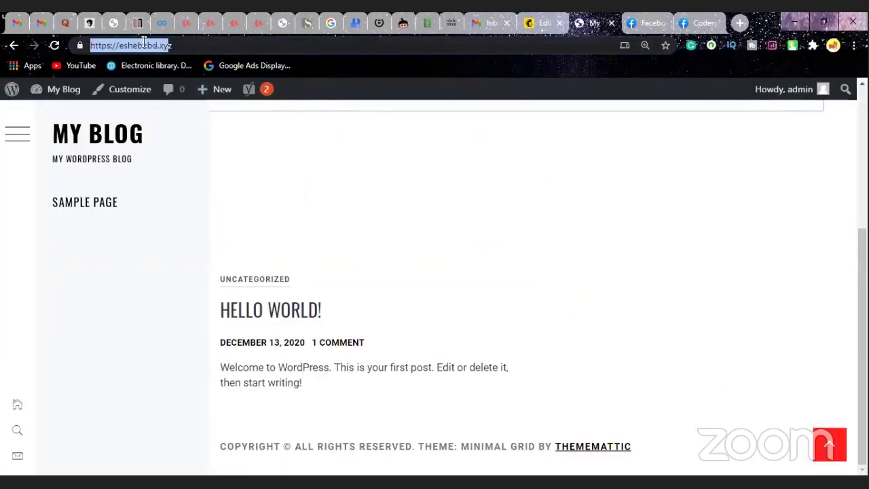
{"action": "double_click", "coordinate": [107, 45]}
{"action": "left_click_drag", "start_coordinate": [117, 42], "coordinate": [210, 46]}
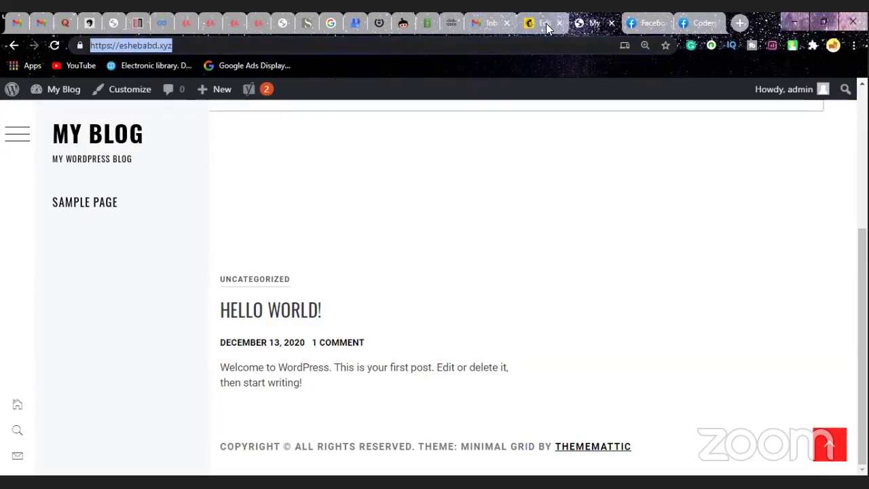
Open the blog's WordPress dashboard and copy the dashboard's web address.
{"action": "mouse_move", "coordinate": [59, 93]}
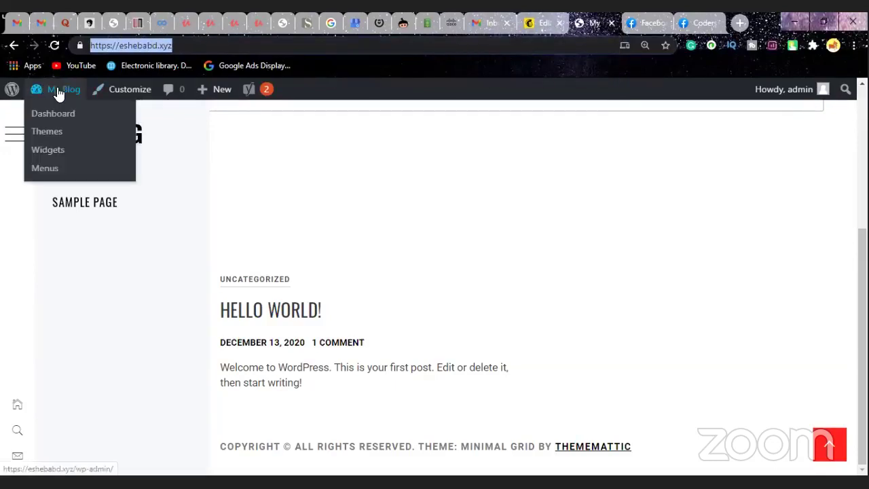
{"action": "left_click", "coordinate": [59, 116]}
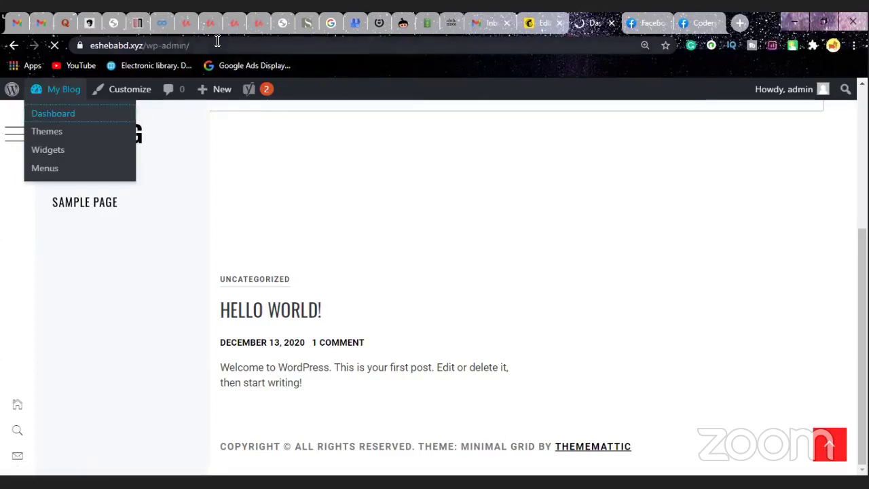
{"action": "left_click_drag", "start_coordinate": [219, 45], "coordinate": [92, 47]}
{"action": "key", "text": "ctrl+c"}
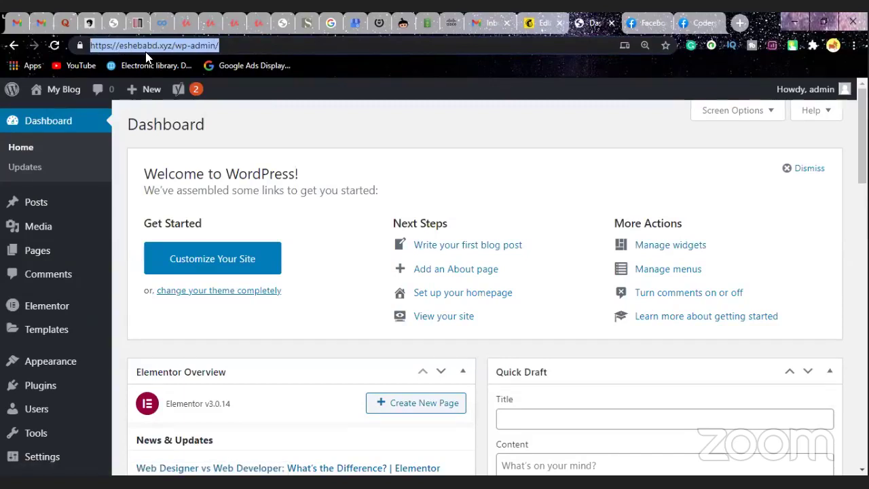
{"action": "left_click", "coordinate": [566, 27]}
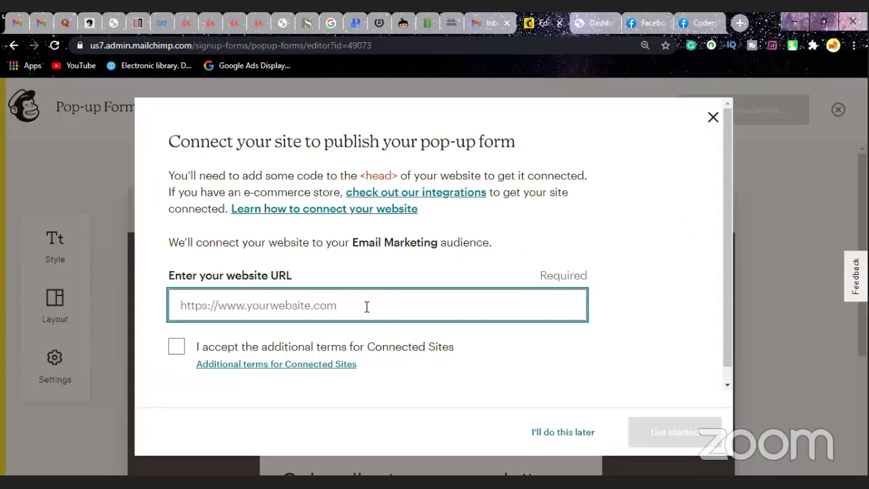
{"action": "key", "text": "ctrl+v"}
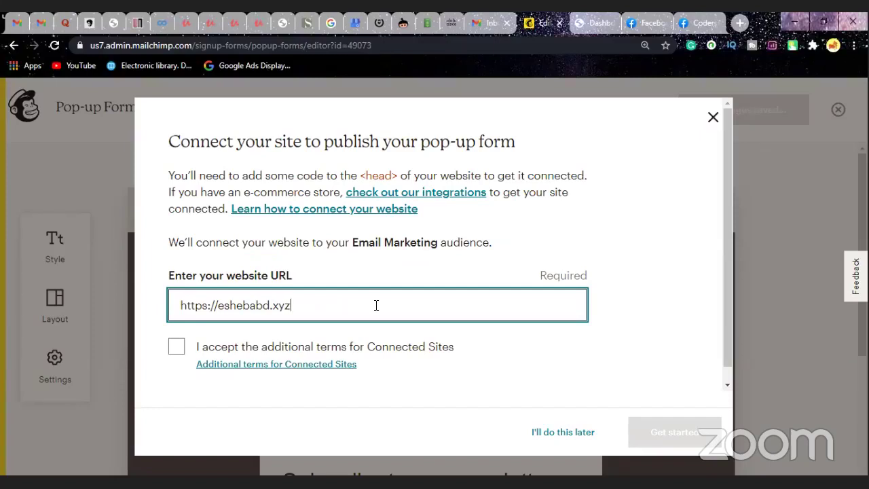
{"action": "left_click", "coordinate": [183, 349]}
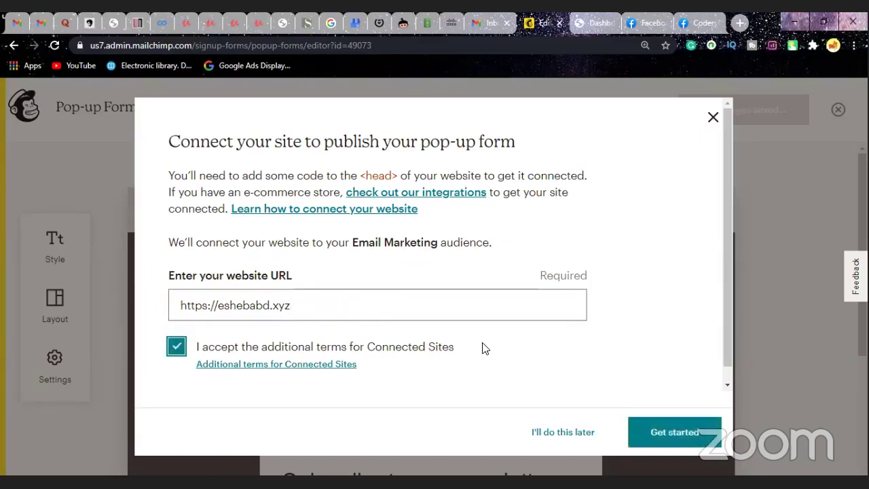
{"action": "scroll", "coordinate": [483, 349], "scroll_direction": "down", "scroll_amount": 1}
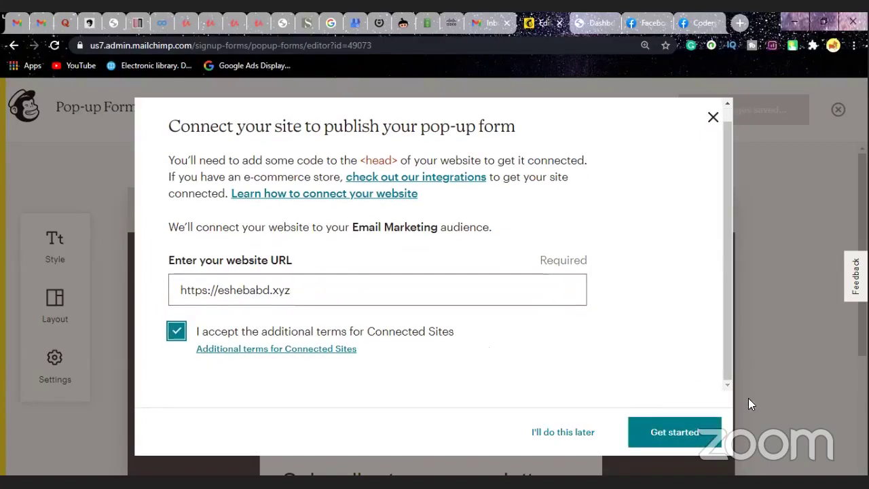
{"action": "left_click", "coordinate": [686, 431]}
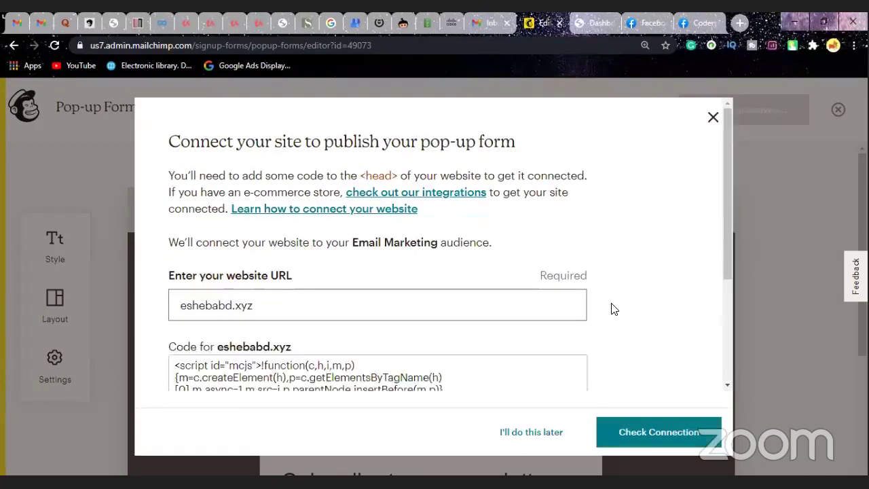
Copy the generated connection code for eshebabd.xyz to the clipboard.
{"action": "scroll", "coordinate": [481, 290], "scroll_direction": "down", "scroll_amount": 2}
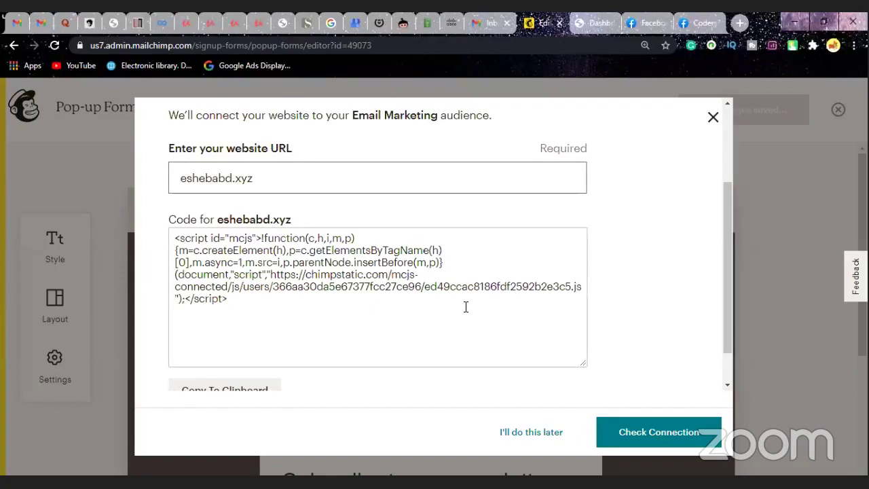
{"action": "scroll", "coordinate": [466, 307], "scroll_direction": "down", "scroll_amount": 1}
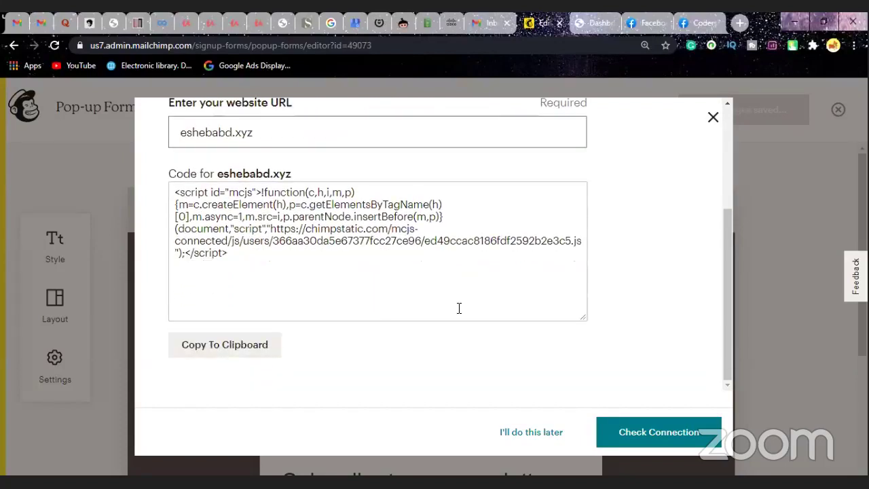
{"action": "left_click", "coordinate": [219, 347]}
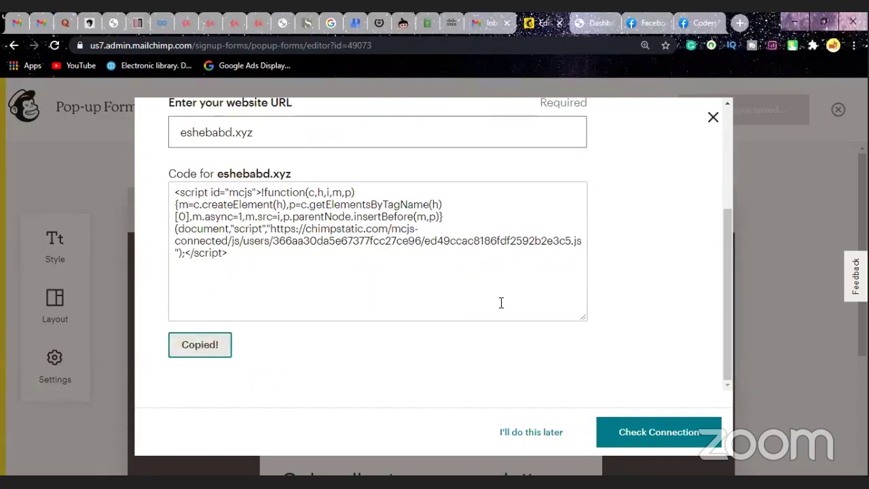
Return to the blog's WordPress dashboard and open the settings of the Insert Headers and Footers plugin.
{"action": "left_click", "coordinate": [600, 25]}
{"action": "mouse_move", "coordinate": [50, 353]}
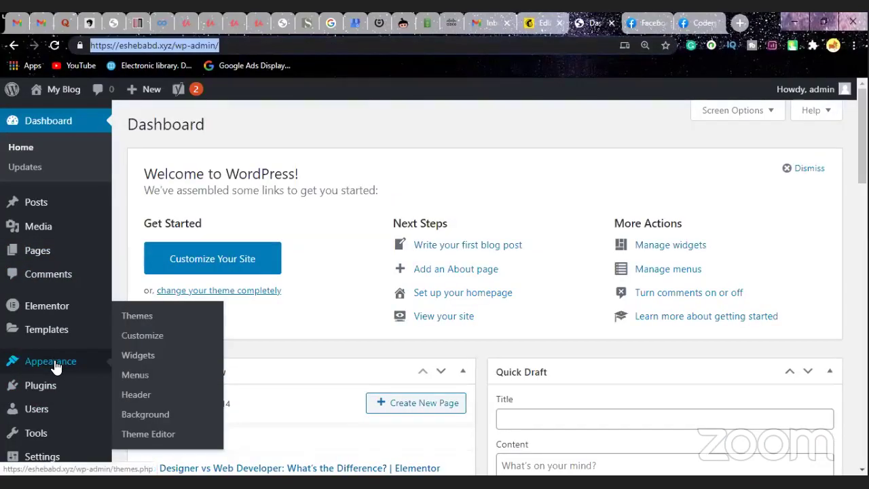
{"action": "scroll", "coordinate": [55, 369], "scroll_direction": "down", "scroll_amount": 2}
{"action": "mouse_move", "coordinate": [51, 399]}
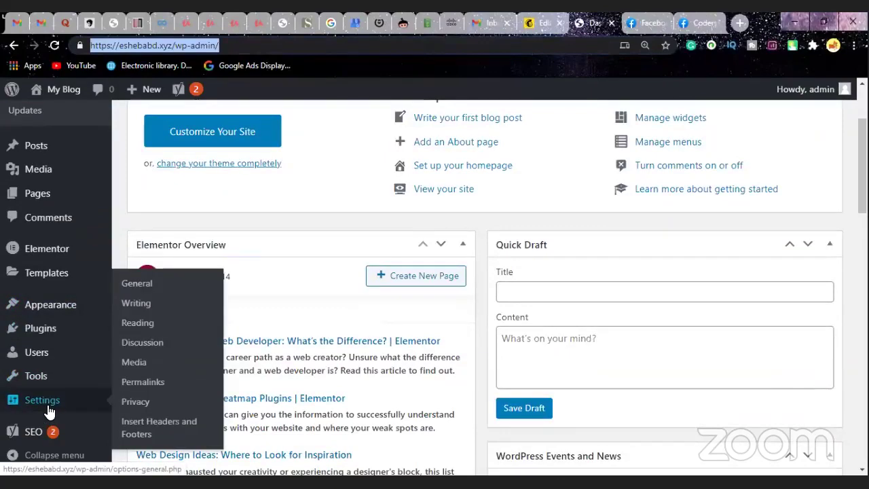
{"action": "left_click", "coordinate": [184, 429]}
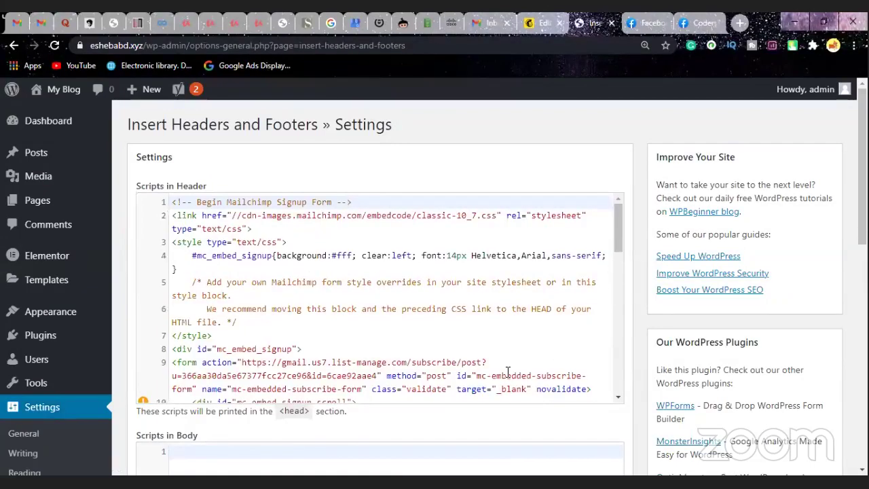
Paste the copied mcjs script on a new line after the signup form code in Scripts in Header and save the settings.
{"action": "scroll", "coordinate": [508, 373], "scroll_direction": "down", "scroll_amount": 3}
{"action": "scroll", "coordinate": [508, 372], "scroll_direction": "down", "scroll_amount": 10}
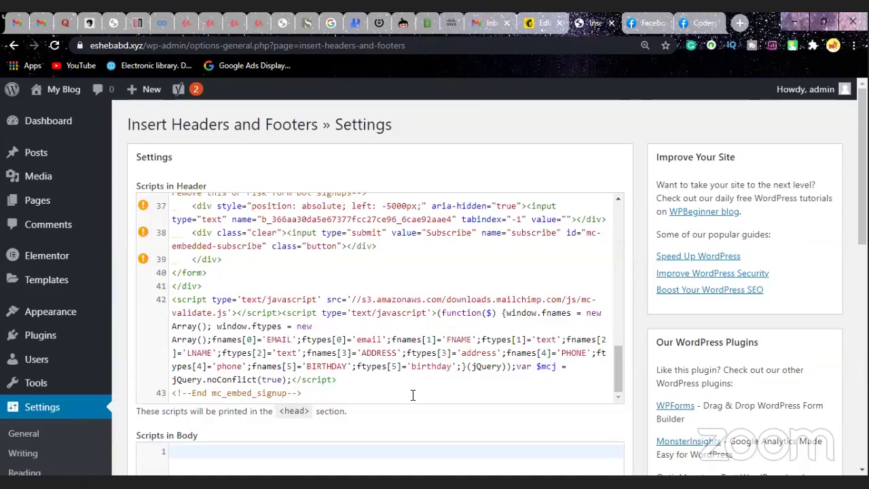
{"action": "scroll", "coordinate": [411, 395], "scroll_direction": "down", "scroll_amount": 3}
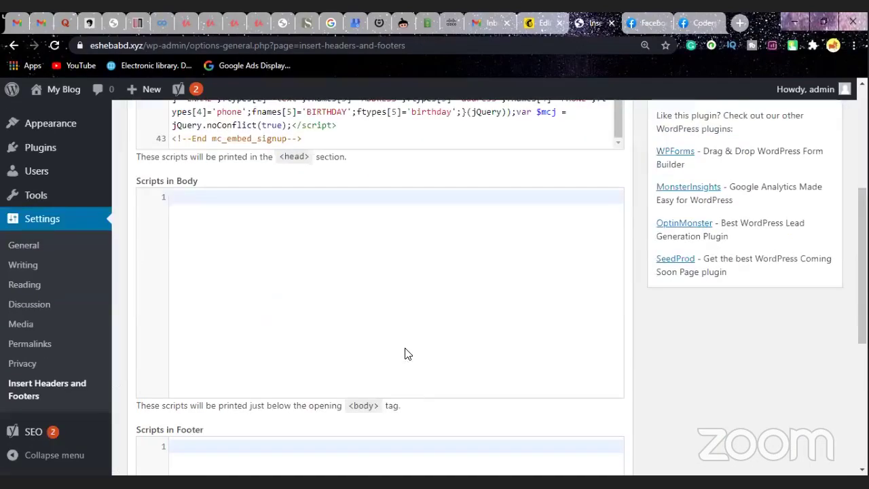
{"action": "scroll", "coordinate": [406, 353], "scroll_direction": "up", "scroll_amount": 4}
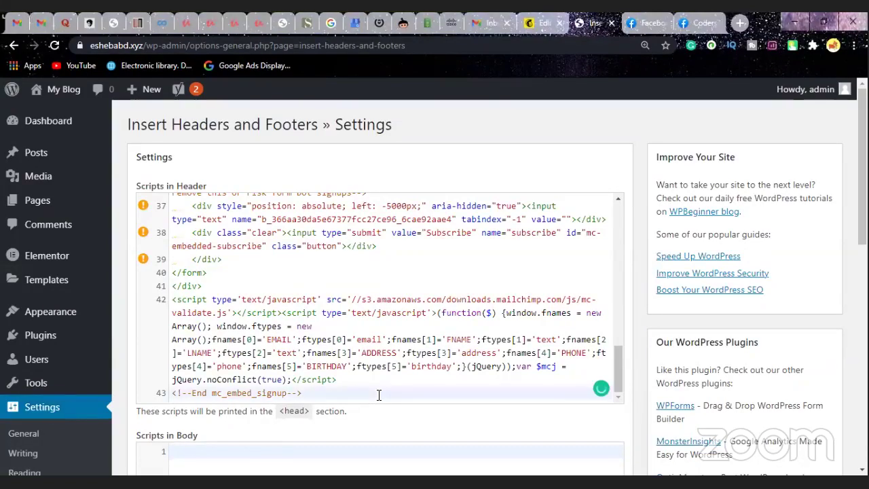
{"action": "left_click", "coordinate": [378, 395]}
{"action": "key", "text": "Return"}
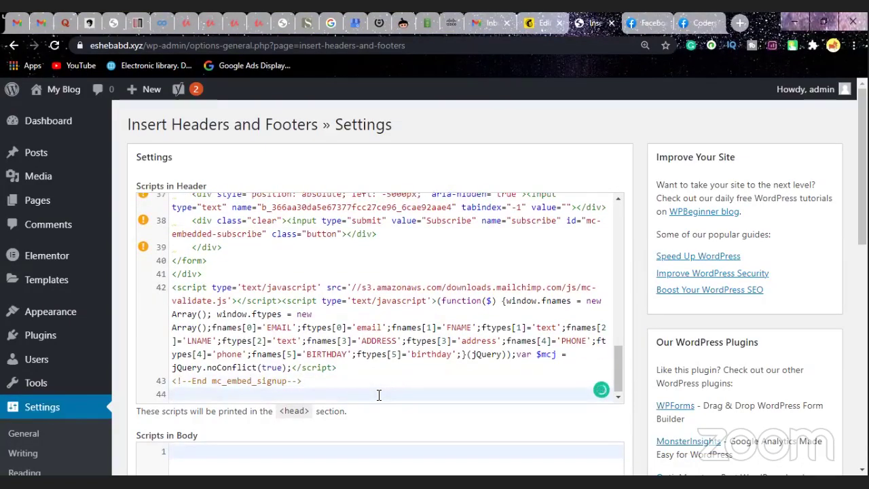
{"action": "key", "text": "ctrl+v"}
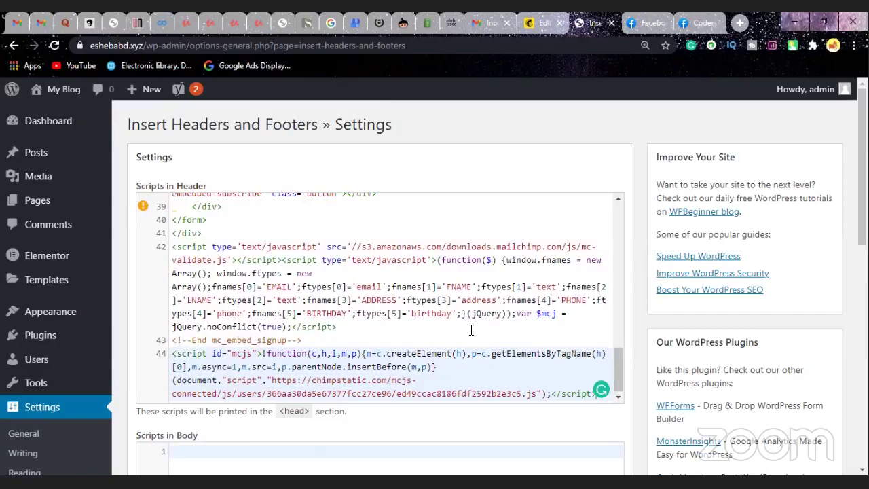
{"action": "scroll", "coordinate": [471, 330], "scroll_direction": "down", "scroll_amount": 8}
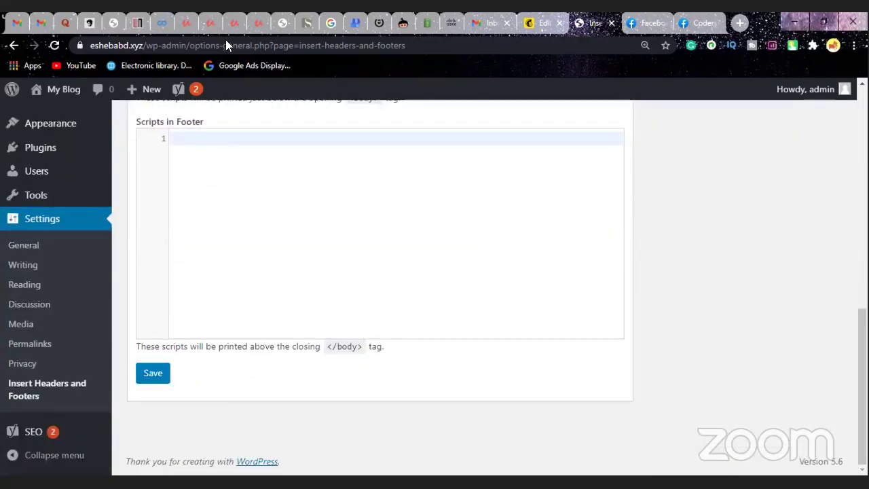
{"action": "left_click", "coordinate": [153, 374]}
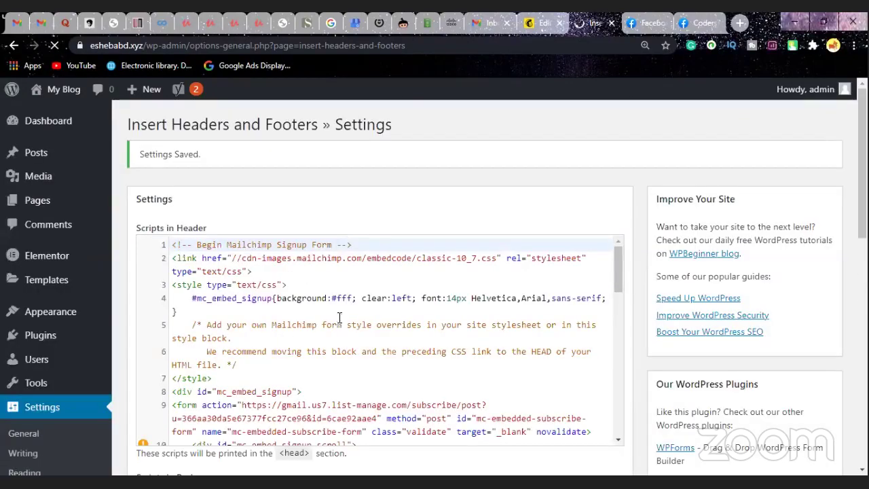
Open the live blog and look through its front page for the Mailchimp forms, reloading the page once.
{"action": "mouse_move", "coordinate": [41, 97]}
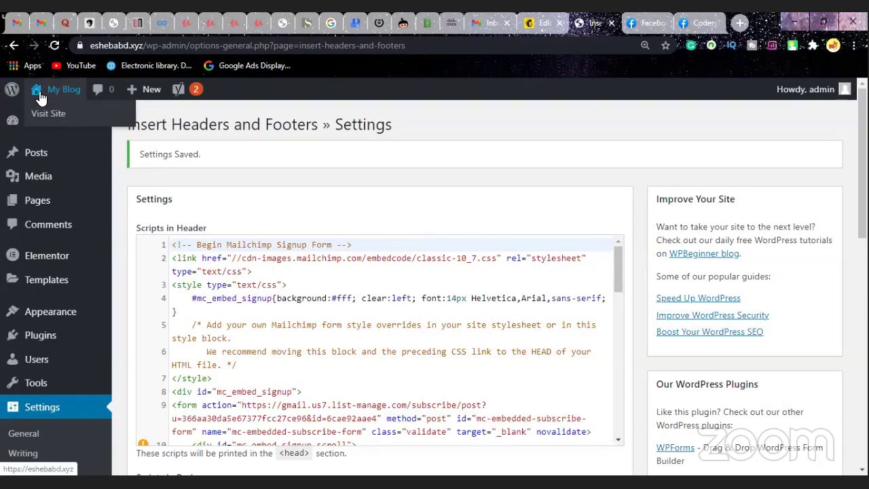
{"action": "left_click", "coordinate": [40, 94]}
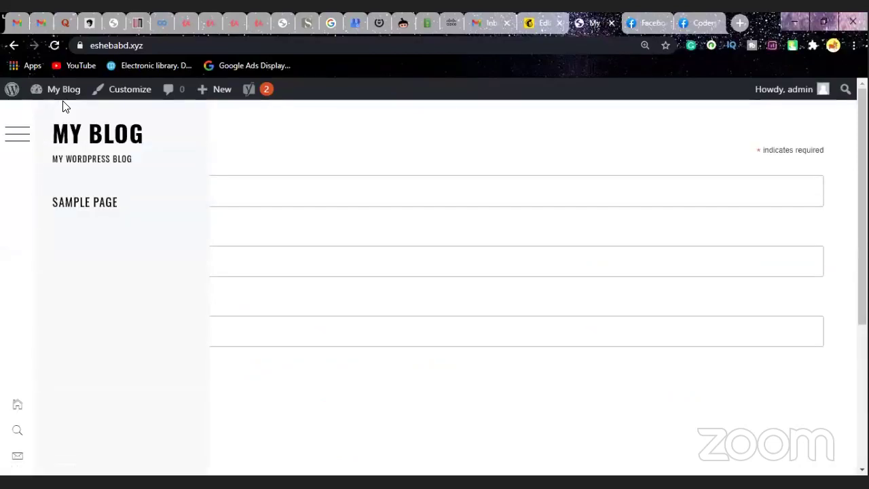
{"action": "scroll", "coordinate": [346, 261], "scroll_direction": "down", "scroll_amount": 4}
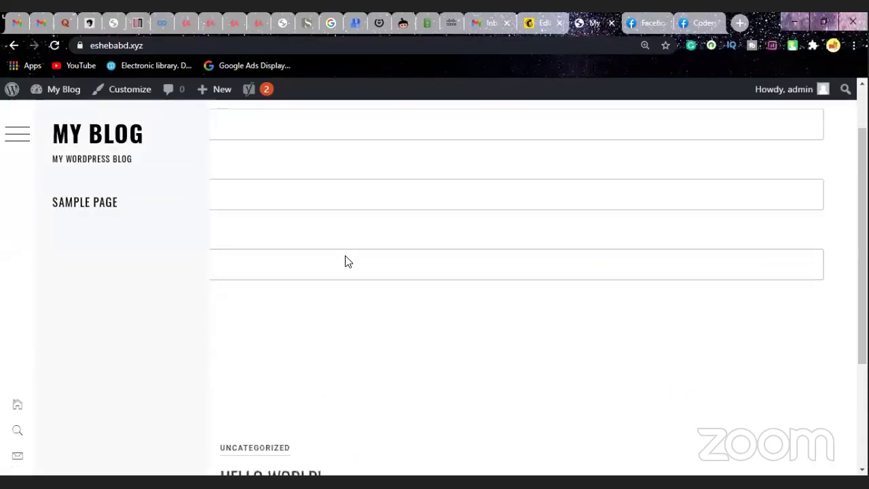
{"action": "scroll", "coordinate": [347, 271], "scroll_direction": "up", "scroll_amount": 4}
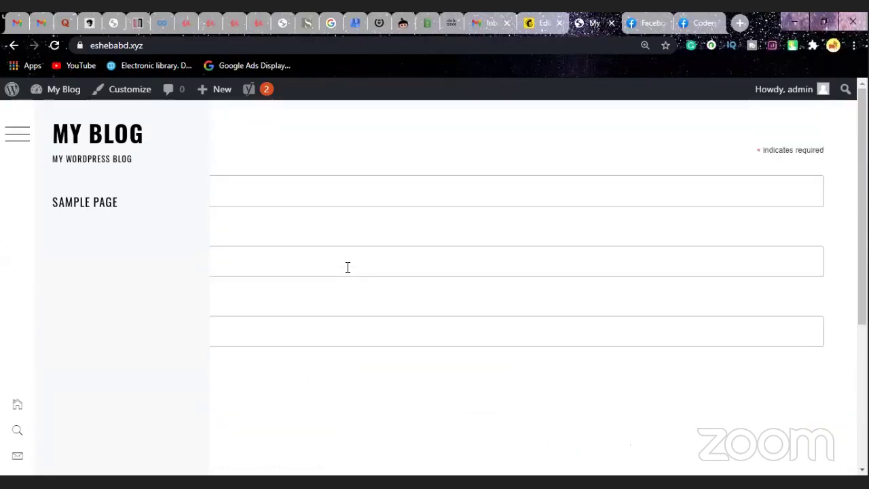
{"action": "scroll", "coordinate": [347, 268], "scroll_direction": "down", "scroll_amount": 1}
{"action": "scroll", "coordinate": [348, 267], "scroll_direction": "up", "scroll_amount": 1}
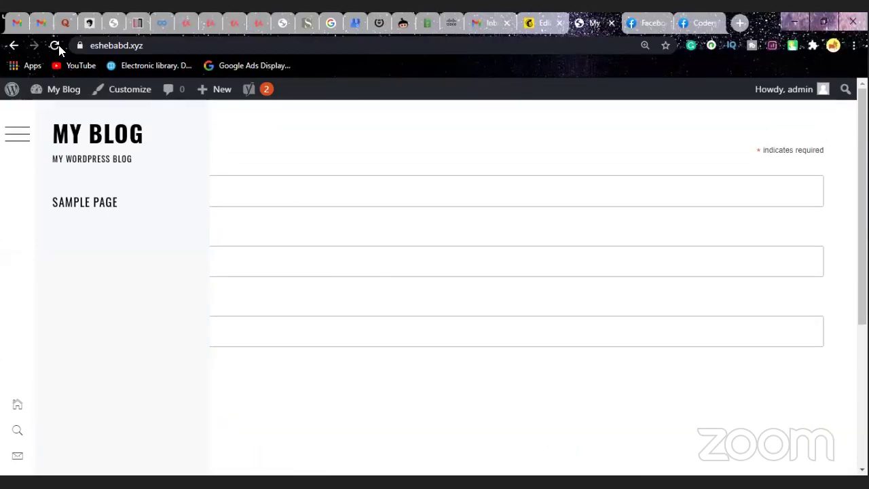
{"action": "left_click", "coordinate": [56, 45]}
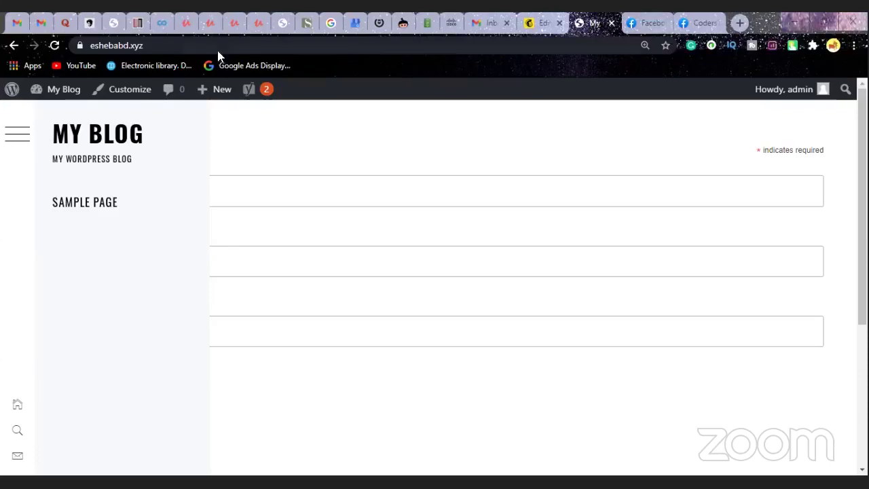
Return to the WordPress dashboard and open the settings of the Insert Headers and Footers plugin.
{"action": "mouse_move", "coordinate": [68, 97]}
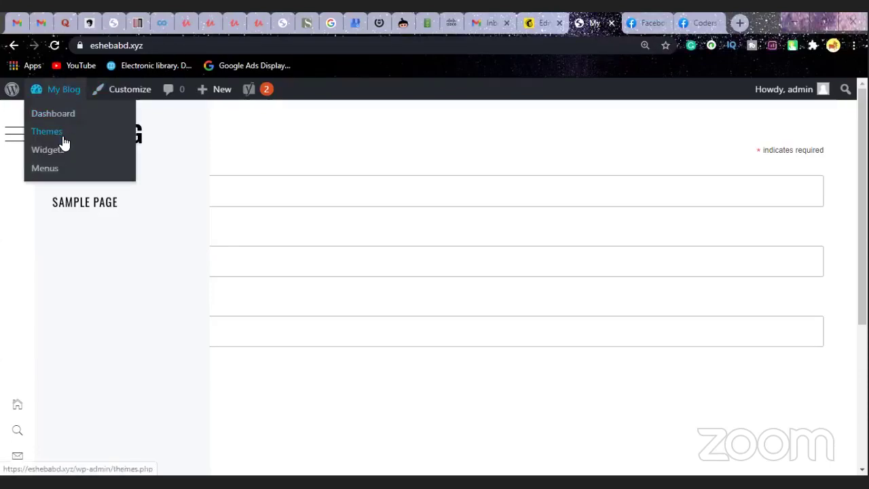
{"action": "left_click", "coordinate": [58, 115]}
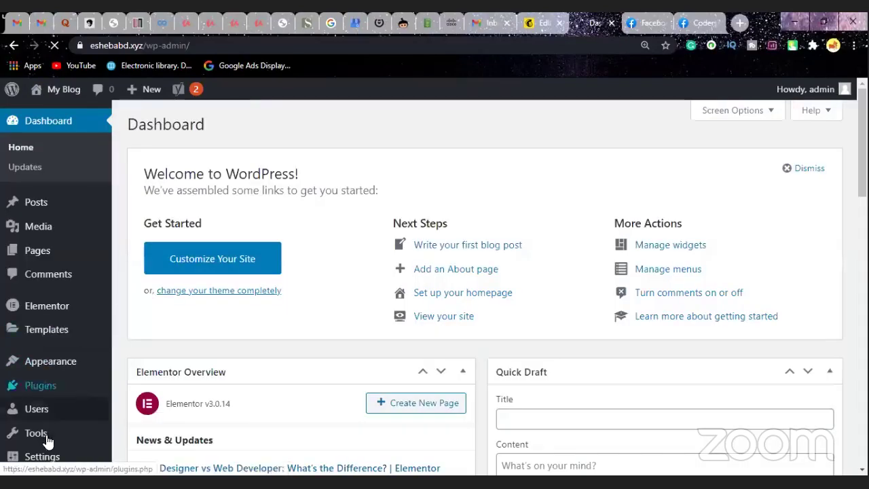
{"action": "scroll", "coordinate": [49, 441], "scroll_direction": "down", "scroll_amount": 1}
{"action": "scroll", "coordinate": [48, 441], "scroll_direction": "down", "scroll_amount": 1}
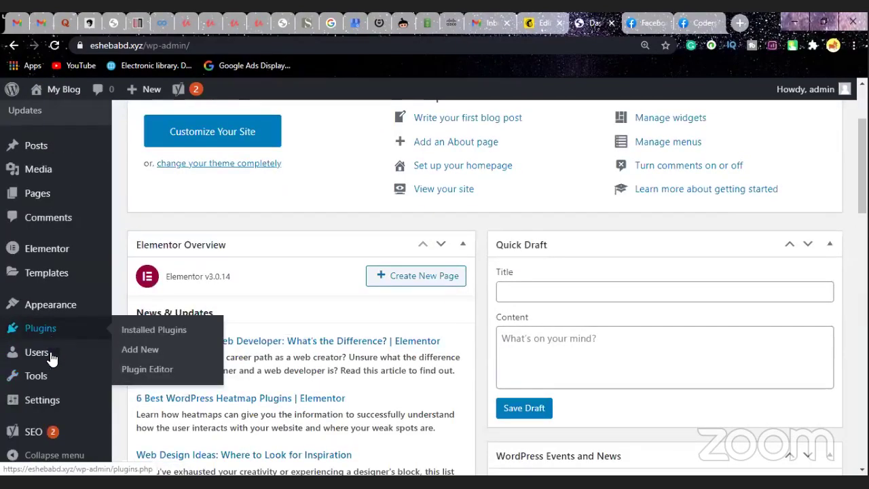
{"action": "mouse_move", "coordinate": [48, 412]}
{"action": "left_click", "coordinate": [140, 421]}
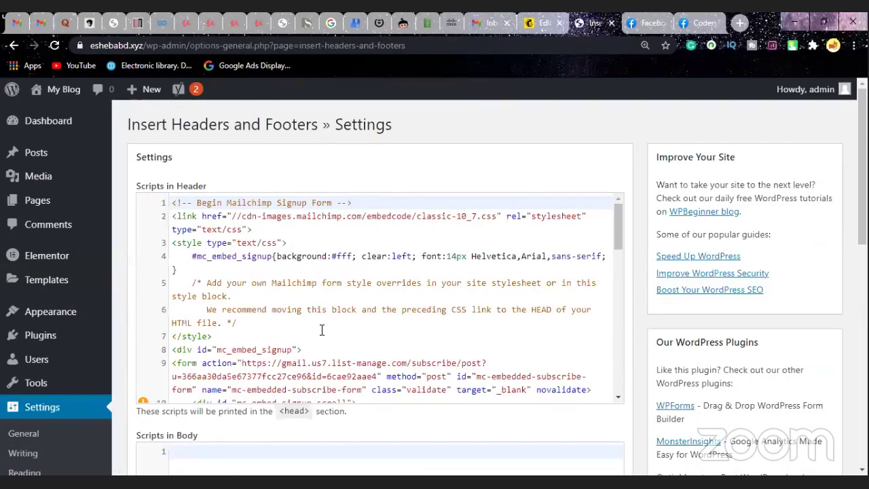
Delete the signup form code in Scripts in Header from the End mc_embed_signup comment back into the form action line, keeping the mcjs script.
{"action": "scroll", "coordinate": [343, 329], "scroll_direction": "down", "scroll_amount": 5}
{"action": "scroll", "coordinate": [339, 332], "scroll_direction": "down", "scroll_amount": 10}
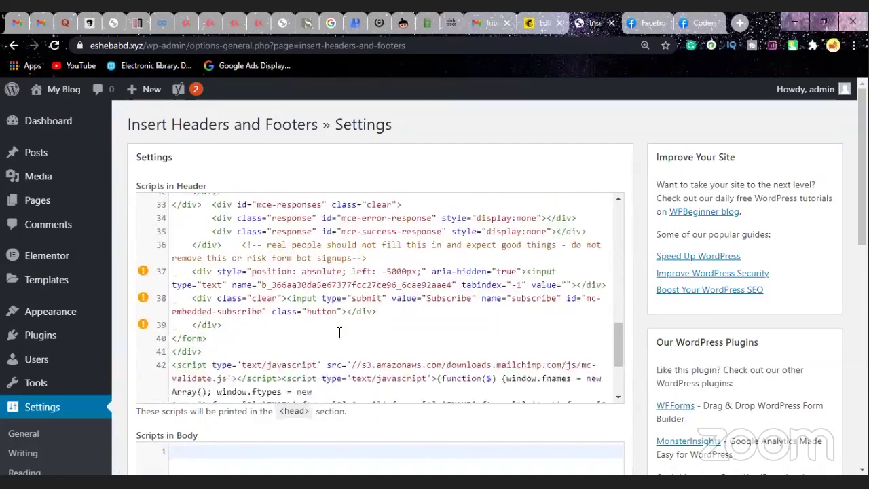
{"action": "scroll", "coordinate": [340, 332], "scroll_direction": "down", "scroll_amount": 2}
{"action": "left_click", "coordinate": [329, 335]}
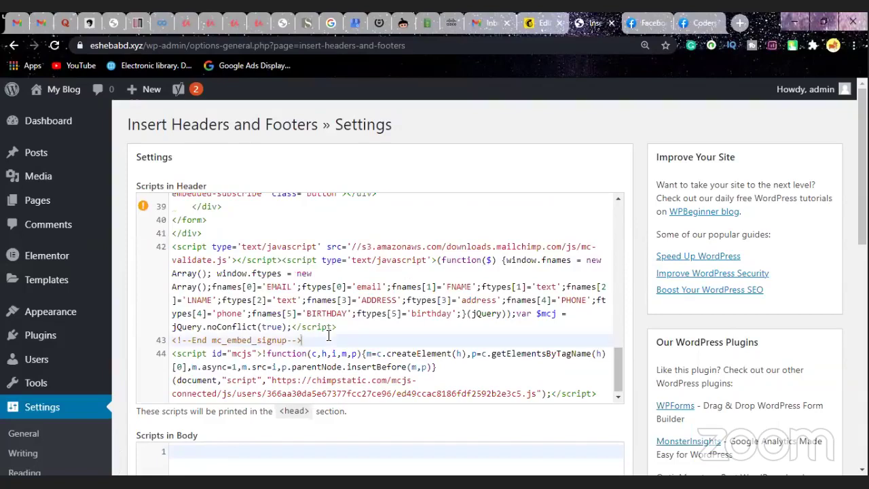
{"action": "key", "text": "BackSpace"}
{"action": "key", "text": "BackSpace"}
{"action": "key", "text": "BackSpace"}
{"action": "key", "text": "BackSpace"}
{"action": "key", "text": "BackSpace"}
{"action": "key", "text": "BackSpace"}
{"action": "key", "text": "BackSpace"}
{"action": "key", "text": "BackSpace"}
{"action": "key", "text": "BackSpace"}
{"action": "key", "text": "BackSpace"}
{"action": "key", "text": "BackSpace"}
{"action": "key", "text": "BackSpace"}
{"action": "key", "text": "BackSpace"}
{"action": "key", "text": "BackSpace"}
{"action": "key", "text": "BackSpace"}
{"action": "key", "text": "BackSpace"}
{"action": "key", "text": "BackSpace"}
{"action": "key", "text": "BackSpace"}
{"action": "key", "text": "BackSpace"}
{"action": "key", "text": "BackSpace"}
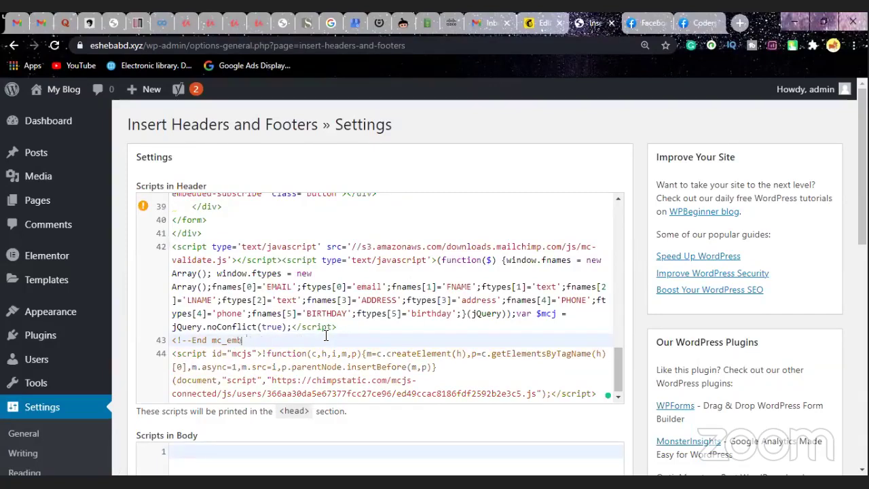
{"action": "key", "text": "BackSpace"}
{"action": "key", "text": "BackSpace"}
{"action": "key", "text": "BackSpace"}
{"action": "key", "text": "BackSpace"}
{"action": "key", "text": "BackSpace"}
{"action": "key", "text": "BackSpace"}
{"action": "key", "text": "BackSpace"}
{"action": "key", "text": "BackSpace"}
{"action": "key", "text": "BackSpace"}
{"action": "key", "text": "BackSpace"}
{"action": "key", "text": "BackSpace"}
{"action": "key", "text": "BackSpace"}
{"action": "key", "text": "BackSpace"}
{"action": "key", "text": "BackSpace"}
{"action": "key", "text": "BackSpace"}
{"action": "key", "text": "BackSpace"}
{"action": "key", "text": "BackSpace"}
{"action": "key", "text": "BackSpace"}
{"action": "key", "text": "BackSpace"}
{"action": "key", "text": "BackSpace"}
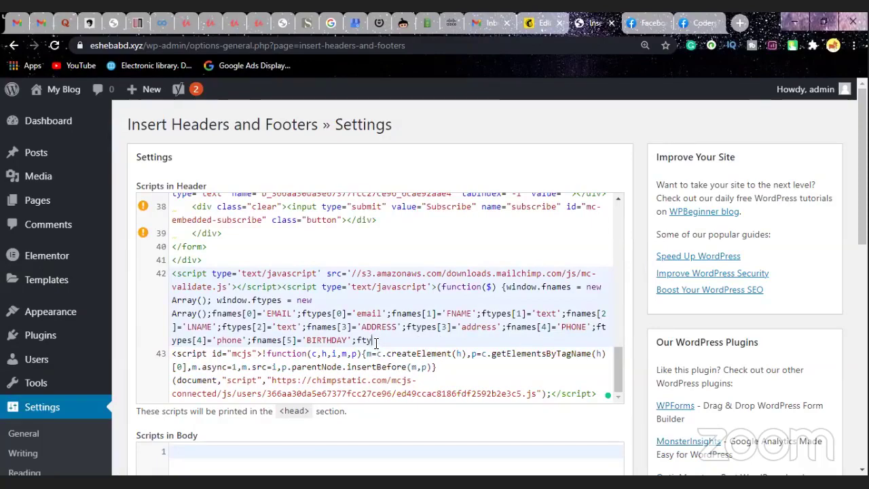
{"action": "left_click_drag", "start_coordinate": [373, 339], "coordinate": [170, 194]}
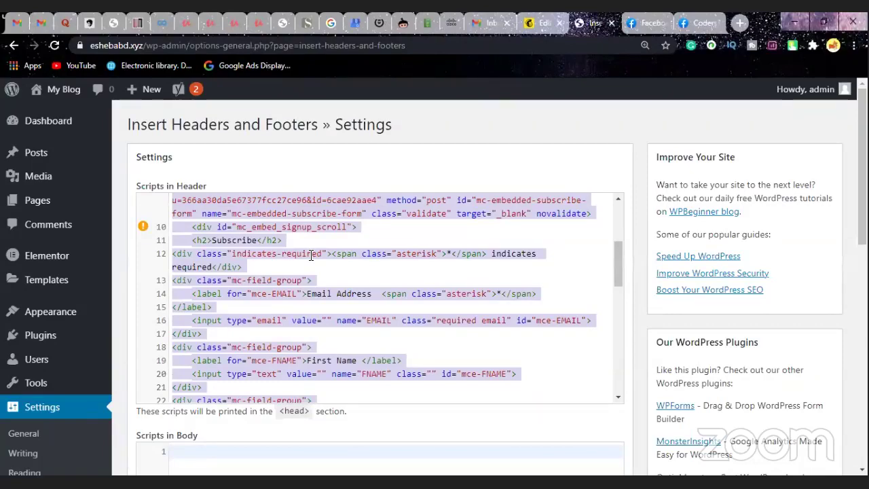
{"action": "key", "text": "BackSpace"}
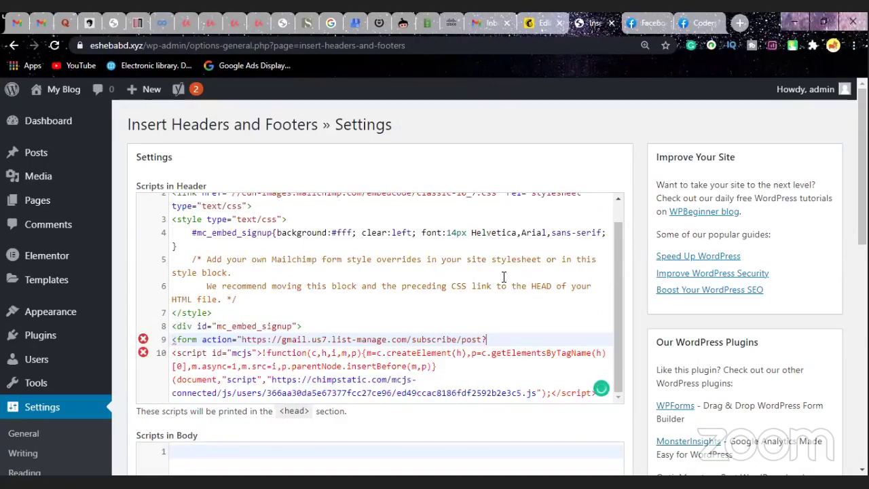
Delete all remaining code in Scripts in Header, including the mcjs script, so the box is empty.
{"action": "left_click_drag", "start_coordinate": [617, 301], "coordinate": [614, 239]}
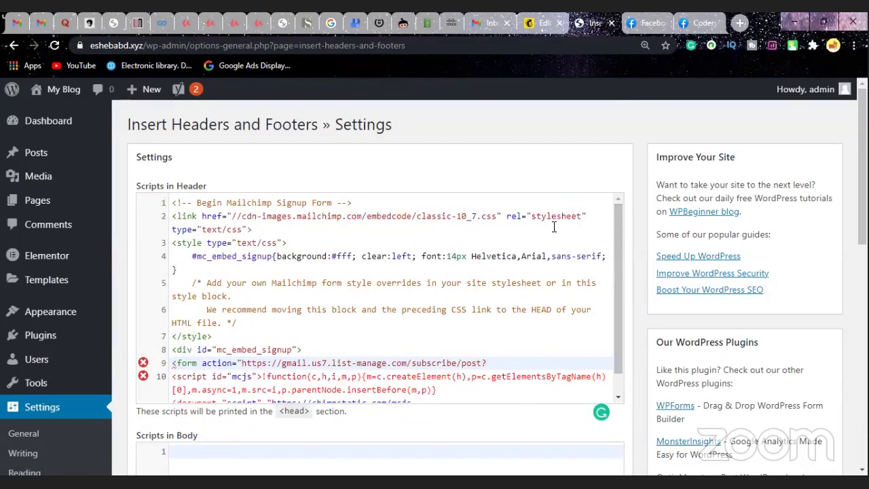
{"action": "scroll", "coordinate": [534, 315], "scroll_direction": "down", "scroll_amount": 1}
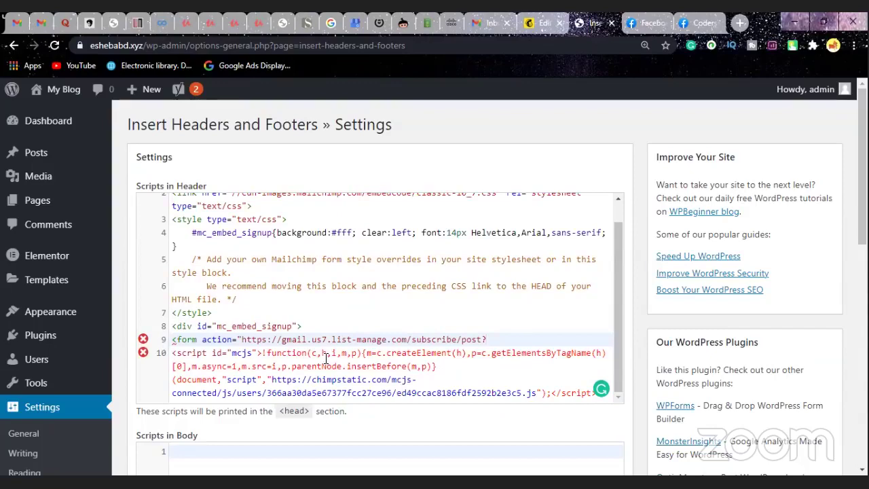
{"action": "scroll", "coordinate": [325, 357], "scroll_direction": "down", "scroll_amount": 1}
{"action": "left_click", "coordinate": [576, 333]}
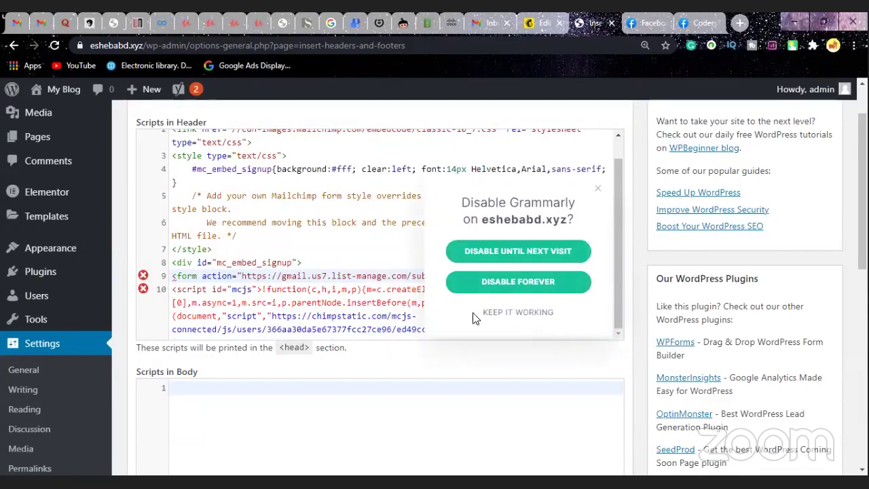
{"action": "left_click", "coordinate": [597, 189]}
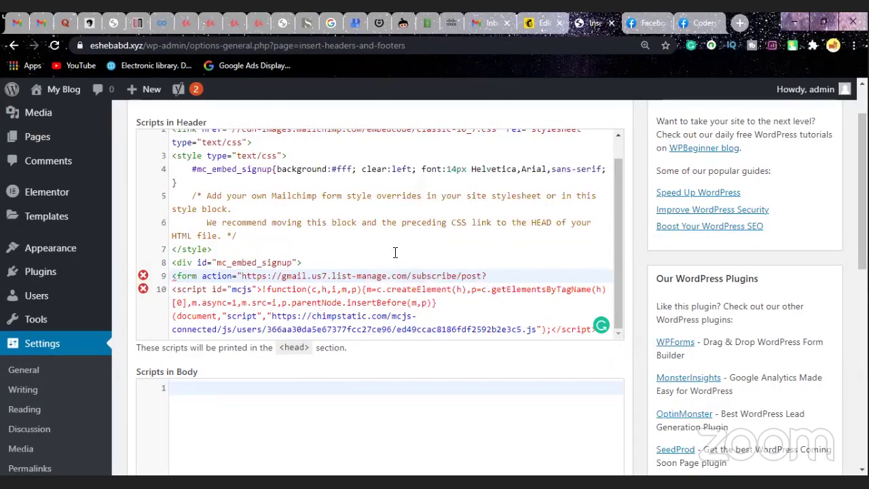
{"action": "scroll", "coordinate": [345, 218], "scroll_direction": "up", "scroll_amount": 1}
{"action": "scroll", "coordinate": [197, 214], "scroll_direction": "up", "scroll_amount": 1}
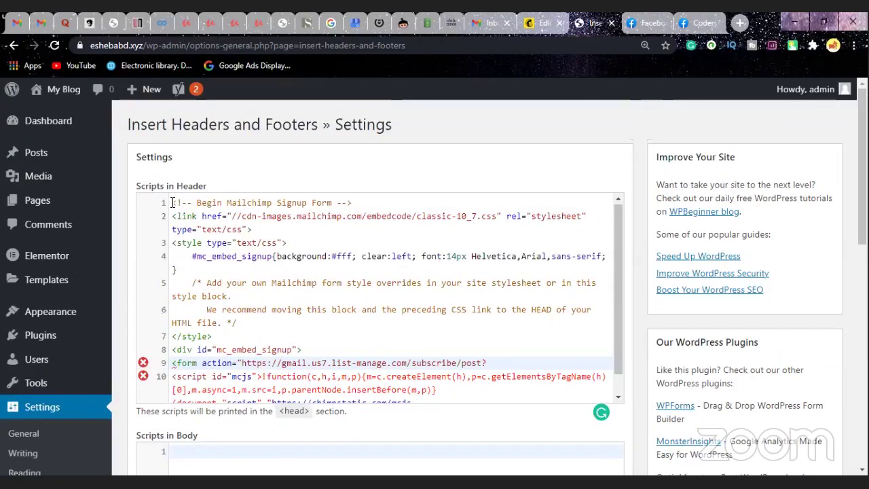
{"action": "left_click_drag", "start_coordinate": [174, 203], "coordinate": [619, 403]}
{"action": "key", "text": "BackSpace"}
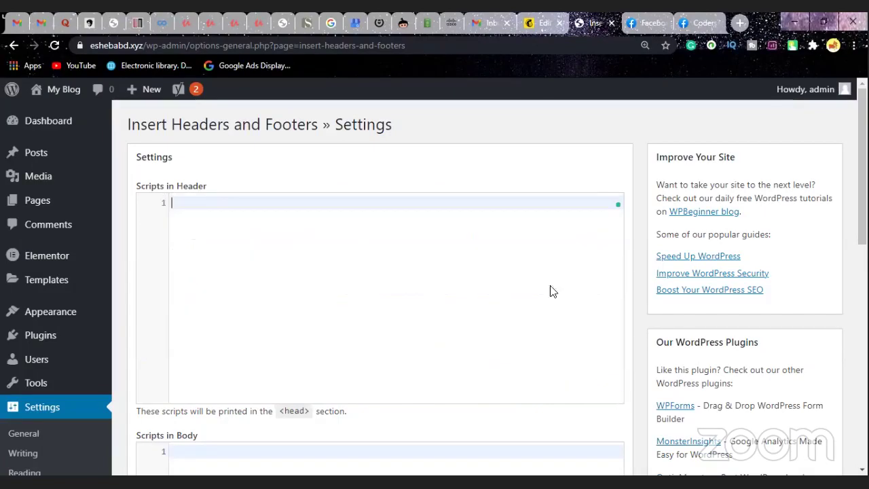
Switch to Mailchimp to copy the connection code for eshebabd.xyz again and return to the plugin settings.
{"action": "left_click", "coordinate": [533, 26]}
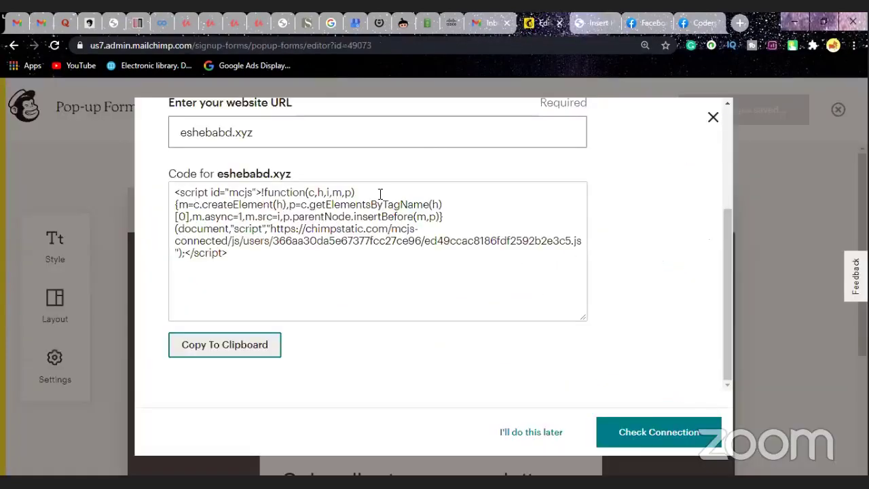
{"action": "left_click", "coordinate": [230, 359]}
{"action": "left_click", "coordinate": [595, 25]}
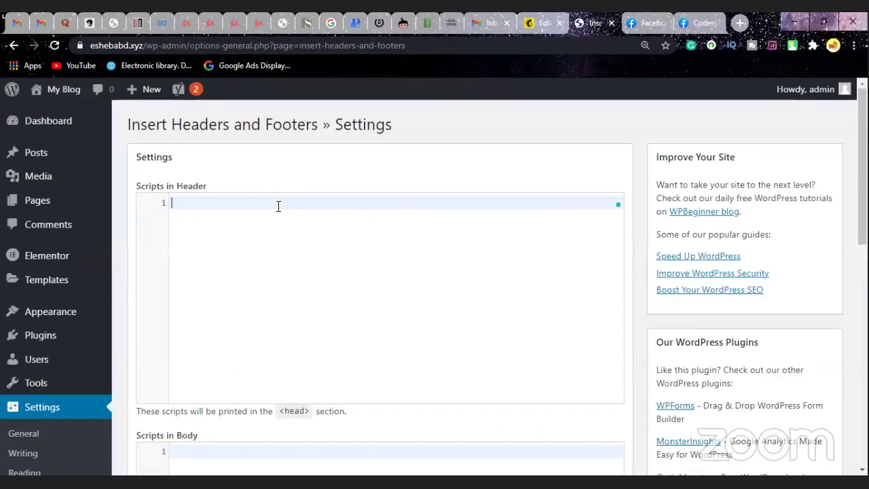
Paste the mcjs script as the only code in Scripts in Header and save the settings.
{"action": "key", "text": "ctrl+v"}
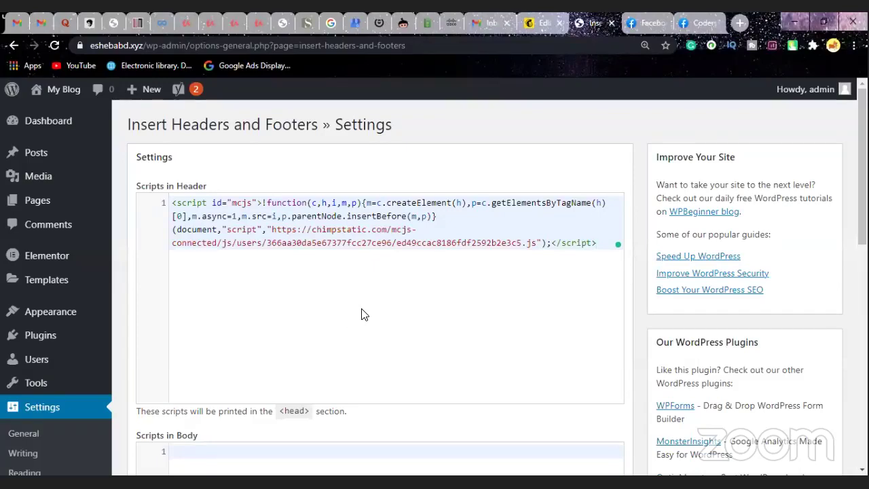
{"action": "scroll", "coordinate": [334, 344], "scroll_direction": "down", "scroll_amount": 8}
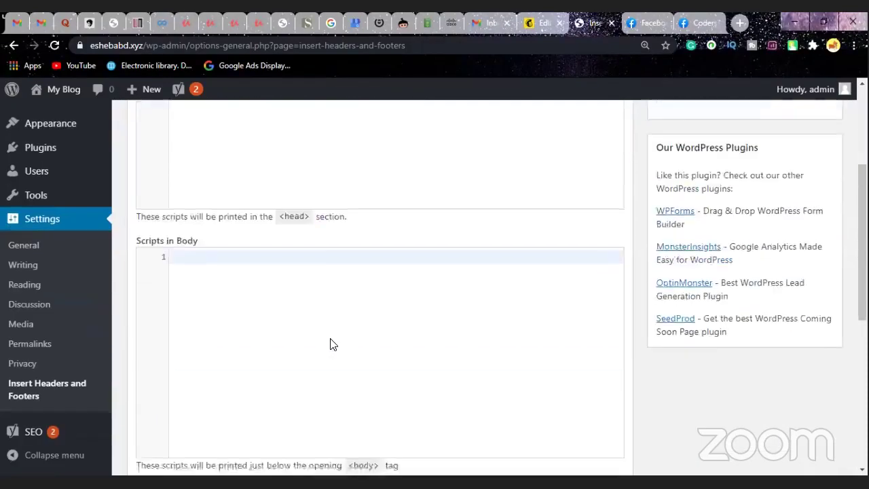
{"action": "left_click", "coordinate": [155, 373]}
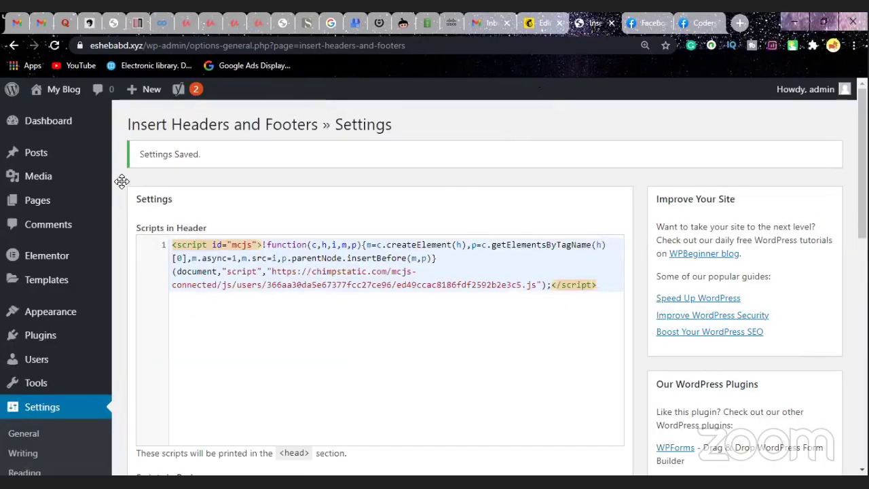
Check the live blog's front page and go back to the WordPress dashboard.
{"action": "left_click", "coordinate": [61, 95]}
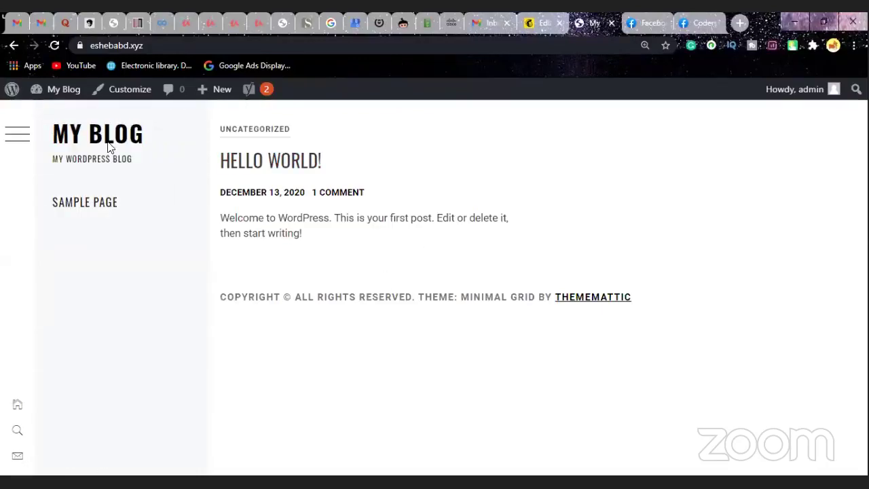
{"action": "mouse_move", "coordinate": [52, 95]}
{"action": "left_click", "coordinate": [52, 115]}
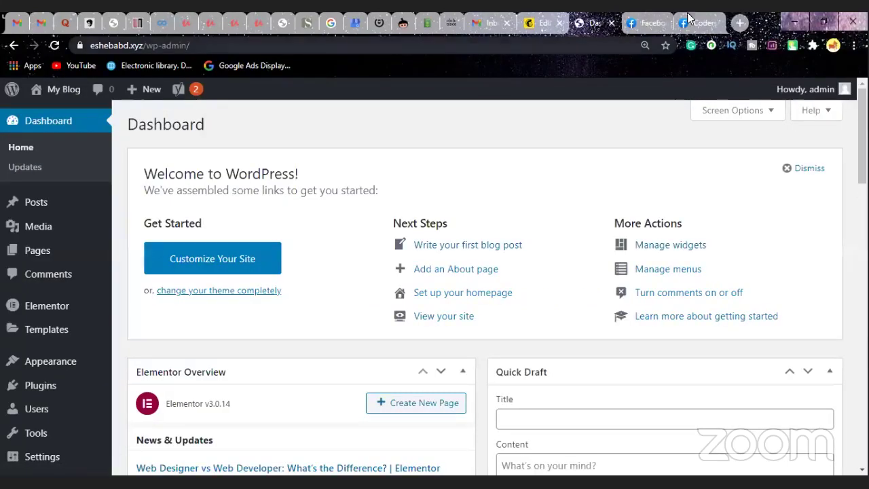
In Mailchimp, check the connection of eshebabd.xyz, turn on the pop-up form for that site and close the dialog.
{"action": "left_click", "coordinate": [538, 24]}
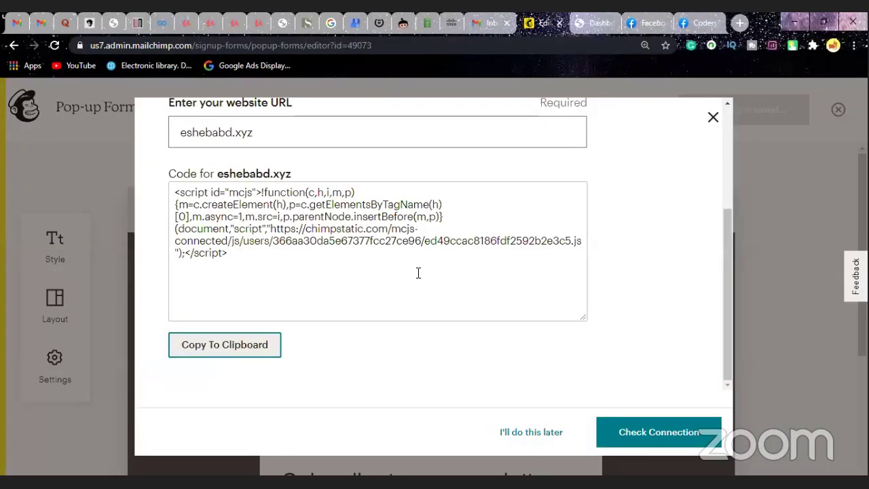
{"action": "scroll", "coordinate": [480, 265], "scroll_direction": "up", "scroll_amount": 3}
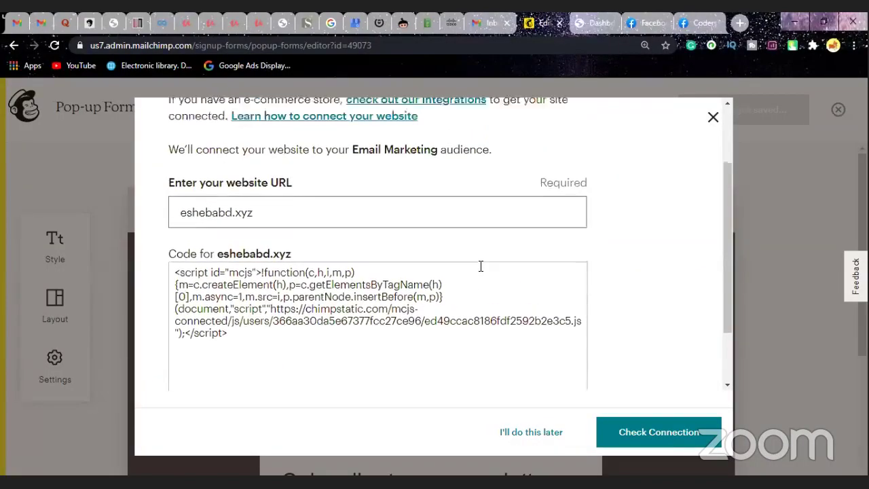
{"action": "scroll", "coordinate": [482, 268], "scroll_direction": "down", "scroll_amount": 2}
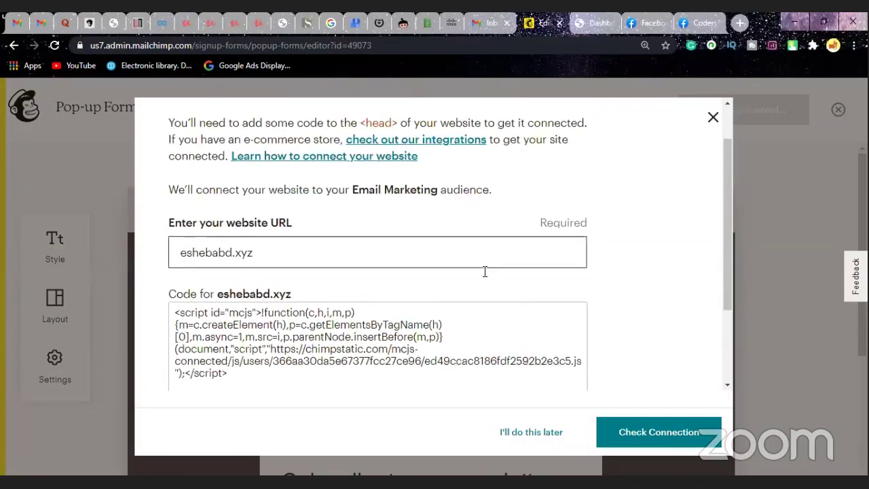
{"action": "left_click", "coordinate": [656, 437]}
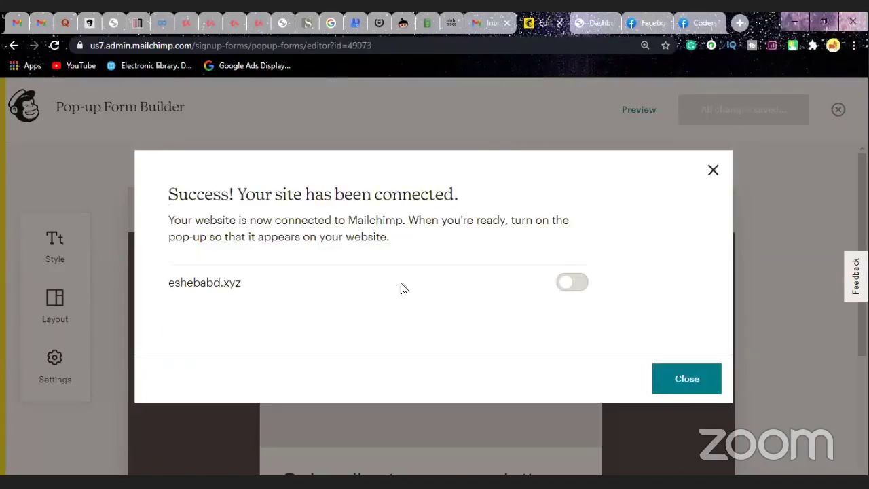
{"action": "left_click", "coordinate": [578, 284]}
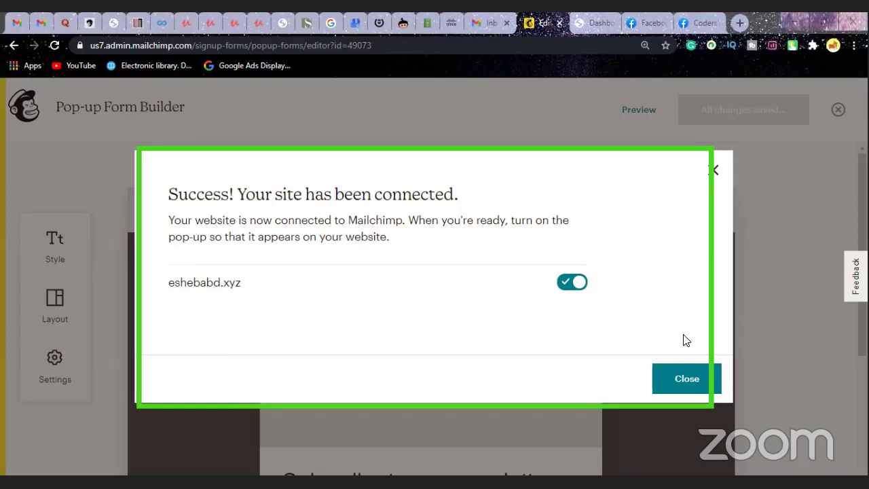
{"action": "left_click", "coordinate": [694, 378]}
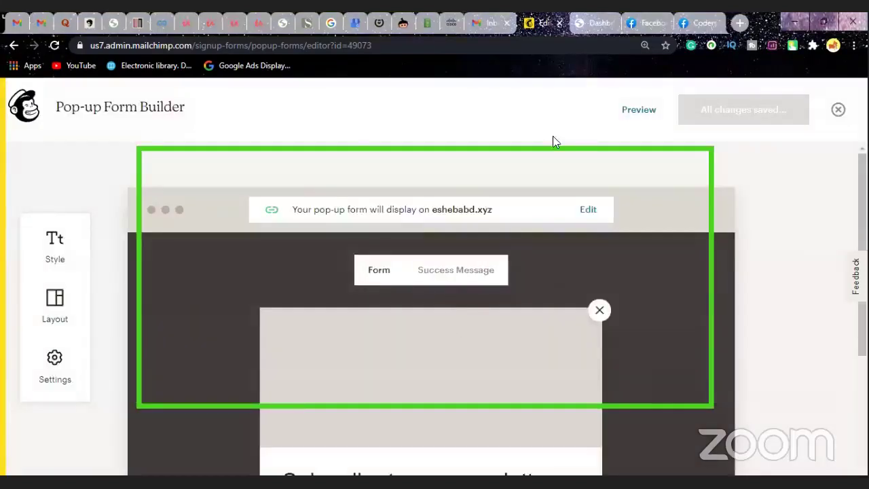
Examine the layout options available for the pop-up form in the Pop-up Form Builder, then leave the layout choices.
{"action": "left_click", "coordinate": [597, 23]}
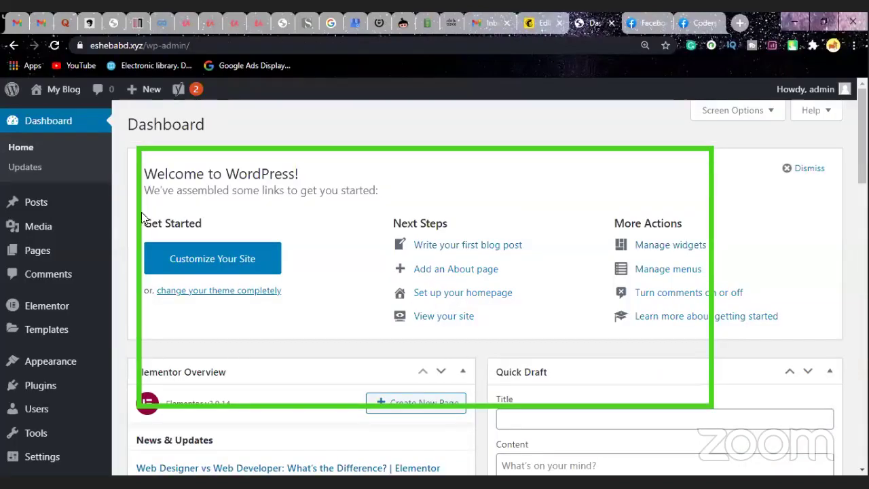
{"action": "left_click", "coordinate": [538, 27]}
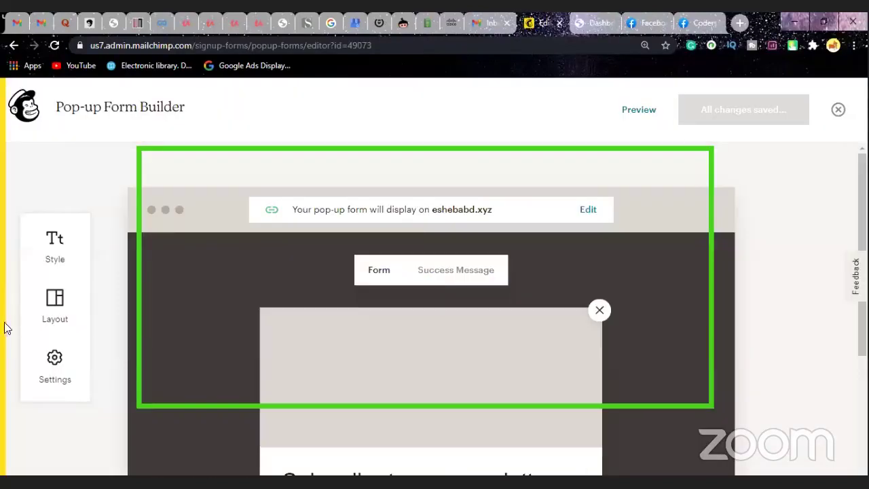
{"action": "left_click", "coordinate": [64, 313]}
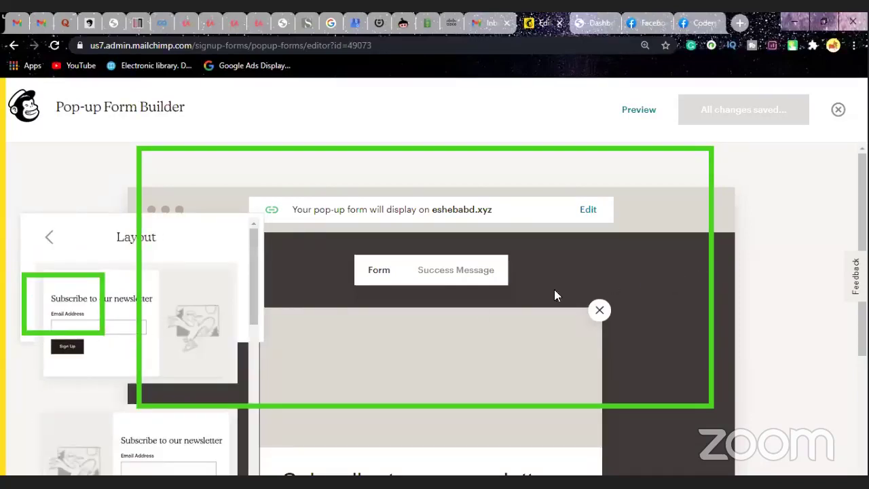
{"action": "scroll", "coordinate": [459, 322], "scroll_direction": "down", "scroll_amount": 1}
{"action": "scroll", "coordinate": [460, 321], "scroll_direction": "down", "scroll_amount": 2}
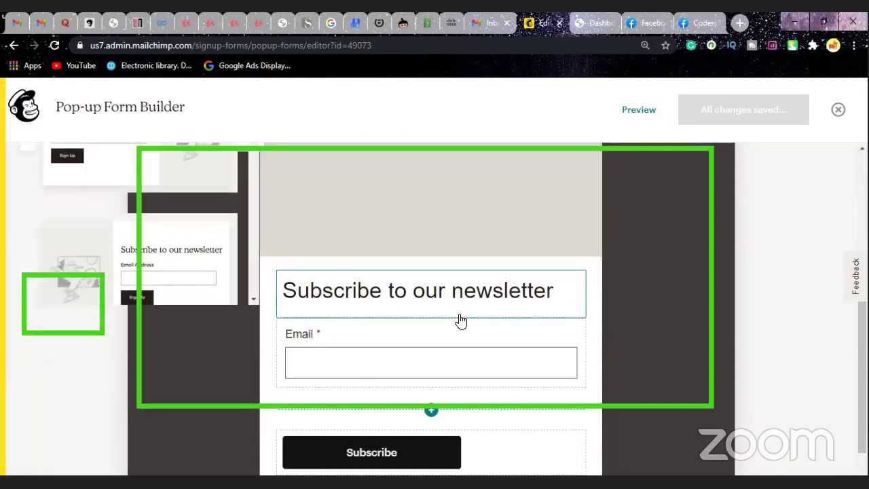
{"action": "scroll", "coordinate": [460, 321], "scroll_direction": "down", "scroll_amount": 1}
{"action": "scroll", "coordinate": [459, 321], "scroll_direction": "up", "scroll_amount": 4}
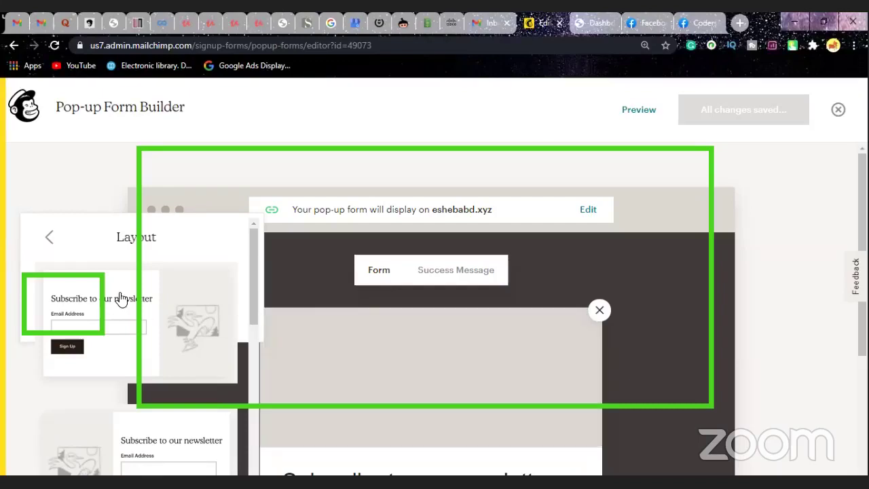
{"action": "left_click", "coordinate": [51, 237]}
Open the pop-up form's settings and choose Immediately as its display timing.
{"action": "left_click", "coordinate": [54, 373]}
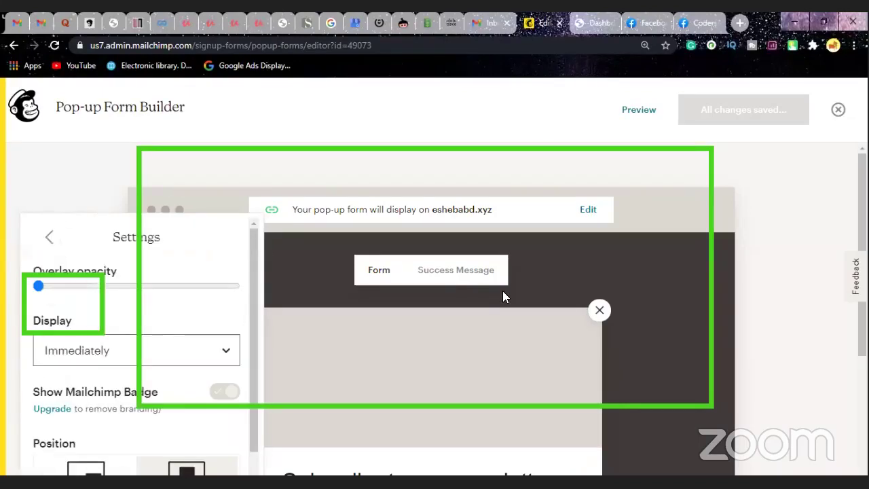
{"action": "scroll", "coordinate": [171, 336], "scroll_direction": "down", "scroll_amount": 3}
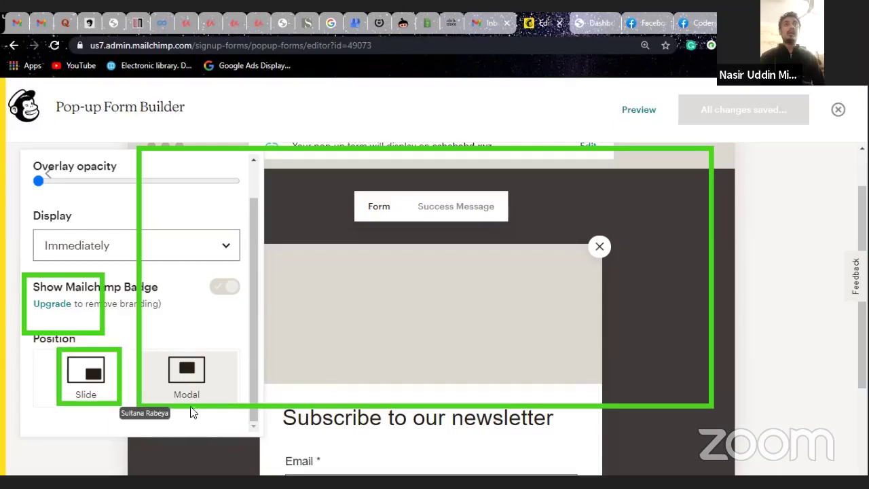
{"action": "left_click", "coordinate": [190, 247]}
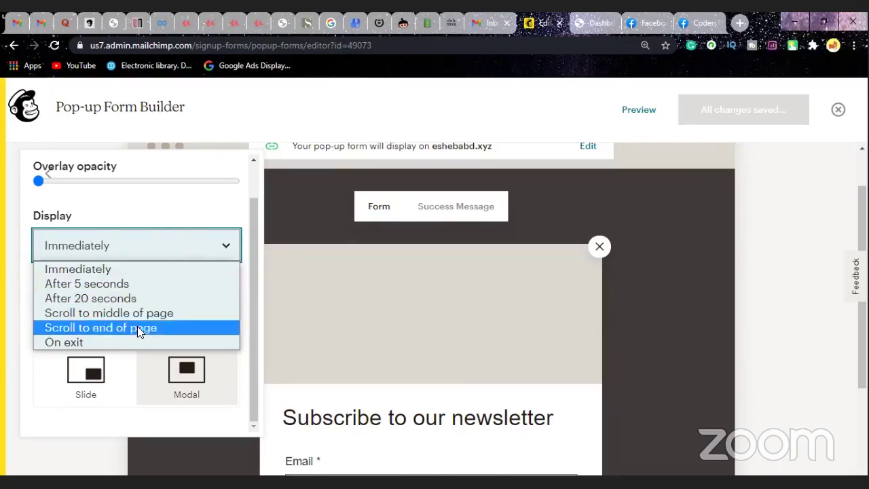
{"action": "left_click", "coordinate": [121, 271]}
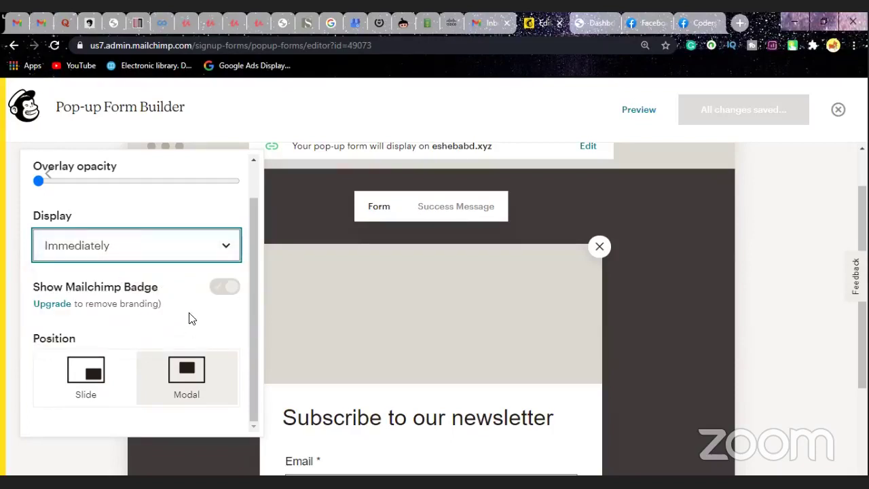
Set the pop-up form's position to Slide.
{"action": "scroll", "coordinate": [167, 316], "scroll_direction": "down", "scroll_amount": 1}
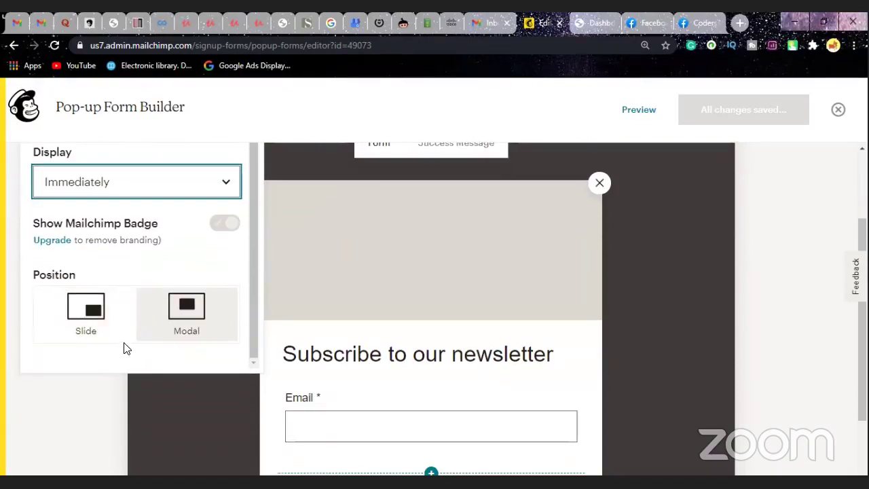
{"action": "scroll", "coordinate": [152, 340], "scroll_direction": "down", "scroll_amount": 1}
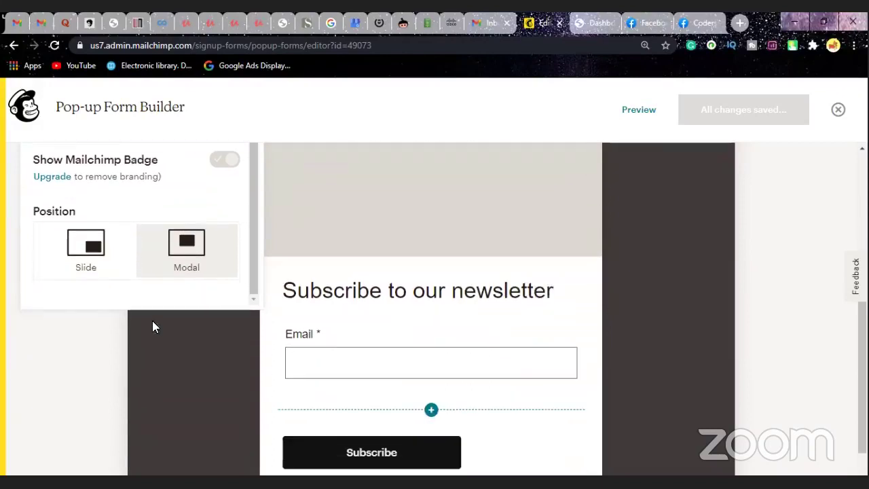
{"action": "left_click", "coordinate": [167, 273]}
{"action": "left_click", "coordinate": [91, 287]}
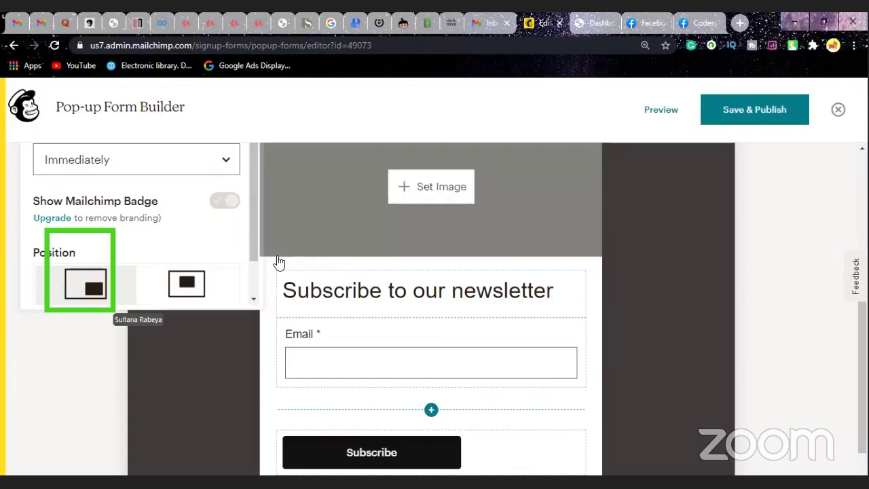
{"action": "scroll", "coordinate": [231, 244], "scroll_direction": "up", "scroll_amount": 1}
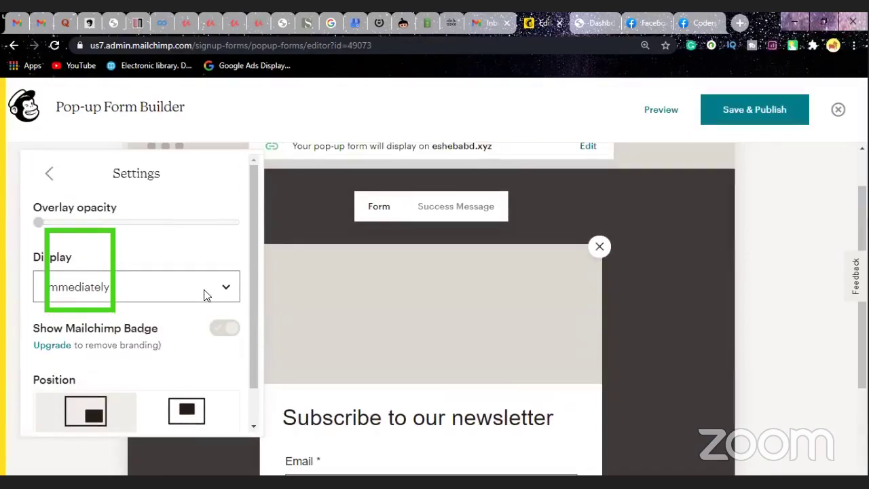
{"action": "scroll", "coordinate": [74, 259], "scroll_direction": "up", "scroll_amount": 1}
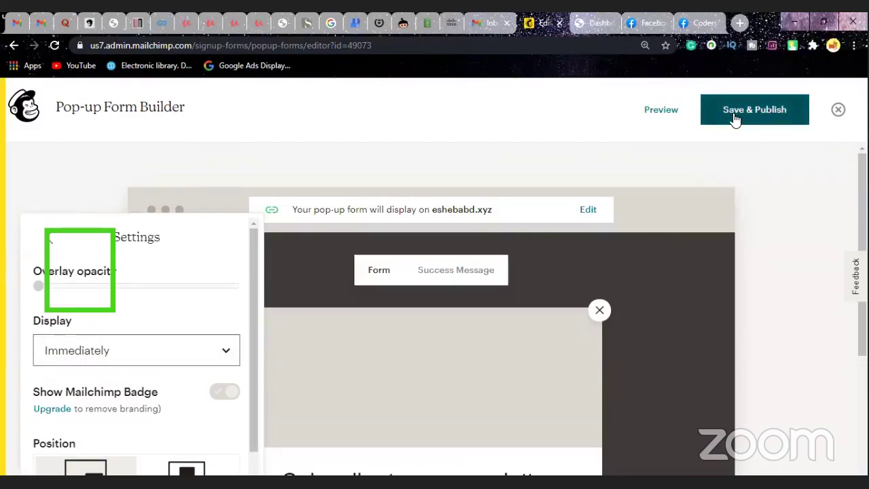
Upload the sloth picture named download from the Downloads folder as the pop-up form's image.
{"action": "scroll", "coordinate": [465, 242], "scroll_direction": "down", "scroll_amount": 2}
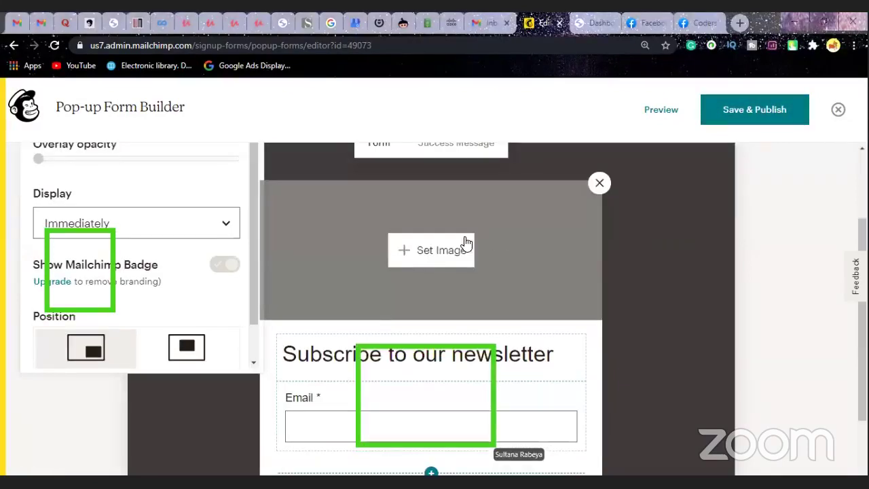
{"action": "left_click", "coordinate": [414, 258]}
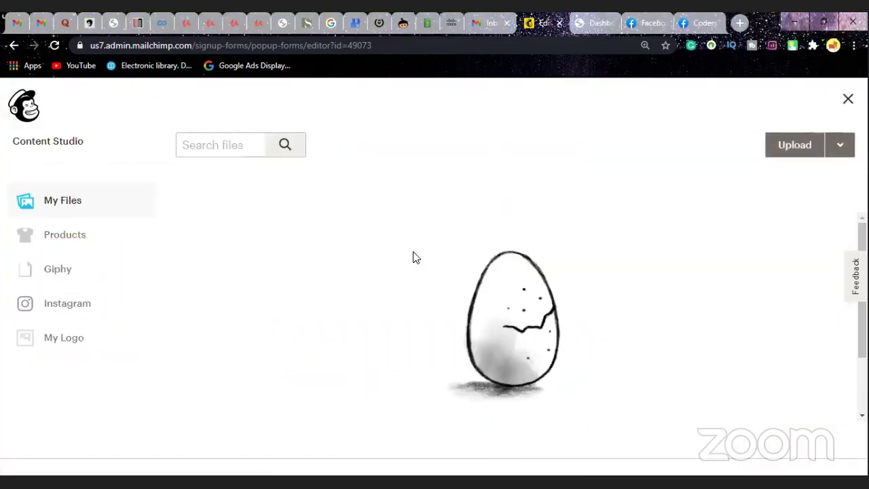
{"action": "left_click", "coordinate": [798, 154]}
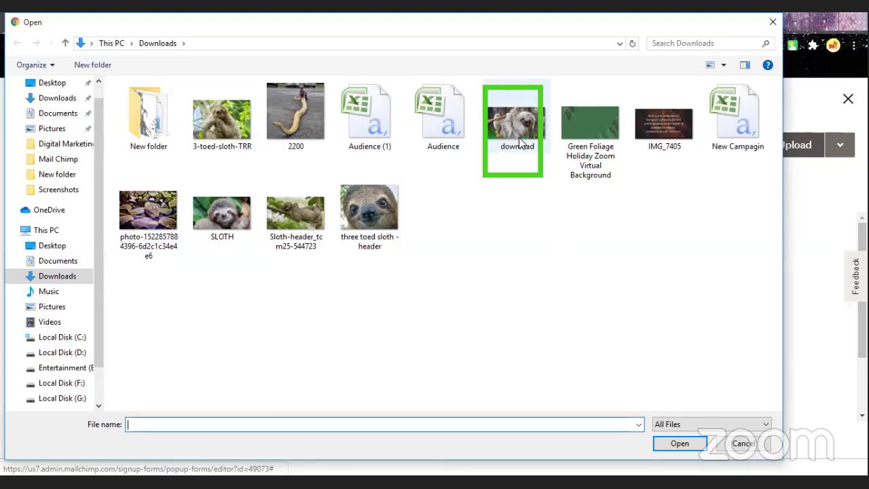
{"action": "left_click", "coordinate": [674, 444]}
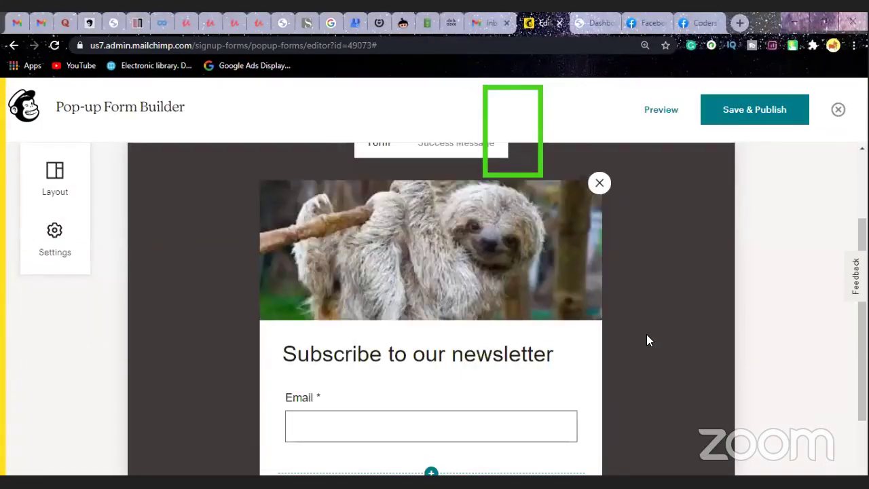
Add First Name and Last Name fields below the Email field of the pop-up form.
{"action": "scroll", "coordinate": [646, 334], "scroll_direction": "down", "scroll_amount": 1}
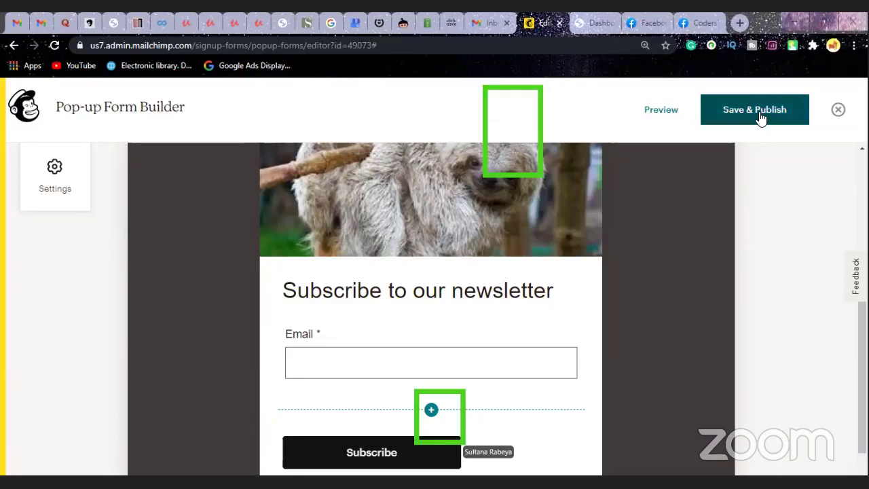
{"action": "left_click", "coordinate": [432, 411]}
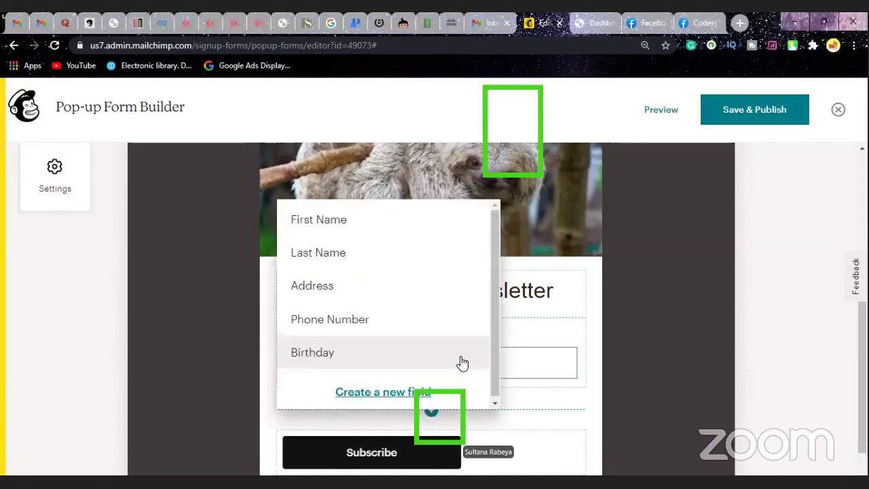
{"action": "left_click", "coordinate": [415, 224]}
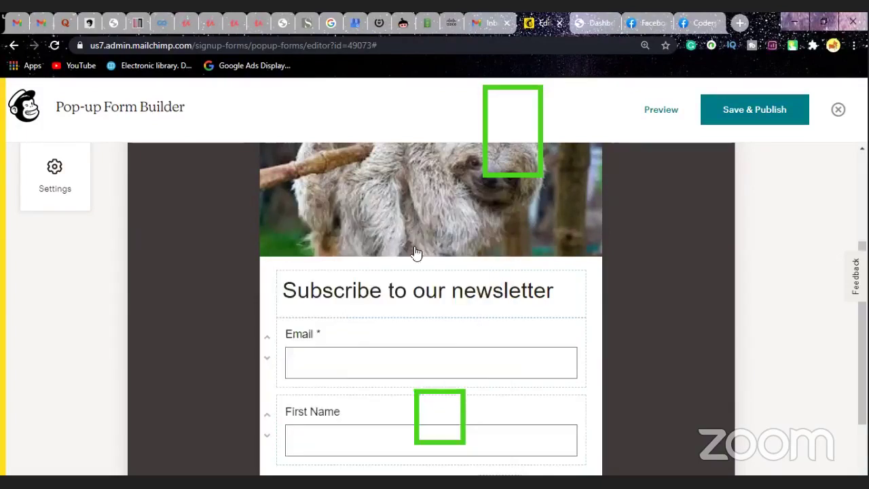
{"action": "scroll", "coordinate": [454, 353], "scroll_direction": "down", "scroll_amount": 1}
{"action": "left_click", "coordinate": [432, 424]}
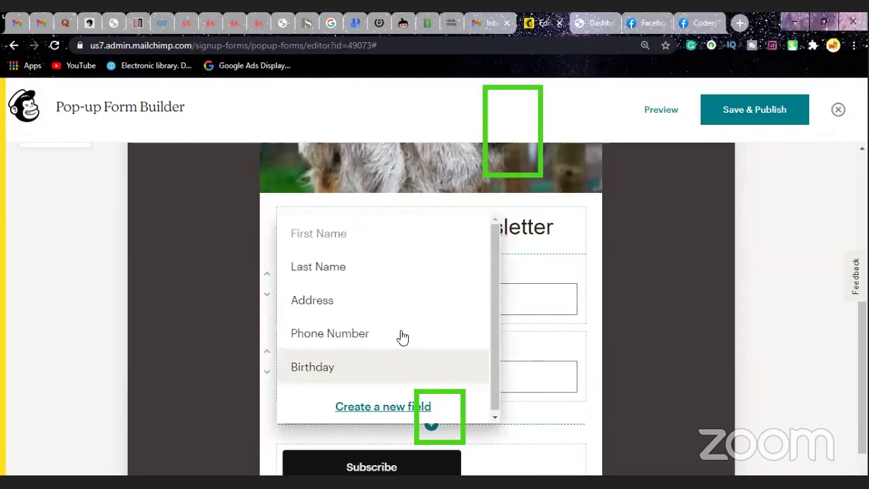
{"action": "left_click", "coordinate": [370, 267]}
{"action": "scroll", "coordinate": [538, 345], "scroll_direction": "down", "scroll_amount": 1}
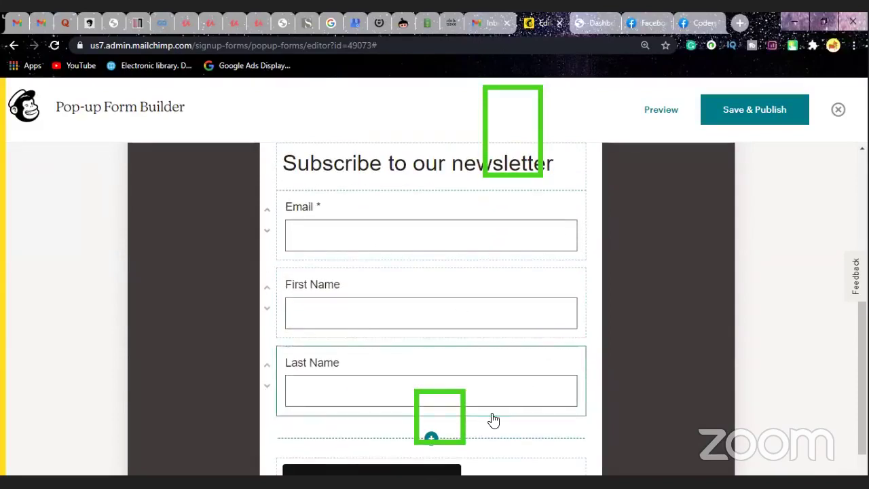
Start creating a new field for the pop-up form to open the audience fields and merge tags page.
{"action": "left_click", "coordinate": [432, 441]}
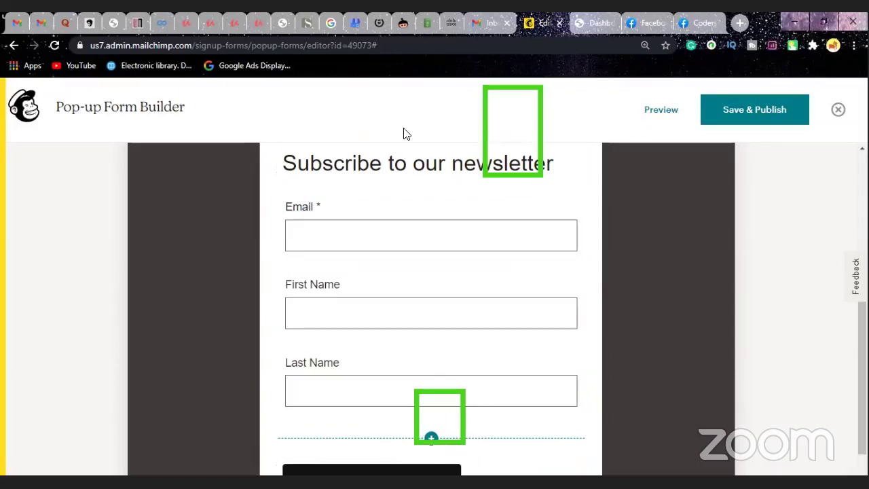
{"action": "scroll", "coordinate": [516, 356], "scroll_direction": "down", "scroll_amount": 1}
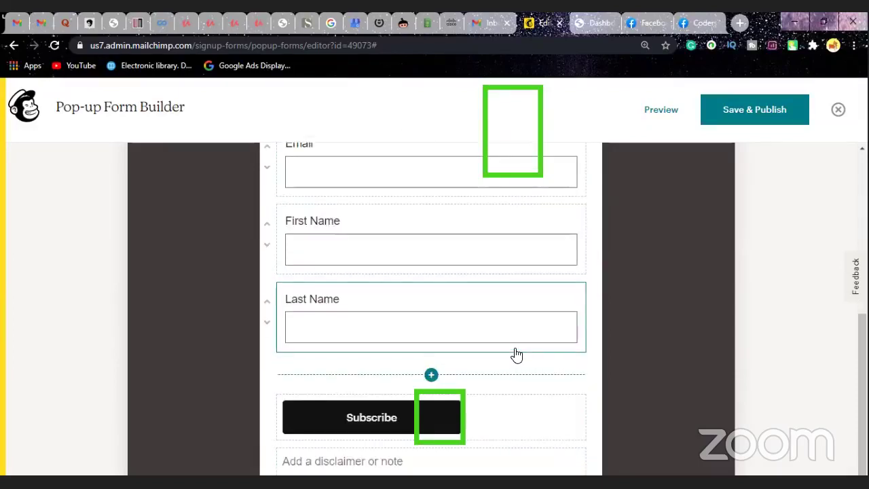
{"action": "scroll", "coordinate": [515, 355], "scroll_direction": "up", "scroll_amount": 1}
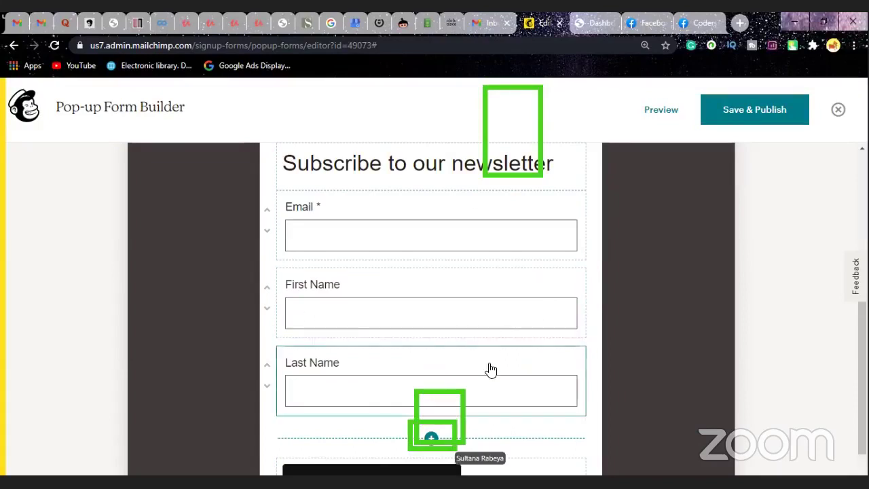
{"action": "left_click", "coordinate": [432, 440]}
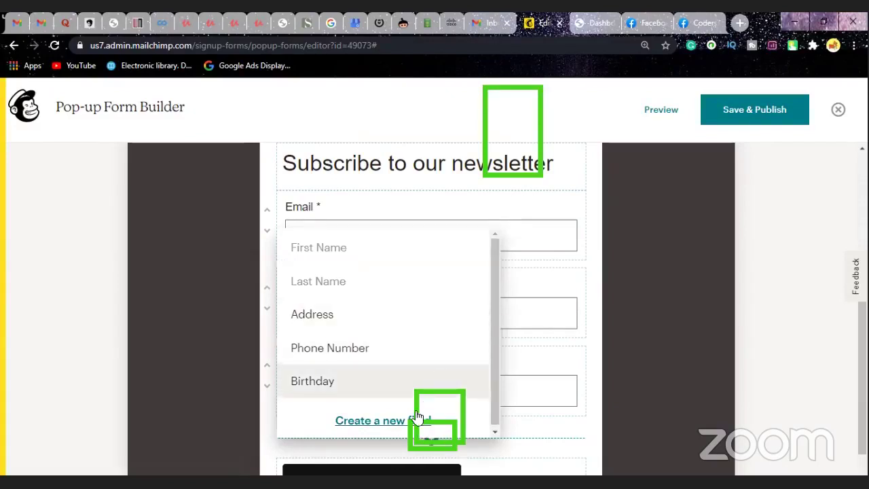
{"action": "left_click", "coordinate": [409, 424]}
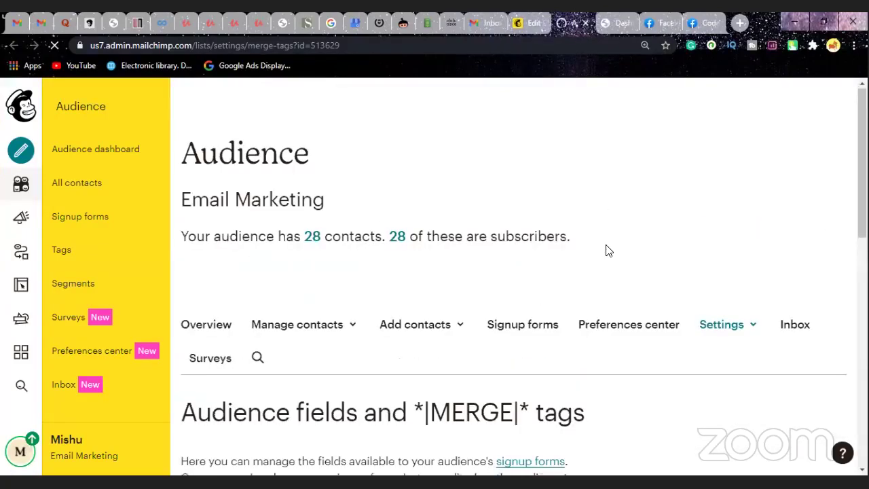
Turn off visibility for the First Name and Last Name audience fields.
{"action": "scroll", "coordinate": [607, 250], "scroll_direction": "down", "scroll_amount": 4}
{"action": "scroll", "coordinate": [607, 249], "scroll_direction": "down", "scroll_amount": 3}
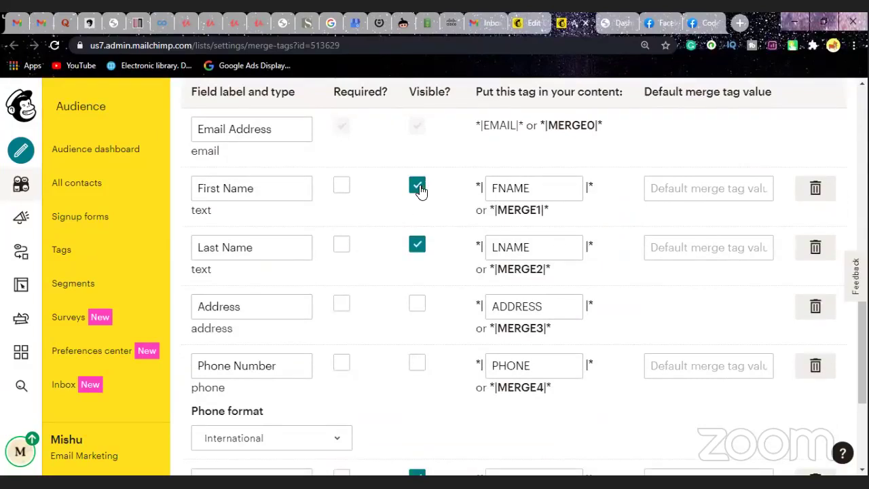
{"action": "left_click", "coordinate": [417, 185]}
{"action": "left_click", "coordinate": [418, 247]}
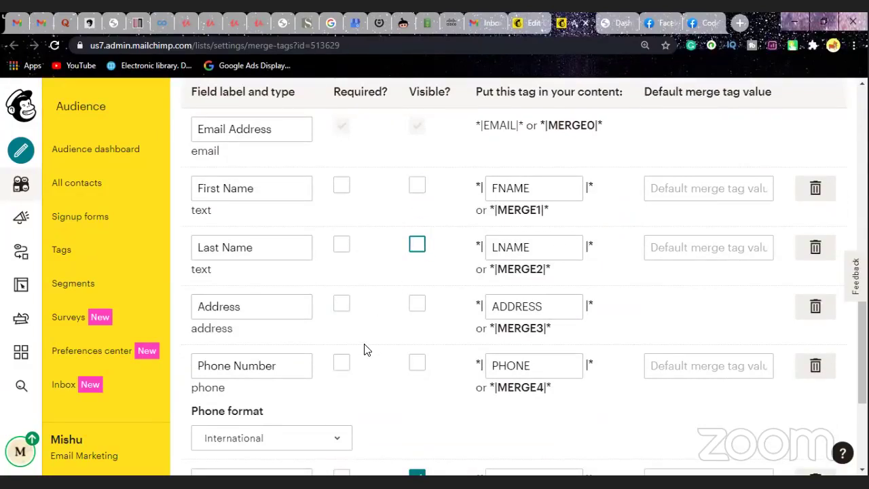
Make the Phone Number audience field visible and required.
{"action": "left_click", "coordinate": [418, 363]}
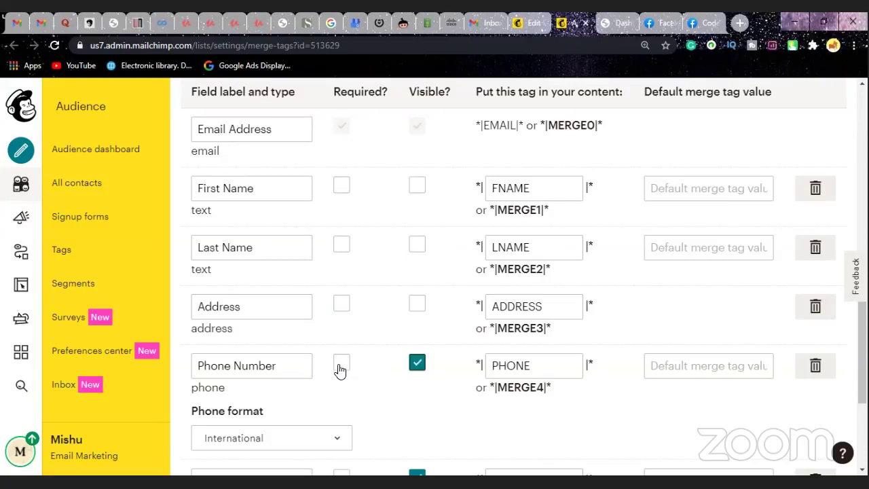
{"action": "scroll", "coordinate": [340, 370], "scroll_direction": "down", "scroll_amount": 1}
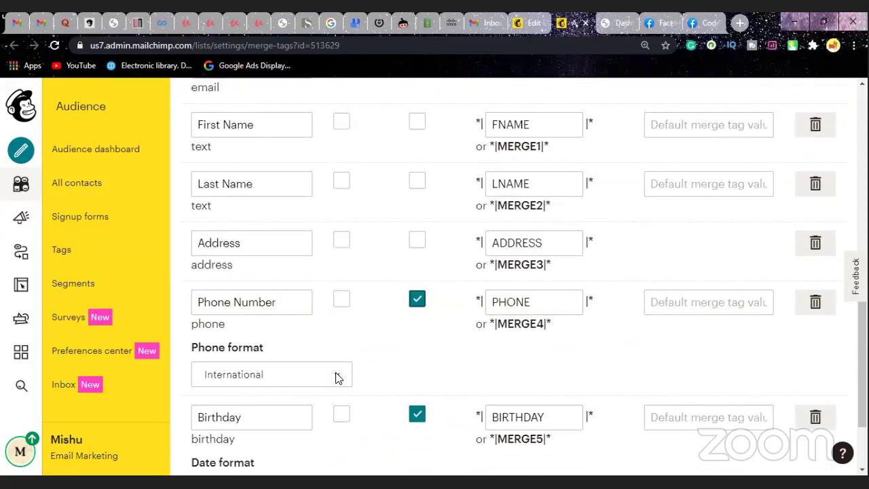
{"action": "left_click", "coordinate": [342, 303]}
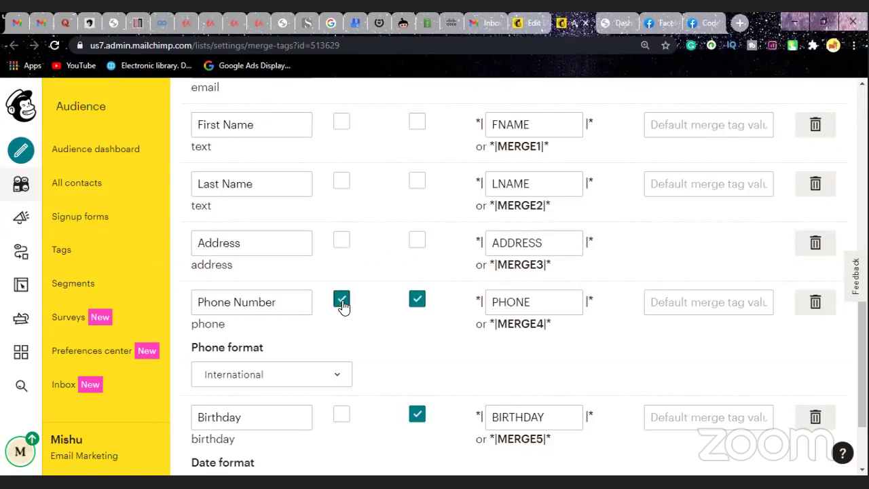
{"action": "scroll", "coordinate": [388, 305], "scroll_direction": "up", "scroll_amount": 3}
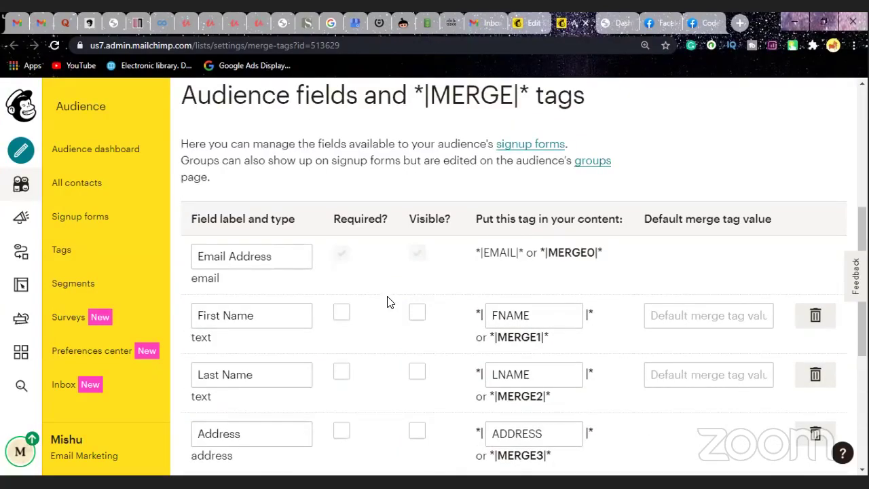
{"action": "scroll", "coordinate": [387, 302], "scroll_direction": "down", "scroll_amount": 5}
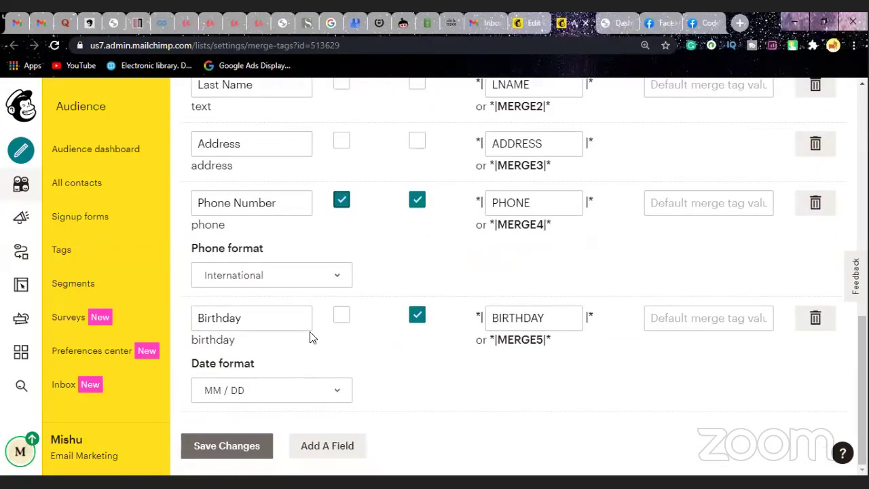
Check the Phone Number field's phone format and save the audience field changes.
{"action": "left_click", "coordinate": [339, 279]}
{"action": "left_click", "coordinate": [340, 281]}
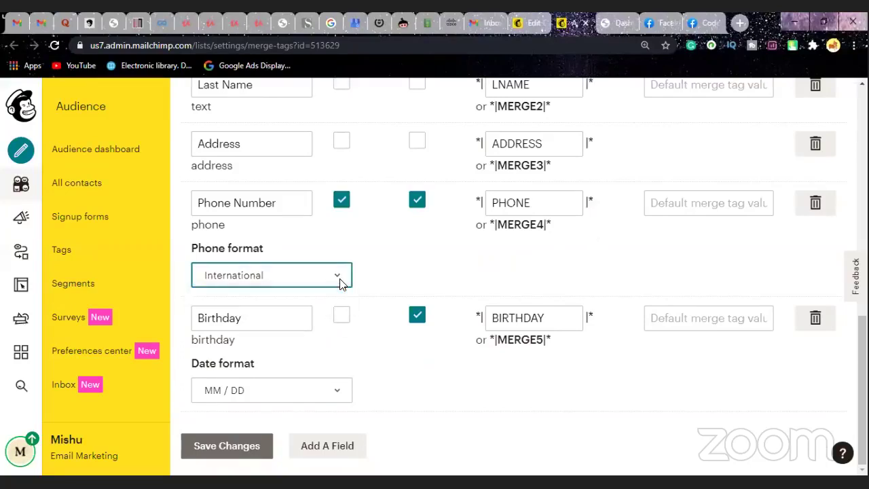
{"action": "left_click", "coordinate": [226, 450]}
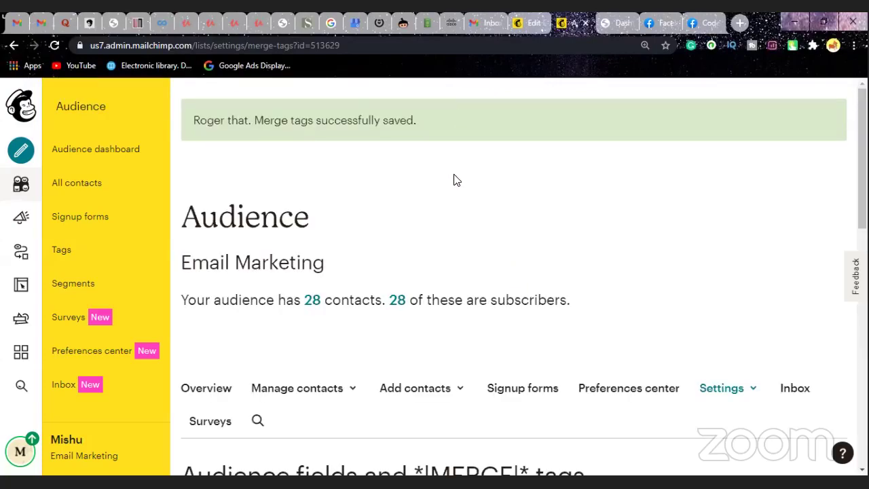
{"action": "scroll", "coordinate": [456, 180], "scroll_direction": "down", "scroll_amount": 4}
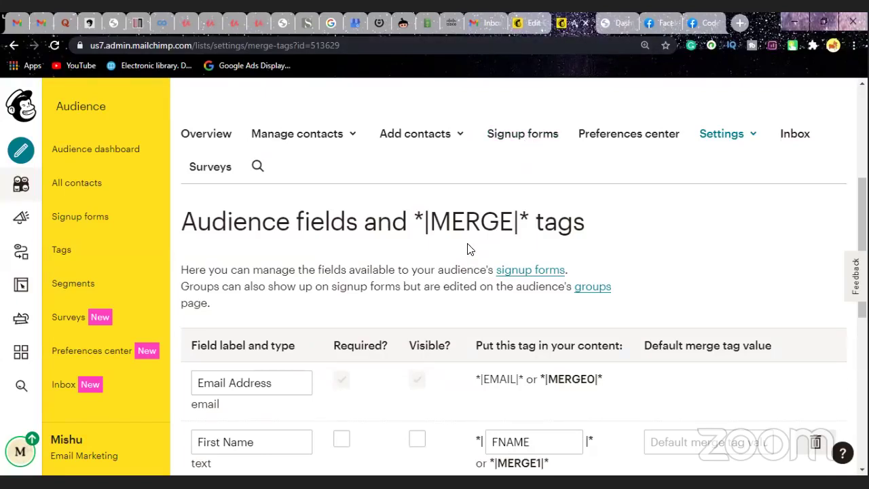
{"action": "scroll", "coordinate": [467, 248], "scroll_direction": "down", "scroll_amount": 5}
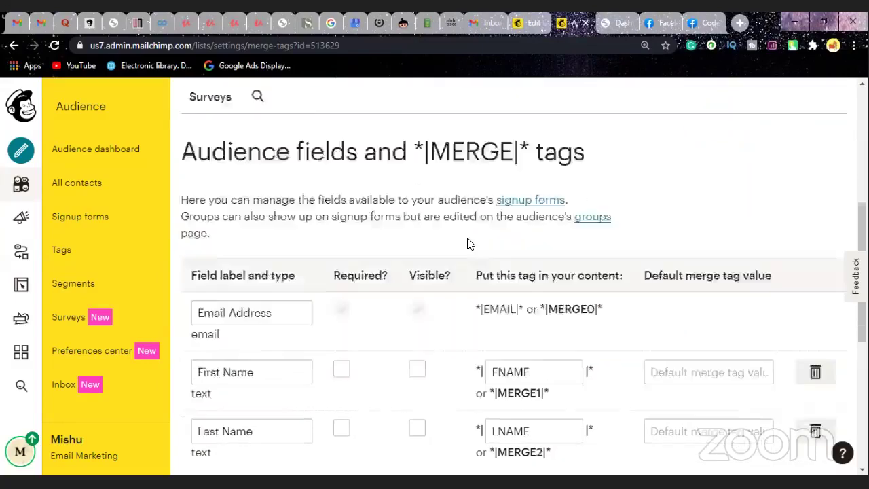
{"action": "scroll", "coordinate": [473, 237], "scroll_direction": "down", "scroll_amount": 2}
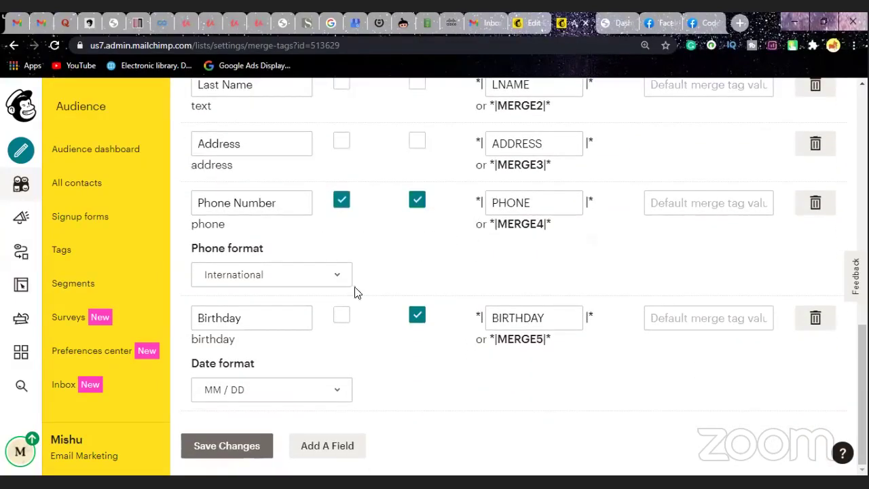
{"action": "left_click", "coordinate": [228, 448]}
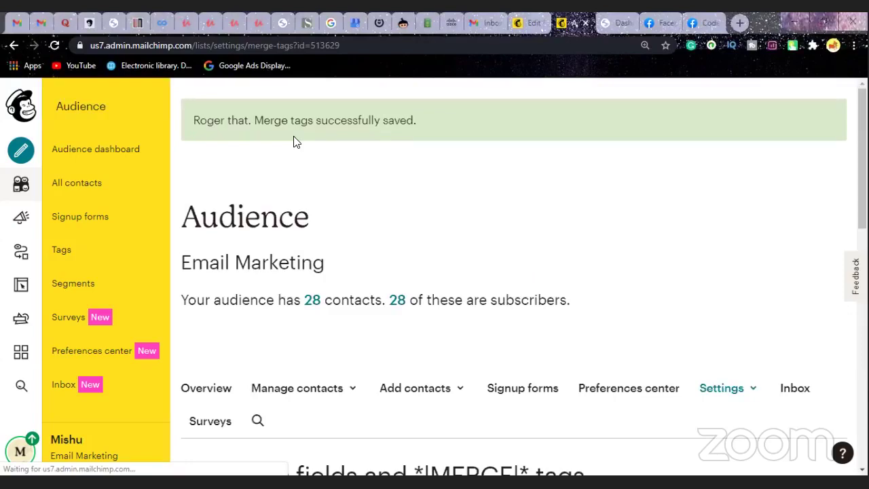
Review the saved audience fields and open the Subscriber pop-up form builder from the audience's signup forms.
{"action": "scroll", "coordinate": [539, 366], "scroll_direction": "down", "scroll_amount": 1}
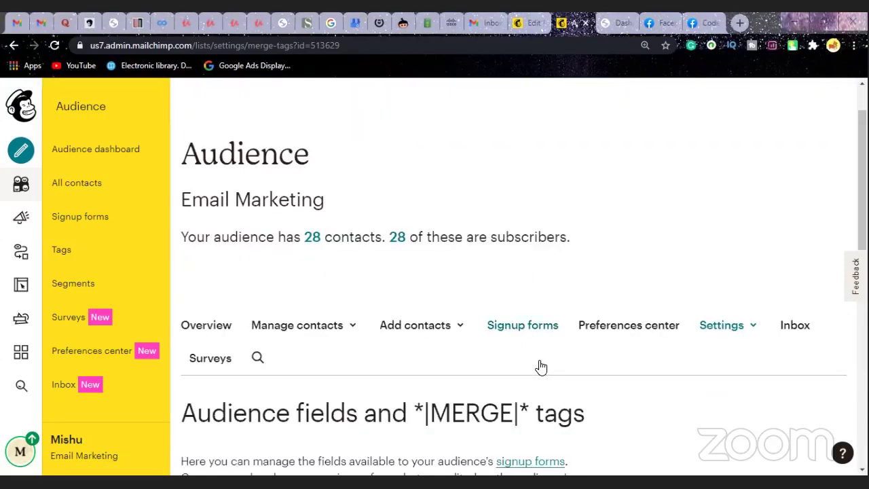
{"action": "scroll", "coordinate": [542, 367], "scroll_direction": "down", "scroll_amount": 10}
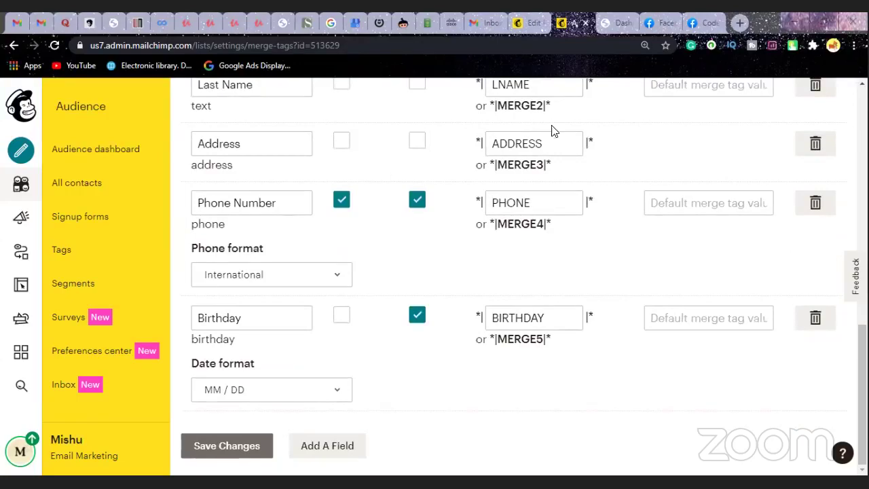
{"action": "scroll", "coordinate": [551, 234], "scroll_direction": "up", "scroll_amount": 12}
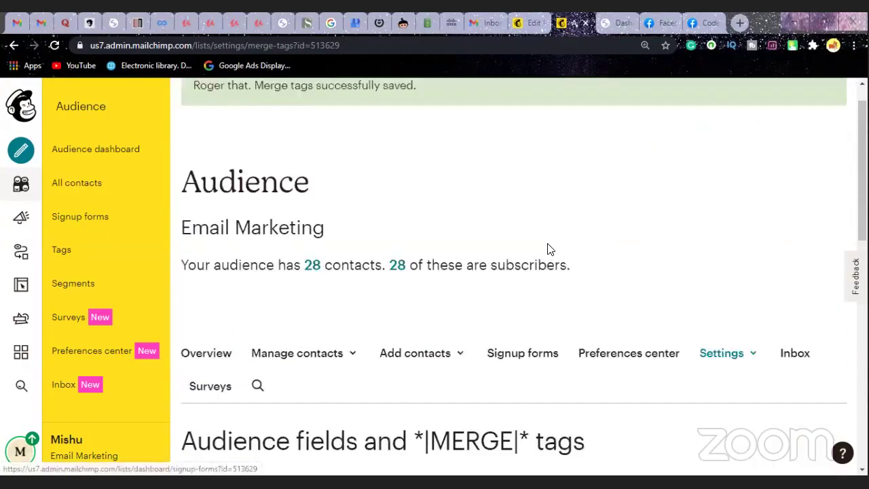
{"action": "scroll", "coordinate": [547, 245], "scroll_direction": "down", "scroll_amount": 3}
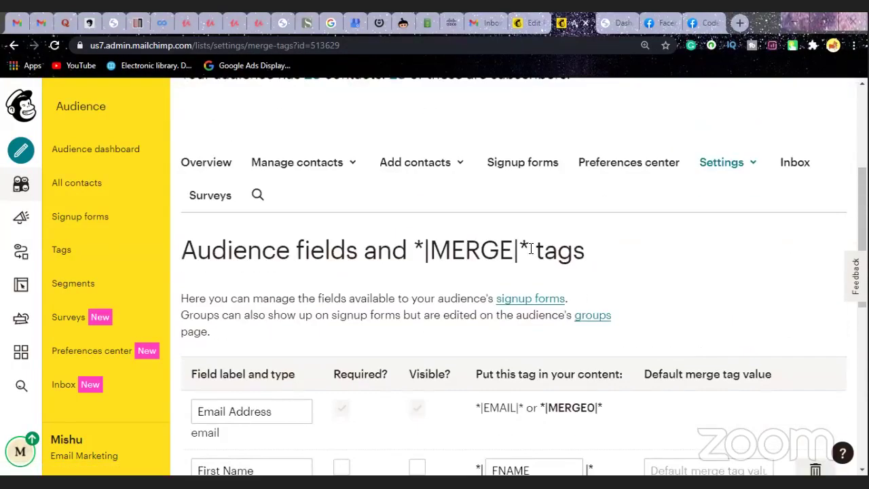
{"action": "left_click", "coordinate": [533, 163]}
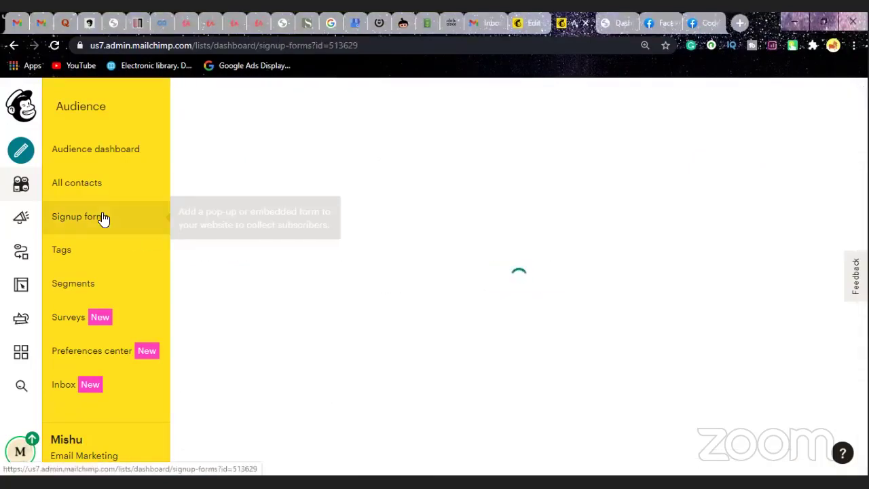
{"action": "scroll", "coordinate": [476, 265], "scroll_direction": "down", "scroll_amount": 5}
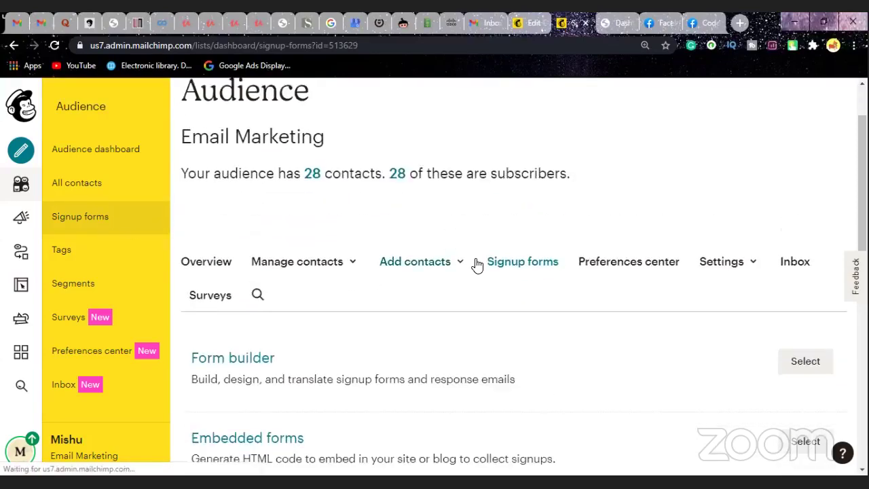
{"action": "scroll", "coordinate": [475, 265], "scroll_direction": "down", "scroll_amount": 1}
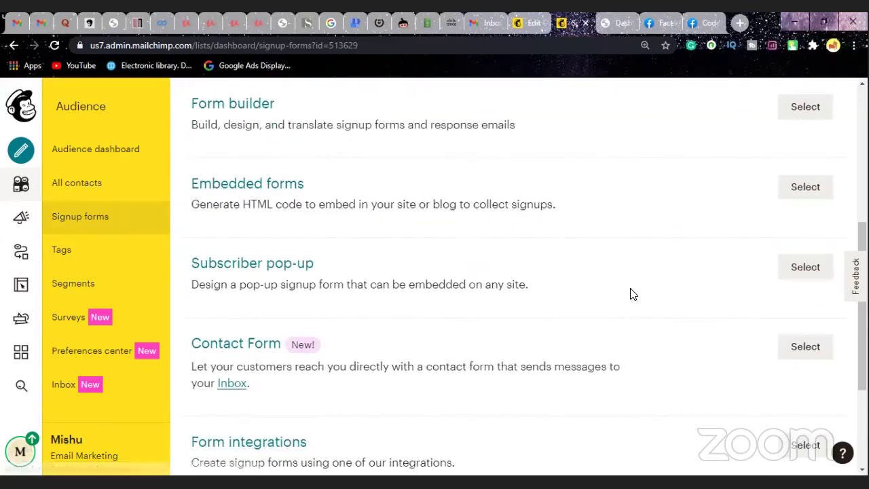
{"action": "left_click", "coordinate": [796, 272]}
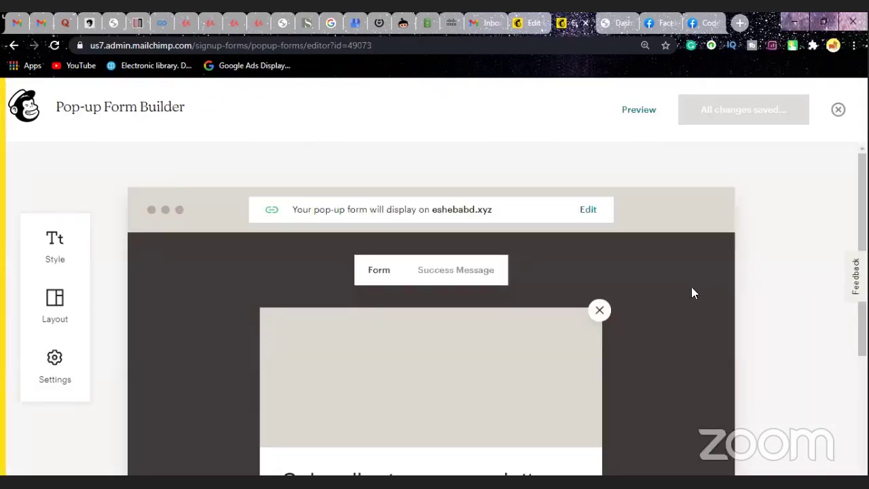
Examine the reopened pop-up form's fields in the builder and in its desktop preview.
{"action": "scroll", "coordinate": [674, 274], "scroll_direction": "down", "scroll_amount": 5}
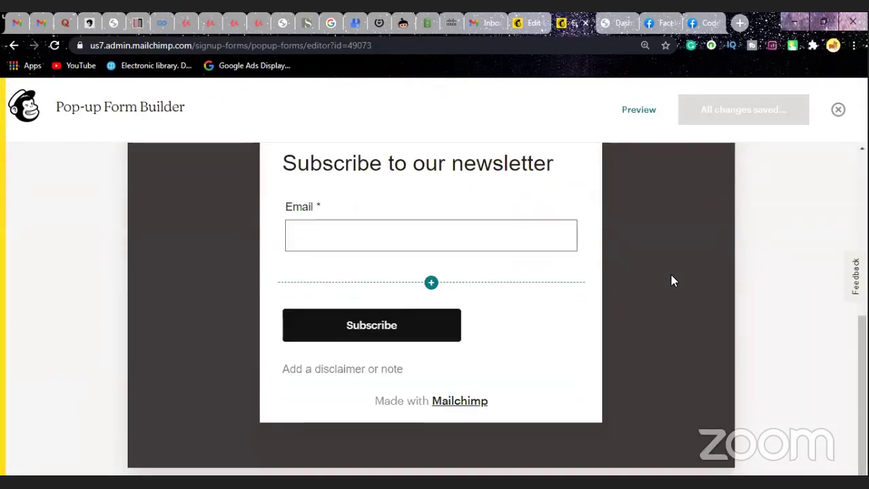
{"action": "scroll", "coordinate": [672, 276], "scroll_direction": "up", "scroll_amount": 2}
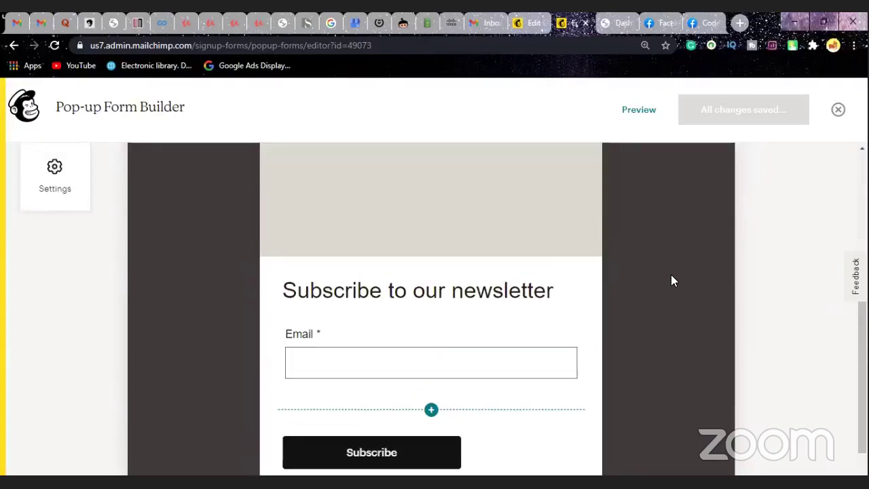
{"action": "scroll", "coordinate": [671, 280], "scroll_direction": "down", "scroll_amount": 1}
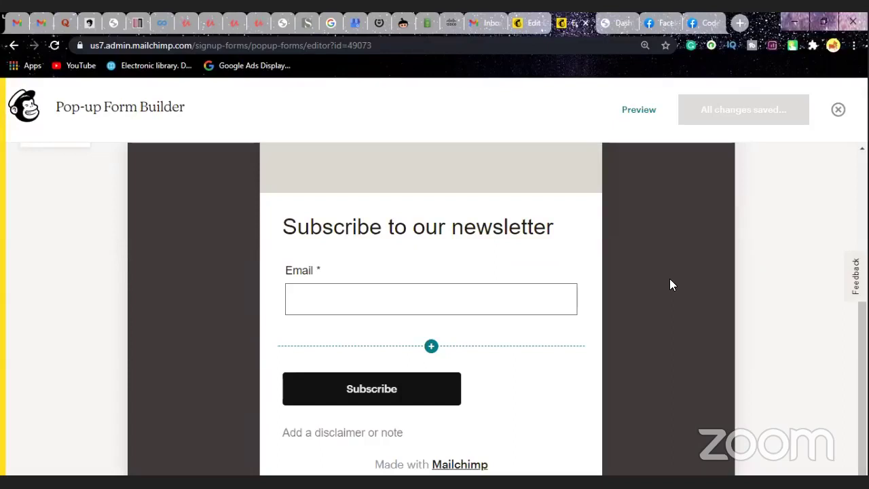
{"action": "scroll", "coordinate": [670, 283], "scroll_direction": "up", "scroll_amount": 2}
{"action": "scroll", "coordinate": [670, 283], "scroll_direction": "down", "scroll_amount": 1}
{"action": "scroll", "coordinate": [669, 284], "scroll_direction": "down", "scroll_amount": 2}
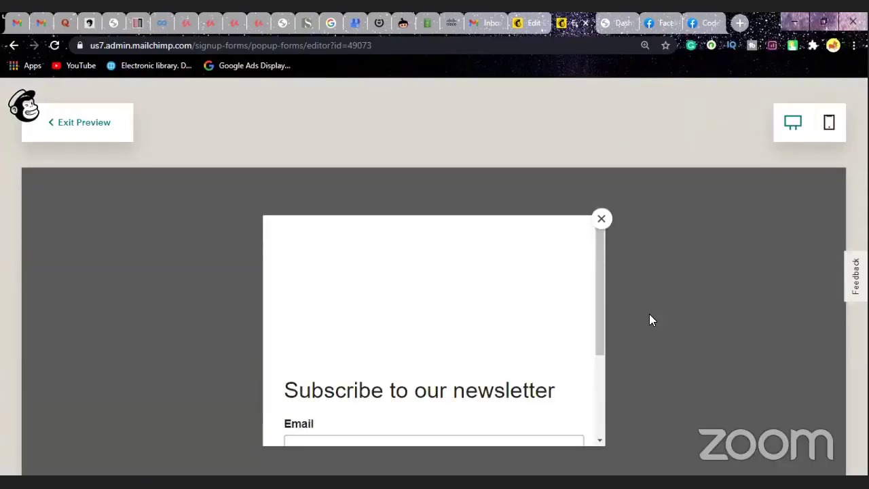
{"action": "scroll", "coordinate": [600, 326], "scroll_direction": "down", "scroll_amount": 2}
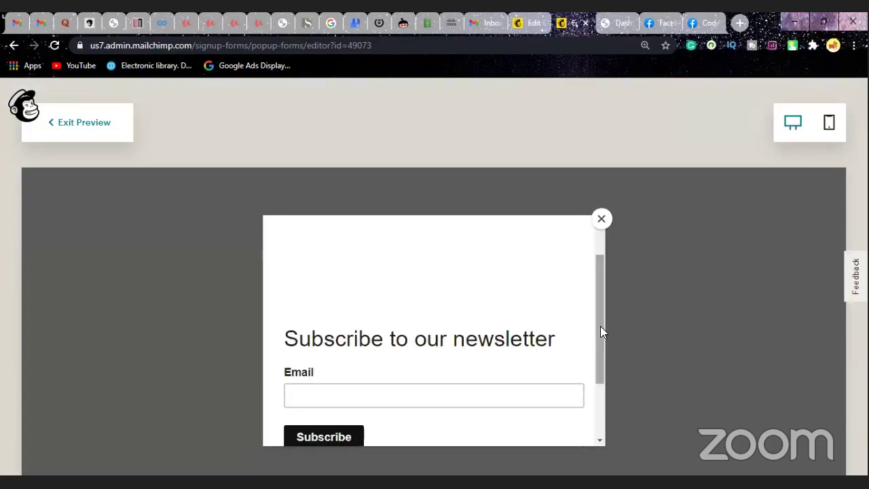
{"action": "scroll", "coordinate": [600, 331], "scroll_direction": "down", "scroll_amount": 2}
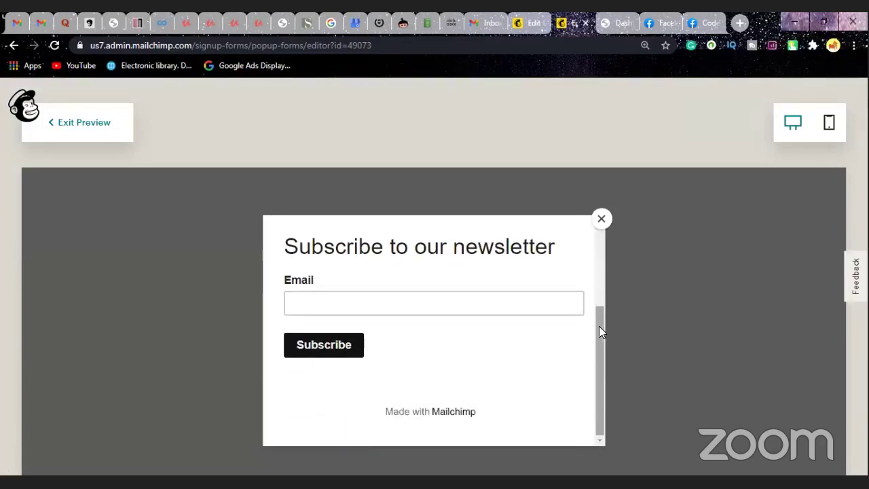
{"action": "left_click_drag", "start_coordinate": [599, 326], "coordinate": [596, 349]}
{"action": "left_click_drag", "start_coordinate": [603, 310], "coordinate": [604, 258]}
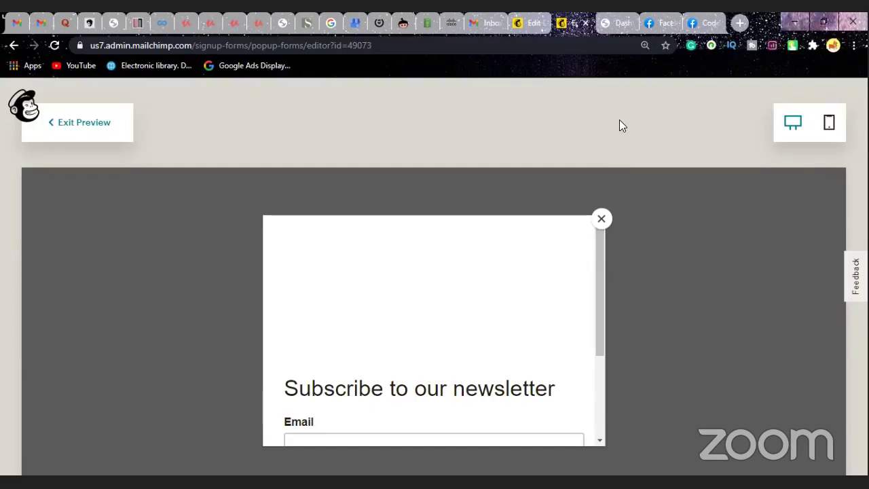
Compare the live pop-up on the WordPress blog eshebabd.xyz with the Mailchimp form preview.
{"action": "left_click", "coordinate": [617, 22]}
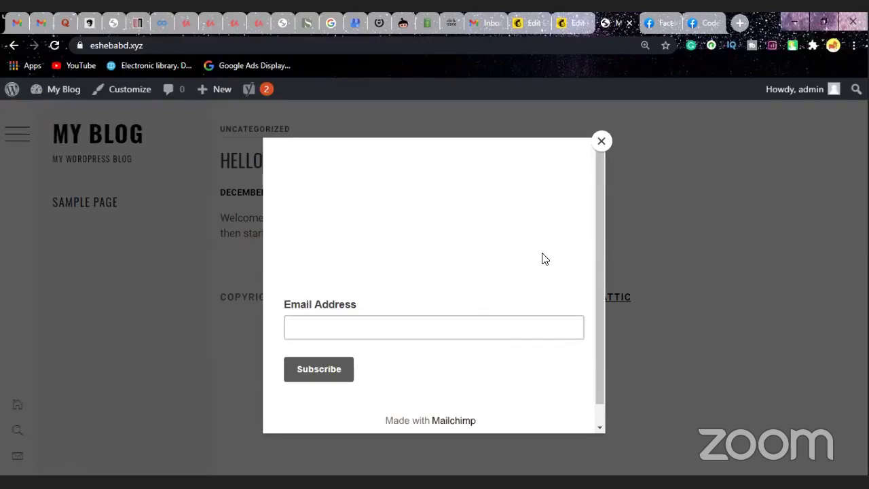
{"action": "left_click", "coordinate": [571, 23]}
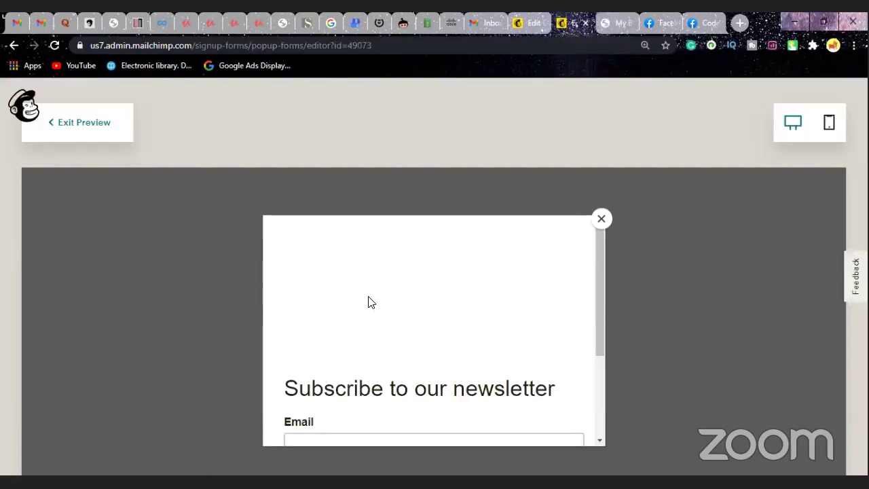
{"action": "left_click", "coordinate": [617, 23]}
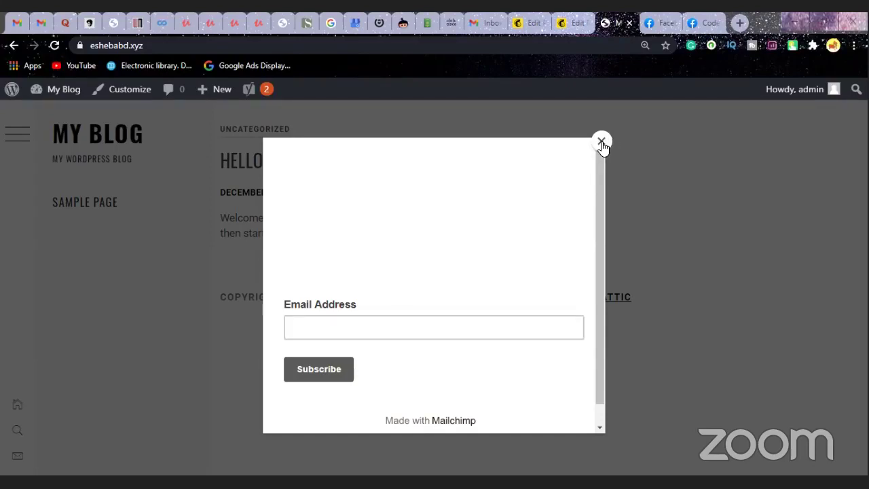
{"action": "left_click", "coordinate": [564, 23]}
{"action": "scroll", "coordinate": [498, 278], "scroll_direction": "down", "scroll_amount": 3}
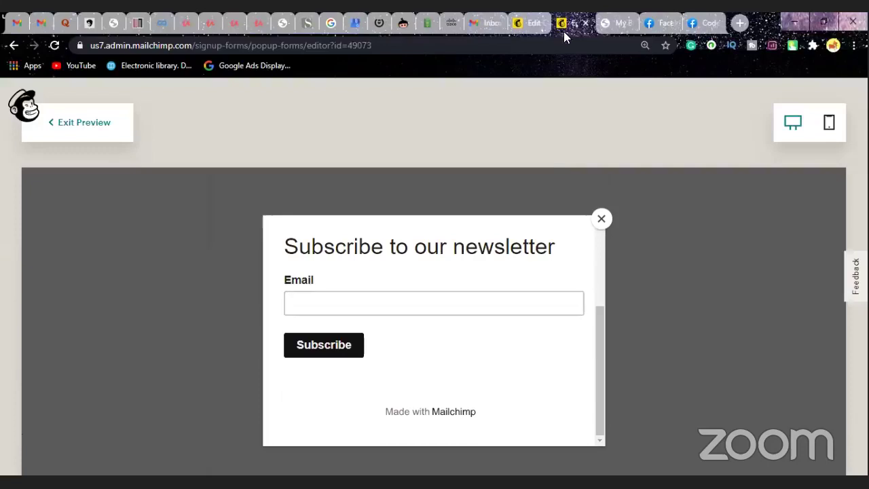
Close the duplicate form preview and publish the pop-up form with the sloth image and name fields to eshebabd.xyz.
{"action": "left_click", "coordinate": [587, 23]}
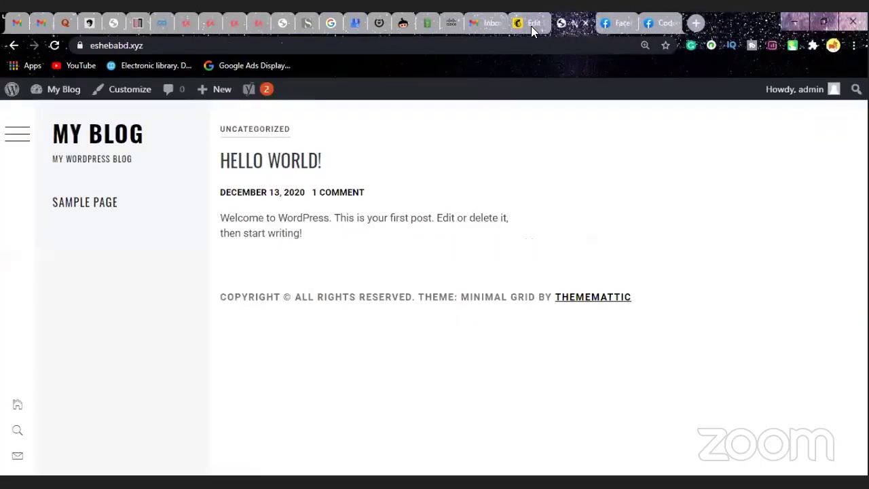
{"action": "left_click", "coordinate": [531, 25]}
{"action": "left_click", "coordinate": [768, 273]}
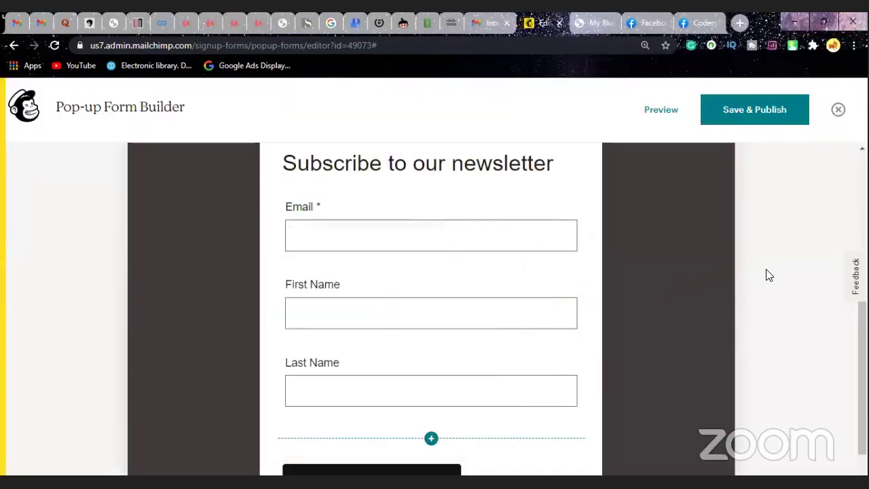
{"action": "scroll", "coordinate": [472, 358], "scroll_direction": "down", "scroll_amount": 1}
{"action": "scroll", "coordinate": [469, 356], "scroll_direction": "down", "scroll_amount": 2}
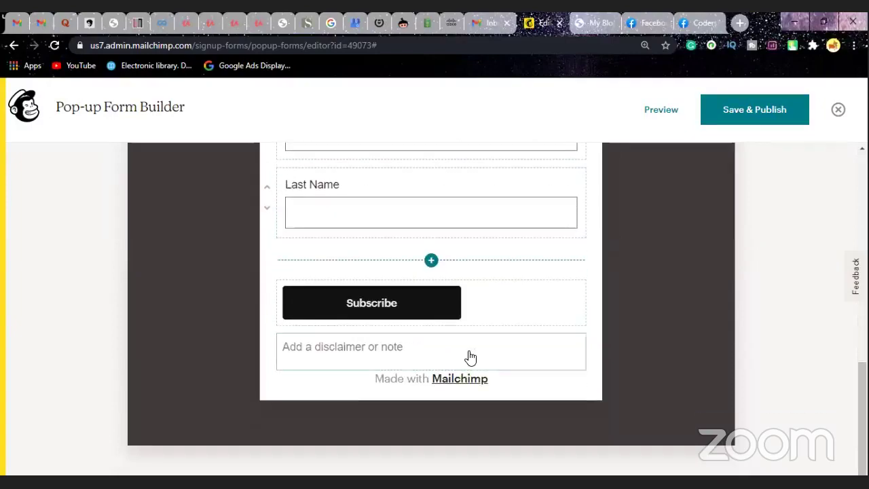
{"action": "scroll", "coordinate": [539, 277], "scroll_direction": "up", "scroll_amount": 2}
{"action": "scroll", "coordinate": [538, 276], "scroll_direction": "up", "scroll_amount": 5}
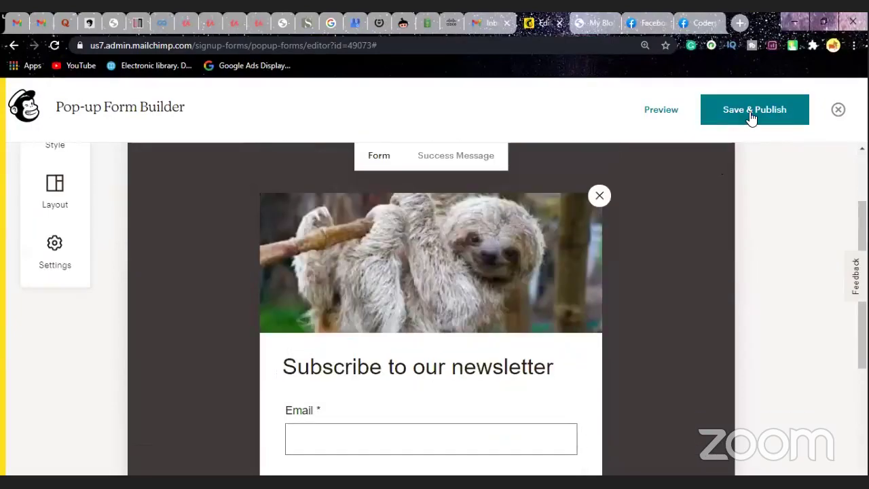
{"action": "left_click", "coordinate": [751, 117]}
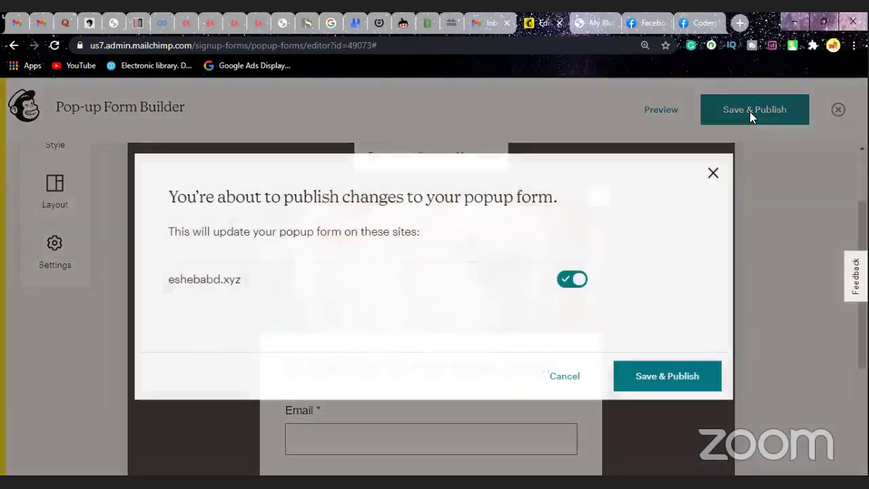
{"action": "left_click", "coordinate": [652, 379]}
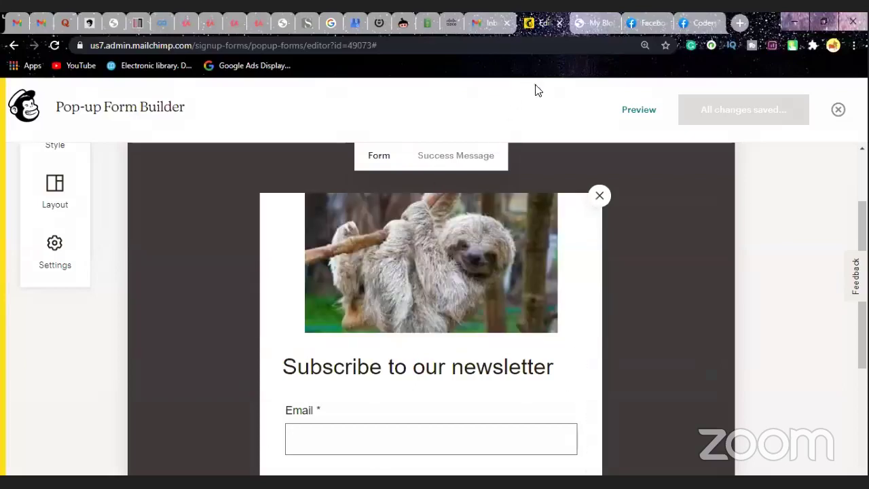
Check the WordPress blog for the published pop-up and compare it with the form in the Mailchimp builder.
{"action": "left_click", "coordinate": [588, 19]}
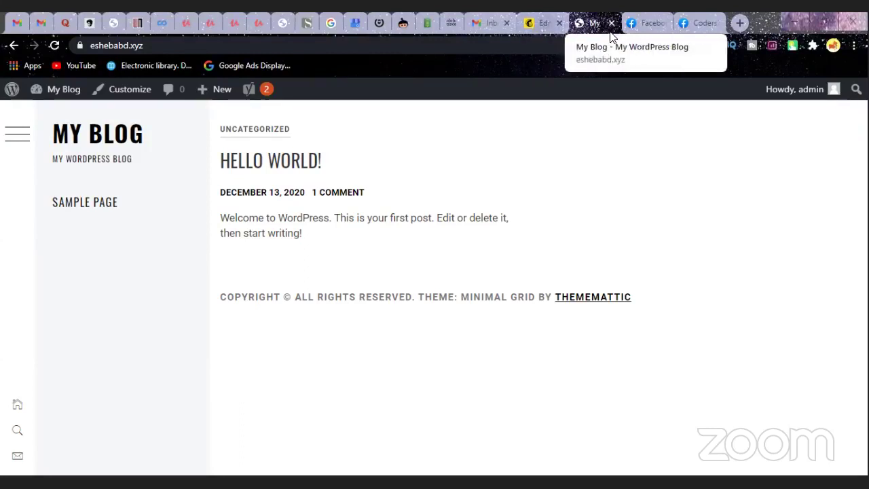
{"action": "left_click", "coordinate": [541, 25]}
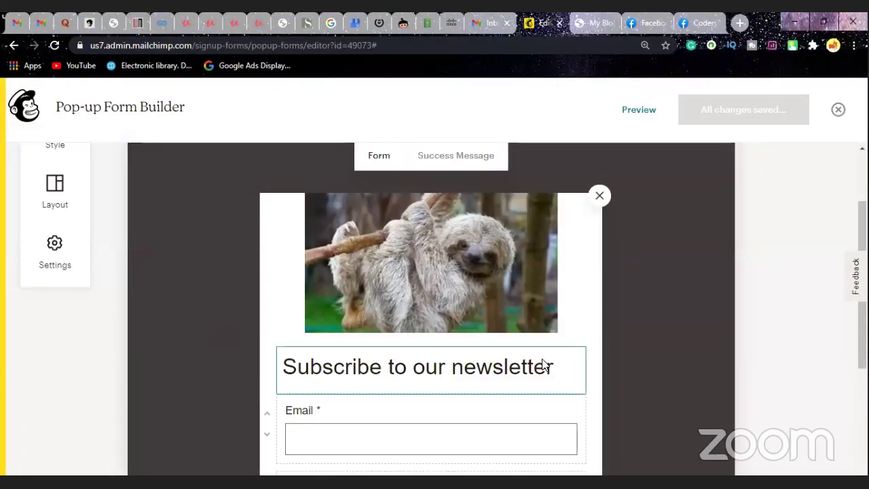
{"action": "scroll", "coordinate": [689, 300], "scroll_direction": "up", "scroll_amount": 3}
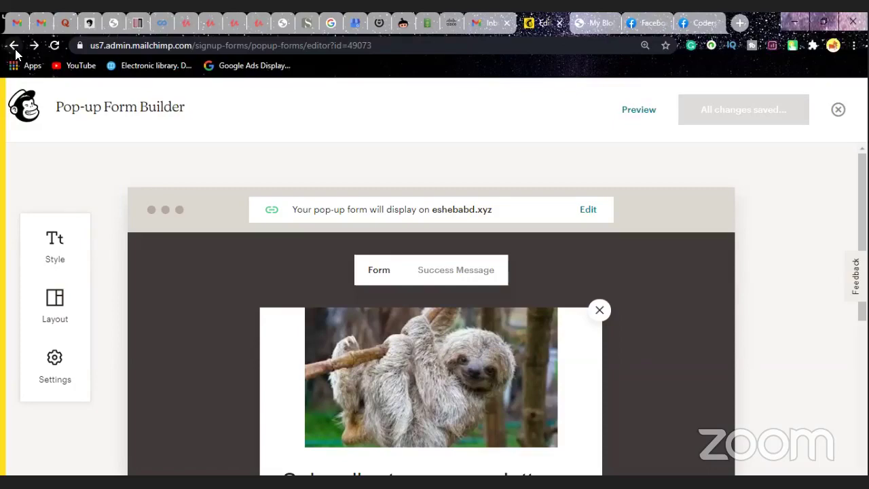
{"action": "left_click", "coordinate": [596, 24]}
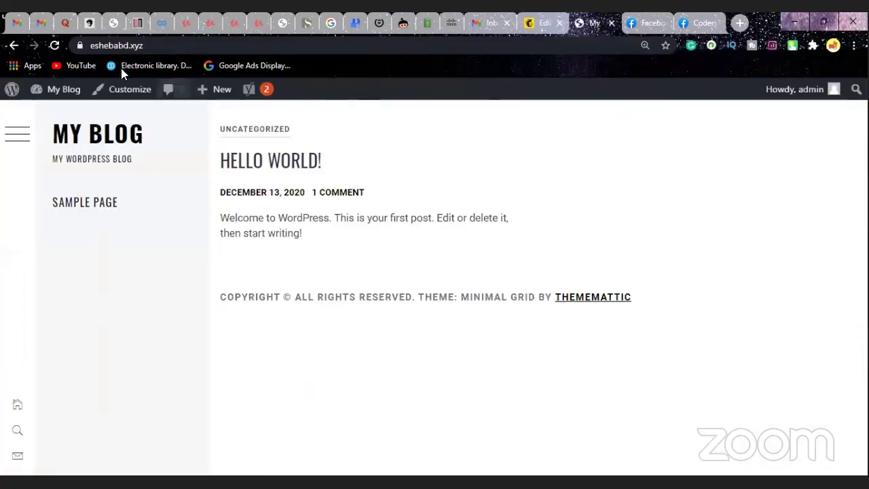
Reload the blog eshebabd.xyz and reopen it from its WordPress dashboard to check for the published pop-up.
{"action": "left_click", "coordinate": [54, 46]}
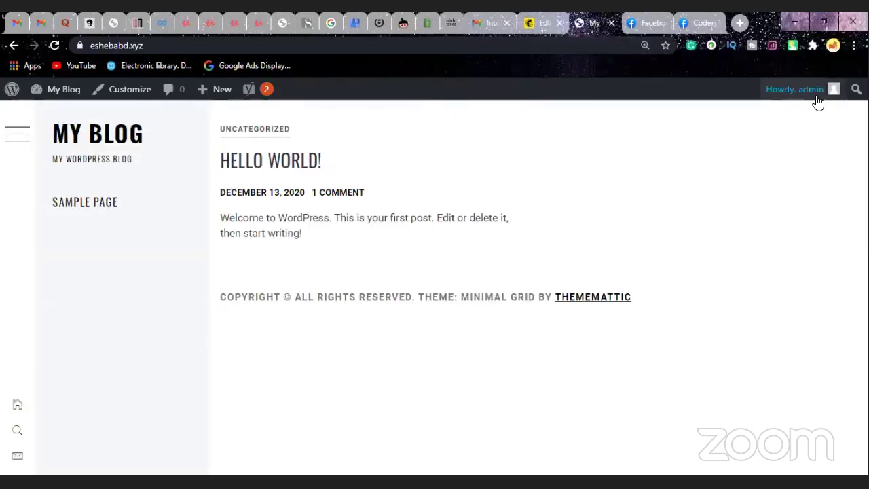
{"action": "left_click", "coordinate": [611, 22]}
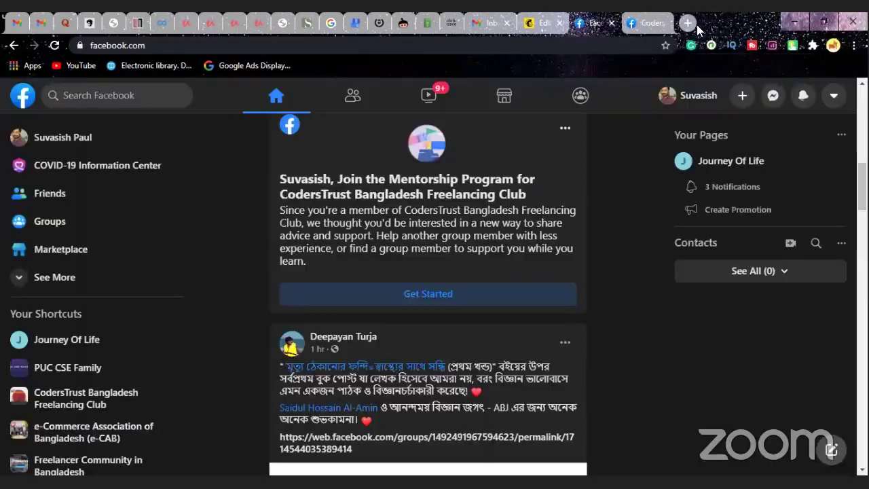
{"action": "key", "text": "ctrl+t"}
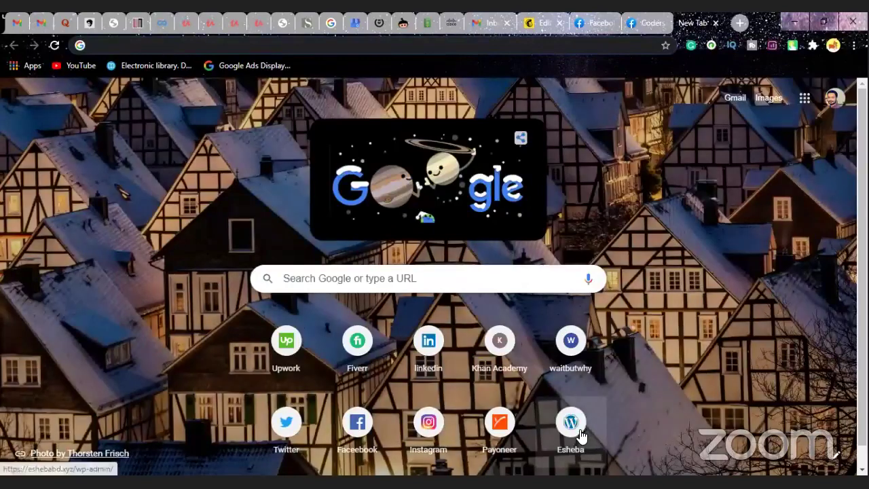
{"action": "left_click", "coordinate": [577, 435]}
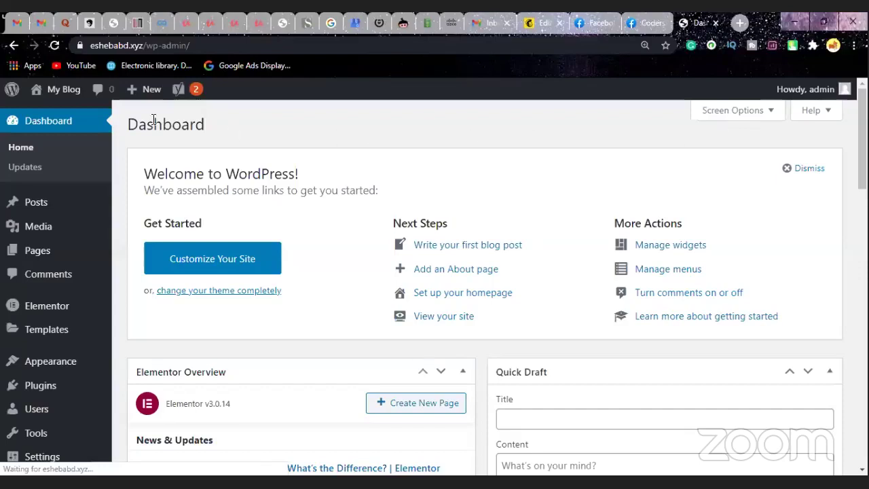
{"action": "left_click", "coordinate": [60, 92]}
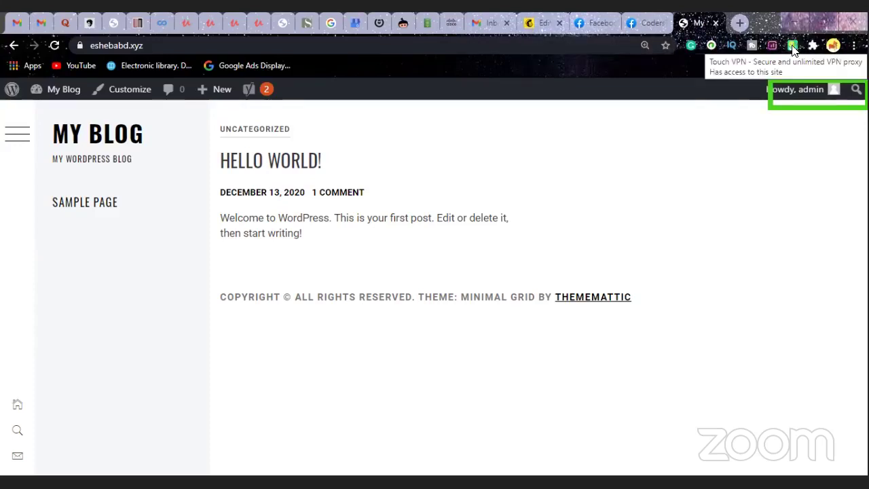
Leave the pop-up form builder, start a Mailchimp website named Email Marketing, and return to the audience's signup forms.
{"action": "left_click", "coordinate": [531, 26]}
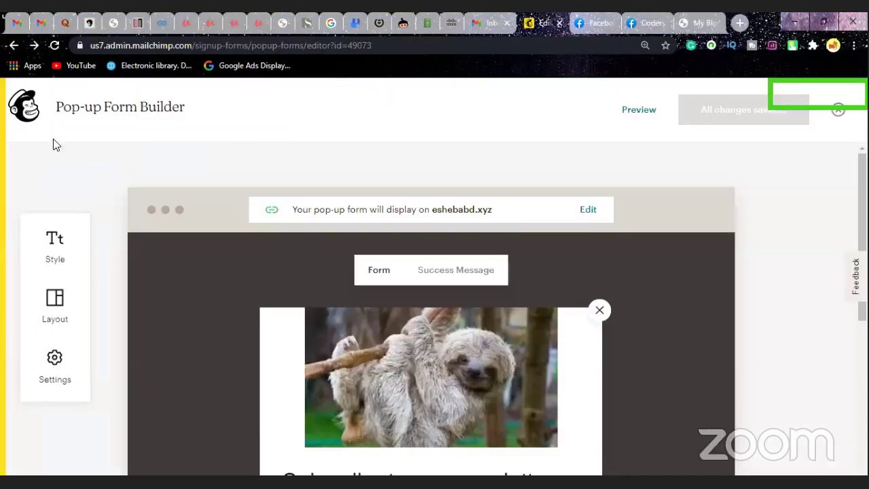
{"action": "left_click", "coordinate": [13, 46]}
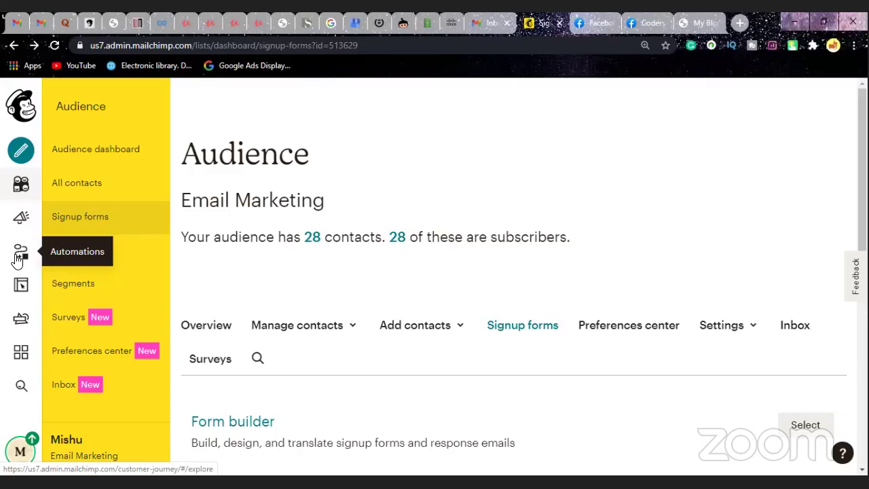
{"action": "left_click", "coordinate": [19, 293]}
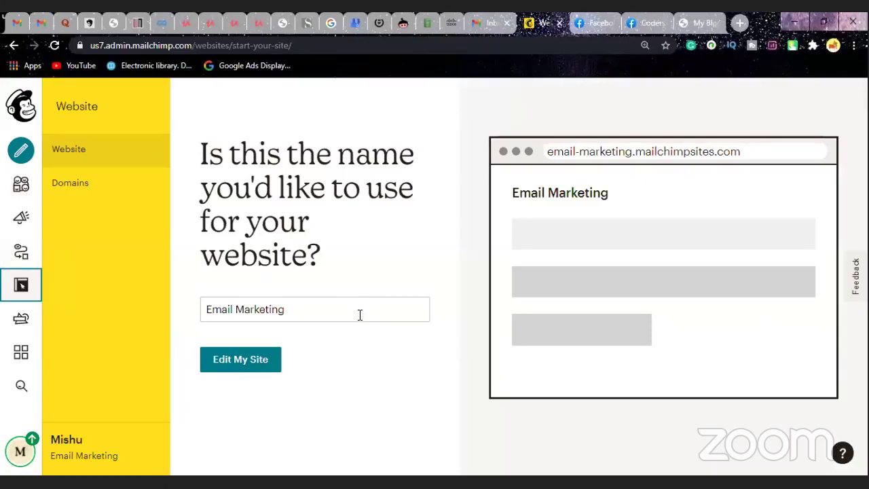
{"action": "left_click", "coordinate": [247, 367]}
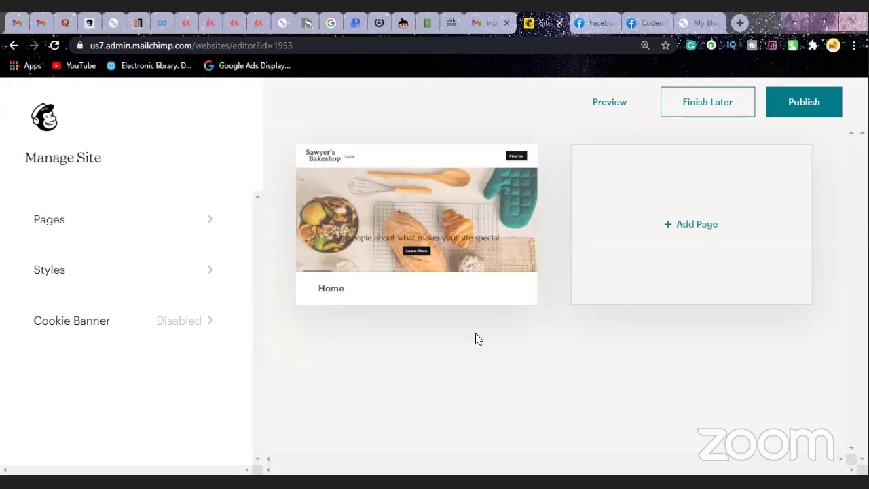
{"action": "left_click", "coordinate": [12, 46]}
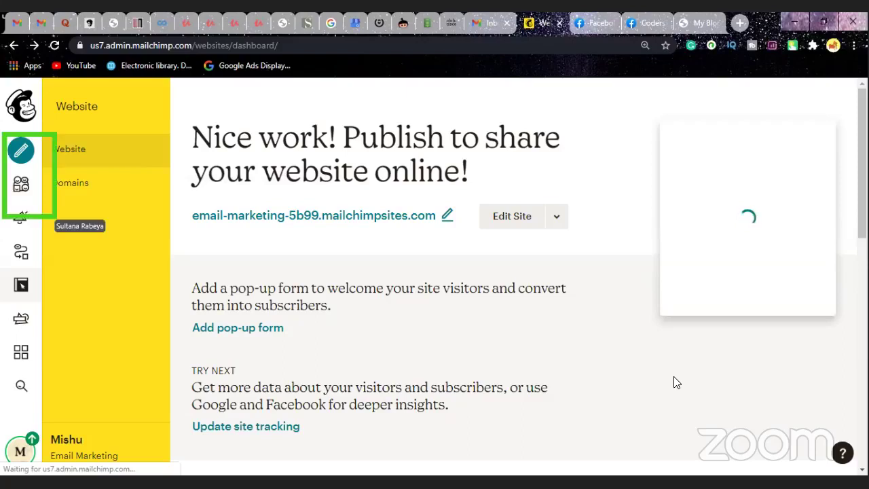
{"action": "left_click", "coordinate": [14, 46]}
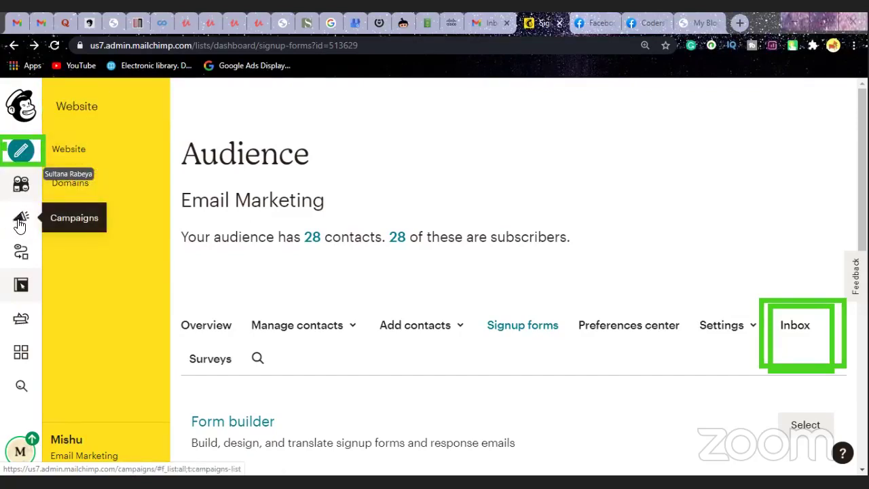
Examine the Campaigns page with its status categories and campaign types.
{"action": "left_click", "coordinate": [34, 220]}
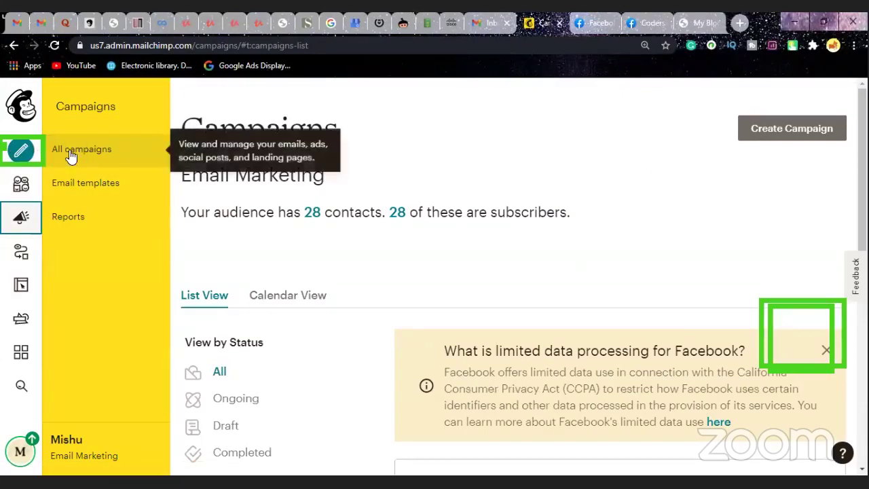
{"action": "scroll", "coordinate": [401, 247], "scroll_direction": "down", "scroll_amount": 2}
{"action": "scroll", "coordinate": [401, 248], "scroll_direction": "down", "scroll_amount": 1}
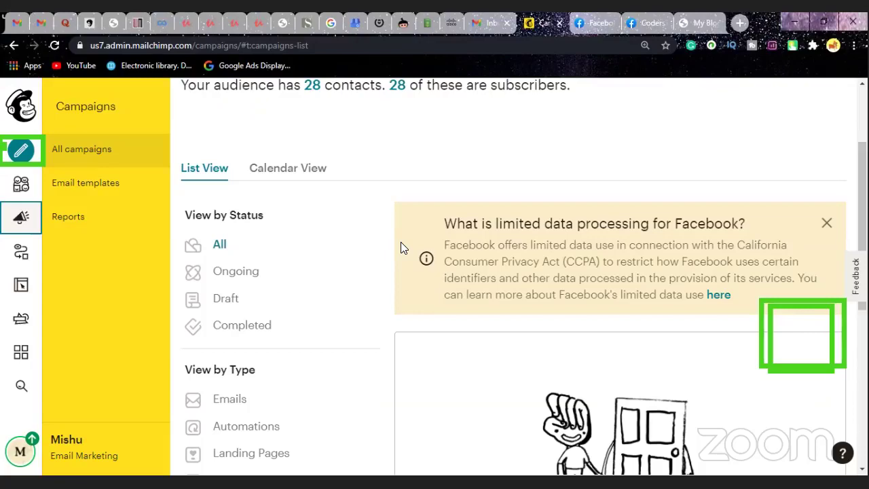
{"action": "scroll", "coordinate": [398, 246], "scroll_direction": "down", "scroll_amount": 2}
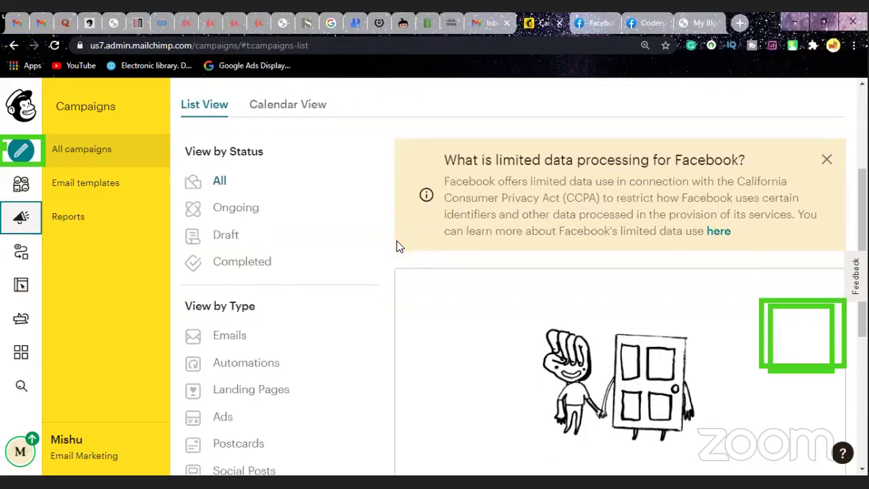
{"action": "scroll", "coordinate": [398, 246], "scroll_direction": "down", "scroll_amount": 2}
{"action": "scroll", "coordinate": [399, 247], "scroll_direction": "up", "scroll_amount": 2}
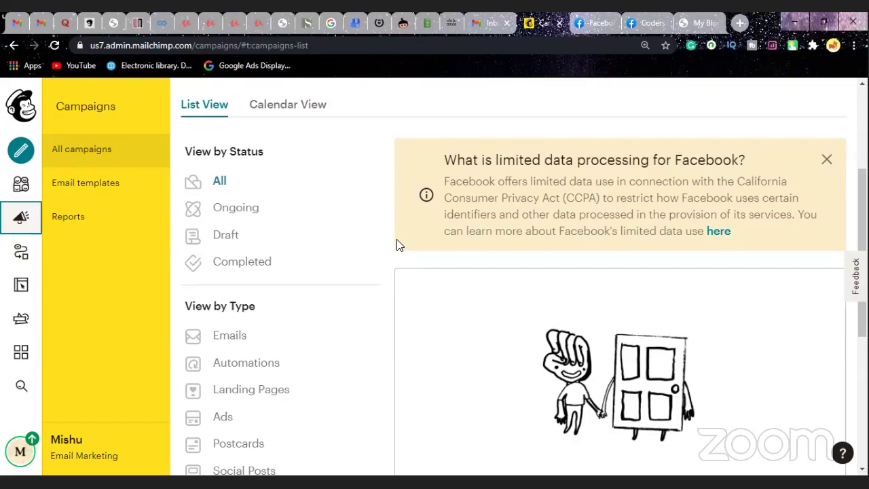
{"action": "scroll", "coordinate": [398, 245], "scroll_direction": "down", "scroll_amount": 1}
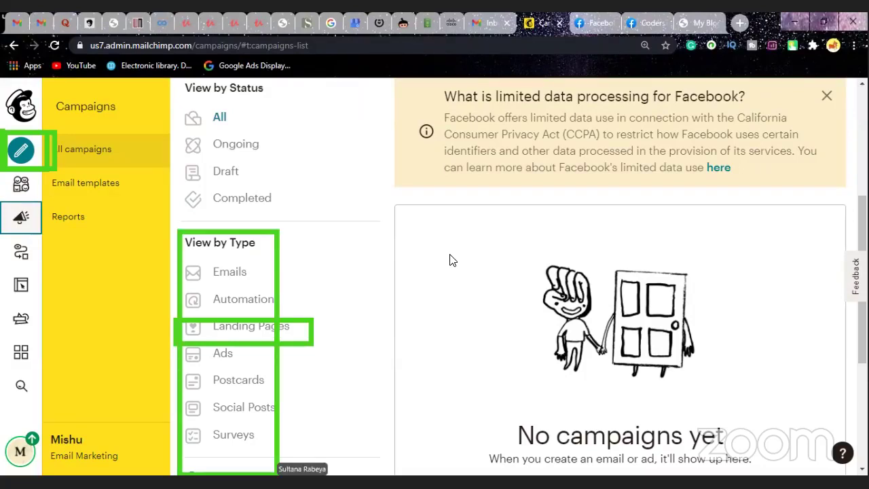
{"action": "scroll", "coordinate": [453, 260], "scroll_direction": "down", "scroll_amount": 1}
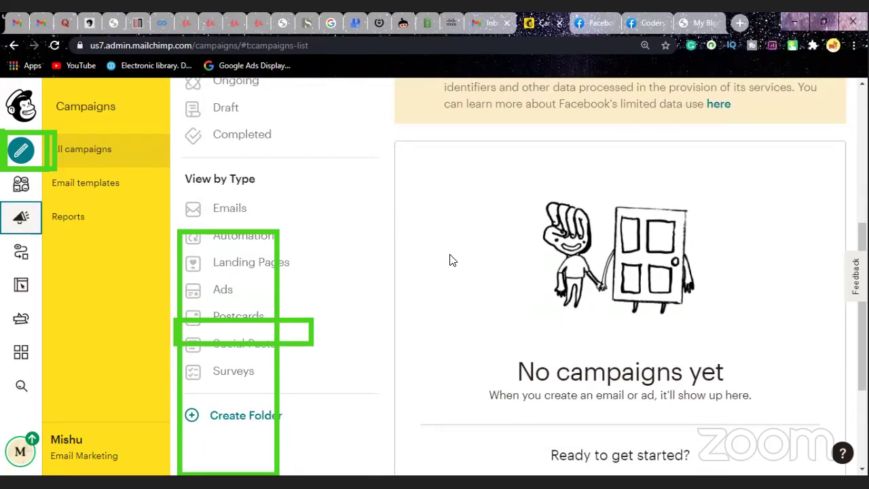
{"action": "scroll", "coordinate": [453, 260], "scroll_direction": "up", "scroll_amount": 1}
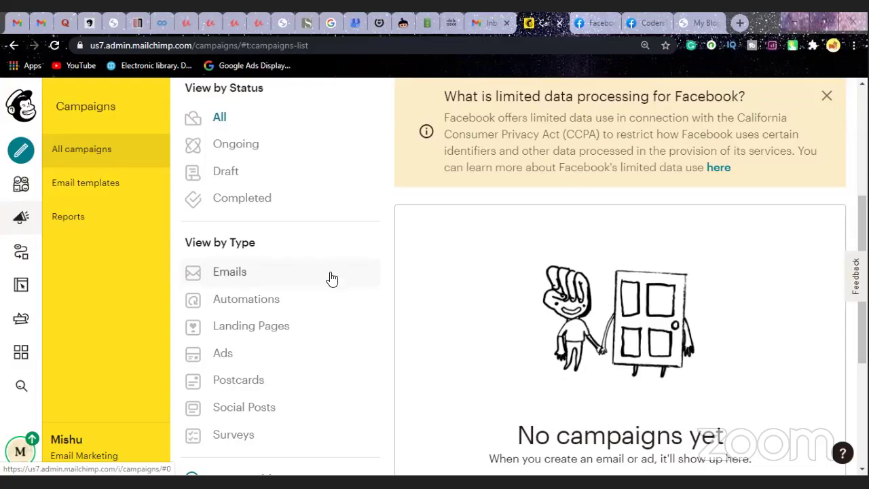
{"action": "scroll", "coordinate": [305, 309], "scroll_direction": "down", "scroll_amount": 1}
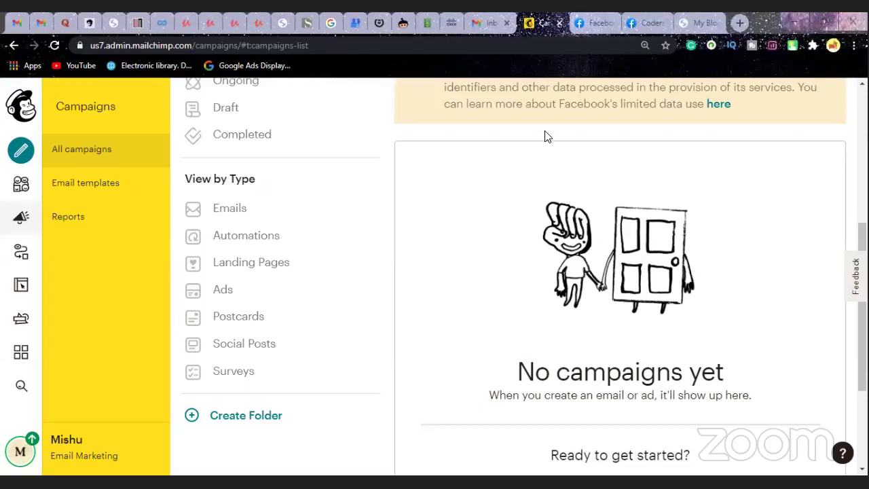
Close the two Facebook tabs and the WordPress blog tab, keeping the Mailchimp campaigns page open.
{"action": "right_click", "coordinate": [606, 24]}
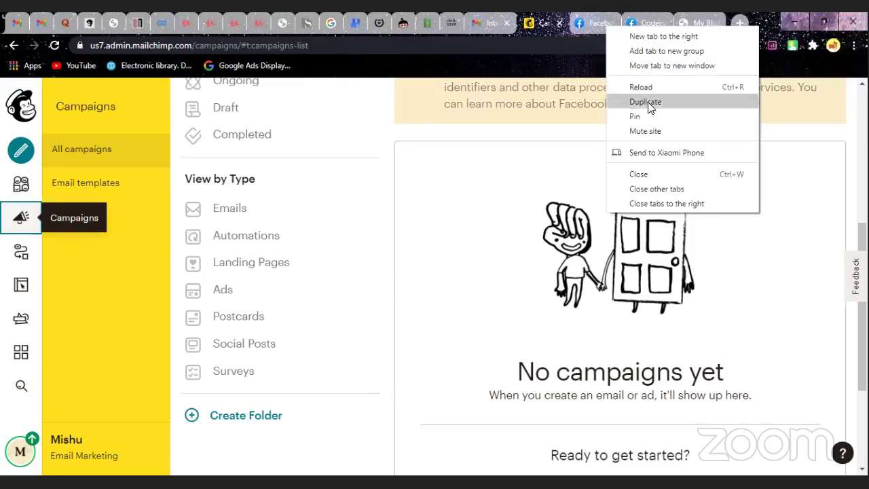
{"action": "left_click", "coordinate": [648, 170]}
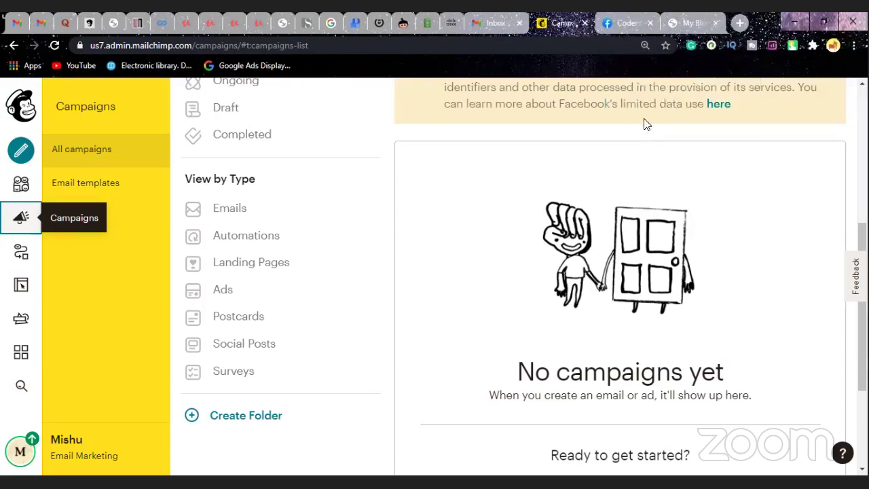
{"action": "right_click", "coordinate": [620, 25]}
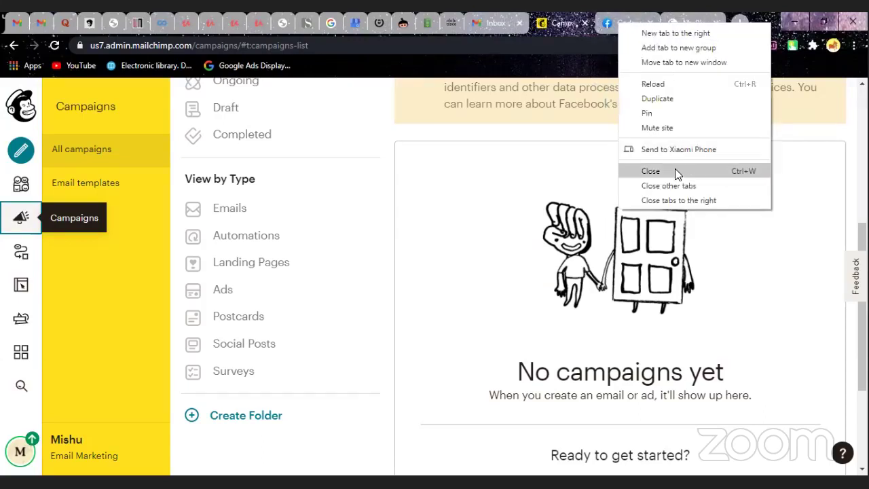
{"action": "left_click", "coordinate": [676, 169]}
{"action": "right_click", "coordinate": [677, 23]}
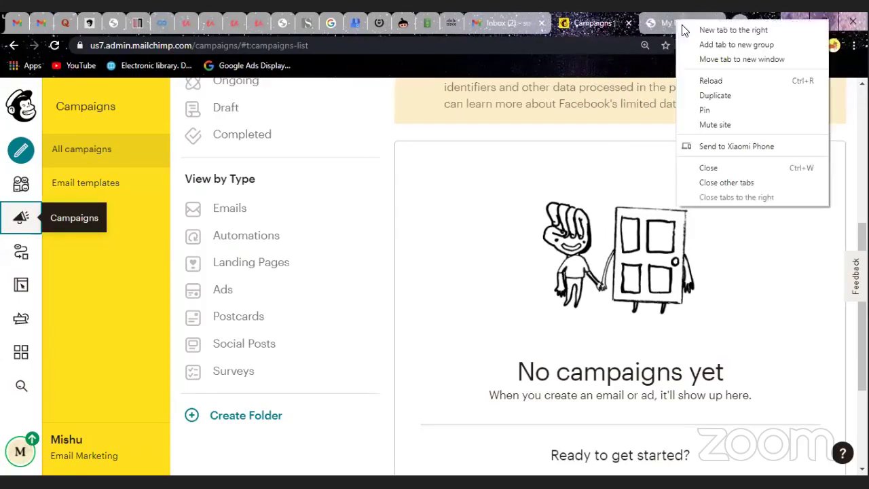
{"action": "left_click", "coordinate": [708, 168]}
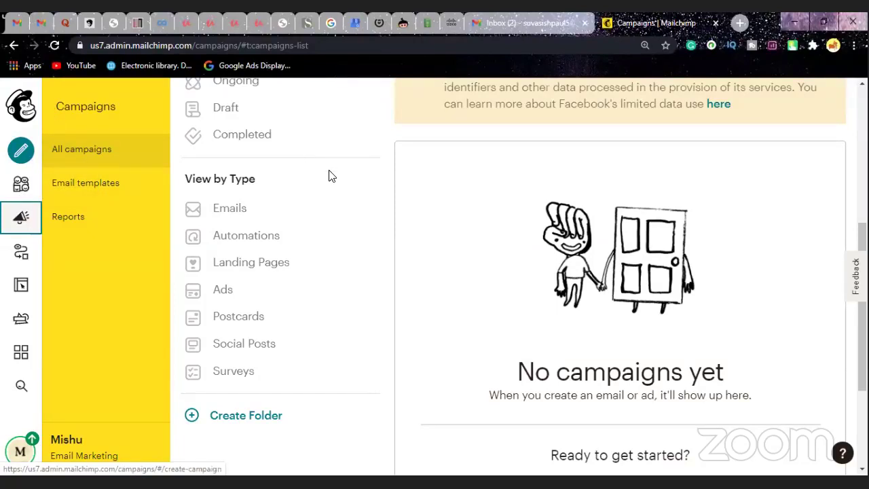
Filter the campaigns by the Surveys type and look over the filtered Campaigns page.
{"action": "scroll", "coordinate": [328, 177], "scroll_direction": "up", "scroll_amount": 2}
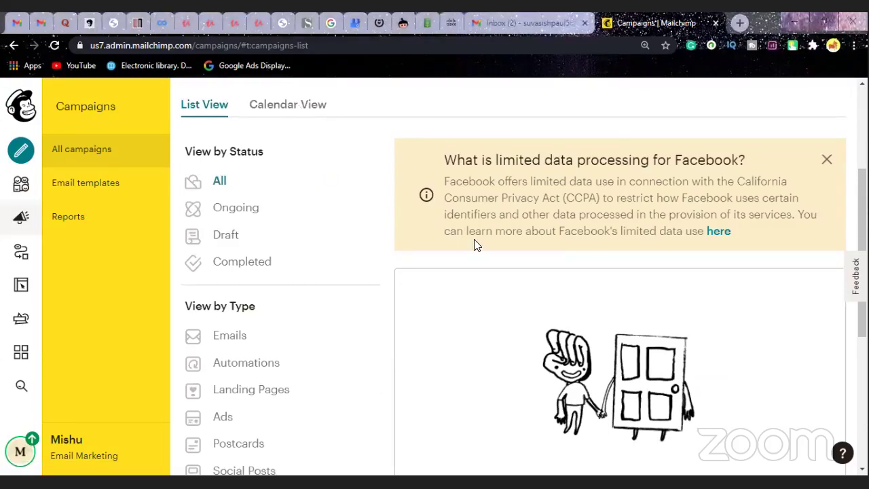
{"action": "scroll", "coordinate": [479, 246], "scroll_direction": "down", "scroll_amount": 5}
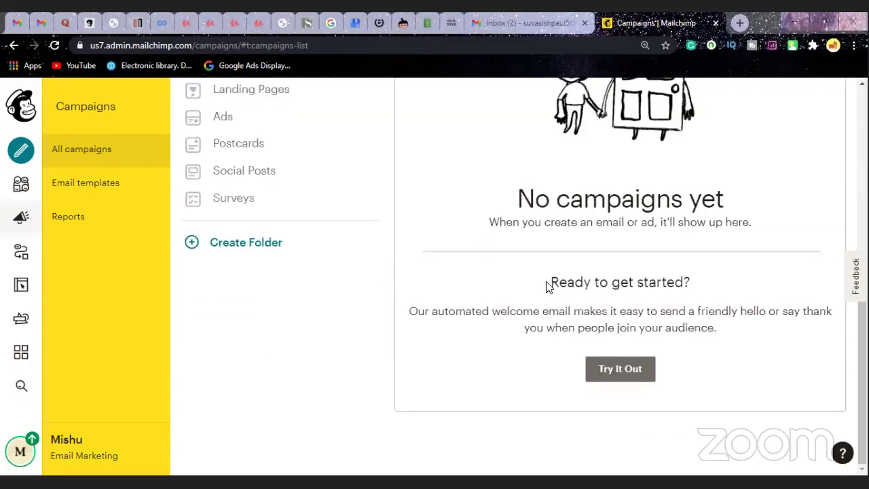
{"action": "scroll", "coordinate": [349, 256], "scroll_direction": "up", "scroll_amount": 2}
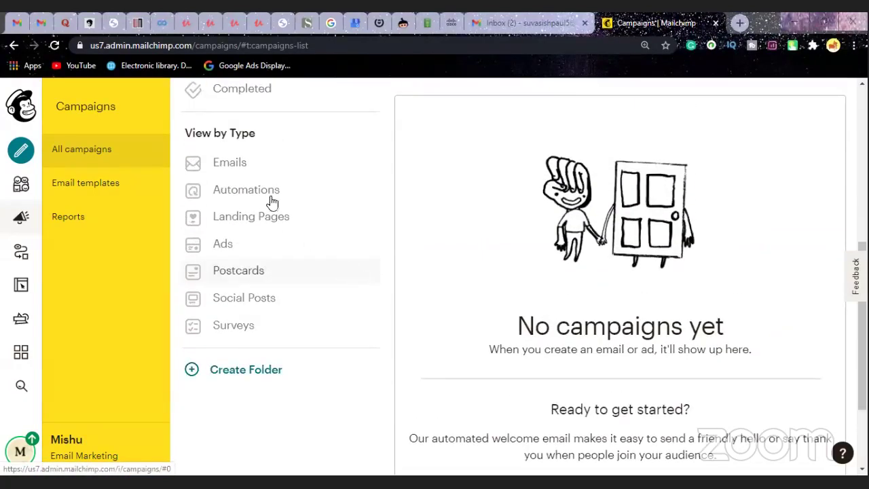
{"action": "left_click", "coordinate": [248, 329]}
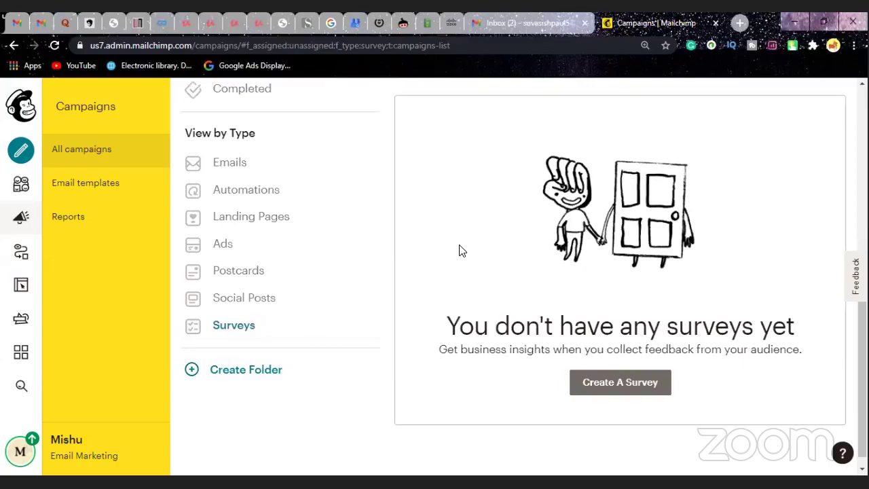
{"action": "scroll", "coordinate": [461, 251], "scroll_direction": "up", "scroll_amount": 5}
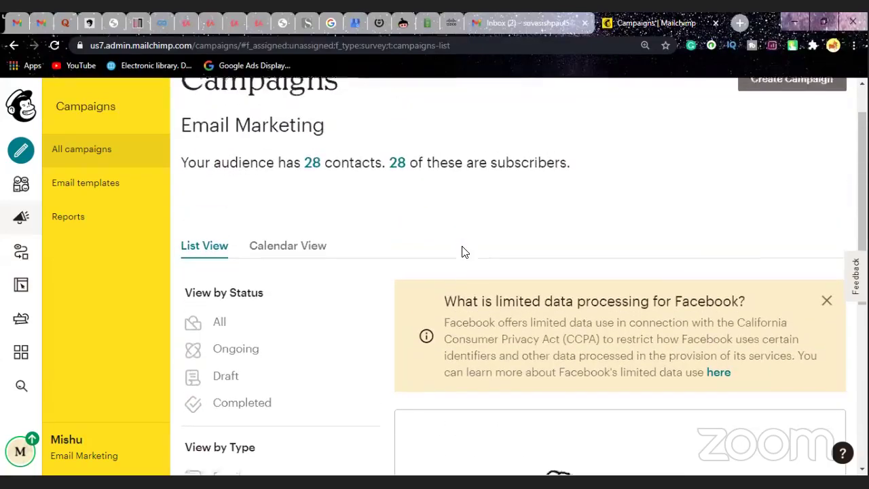
{"action": "scroll", "coordinate": [462, 251], "scroll_direction": "down", "scroll_amount": 1}
{"action": "scroll", "coordinate": [461, 247], "scroll_direction": "up", "scroll_amount": 2}
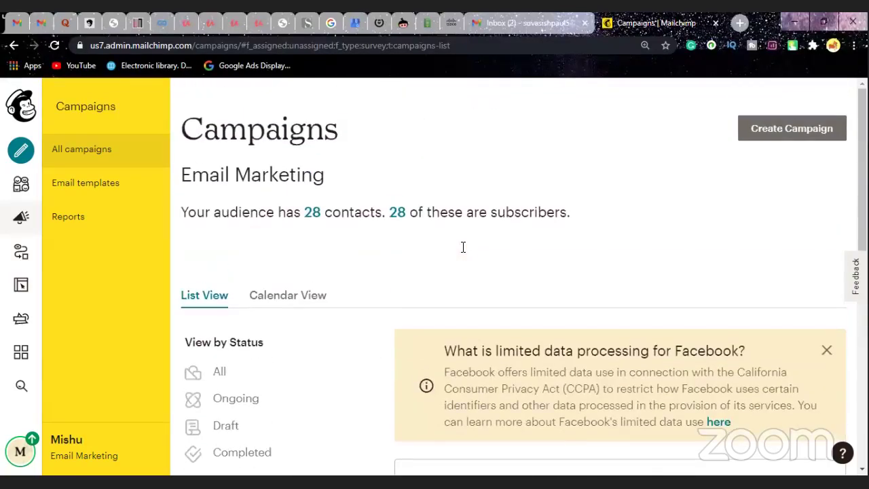
{"action": "scroll", "coordinate": [462, 246], "scroll_direction": "down", "scroll_amount": 2}
{"action": "scroll", "coordinate": [462, 250], "scroll_direction": "up", "scroll_amount": 2}
{"action": "scroll", "coordinate": [382, 256], "scroll_direction": "down", "scroll_amount": 1}
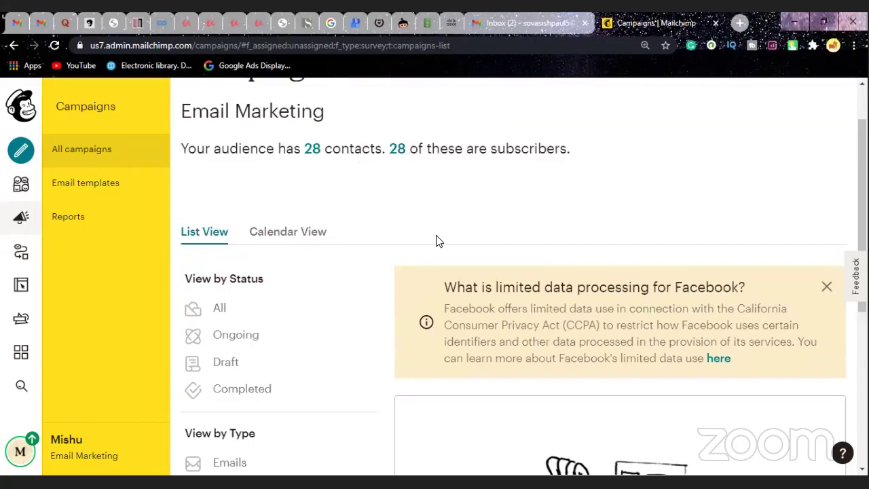
View the campaigns on the monthly calendar and return to the campaign list.
{"action": "scroll", "coordinate": [322, 181], "scroll_direction": "down", "scroll_amount": 2}
{"action": "left_click", "coordinate": [292, 108]}
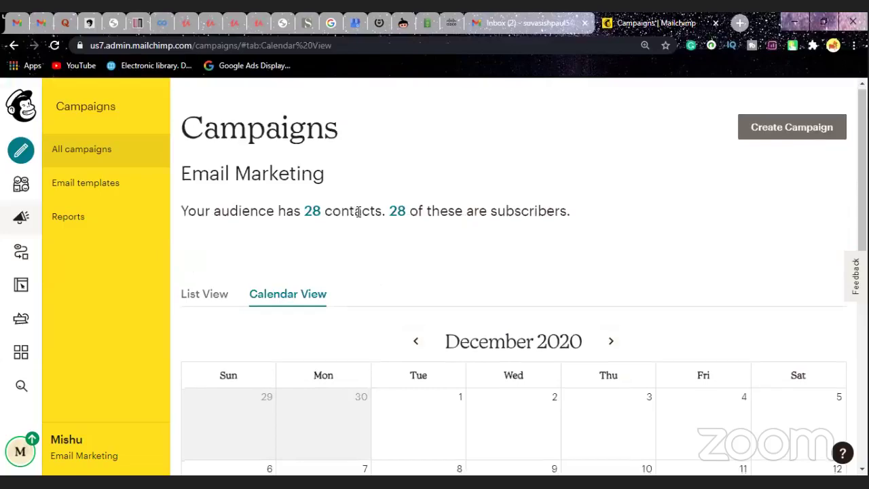
{"action": "scroll", "coordinate": [359, 217], "scroll_direction": "down", "scroll_amount": 3}
{"action": "scroll", "coordinate": [361, 219], "scroll_direction": "down", "scroll_amount": 2}
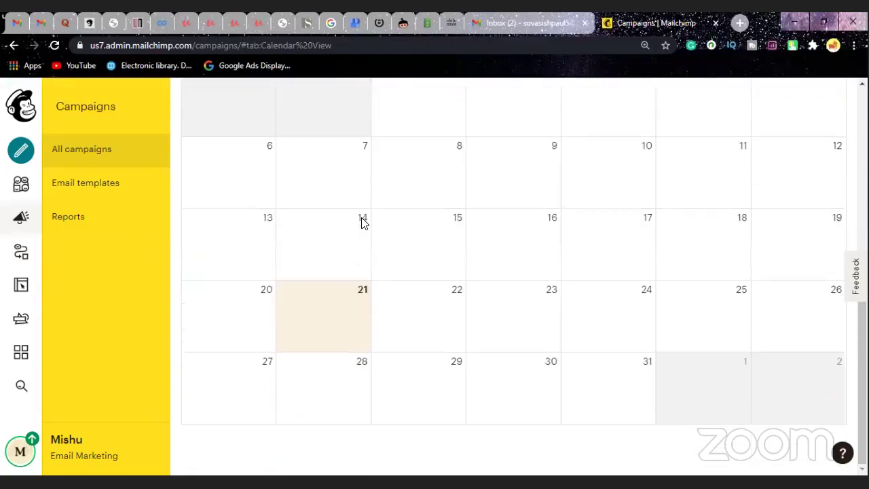
{"action": "scroll", "coordinate": [357, 219], "scroll_direction": "up", "scroll_amount": 5}
{"action": "left_click", "coordinate": [209, 291]}
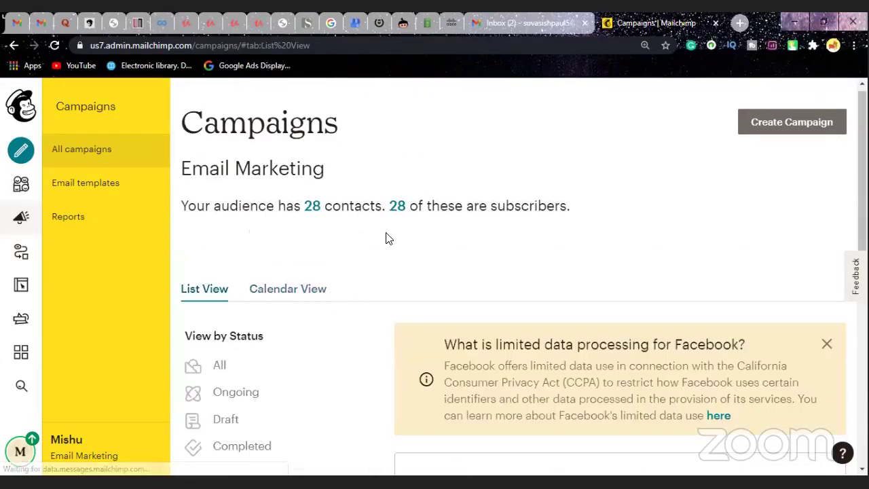
{"action": "scroll", "coordinate": [396, 252], "scroll_direction": "down", "scroll_amount": 2}
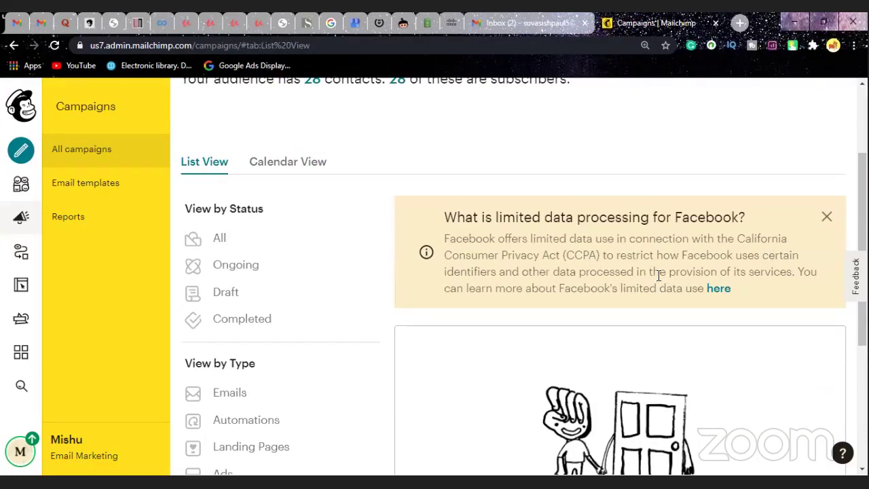
Create a new survey from the campaign list filtered to surveys.
{"action": "scroll", "coordinate": [577, 285], "scroll_direction": "down", "scroll_amount": 1}
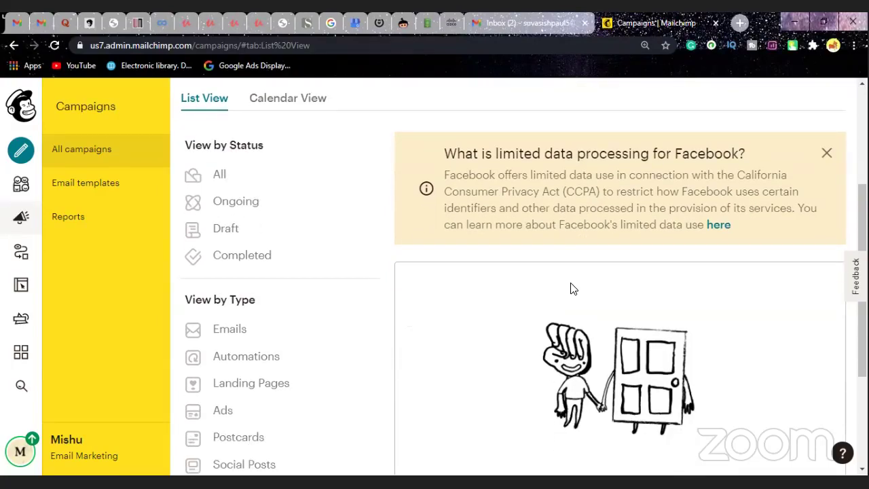
{"action": "scroll", "coordinate": [565, 276], "scroll_direction": "down", "scroll_amount": 3}
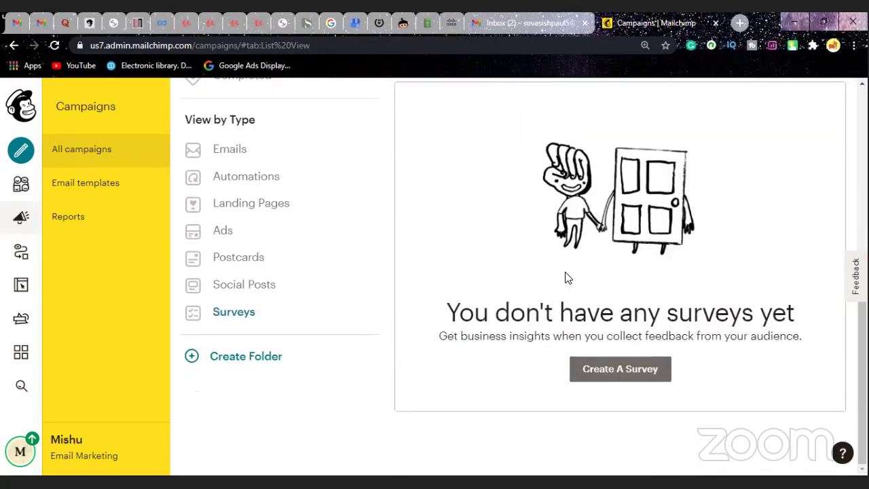
{"action": "scroll", "coordinate": [564, 275], "scroll_direction": "up", "scroll_amount": 1}
{"action": "scroll", "coordinate": [562, 277], "scroll_direction": "down", "scroll_amount": 1}
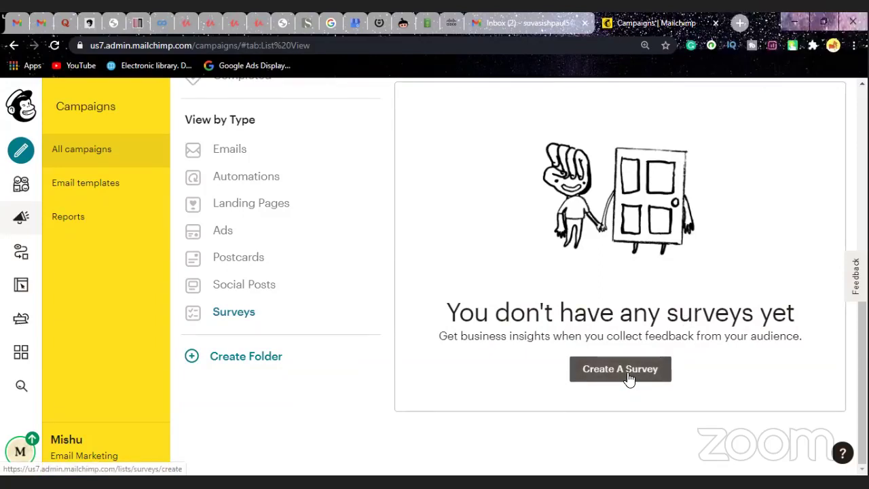
{"action": "scroll", "coordinate": [628, 375], "scroll_direction": "up", "scroll_amount": 1}
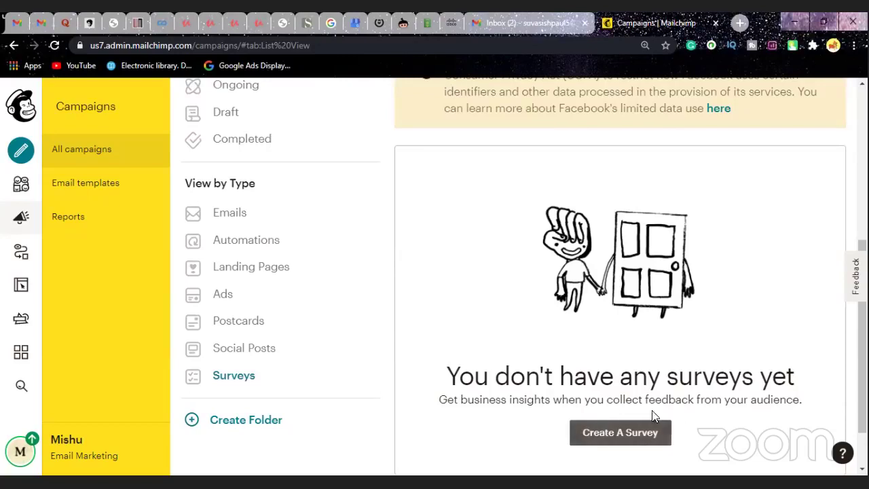
{"action": "left_click", "coordinate": [632, 442]}
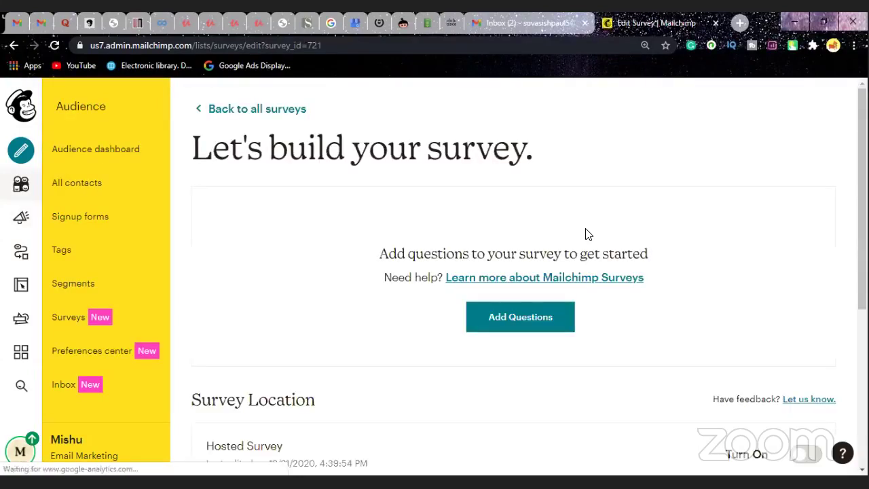
Look over the new survey's location and settings, and view the question types available in its question editor.
{"action": "scroll", "coordinate": [588, 235], "scroll_direction": "down", "scroll_amount": 1}
{"action": "scroll", "coordinate": [589, 234], "scroll_direction": "down", "scroll_amount": 1}
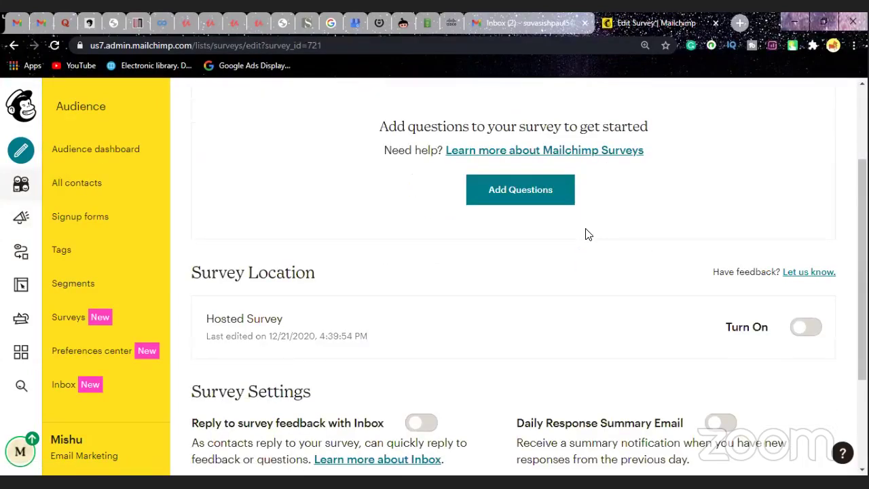
{"action": "scroll", "coordinate": [588, 234], "scroll_direction": "up", "scroll_amount": 1}
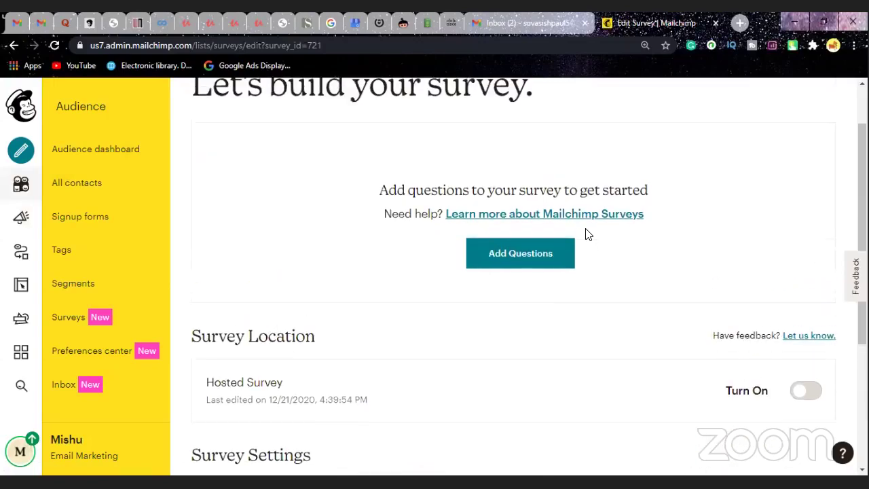
{"action": "left_click", "coordinate": [523, 262]}
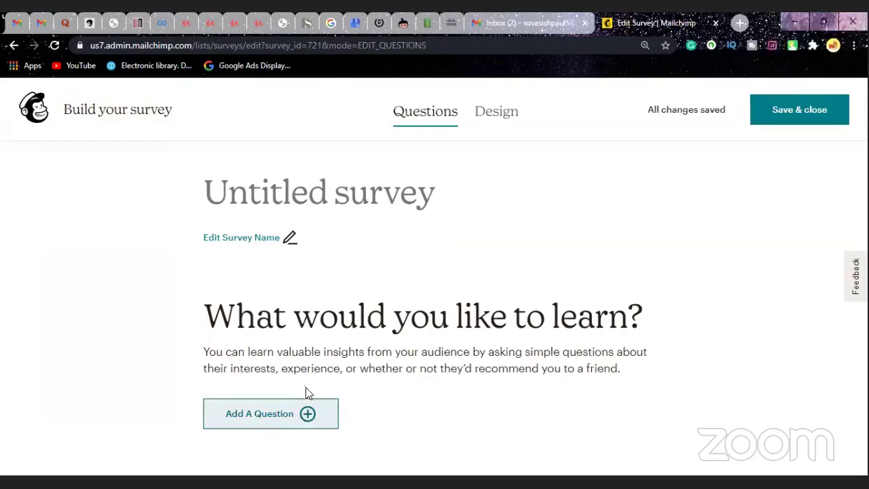
{"action": "left_click", "coordinate": [312, 421]}
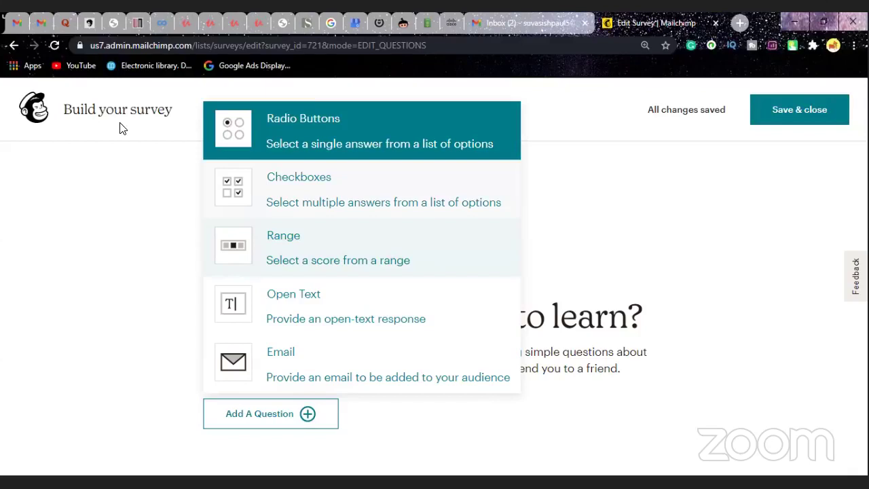
{"action": "left_click", "coordinate": [161, 178]}
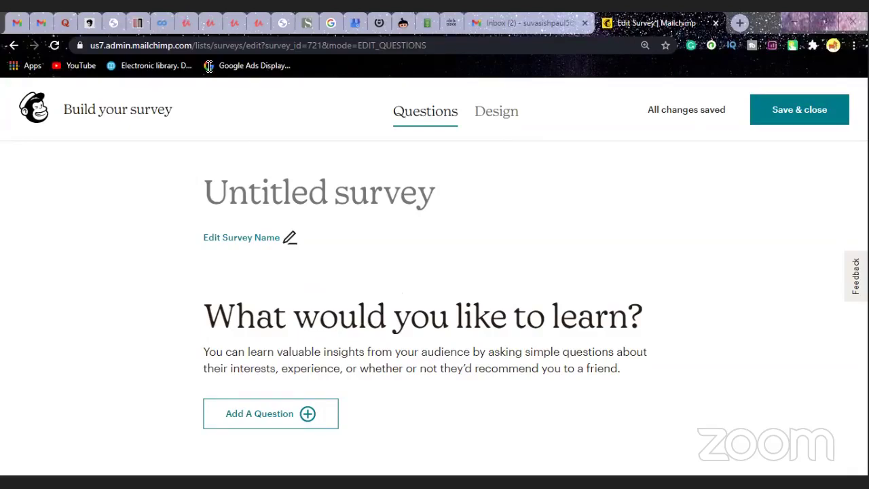
Return to the campaign list and check the draft survey's entry and its additional actions.
{"action": "left_click", "coordinate": [13, 46]}
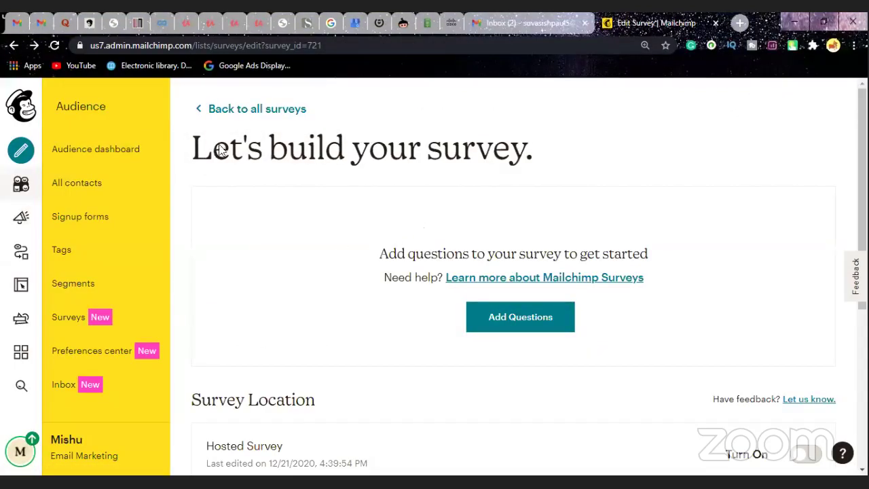
{"action": "left_click", "coordinate": [14, 45]}
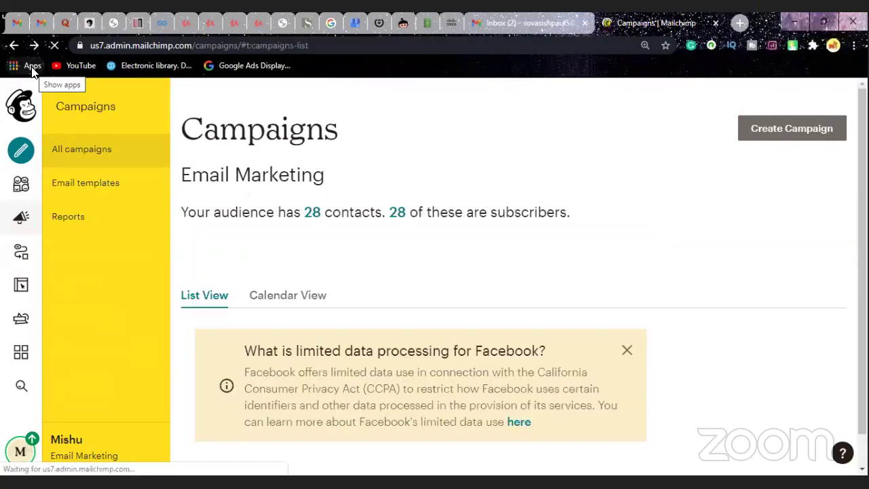
{"action": "scroll", "coordinate": [299, 333], "scroll_direction": "down", "scroll_amount": 2}
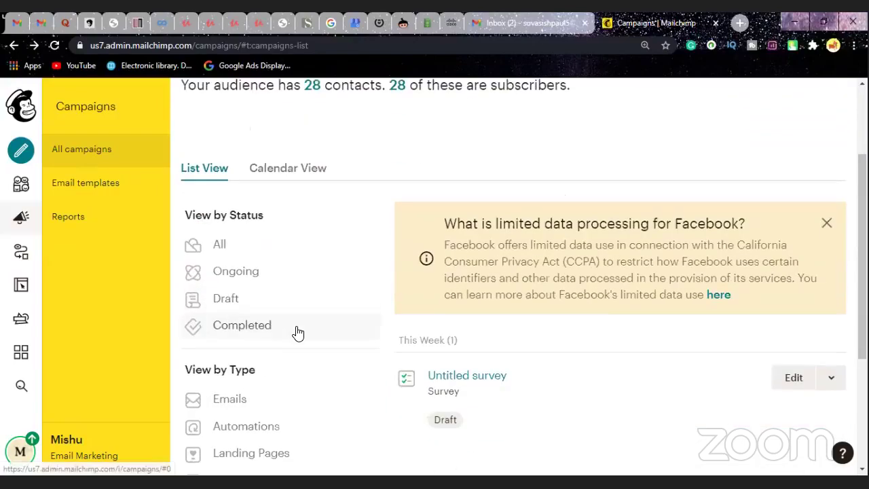
{"action": "scroll", "coordinate": [286, 320], "scroll_direction": "down", "scroll_amount": 1}
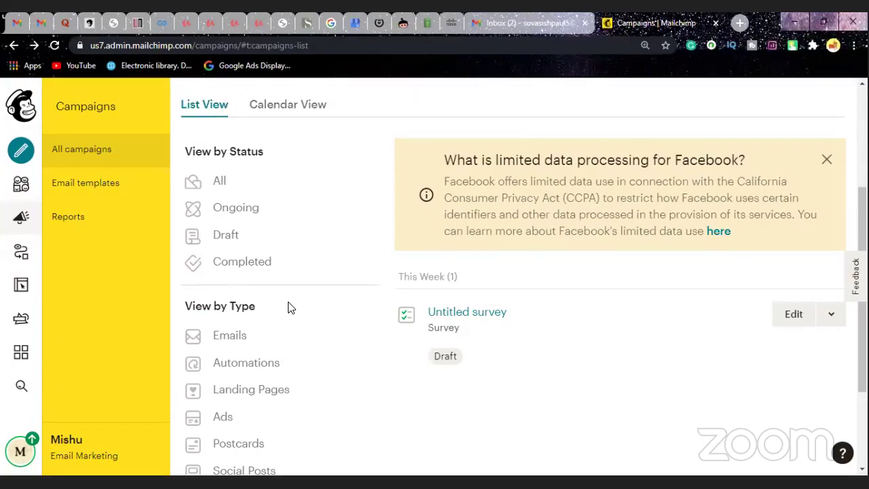
{"action": "left_click", "coordinate": [833, 318]}
{"action": "scroll", "coordinate": [335, 332], "scroll_direction": "down", "scroll_amount": 1}
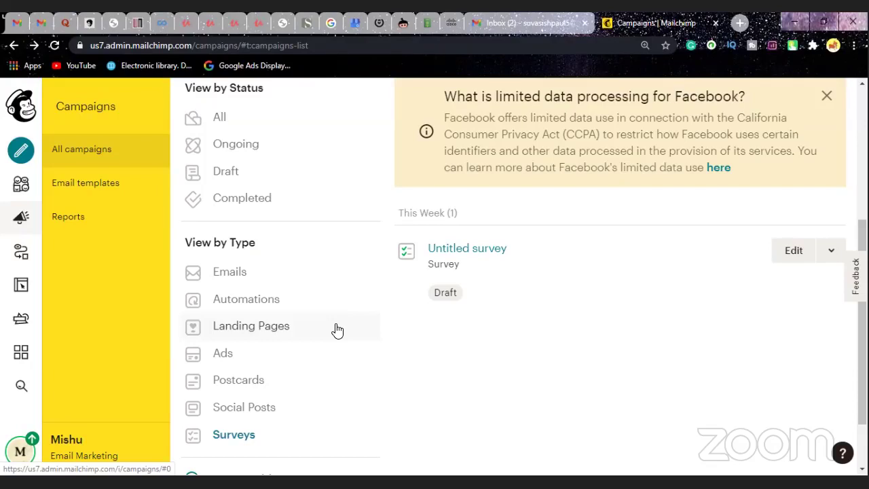
Filter the campaigns by Social Posts and begin a new social post campaign with a campaign name entered.
{"action": "left_click", "coordinate": [260, 419]}
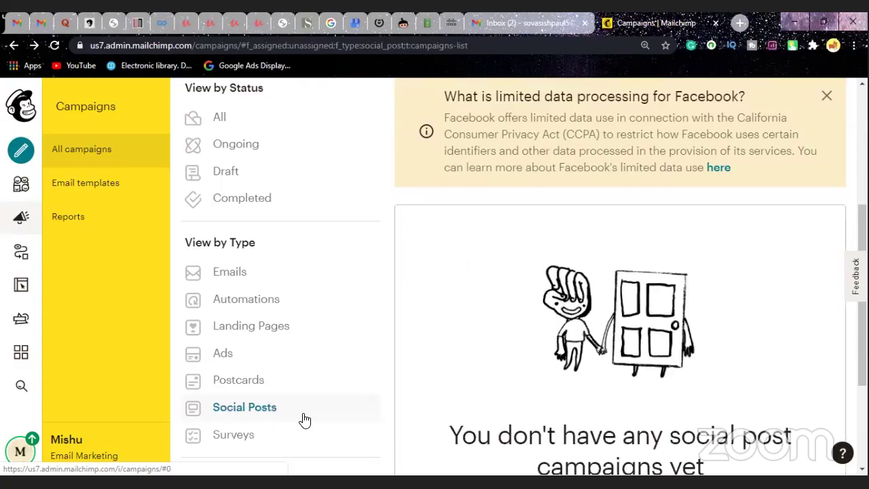
{"action": "scroll", "coordinate": [465, 367], "scroll_direction": "down", "scroll_amount": 3}
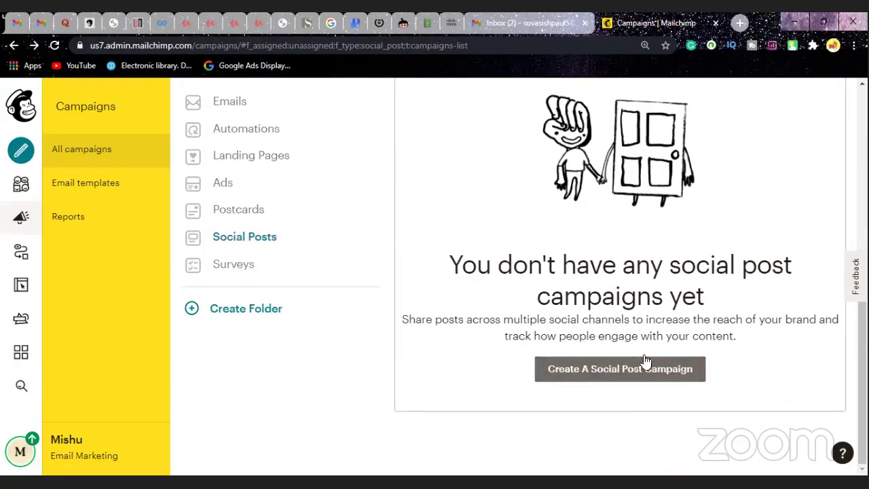
{"action": "left_click", "coordinate": [602, 375]}
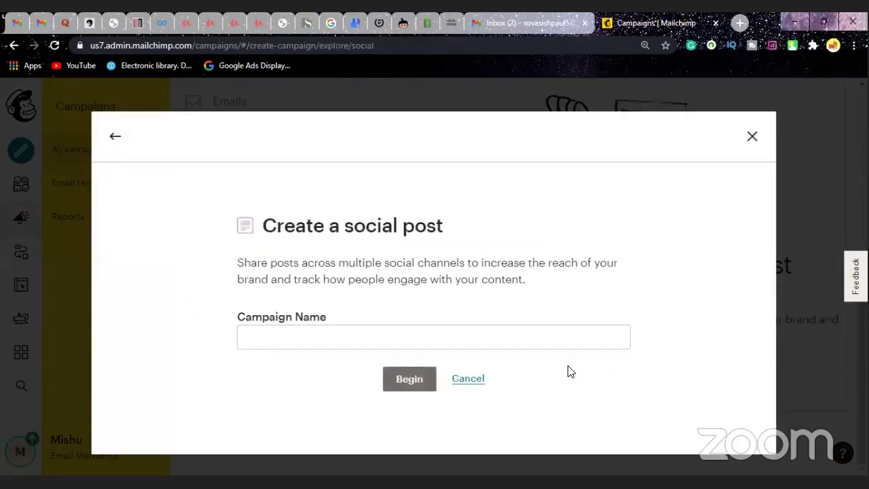
{"action": "left_click", "coordinate": [460, 341]}
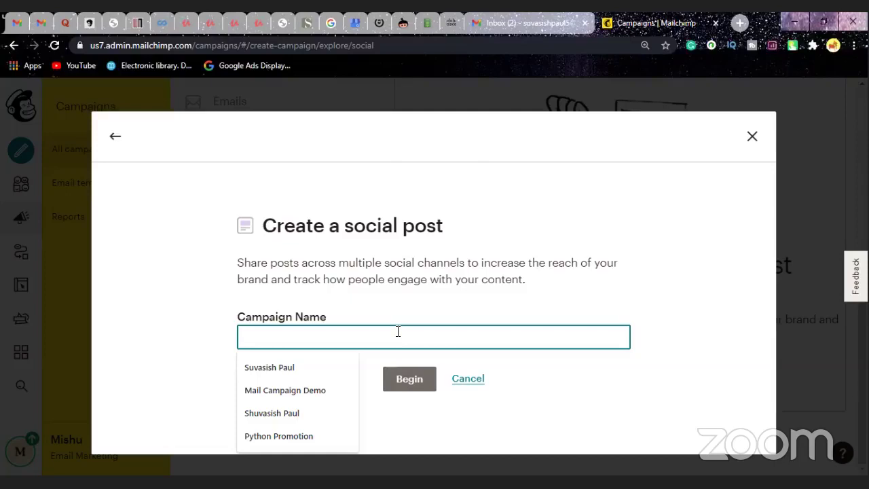
{"action": "type", "text": "La"}
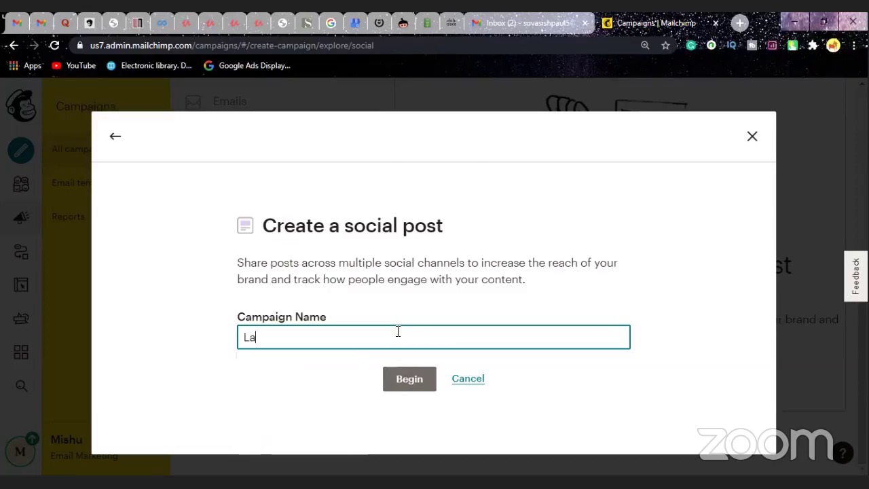
{"action": "type", "text": "zy Emon"}
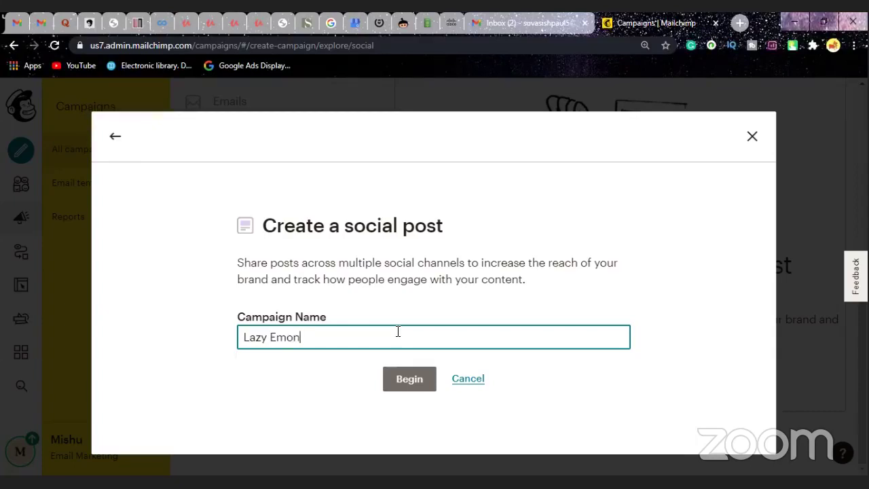
{"action": "left_click", "coordinate": [411, 385]}
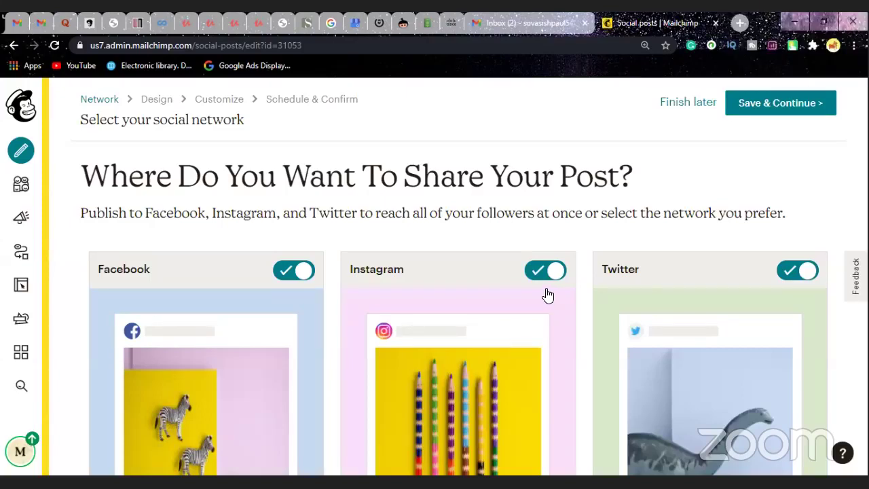
Keep Facebook, Instagram and Twitter as the post's networks and save to continue to the Design stage.
{"action": "scroll", "coordinate": [547, 296], "scroll_direction": "down", "scroll_amount": 2}
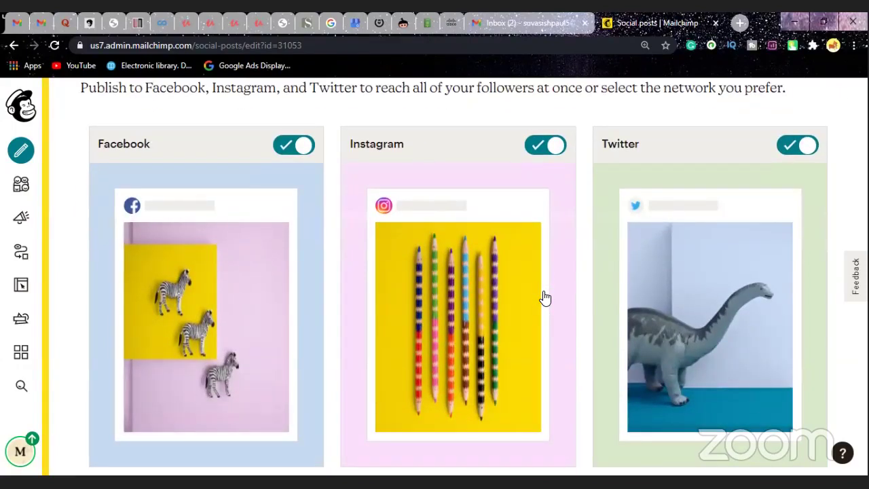
{"action": "scroll", "coordinate": [546, 300], "scroll_direction": "up", "scroll_amount": 1}
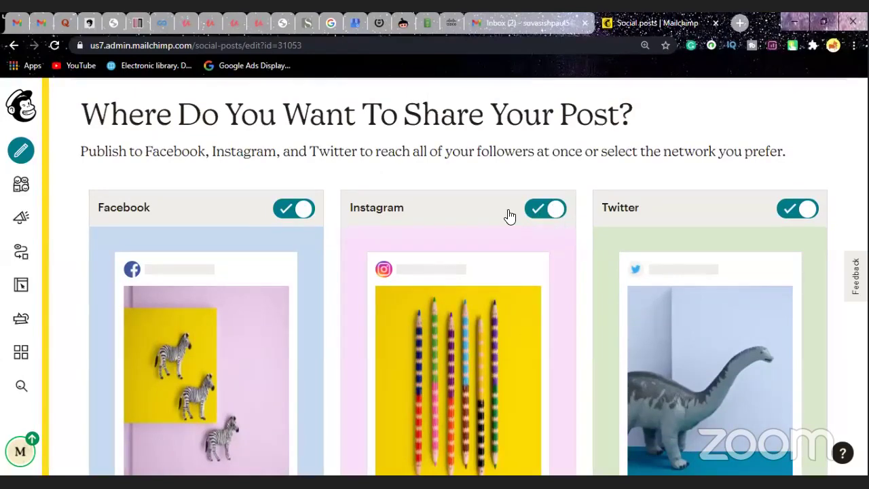
{"action": "scroll", "coordinate": [357, 188], "scroll_direction": "up", "scroll_amount": 1}
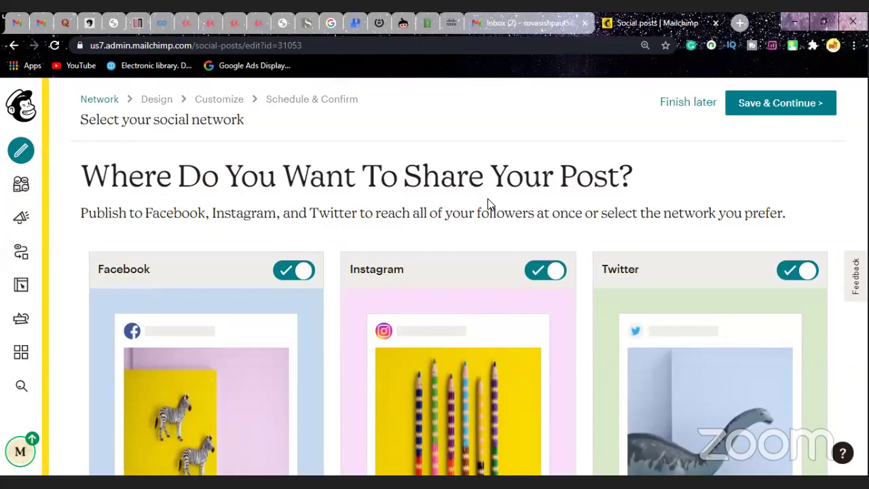
{"action": "left_click", "coordinate": [766, 107]}
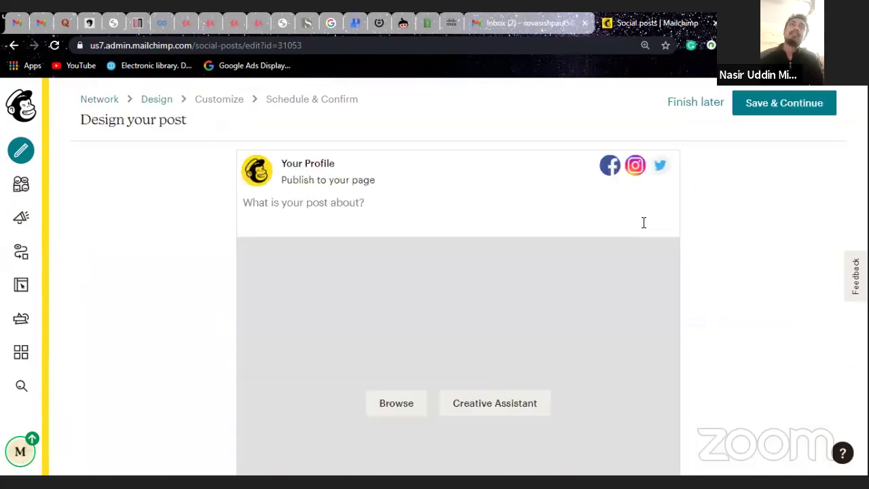
Examine the social post's Design page, including the post text area and the Browse and Creative Assistant image options.
{"action": "scroll", "coordinate": [584, 277], "scroll_direction": "down", "scroll_amount": 1}
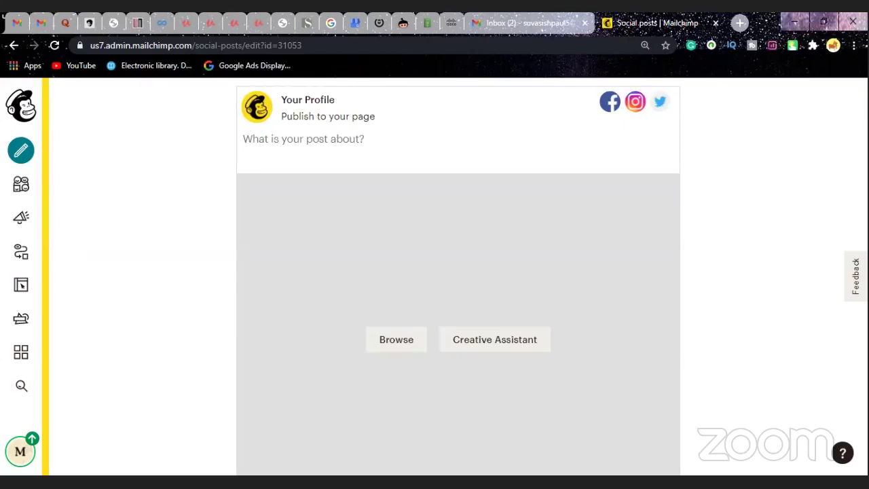
{"action": "scroll", "coordinate": [735, 252], "scroll_direction": "down", "scroll_amount": 1}
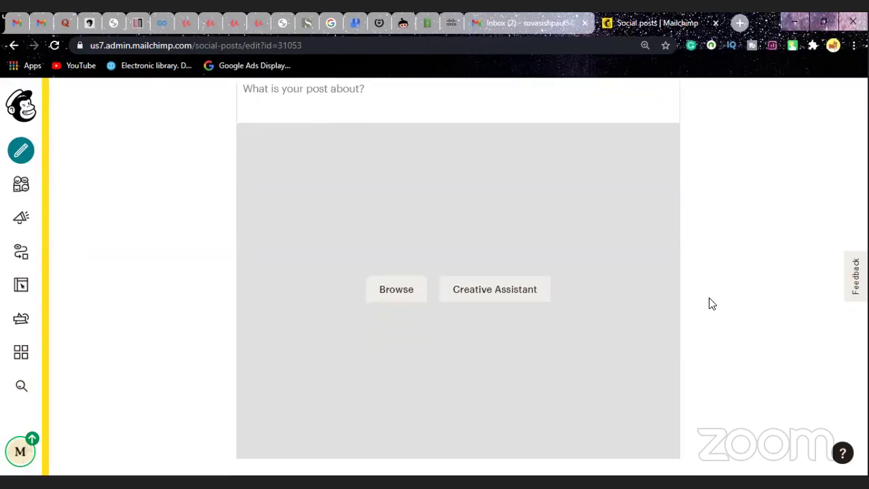
{"action": "scroll", "coordinate": [710, 305], "scroll_direction": "up", "scroll_amount": 2}
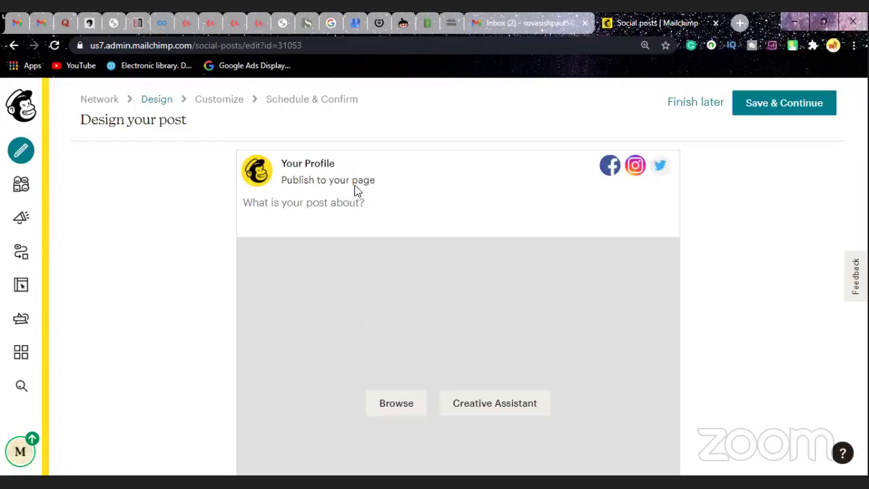
{"action": "left_click", "coordinate": [347, 206]}
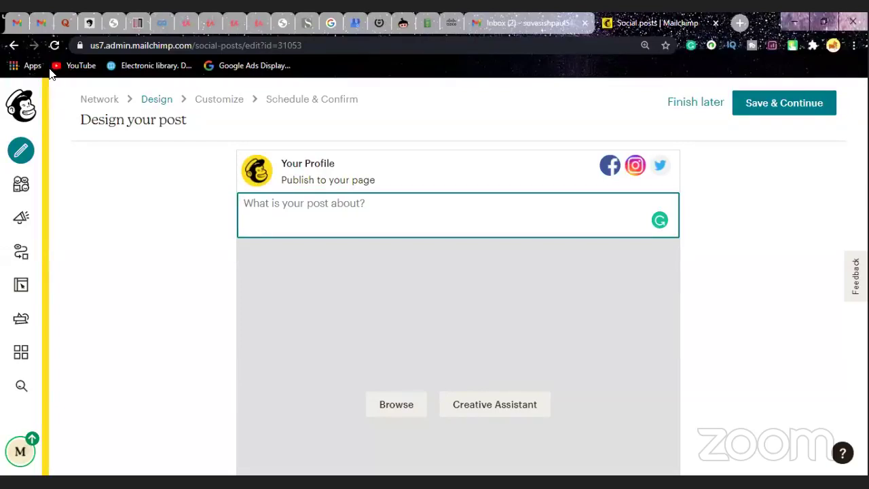
{"action": "left_click", "coordinate": [120, 157]}
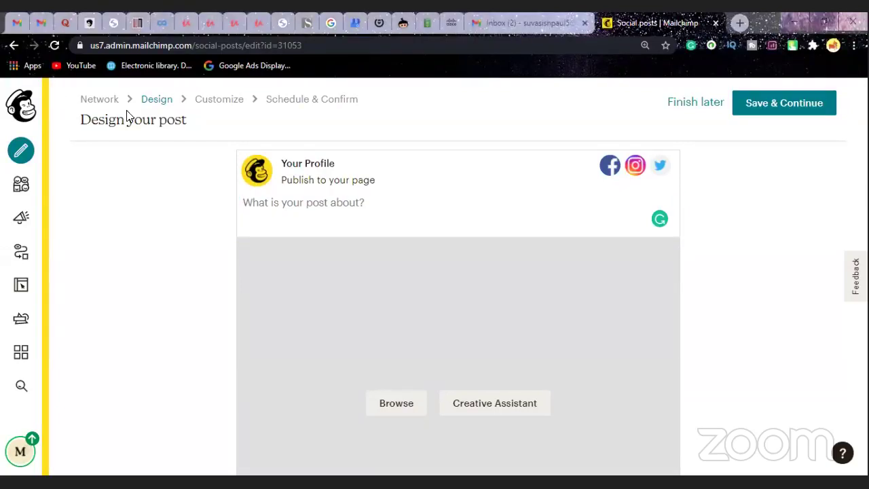
{"action": "left_click", "coordinate": [352, 209]}
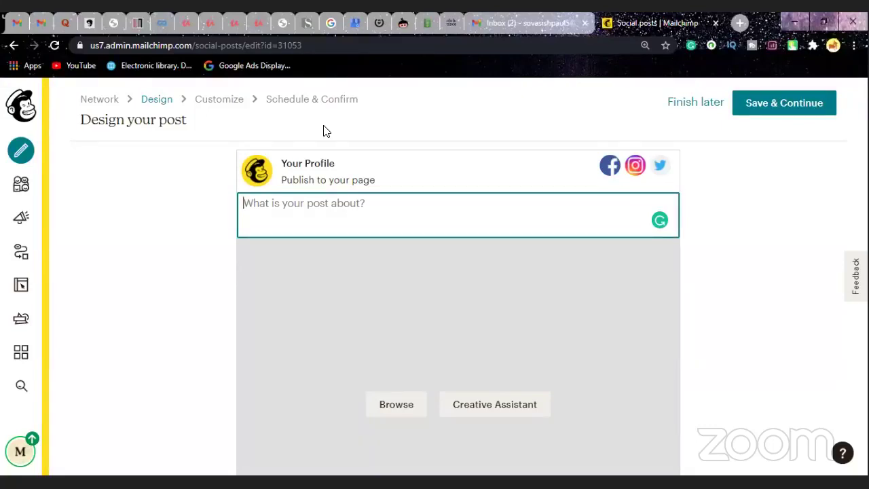
{"action": "left_click", "coordinate": [250, 242]}
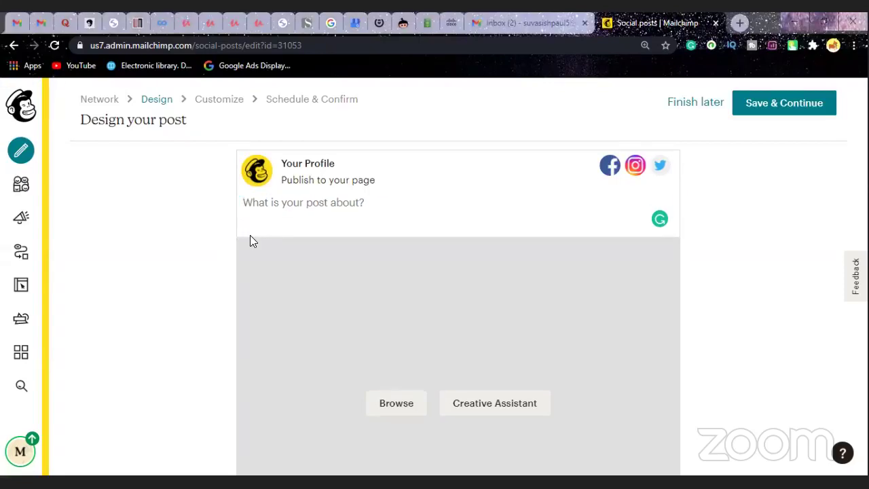
{"action": "left_click", "coordinate": [332, 208]}
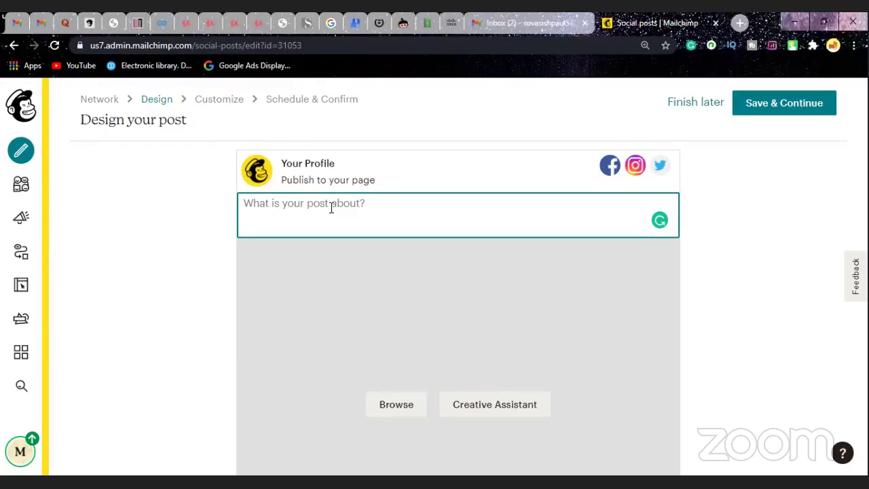
{"action": "scroll", "coordinate": [500, 289], "scroll_direction": "down", "scroll_amount": 2}
{"action": "scroll", "coordinate": [500, 279], "scroll_direction": "up", "scroll_amount": 2}
{"action": "left_click", "coordinate": [404, 171]}
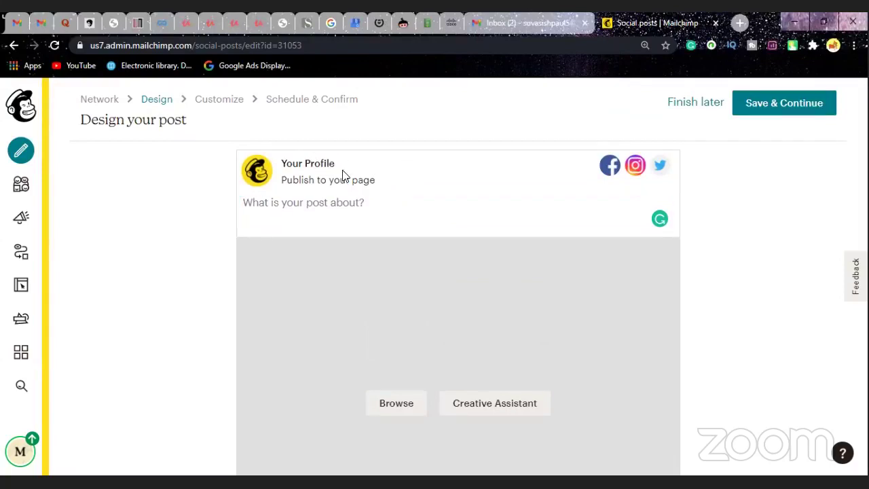
Insert the sloth image from My Files in the Content Studio into the social post.
{"action": "left_click", "coordinate": [336, 208]}
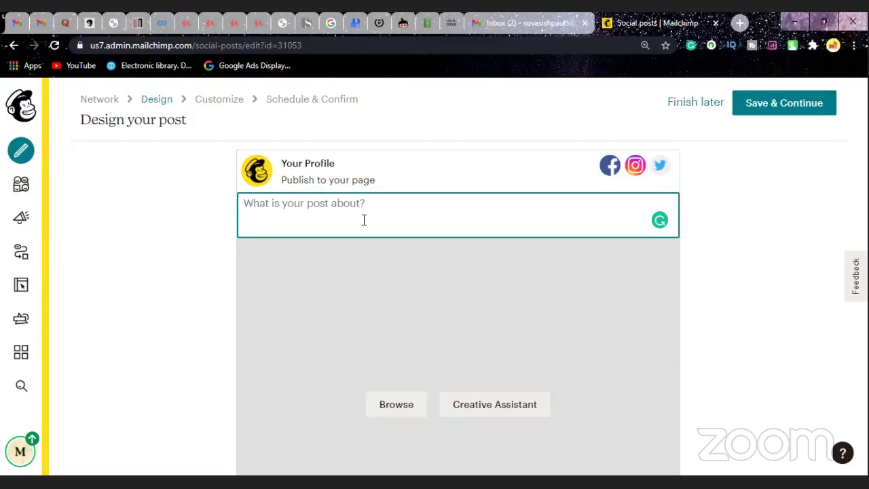
{"action": "left_click", "coordinate": [363, 179]}
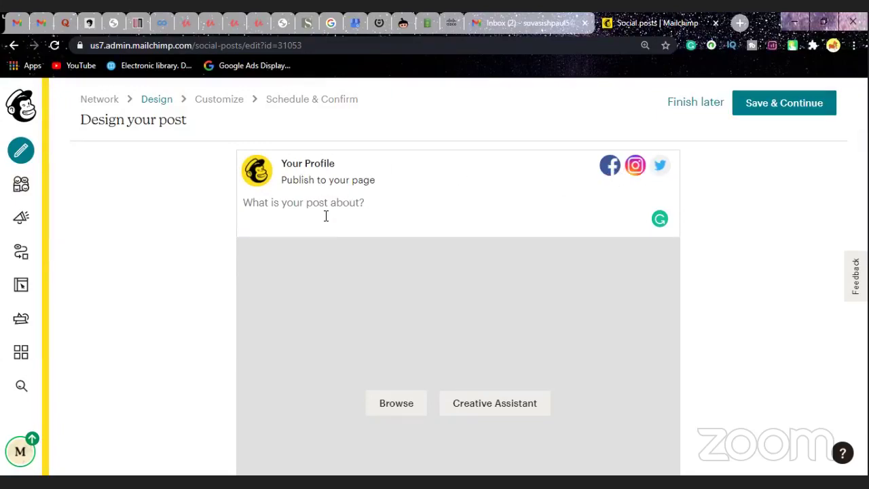
{"action": "scroll", "coordinate": [400, 257], "scroll_direction": "down", "scroll_amount": 1}
{"action": "left_click", "coordinate": [393, 341]}
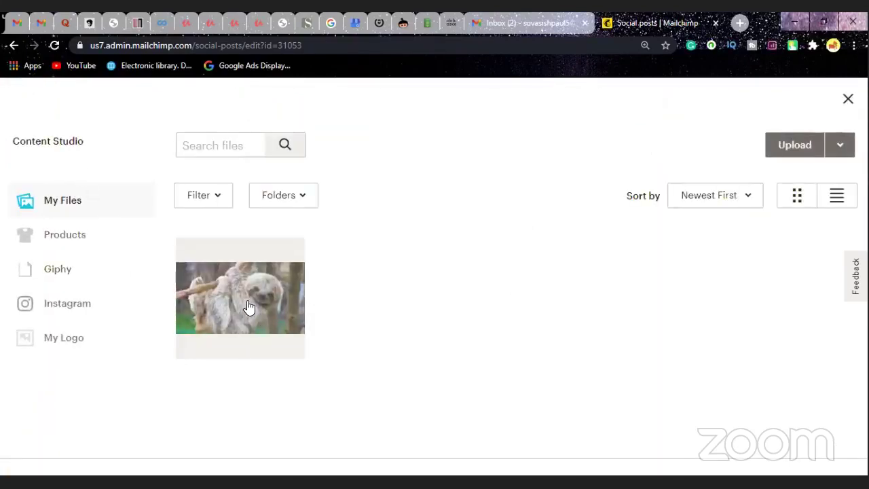
{"action": "left_click", "coordinate": [266, 316]}
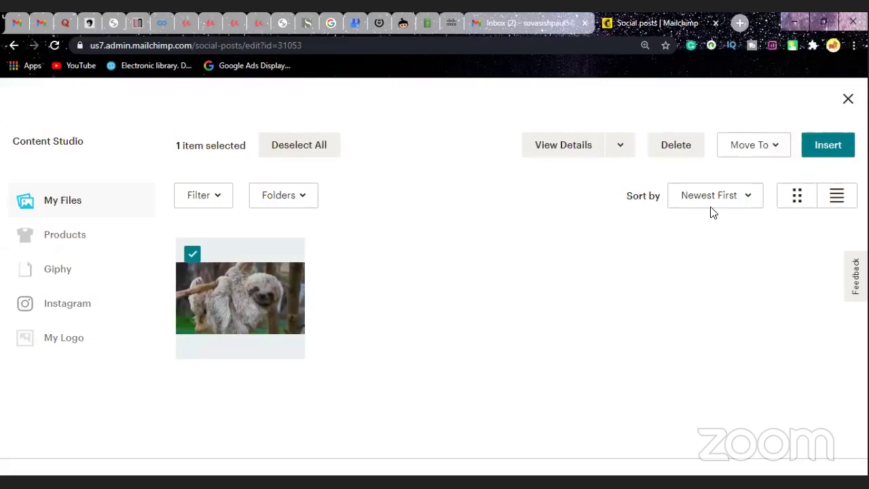
{"action": "left_click", "coordinate": [821, 149]}
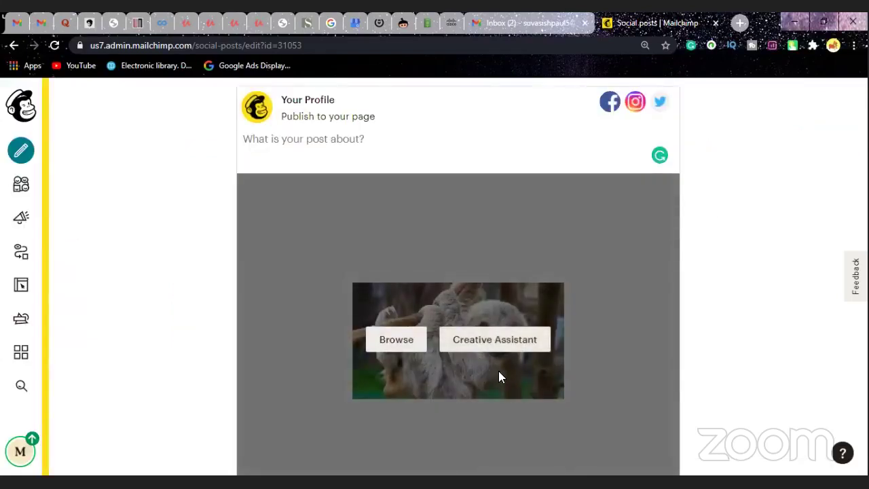
Write the post text "Hi Bros! This is me, lazy" followed by the person's first name.
{"action": "scroll", "coordinate": [388, 255], "scroll_direction": "up", "scroll_amount": 1}
{"action": "left_click", "coordinate": [351, 205]}
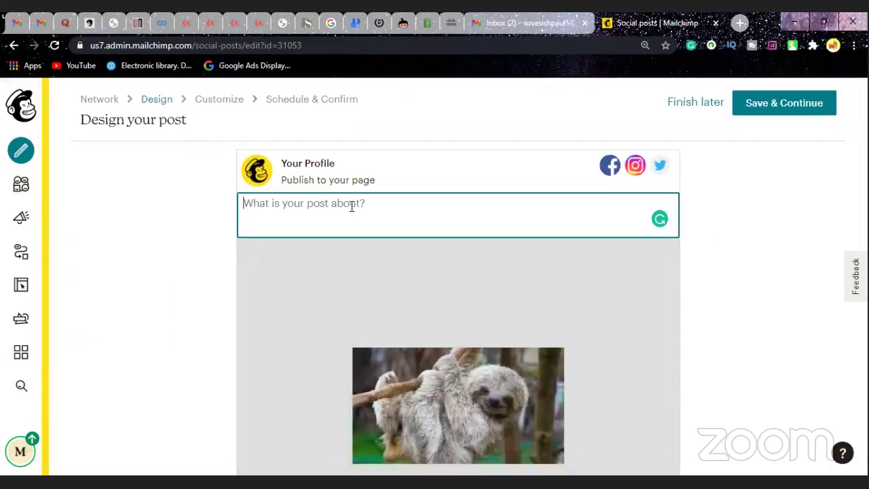
{"action": "type", "text": "Hi "}
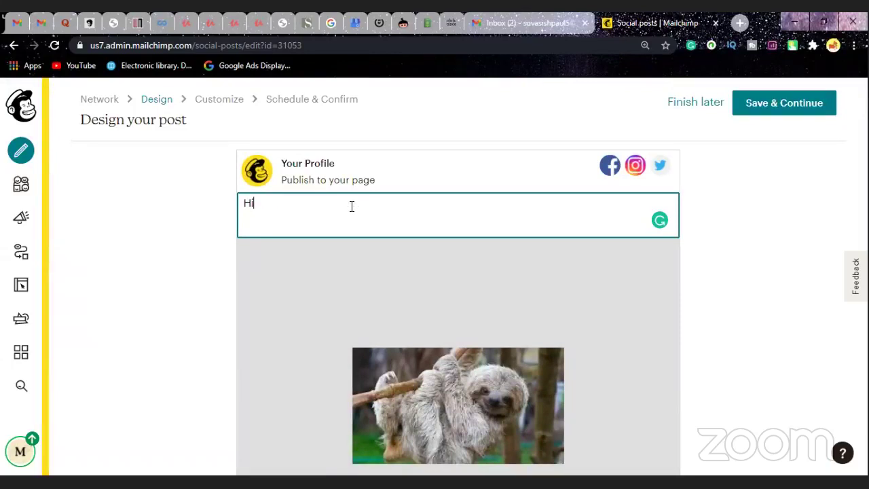
{"action": "type", "text": "Bros"}
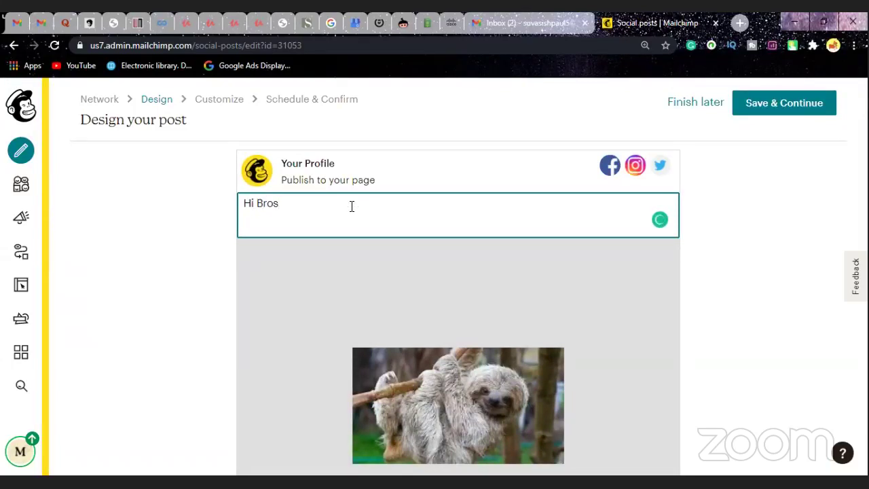
{"action": "type", "text": "! This is me,"}
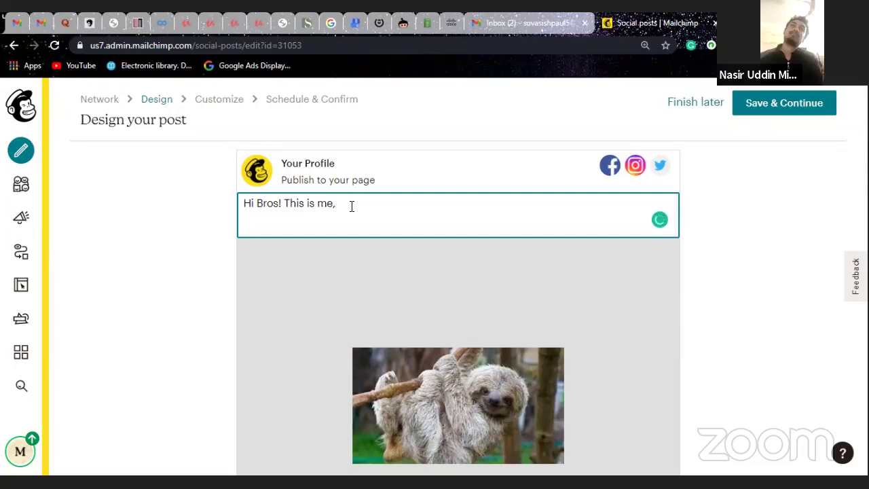
{"action": "type", "text": " la"}
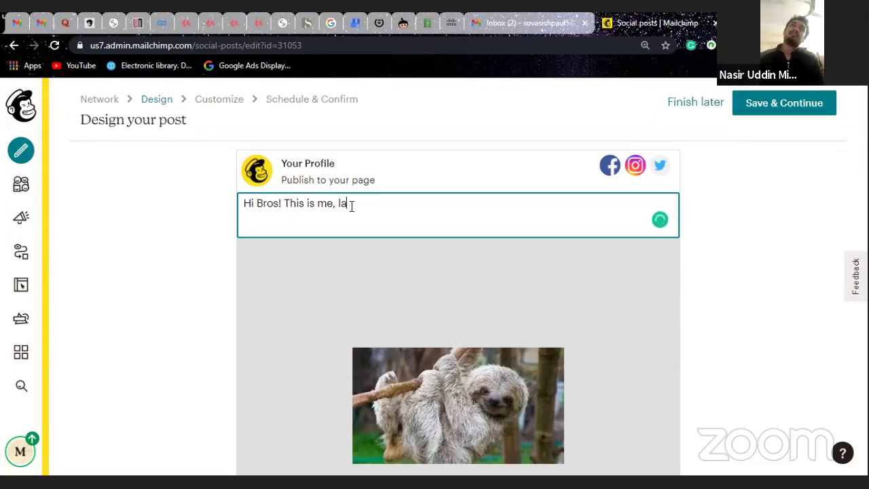
{"action": "type", "text": "zy emon"}
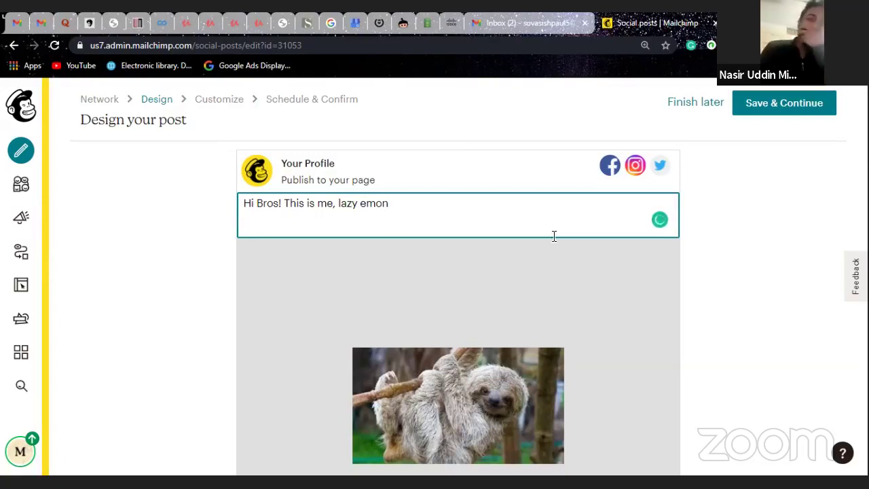
Review the post's text and image preview and check the correction options for the flagged name.
{"action": "mouse_move", "coordinate": [591, 295]}
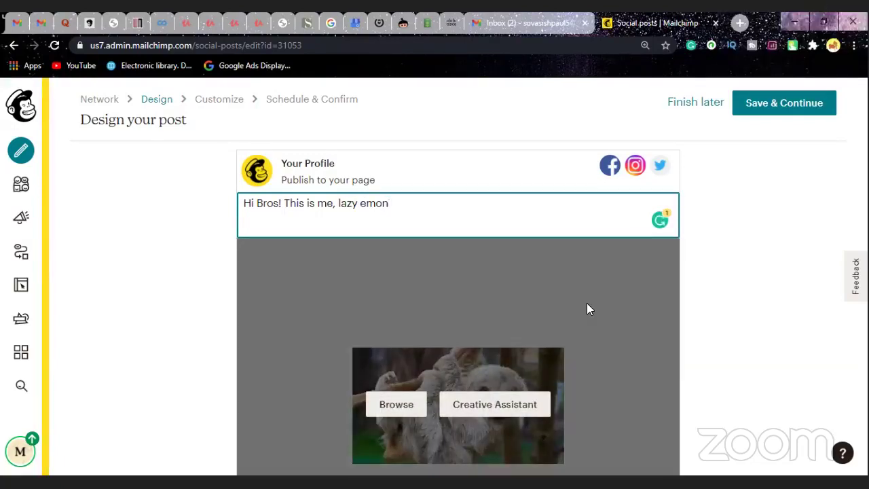
{"action": "scroll", "coordinate": [588, 306], "scroll_direction": "down", "scroll_amount": 1}
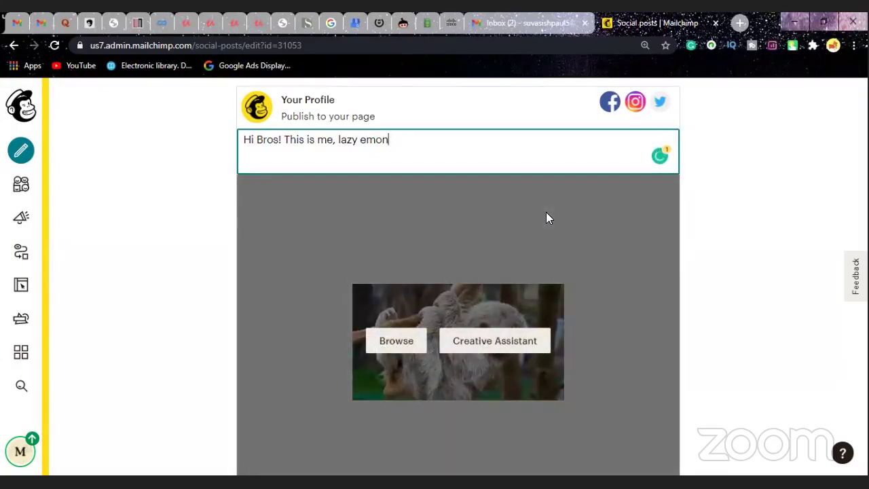
{"action": "scroll", "coordinate": [751, 247], "scroll_direction": "down", "scroll_amount": 1}
{"action": "scroll", "coordinate": [751, 248], "scroll_direction": "up", "scroll_amount": 1}
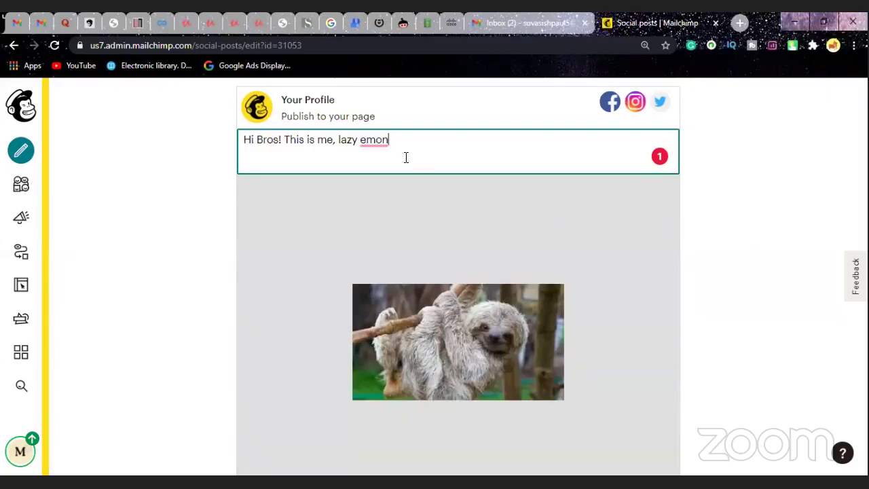
{"action": "right_click", "coordinate": [374, 146]}
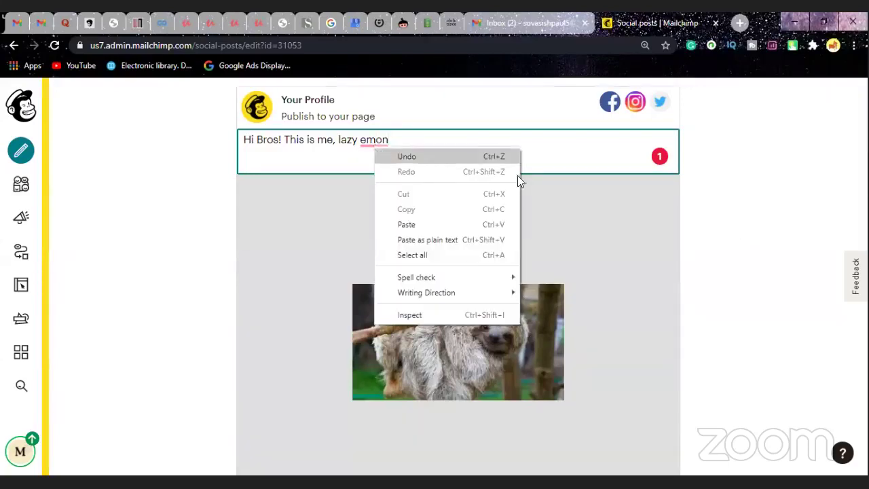
{"action": "left_click", "coordinate": [588, 150]}
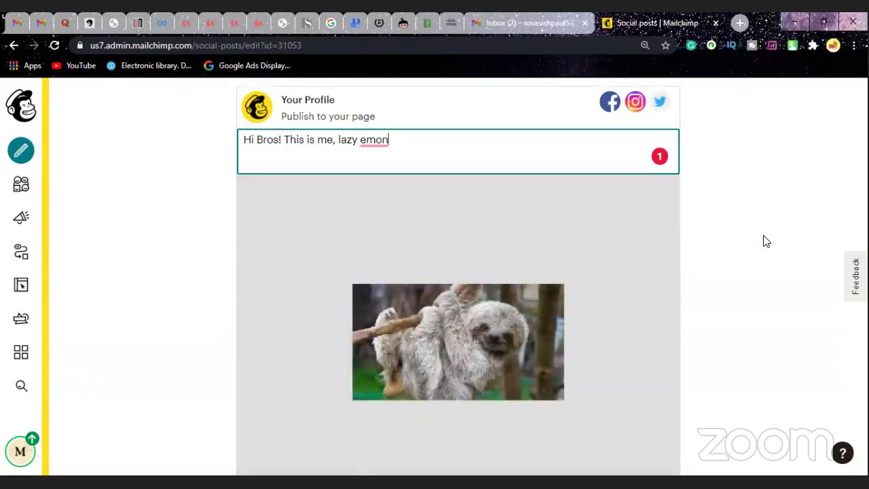
{"action": "scroll", "coordinate": [764, 240], "scroll_direction": "down", "scroll_amount": 1}
{"action": "scroll", "coordinate": [761, 234], "scroll_direction": "up", "scroll_amount": 1}
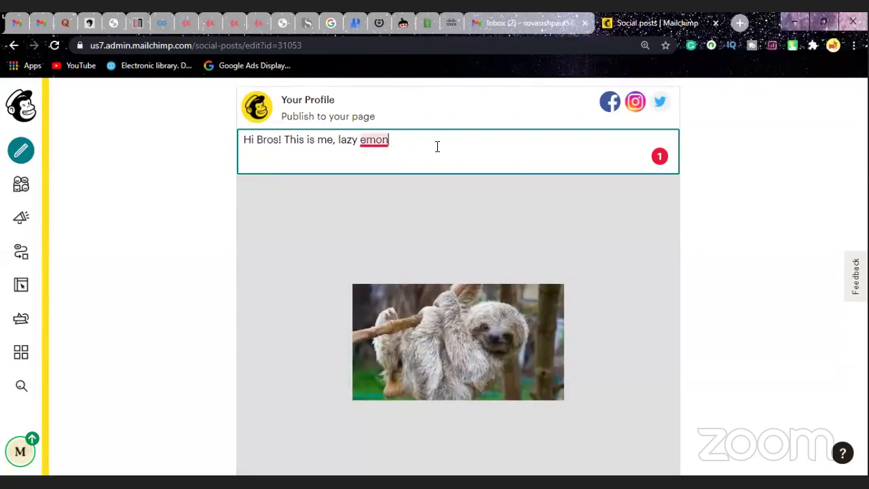
Capitalize the name at the end of the post text and finish the sentence with a full stop.
{"action": "mouse_move", "coordinate": [365, 142]}
{"action": "key", "text": "BackSpace"}
{"action": "type", "text": "W"}
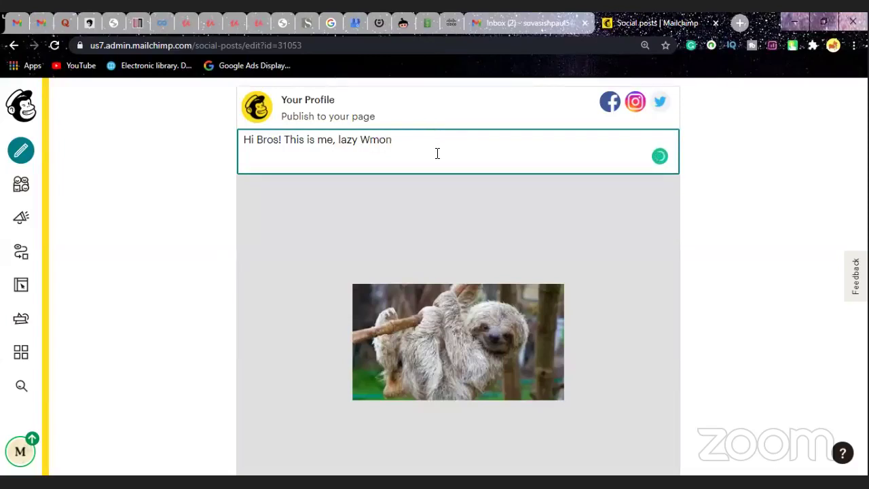
{"action": "key", "text": "BackSpace"}
{"action": "type", "text": "E"}
{"action": "left_click", "coordinate": [411, 139]}
{"action": "type", "text": "."}
Open the Creative Assistant from the post's image area and look through its introduction and sample designs.
{"action": "scroll", "coordinate": [497, 196], "scroll_direction": "down", "scroll_amount": 2}
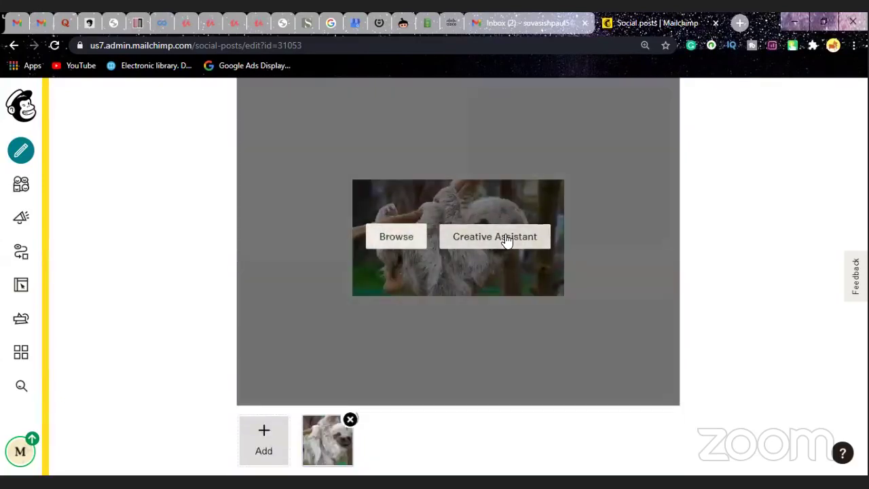
{"action": "scroll", "coordinate": [514, 281], "scroll_direction": "up", "scroll_amount": 2}
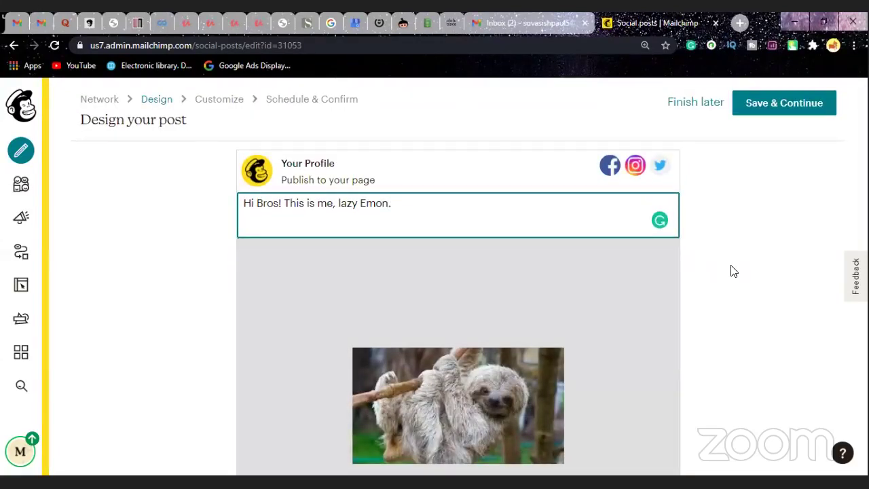
{"action": "scroll", "coordinate": [734, 271], "scroll_direction": "down", "scroll_amount": 3}
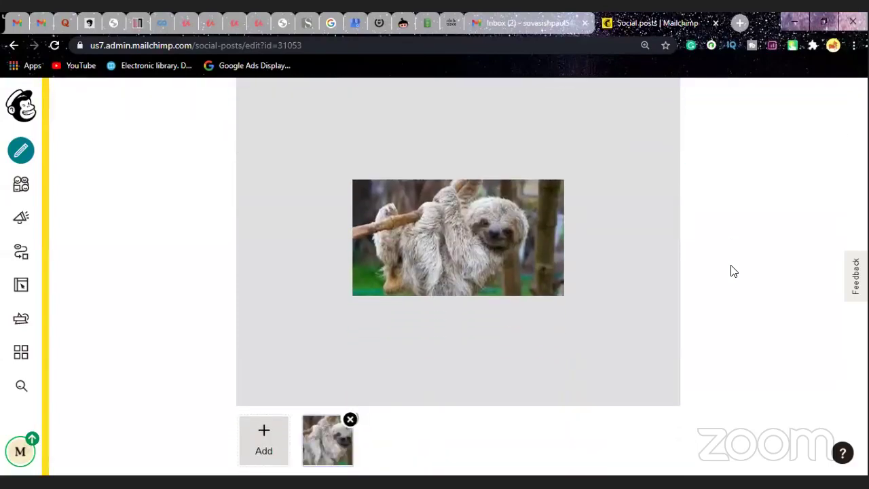
{"action": "scroll", "coordinate": [733, 271], "scroll_direction": "up", "scroll_amount": 3}
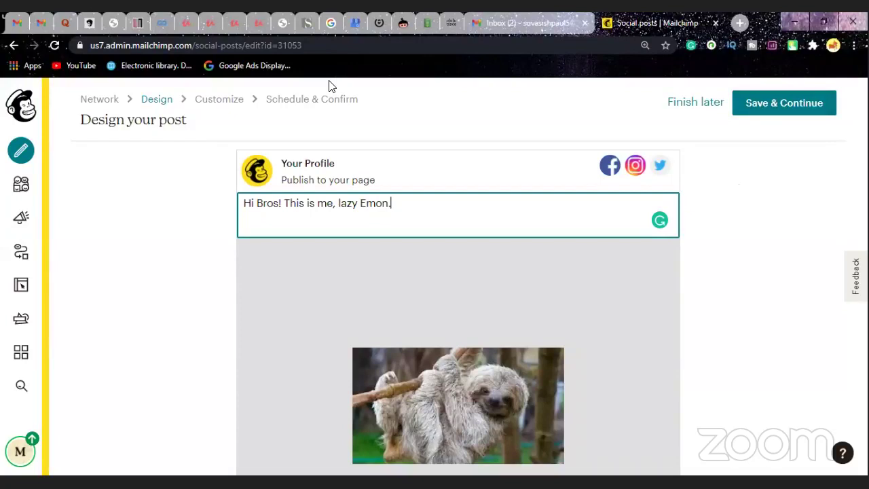
{"action": "left_click", "coordinate": [799, 277]}
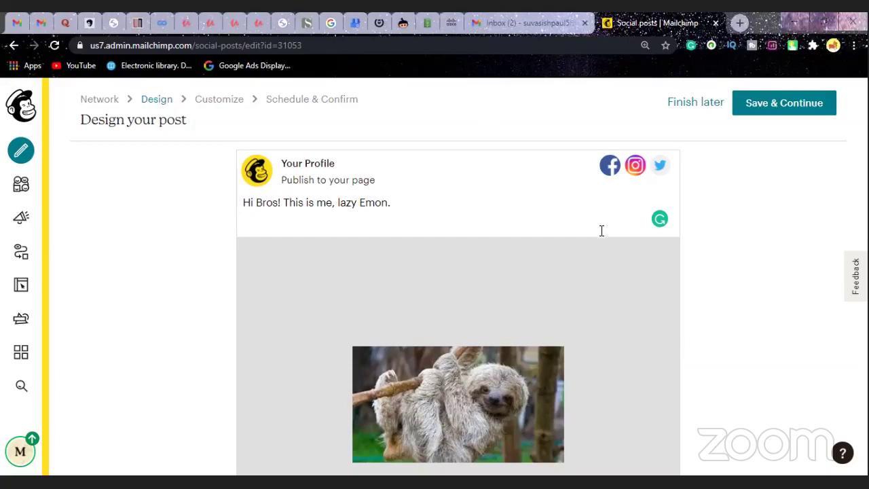
{"action": "scroll", "coordinate": [628, 251], "scroll_direction": "down", "scroll_amount": 3}
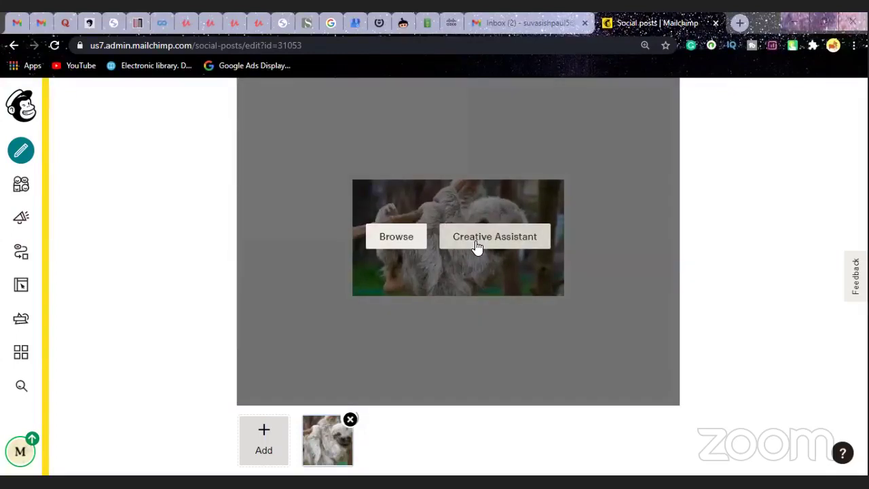
{"action": "left_click", "coordinate": [475, 240]}
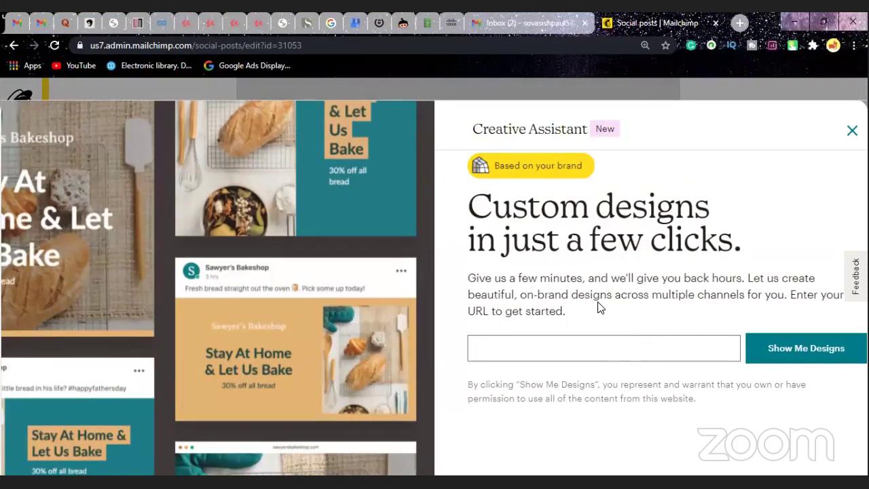
{"action": "scroll", "coordinate": [451, 296], "scroll_direction": "down", "scroll_amount": 4}
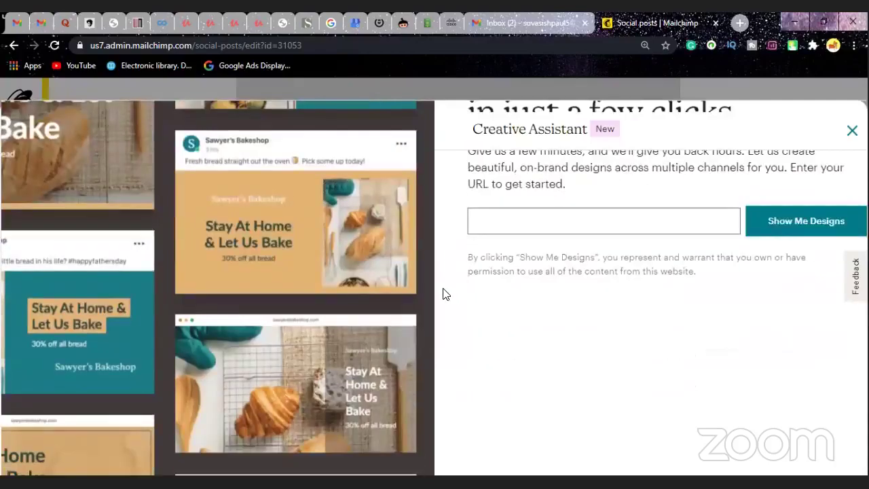
{"action": "scroll", "coordinate": [458, 296], "scroll_direction": "up", "scroll_amount": 4}
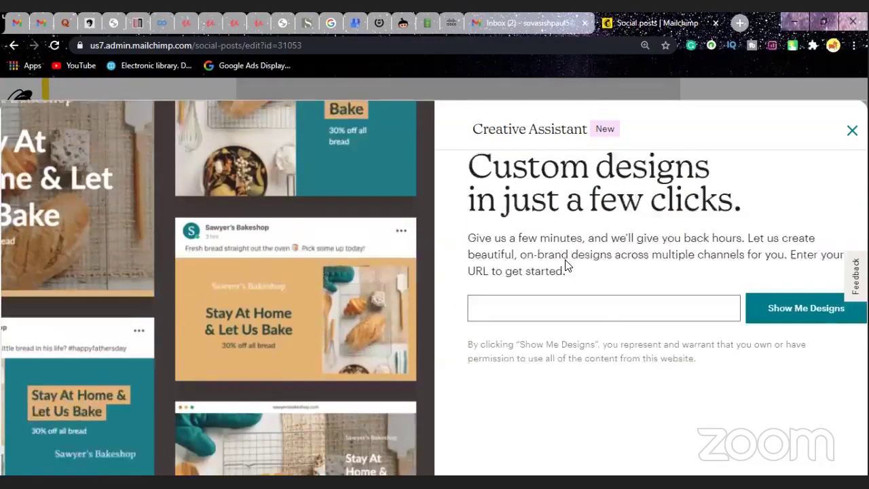
{"action": "scroll", "coordinate": [390, 280], "scroll_direction": "down", "scroll_amount": 3}
{"action": "scroll", "coordinate": [389, 280], "scroll_direction": "down", "scroll_amount": 3}
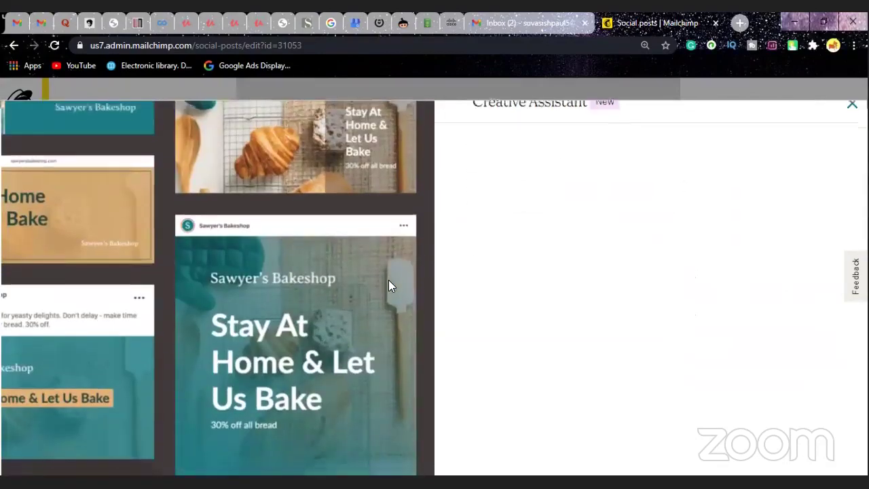
{"action": "scroll", "coordinate": [388, 281], "scroll_direction": "up", "scroll_amount": 5}
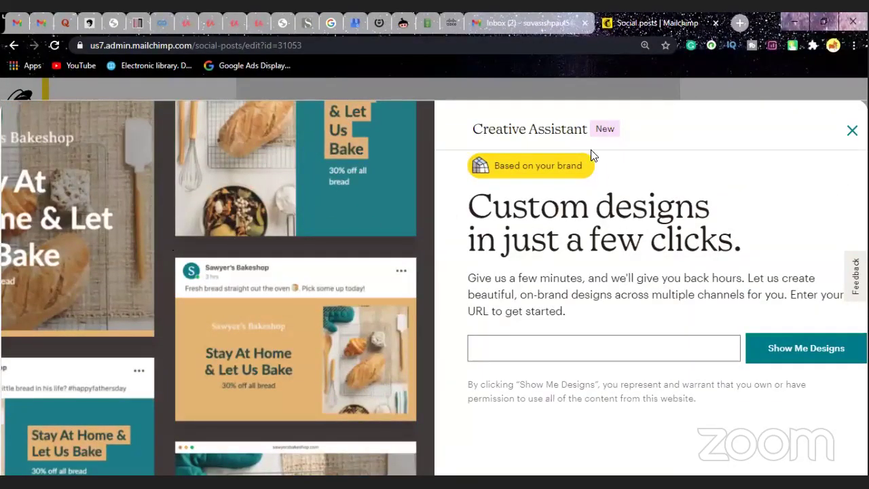
Try to request Creative Assistant designs with the website URL left empty and return to the URL field.
{"action": "mouse_move", "coordinate": [516, 170]}
{"action": "left_click", "coordinate": [524, 347]}
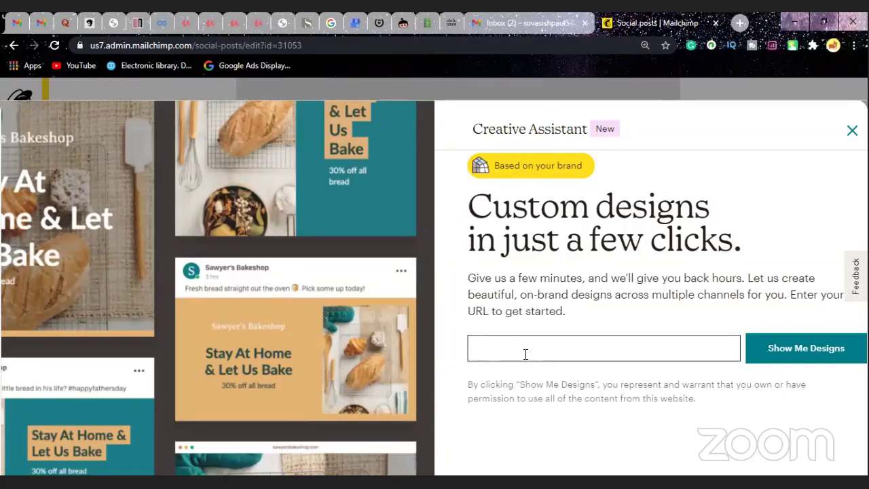
{"action": "left_click", "coordinate": [787, 349]}
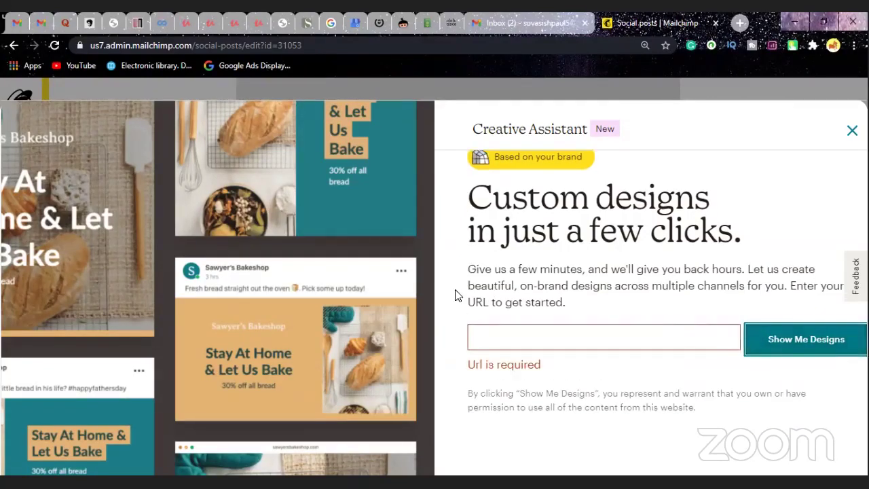
{"action": "left_click", "coordinate": [508, 339]}
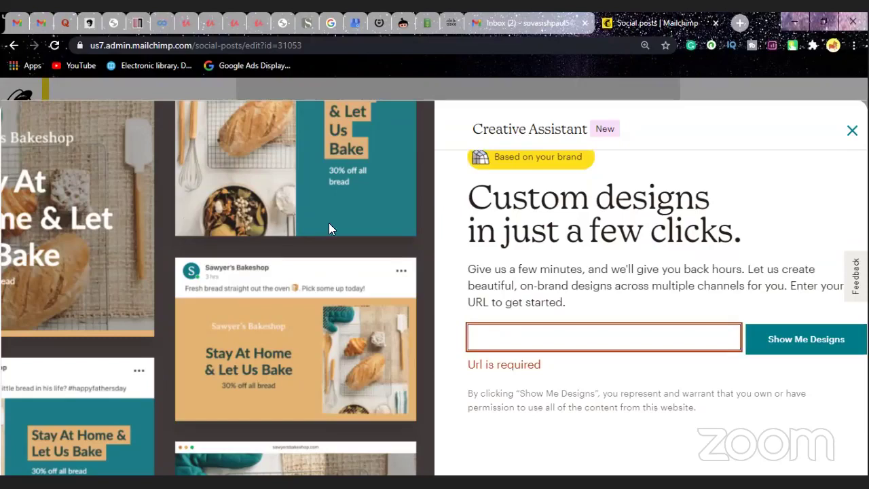
{"action": "left_click", "coordinate": [286, 197]}
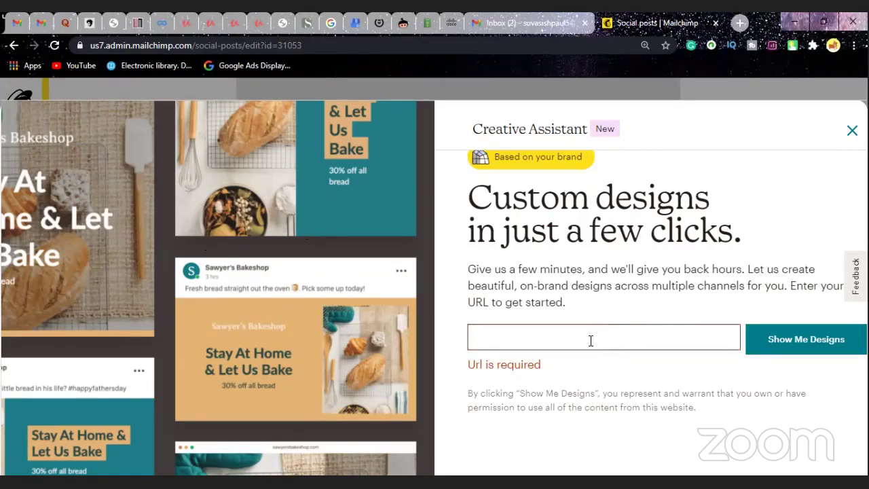
{"action": "left_click", "coordinate": [548, 341]}
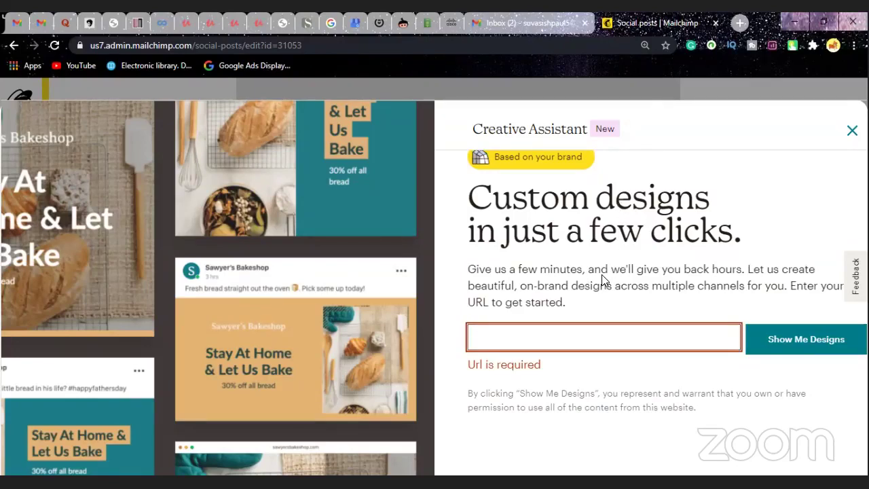
{"action": "scroll", "coordinate": [603, 279], "scroll_direction": "down", "scroll_amount": 1}
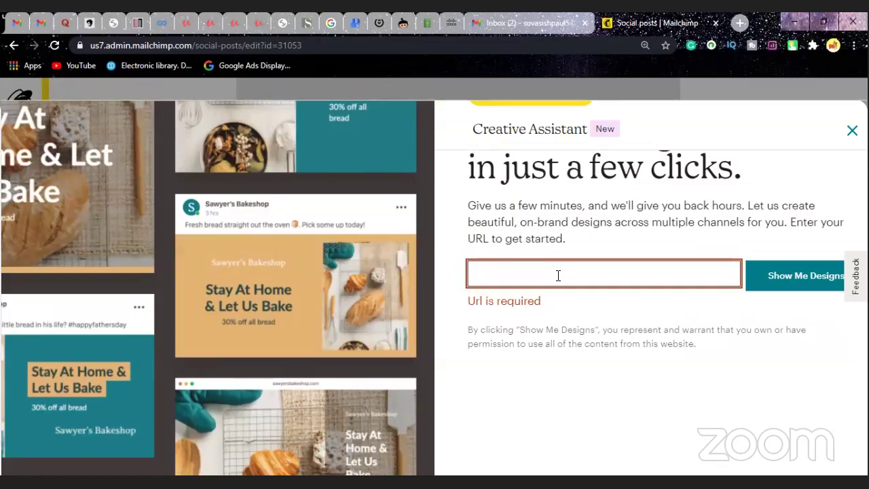
{"action": "key", "text": "ctrl+v"}
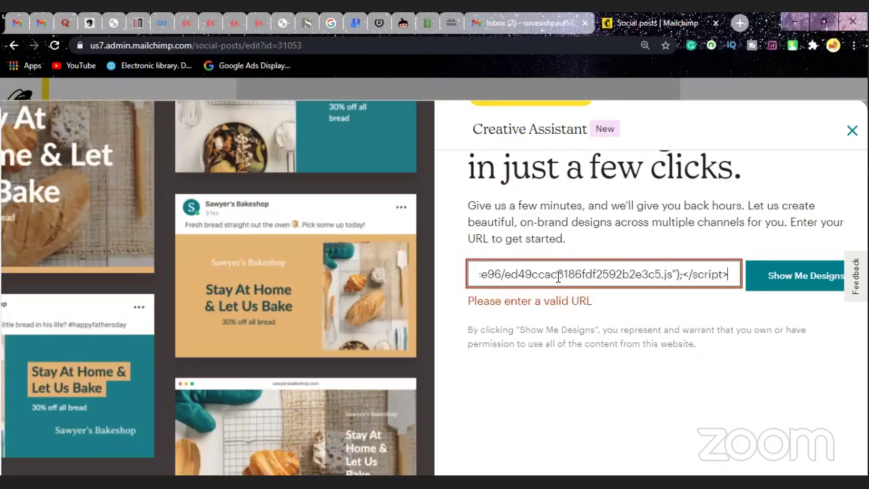
{"action": "key", "text": "Left"}
{"action": "key", "text": "Left"}
{"action": "key", "text": "Left"}
{"action": "key", "text": "Left"}
{"action": "key", "text": "Left"}
{"action": "key", "text": "Left"}
{"action": "key", "text": "Left"}
{"action": "key", "text": "Left"}
{"action": "key", "text": "Left"}
{"action": "key", "text": "Left"}
{"action": "key", "text": "Left"}
{"action": "key", "text": "Left"}
{"action": "key", "text": "Left"}
{"action": "key", "text": "Left"}
{"action": "key", "text": "Left"}
{"action": "key", "text": "Left"}
{"action": "key", "text": "Left"}
{"action": "key", "text": "Left"}
{"action": "key", "text": "Left"}
{"action": "key", "text": "Left"}
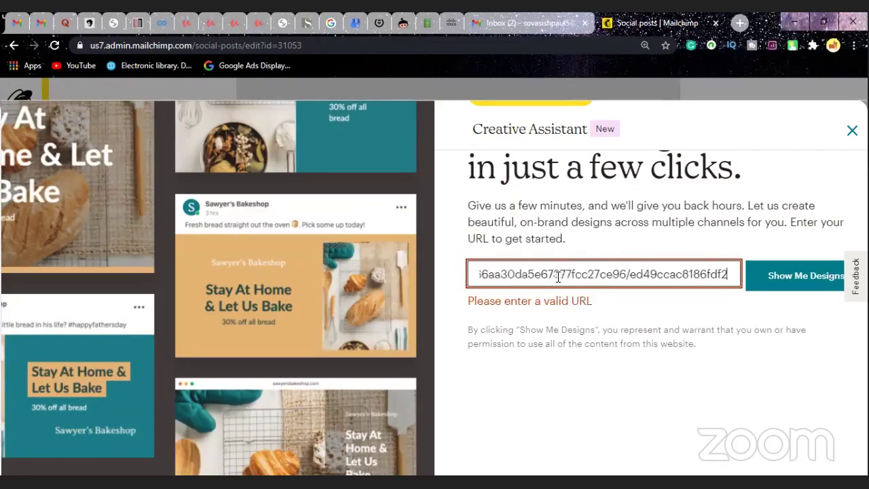
{"action": "key", "text": "Left"}
{"action": "key", "text": "Left"}
{"action": "key", "text": "Left"}
{"action": "key", "text": "Left"}
{"action": "key", "text": "Left"}
{"action": "key", "text": "Left"}
{"action": "key", "text": "Left"}
{"action": "key", "text": "Left"}
{"action": "key", "text": "Left"}
{"action": "key", "text": "Left"}
{"action": "key", "text": "Left"}
{"action": "key", "text": "Left"}
{"action": "key", "text": "Left"}
{"action": "key", "text": "Left"}
{"action": "key", "text": "Left"}
{"action": "key", "text": "Left"}
{"action": "key", "text": "Left"}
{"action": "key", "text": "Left"}
{"action": "key", "text": "Left"}
{"action": "key", "text": "Left"}
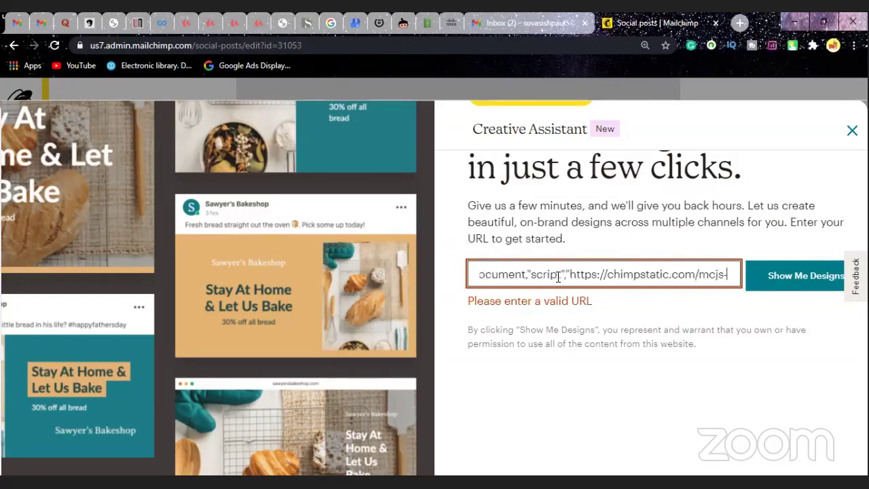
{"action": "key", "text": "Left"}
{"action": "key", "text": "Left"}
{"action": "key", "text": "Left"}
{"action": "key", "text": "Left"}
{"action": "key", "text": "Left"}
{"action": "key", "text": "Left"}
{"action": "key", "text": "Left"}
{"action": "key", "text": "Left"}
{"action": "key", "text": "Left"}
{"action": "key", "text": "Left"}
{"action": "key", "text": "Left"}
{"action": "key", "text": "Left"}
{"action": "key", "text": "Left"}
{"action": "key", "text": "Left"}
{"action": "key", "text": "Left"}
{"action": "key", "text": "Left"}
{"action": "key", "text": "Left"}
{"action": "key", "text": "Left"}
{"action": "key", "text": "Left"}
{"action": "key", "text": "Left"}
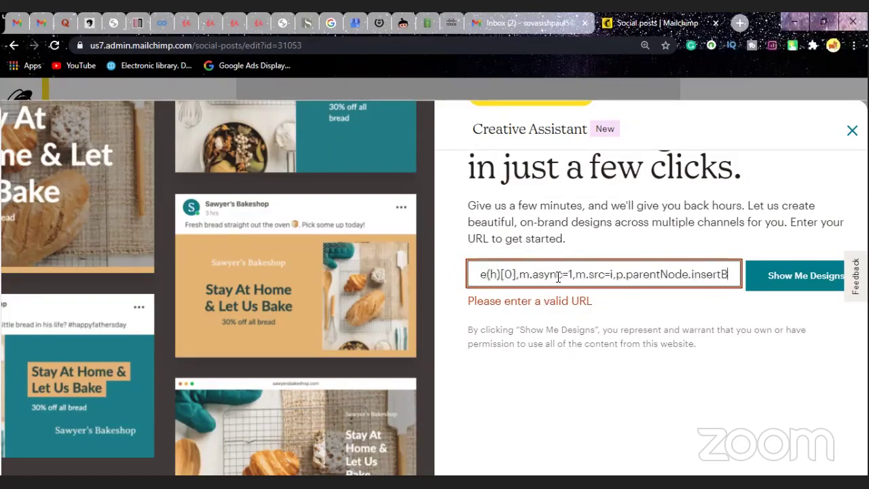
{"action": "key", "text": "Left"}
{"action": "key", "text": "Left"}
{"action": "key", "text": "Left"}
{"action": "key", "text": "Left"}
{"action": "key", "text": "Left"}
{"action": "key", "text": "Left"}
{"action": "key", "text": "Left"}
{"action": "key", "text": "Left"}
{"action": "key", "text": "Left"}
{"action": "key", "text": "Left"}
{"action": "key", "text": "Left"}
{"action": "key", "text": "Left"}
{"action": "key", "text": "Left"}
{"action": "key", "text": "Left"}
{"action": "key", "text": "Left"}
{"action": "key", "text": "Left"}
{"action": "key", "text": "Left"}
{"action": "key", "text": "Left"}
{"action": "key", "text": "Left"}
{"action": "key", "text": "Left"}
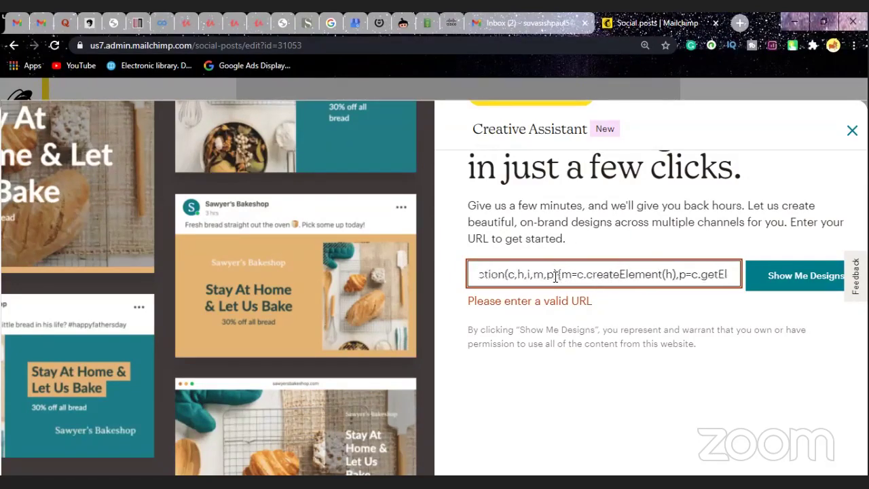
{"action": "key", "text": "BackSpace"}
{"action": "key", "text": "BackSpace"}
{"action": "key", "text": "BackSpace"}
{"action": "key", "text": "BackSpace"}
{"action": "key", "text": "BackSpace"}
{"action": "key", "text": "BackSpace"}
{"action": "key", "text": "BackSpace"}
{"action": "key", "text": "BackSpace"}
{"action": "key", "text": "BackSpace"}
{"action": "key", "text": "BackSpace"}
{"action": "key", "text": "BackSpace"}
{"action": "key", "text": "BackSpace"}
{"action": "key", "text": "BackSpace"}
{"action": "key", "text": "BackSpace"}
{"action": "key", "text": "BackSpace"}
{"action": "key", "text": "BackSpace"}
{"action": "key", "text": "BackSpace"}
{"action": "key", "text": "BackSpace"}
{"action": "key", "text": "BackSpace"}
{"action": "key", "text": "BackSpace"}
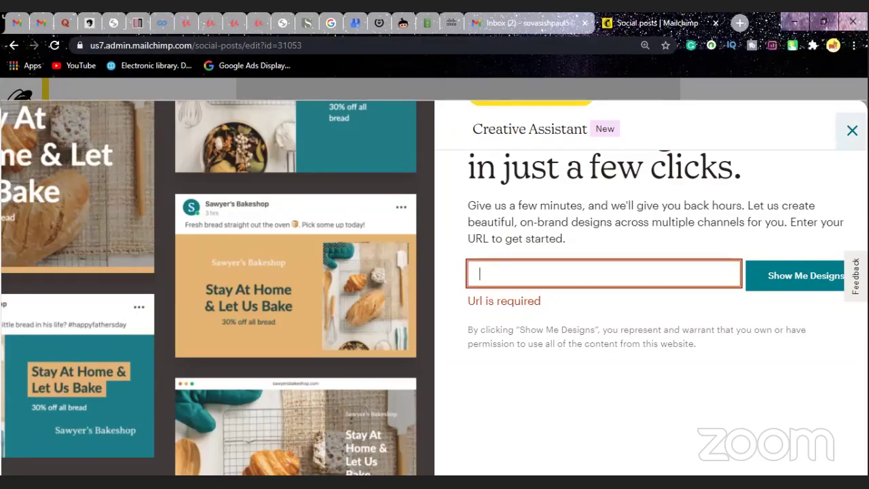
{"action": "left_click", "coordinate": [852, 130]}
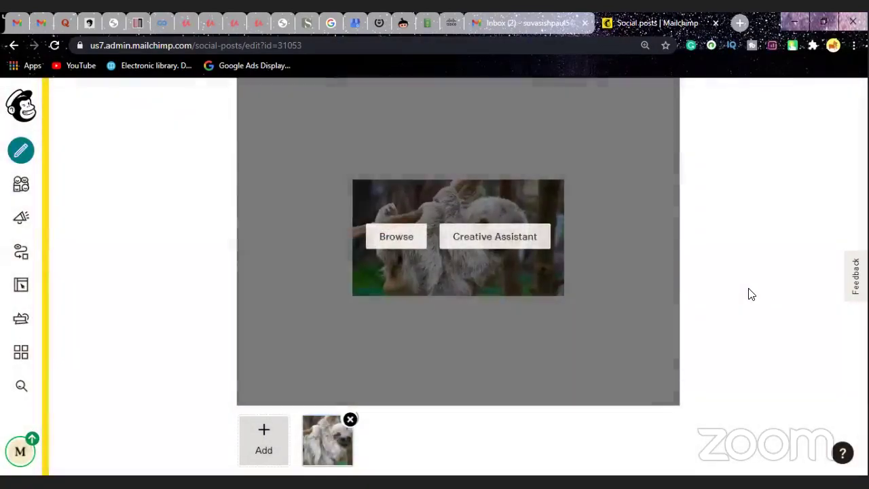
Copy the post editor's web address, then save the design and continue to the Customize stage.
{"action": "scroll", "coordinate": [750, 294], "scroll_direction": "up", "scroll_amount": 1}
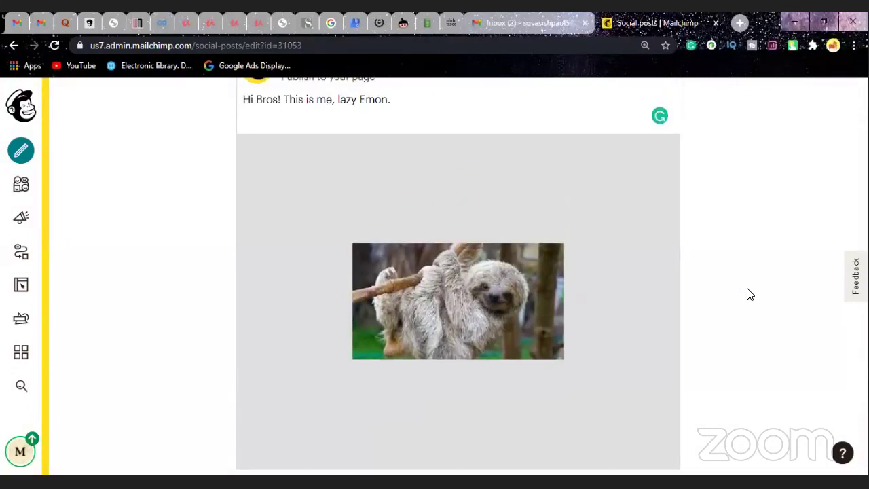
{"action": "scroll", "coordinate": [747, 293], "scroll_direction": "up", "scroll_amount": 2}
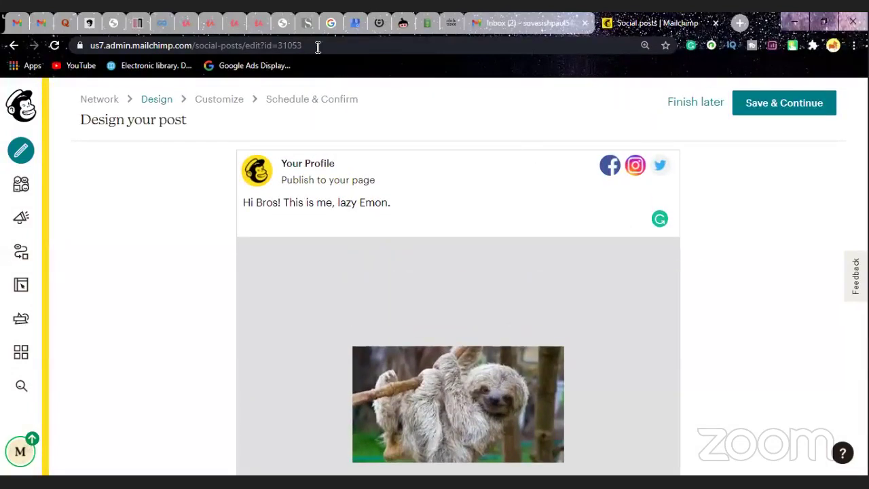
{"action": "left_click_drag", "start_coordinate": [317, 46], "coordinate": [91, 49]}
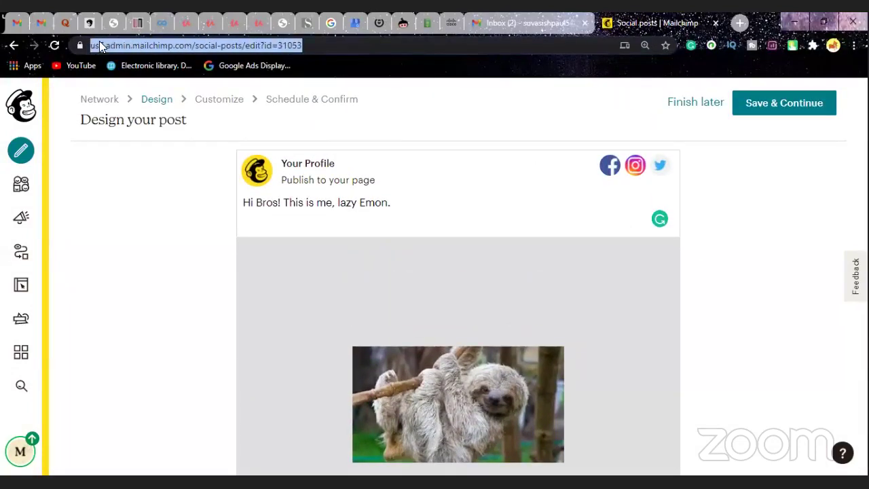
{"action": "right_click", "coordinate": [99, 45]}
{"action": "left_click", "coordinate": [146, 111]}
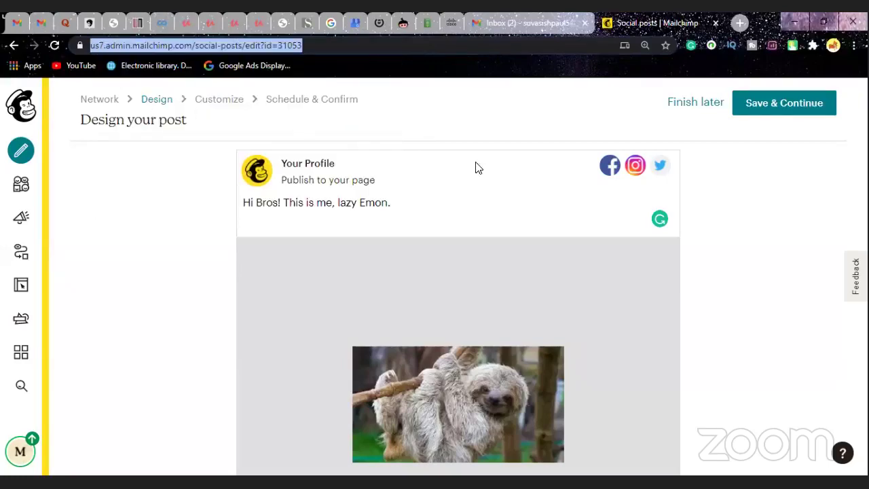
{"action": "left_click", "coordinate": [789, 108]}
{"action": "mouse_move", "coordinate": [669, 275]}
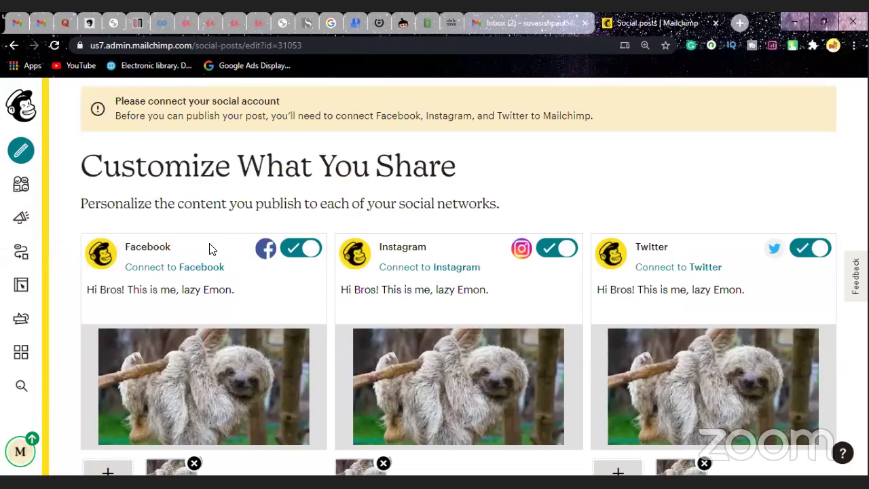
Return to campaign creation and begin a social post under the previously used "Lazy" name, keeping Facebook, Instagram and Twitter enabled.
{"action": "left_click", "coordinate": [13, 45]}
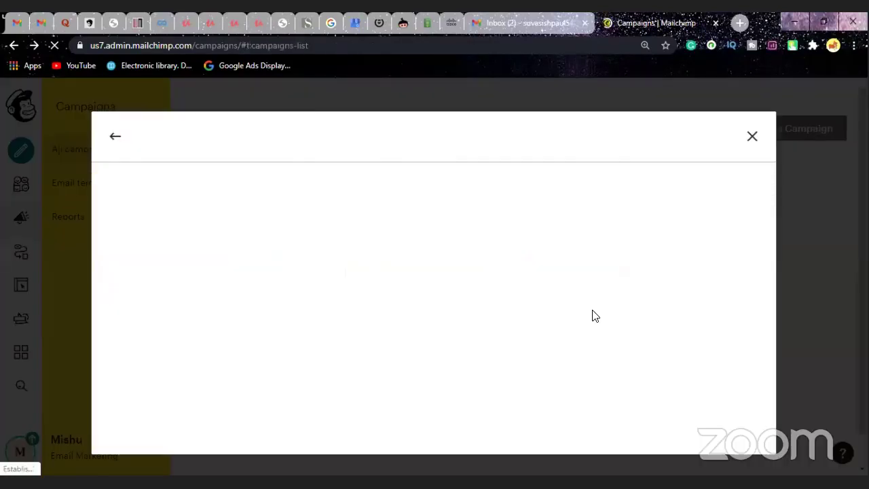
{"action": "left_click", "coordinate": [455, 332]}
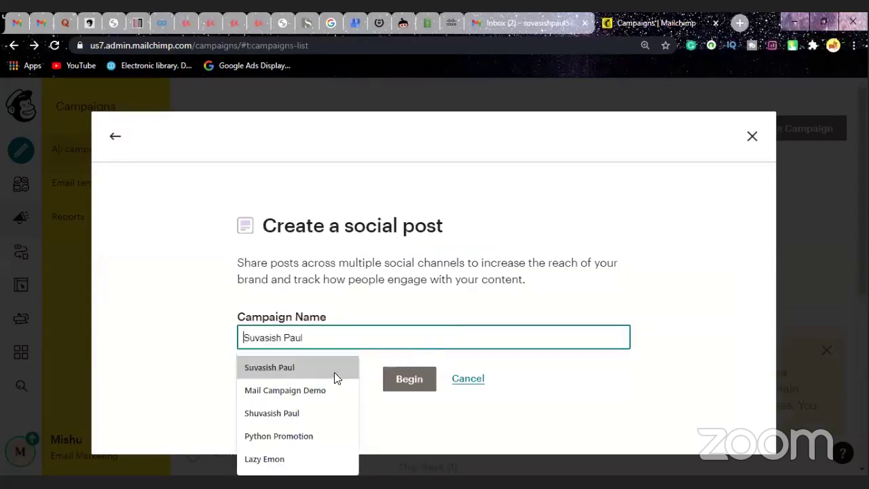
{"action": "left_click", "coordinate": [291, 455]}
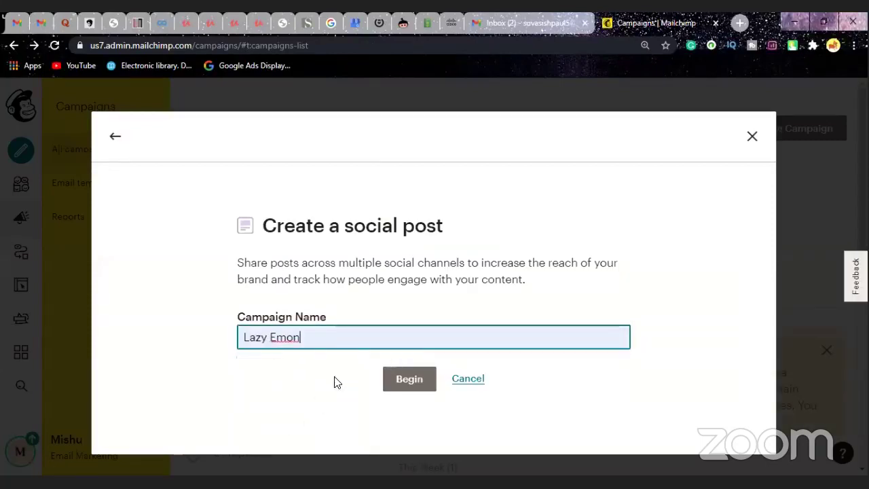
{"action": "left_click", "coordinate": [412, 381]}
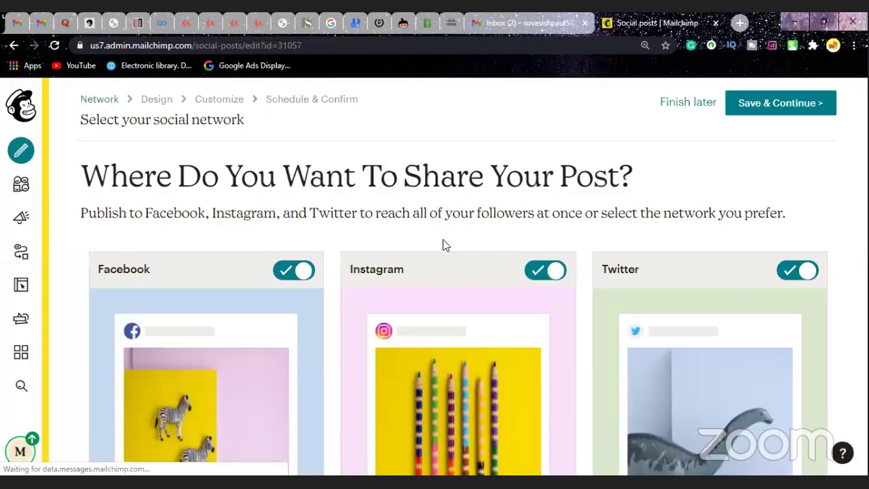
{"action": "left_click", "coordinate": [770, 110]}
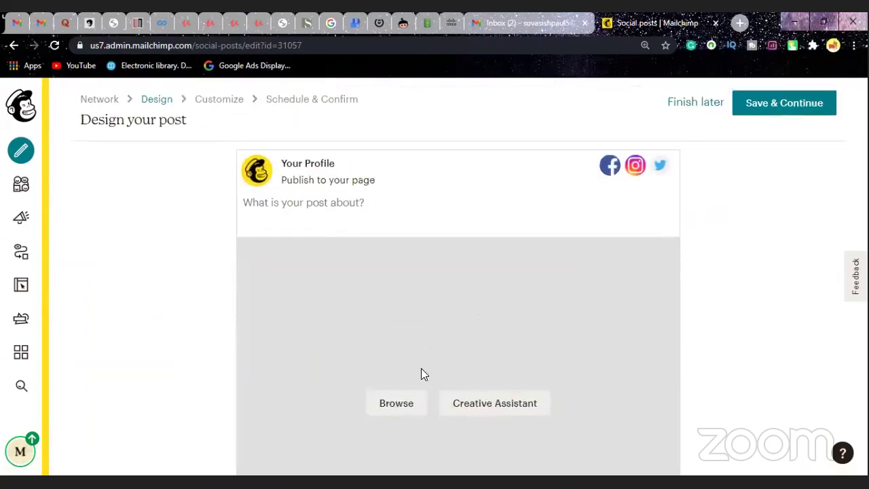
Insert the sloth photo from the Content Studio files into the post.
{"action": "left_click", "coordinate": [398, 405]}
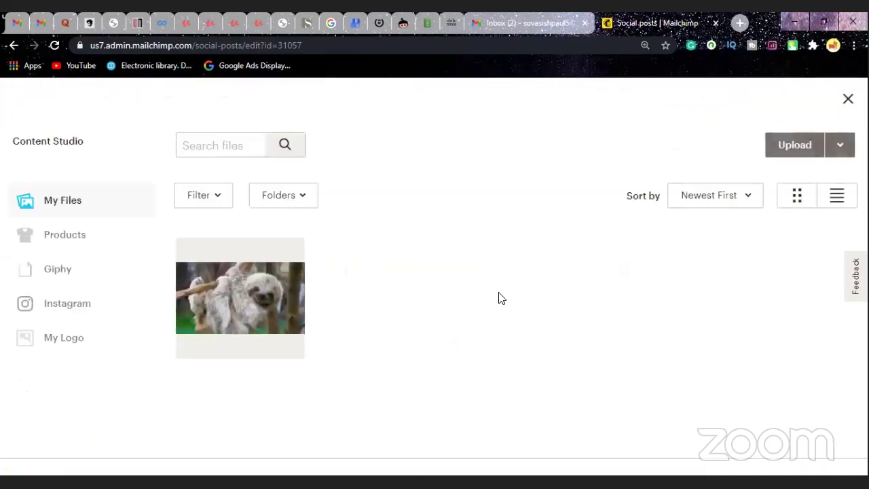
{"action": "left_click", "coordinate": [275, 319]}
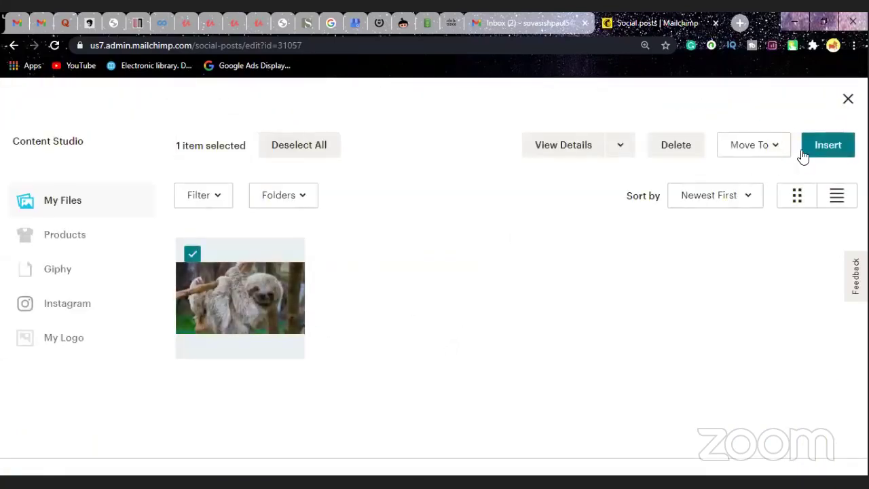
{"action": "key", "text": "Return"}
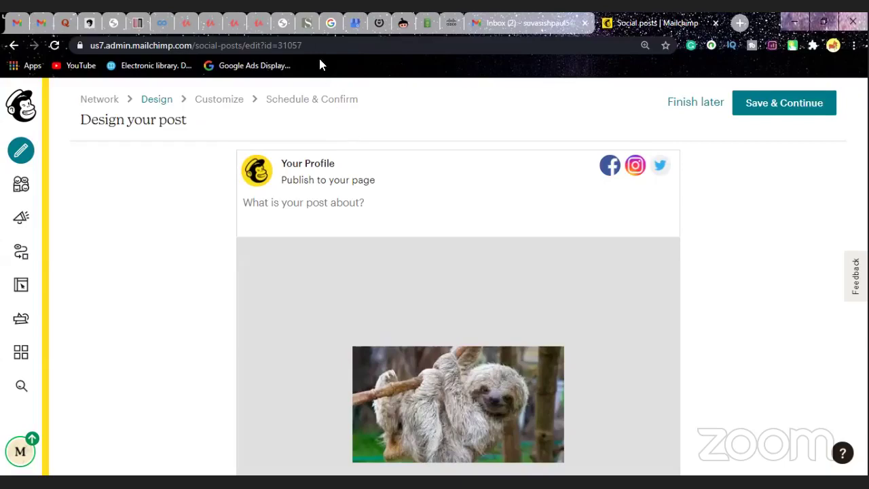
Copy the post editor's web address and use it to request custom designs from the Creative Assistant.
{"action": "left_click_drag", "start_coordinate": [306, 45], "coordinate": [95, 42]}
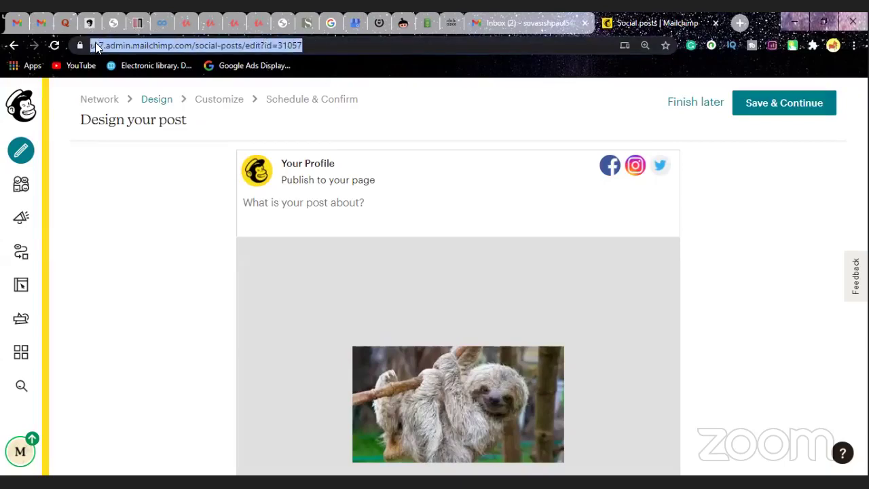
{"action": "right_click", "coordinate": [96, 45]}
{"action": "left_click", "coordinate": [159, 112]}
{"action": "scroll", "coordinate": [421, 217], "scroll_direction": "down", "scroll_amount": 3}
{"action": "left_click", "coordinate": [513, 238]}
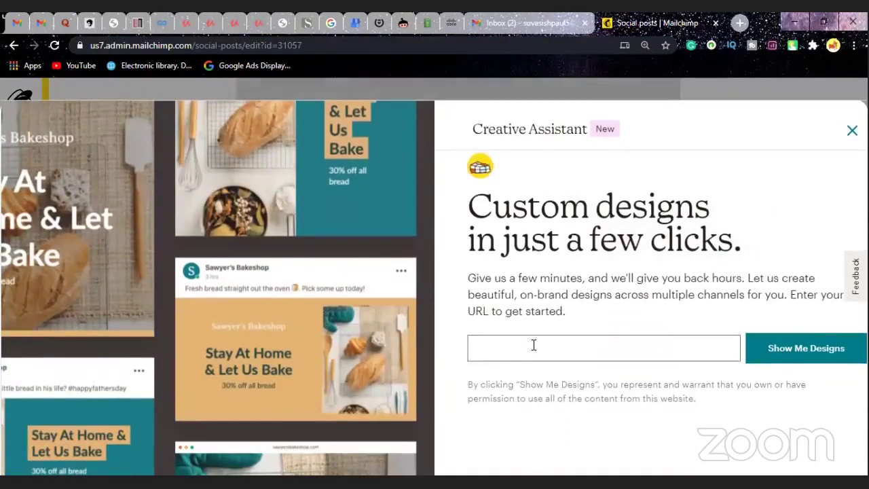
{"action": "left_click", "coordinate": [534, 345]}
{"action": "right_click", "coordinate": [536, 343]}
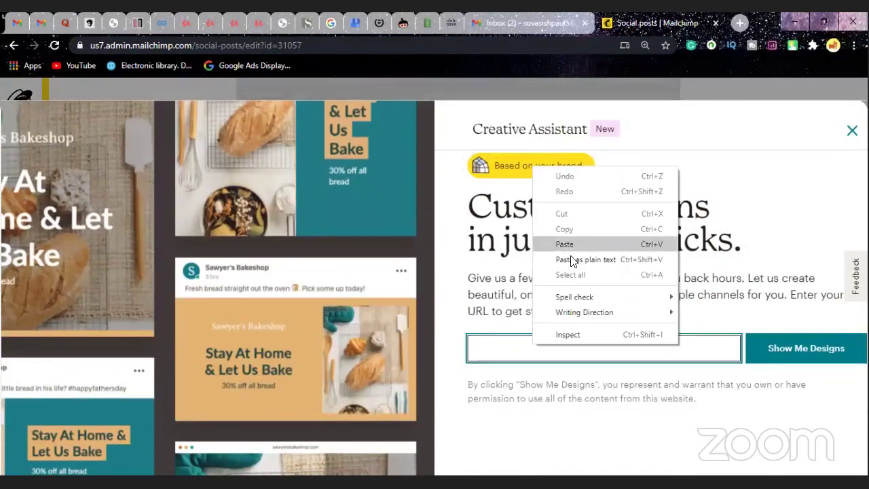
{"action": "left_click", "coordinate": [570, 243]}
{"action": "left_click", "coordinate": [774, 354]}
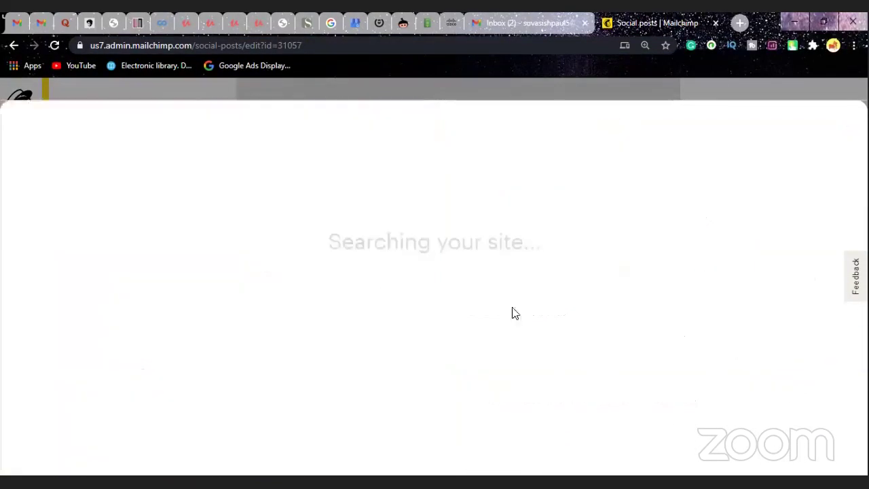
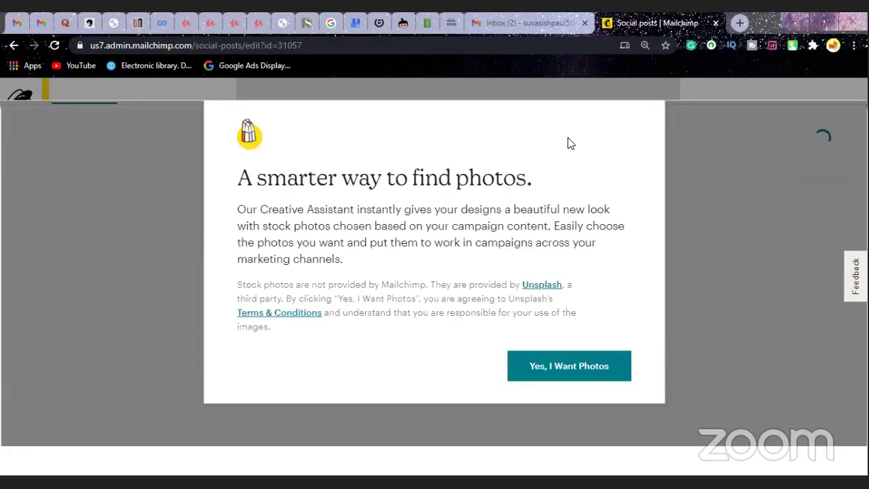
Accept the Unsplash stock photos for the Facebook Post designs and generate more designs.
{"action": "left_click", "coordinate": [567, 374]}
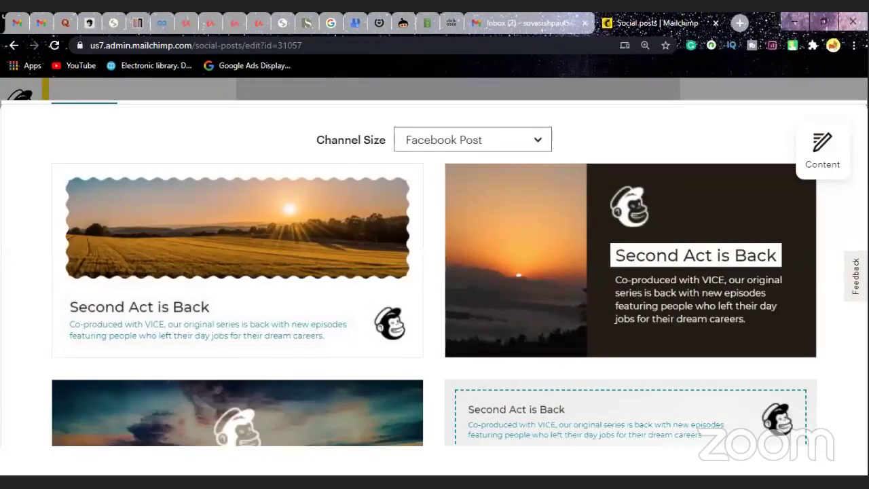
{"action": "mouse_move", "coordinate": [787, 261]}
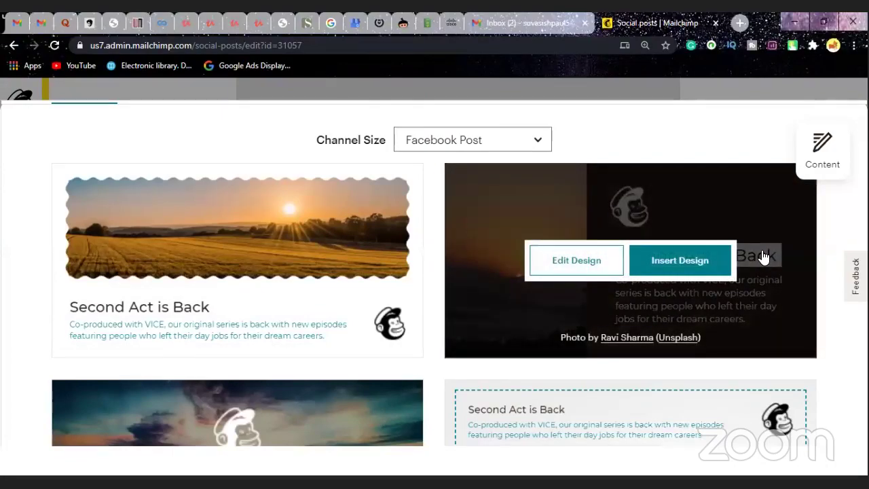
{"action": "scroll", "coordinate": [763, 256], "scroll_direction": "down", "scroll_amount": 4}
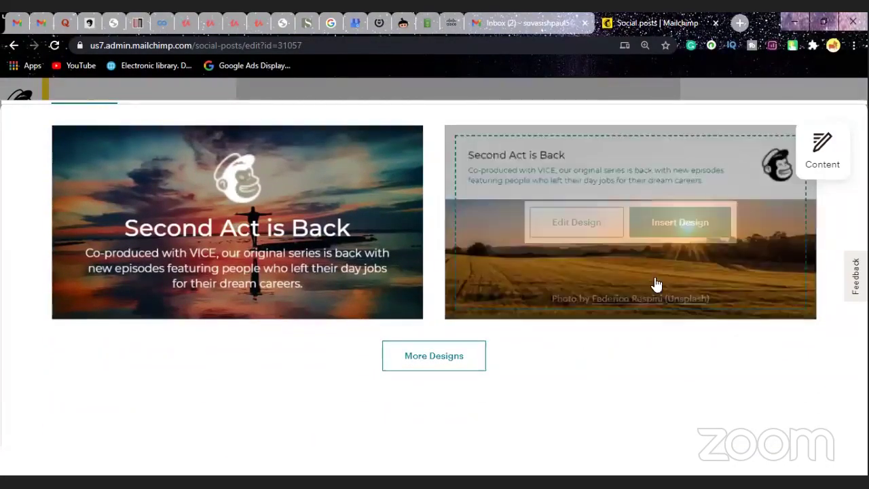
{"action": "left_click", "coordinate": [487, 356]}
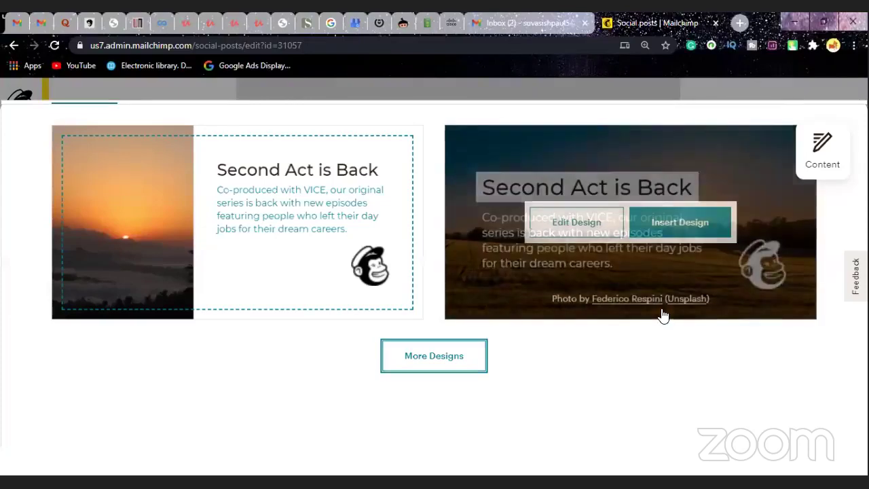
Compare the generated designs and insert the sunset field one with the white "Second Act is Back" title box into the post.
{"action": "scroll", "coordinate": [642, 245], "scroll_direction": "up", "scroll_amount": 3}
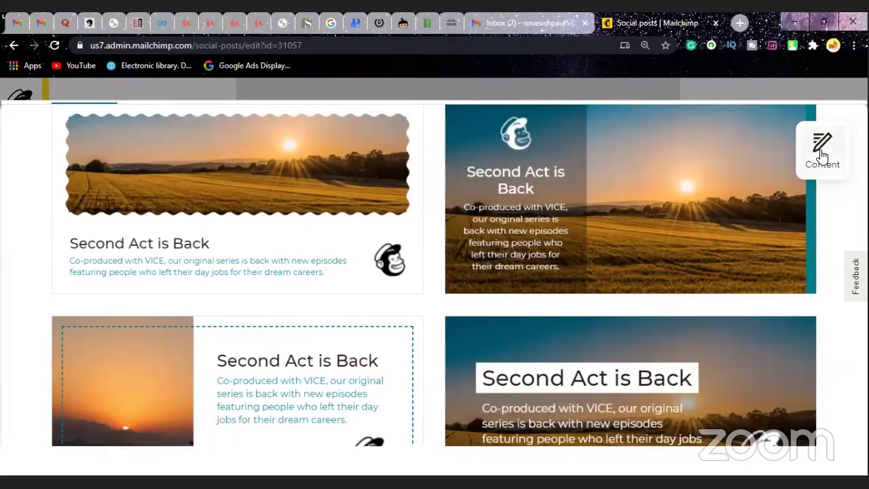
{"action": "mouse_move", "coordinate": [665, 291]}
{"action": "scroll", "coordinate": [668, 294], "scroll_direction": "up", "scroll_amount": 1}
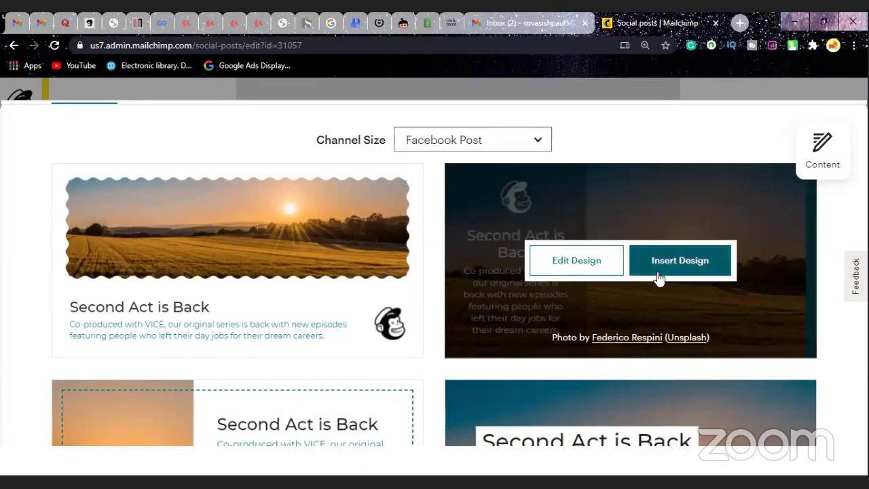
{"action": "scroll", "coordinate": [781, 238], "scroll_direction": "down", "scroll_amount": 4}
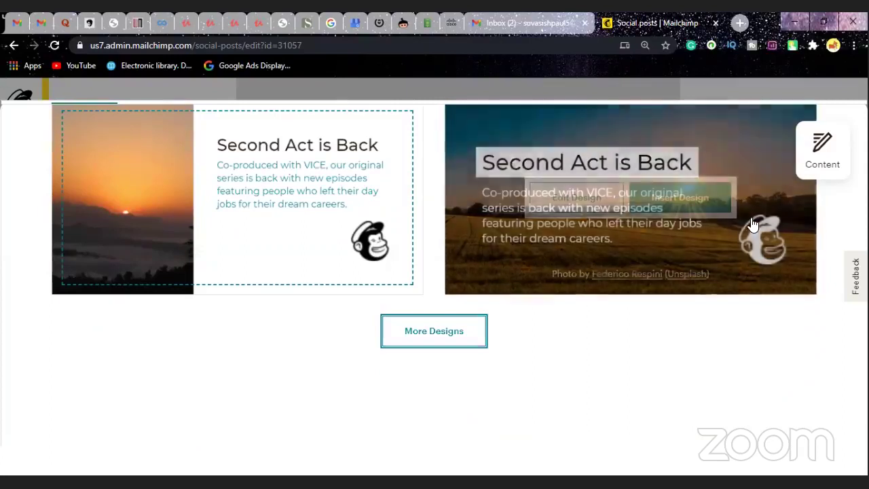
{"action": "mouse_move", "coordinate": [643, 204]}
{"action": "left_click", "coordinate": [678, 198]}
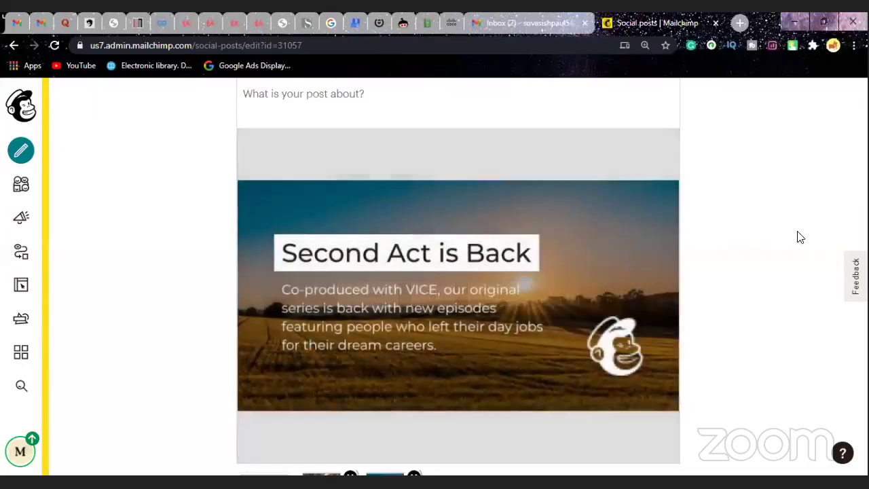
{"action": "mouse_move", "coordinate": [484, 258]}
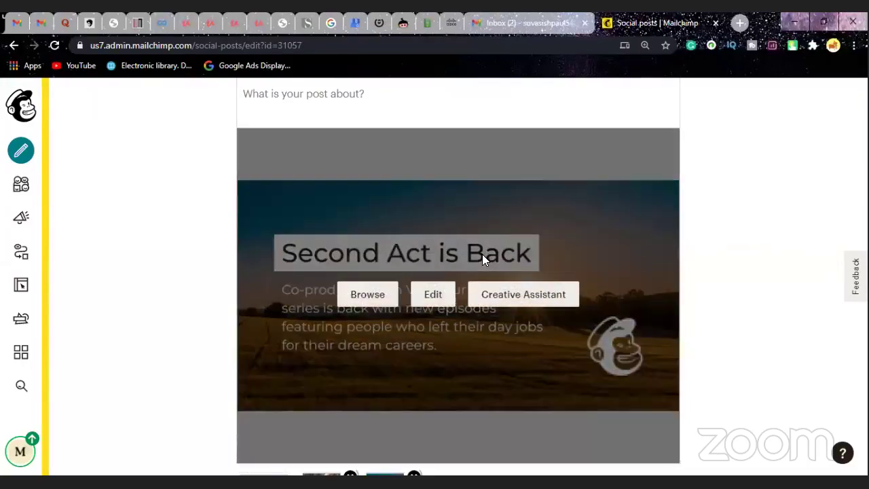
{"action": "scroll", "coordinate": [810, 299], "scroll_direction": "up", "scroll_amount": 2}
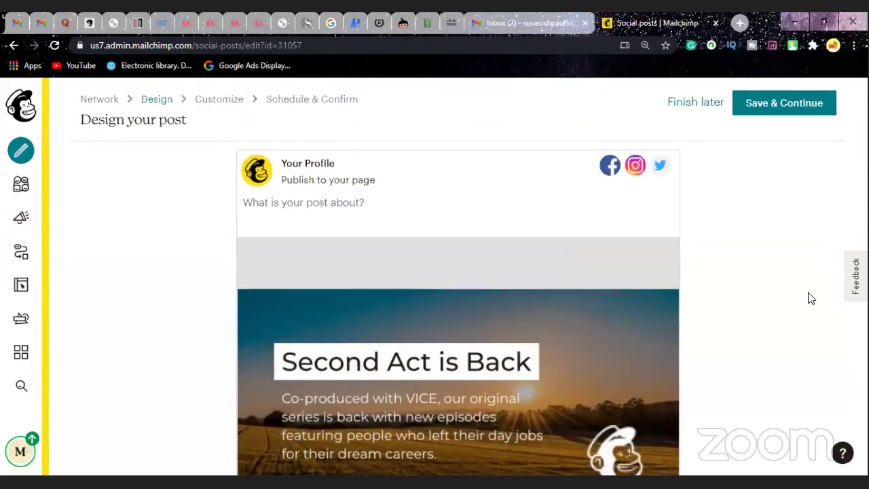
Open the sunset field design for editing, review its heading, subheading, image and logo options, and close the editor without changes.
{"action": "scroll", "coordinate": [810, 299], "scroll_direction": "down", "scroll_amount": 3}
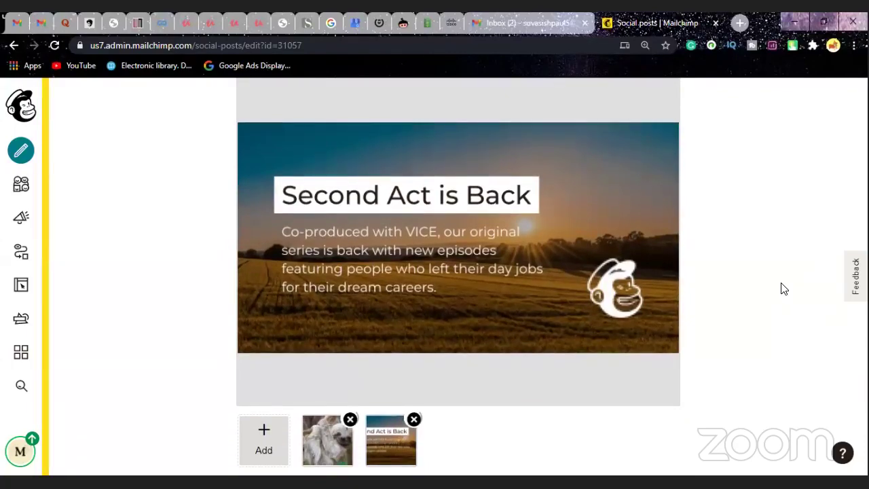
{"action": "scroll", "coordinate": [784, 288], "scroll_direction": "up", "scroll_amount": 2}
{"action": "mouse_move", "coordinate": [433, 362]}
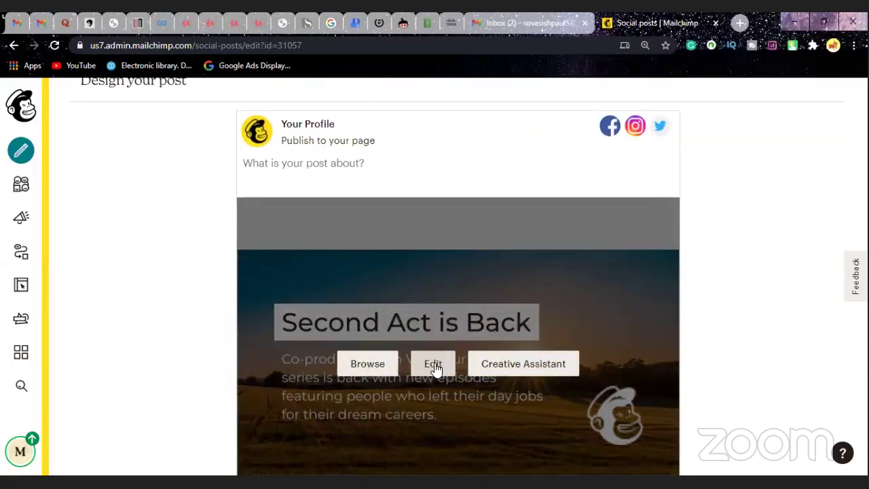
{"action": "left_click", "coordinate": [434, 365]}
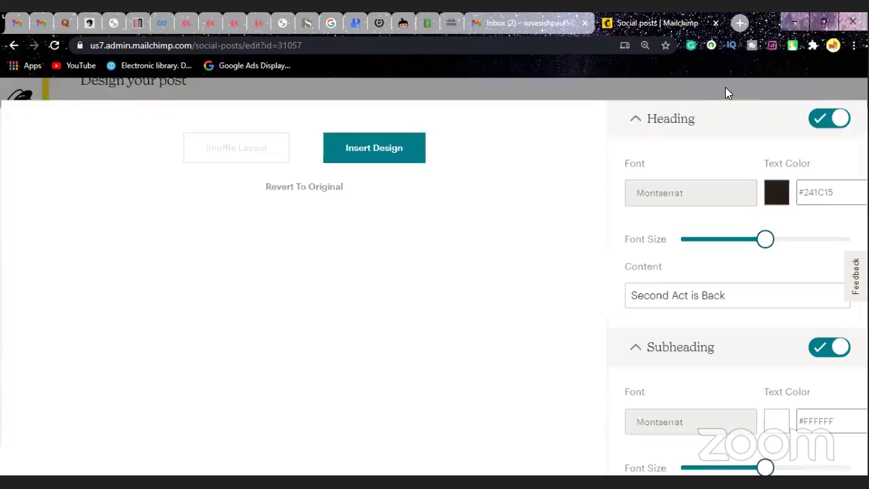
{"action": "scroll", "coordinate": [624, 372], "scroll_direction": "down", "scroll_amount": 3}
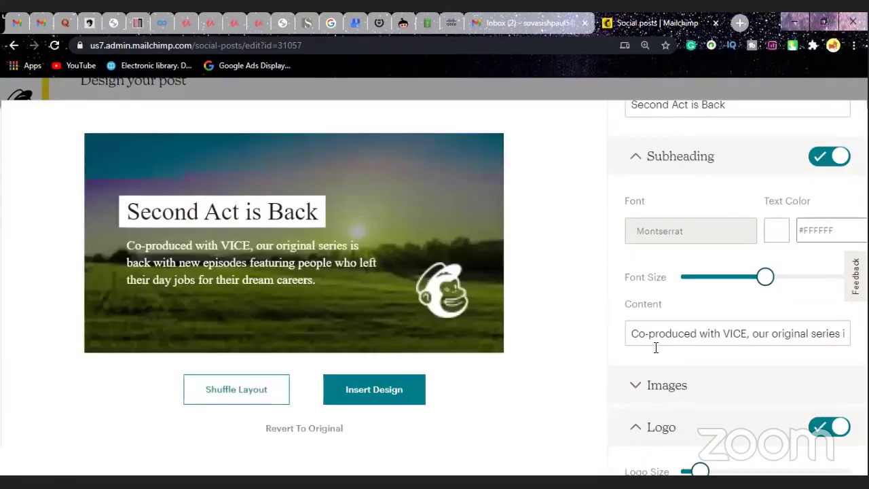
{"action": "scroll", "coordinate": [673, 319], "scroll_direction": "up", "scroll_amount": 3}
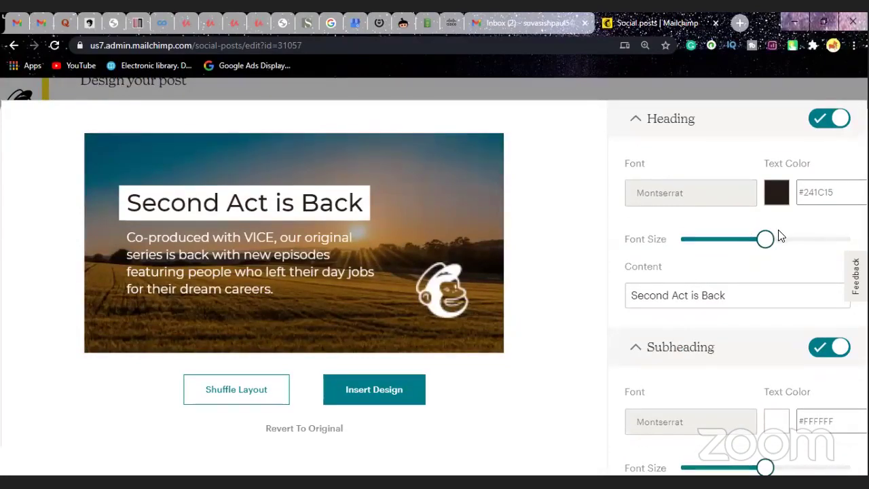
{"action": "scroll", "coordinate": [781, 235], "scroll_direction": "down", "scroll_amount": 2}
{"action": "scroll", "coordinate": [781, 238], "scroll_direction": "down", "scroll_amount": 4}
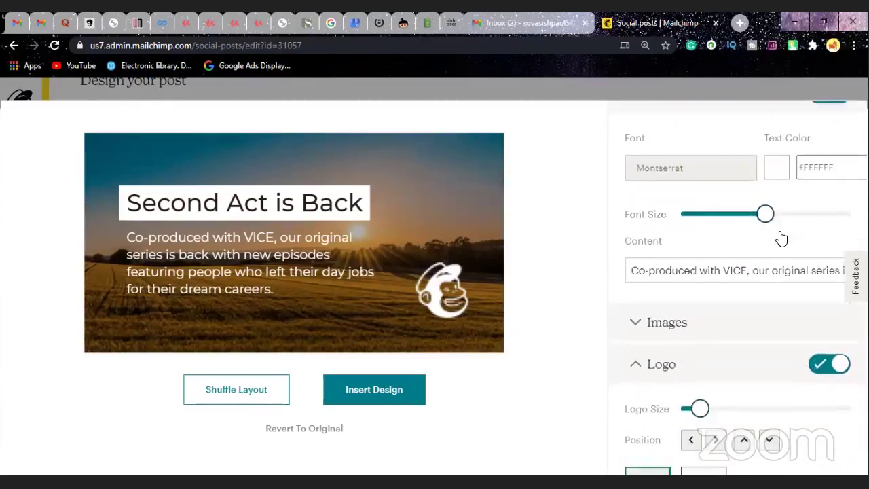
{"action": "scroll", "coordinate": [780, 238], "scroll_direction": "down", "scroll_amount": 1}
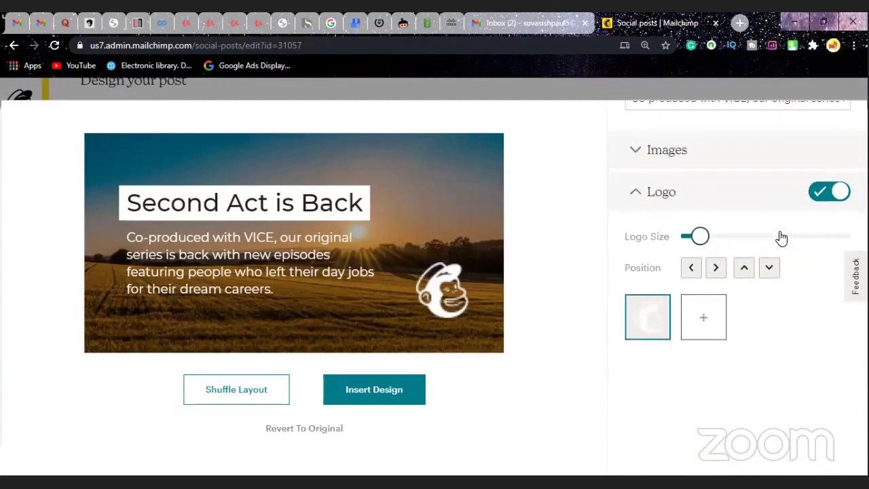
{"action": "scroll", "coordinate": [782, 239], "scroll_direction": "up", "scroll_amount": 7}
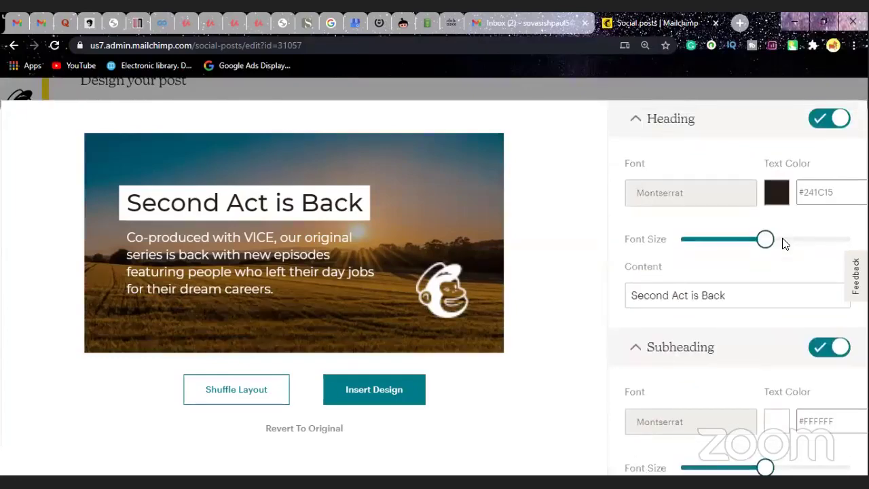
{"action": "scroll", "coordinate": [783, 241], "scroll_direction": "up", "scroll_amount": 1}
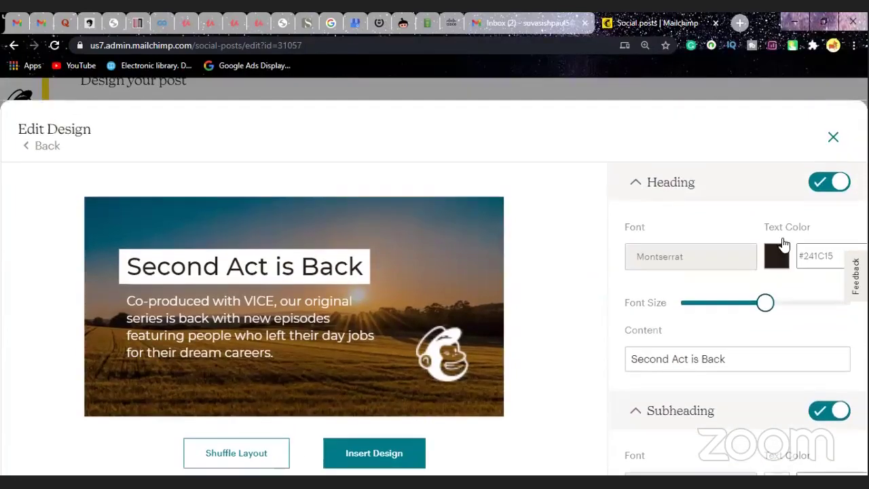
{"action": "left_click", "coordinate": [835, 138]}
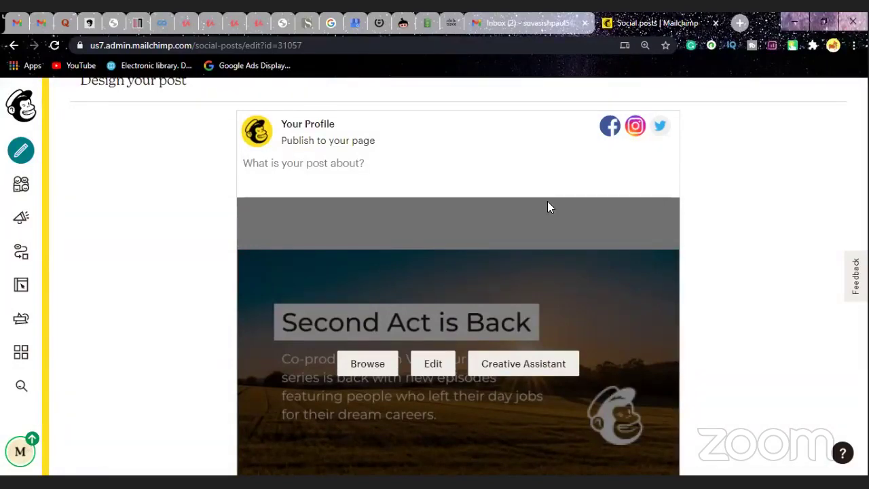
Switch the post preview to the sloth photo and write the caption "Hi Bros! This is lazy" followed by the person's first name and "!!".
{"action": "scroll", "coordinate": [667, 313], "scroll_direction": "down", "scroll_amount": 2}
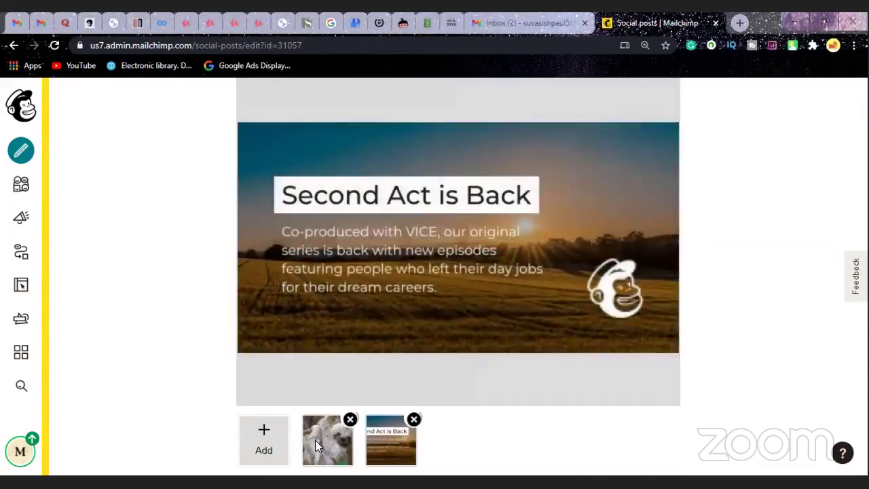
{"action": "left_click", "coordinate": [316, 440]}
{"action": "scroll", "coordinate": [396, 287], "scroll_direction": "up", "scroll_amount": 2}
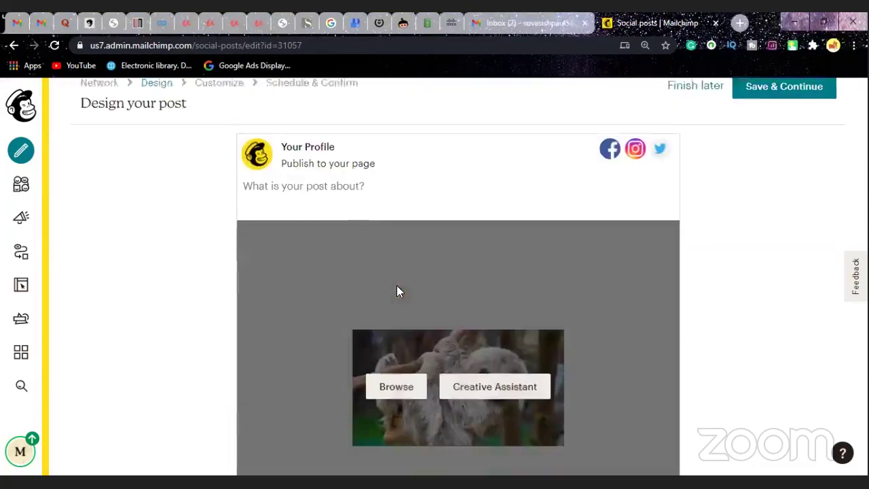
{"action": "left_click", "coordinate": [353, 204]}
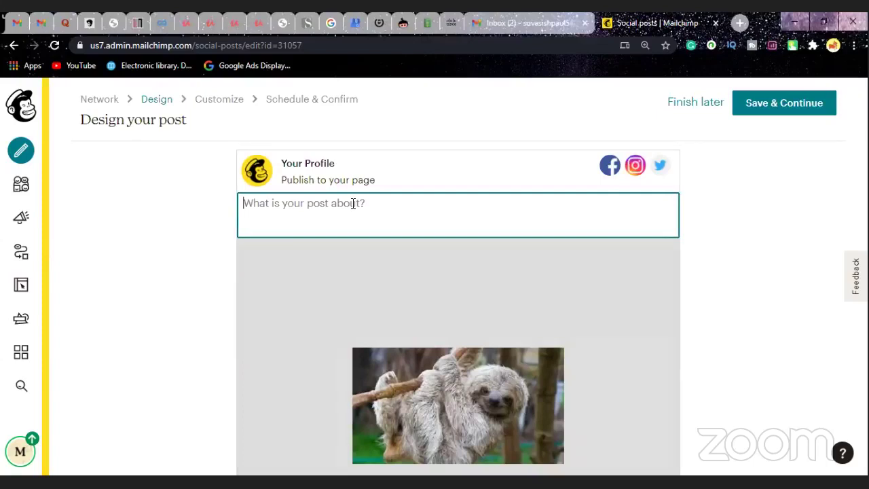
{"action": "type", "text": "H"}
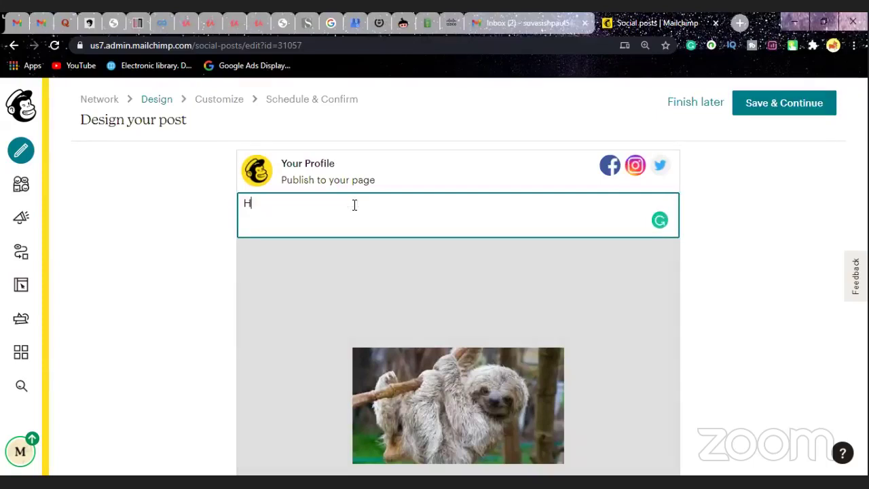
{"action": "type", "text": "i Bros! This "}
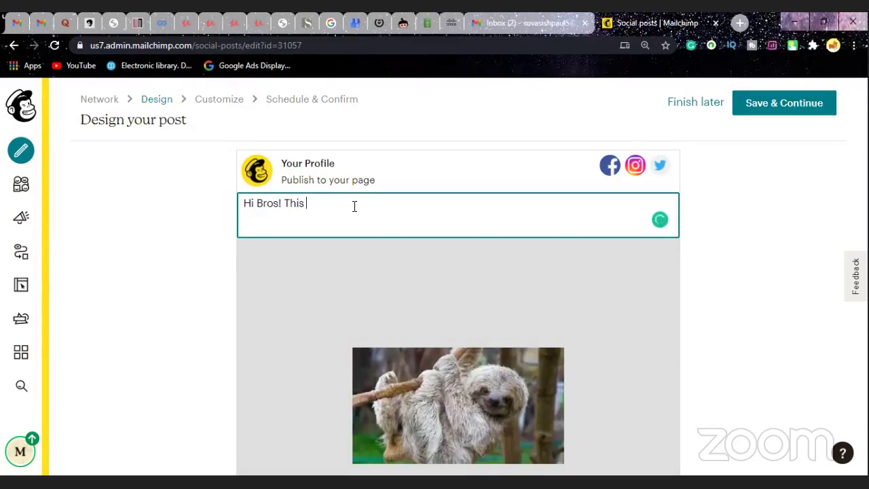
{"action": "type", "text": "is lazy Emon!!"}
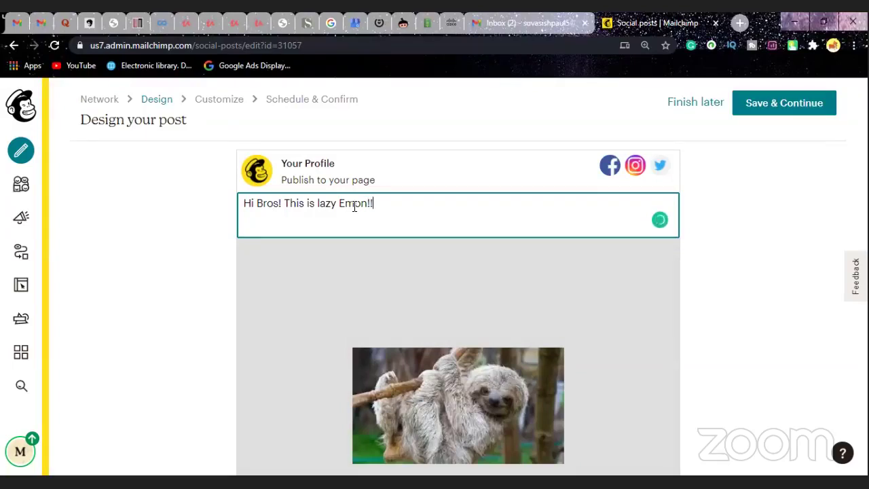
Check the post's caption and images, and save the design to continue to the Customize stage.
{"action": "mouse_move", "coordinate": [436, 252]}
{"action": "scroll", "coordinate": [445, 268], "scroll_direction": "down", "scroll_amount": 3}
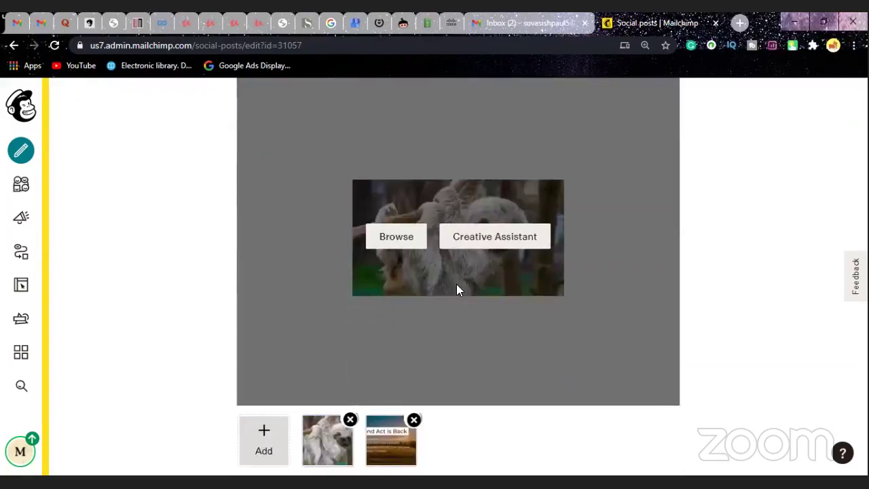
{"action": "scroll", "coordinate": [456, 284], "scroll_direction": "up", "scroll_amount": 3}
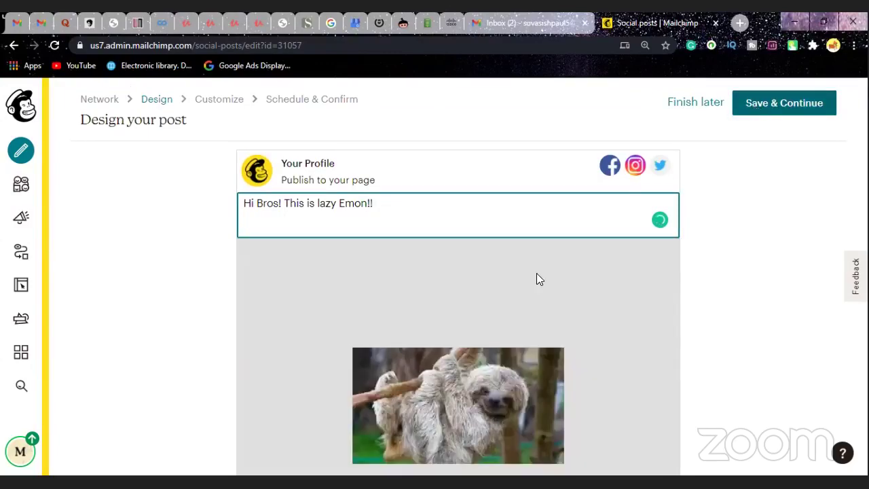
{"action": "left_click", "coordinate": [533, 331]}
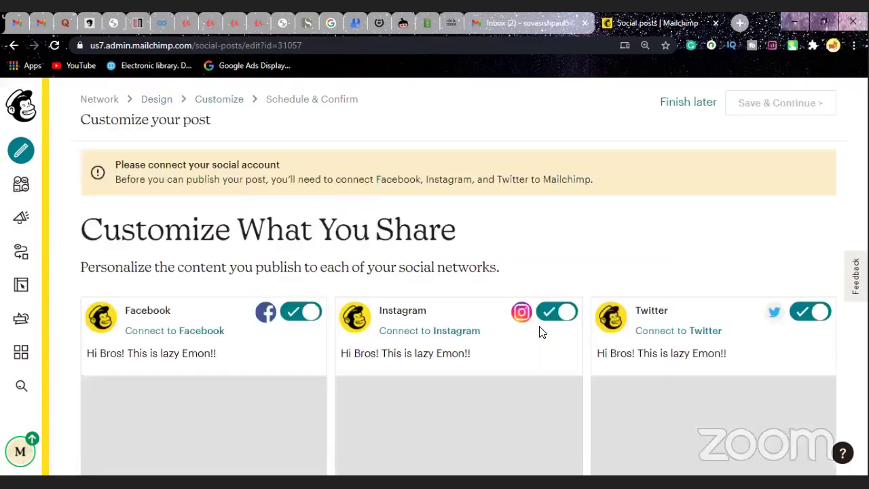
Examine the Facebook, Instagram and Twitter versions of the post, including their images, account connection notice and image limits.
{"action": "scroll", "coordinate": [540, 329], "scroll_direction": "down", "scroll_amount": 2}
{"action": "scroll", "coordinate": [540, 326], "scroll_direction": "down", "scroll_amount": 1}
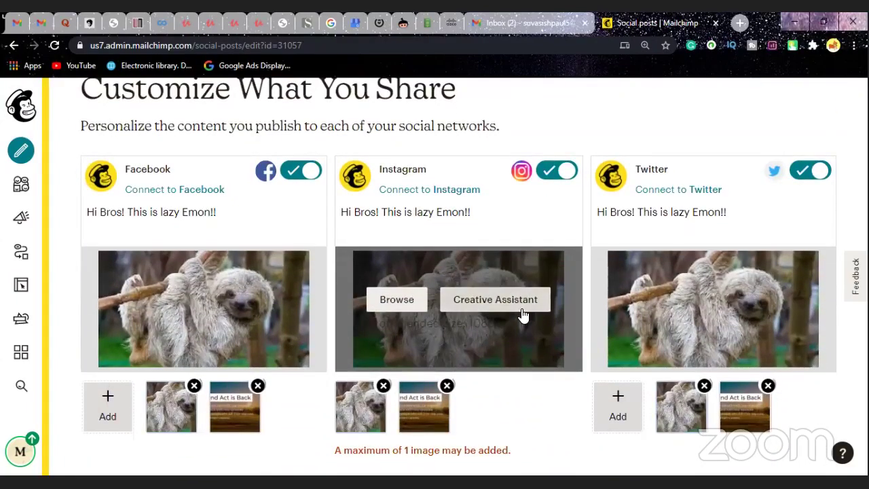
{"action": "scroll", "coordinate": [523, 314], "scroll_direction": "up", "scroll_amount": 3}
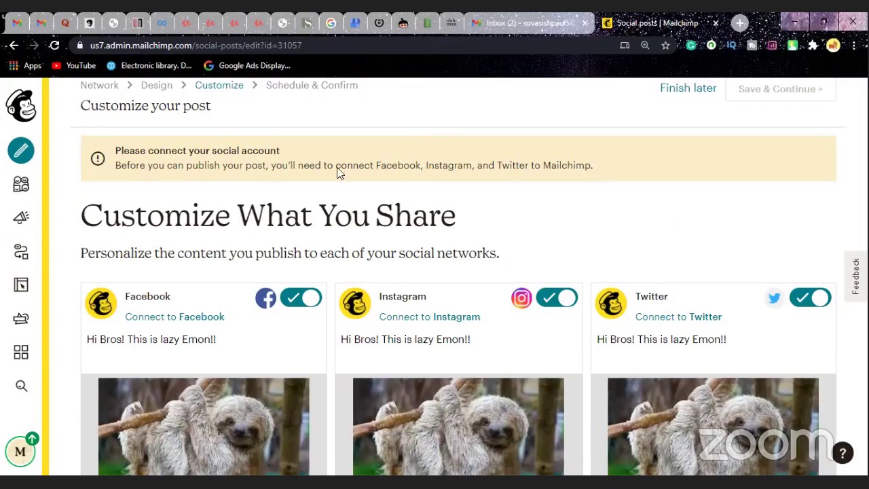
{"action": "scroll", "coordinate": [640, 177], "scroll_direction": "up", "scroll_amount": 1}
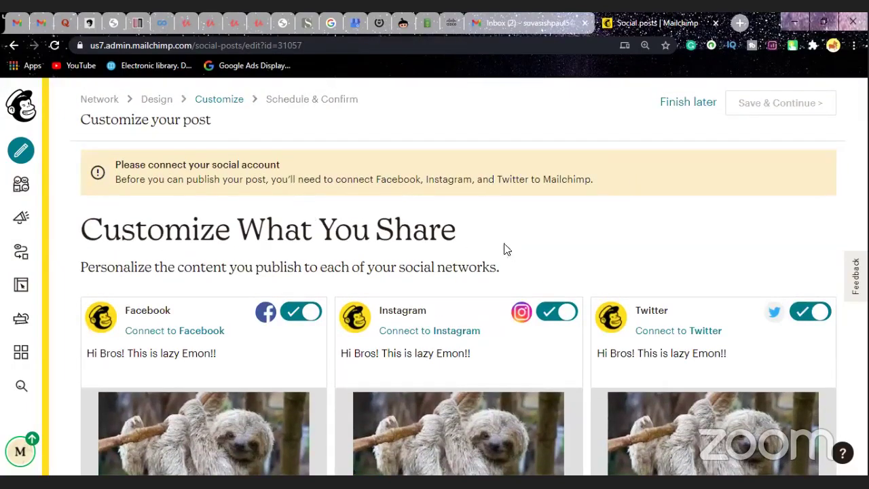
{"action": "scroll", "coordinate": [679, 326], "scroll_direction": "down", "scroll_amount": 2}
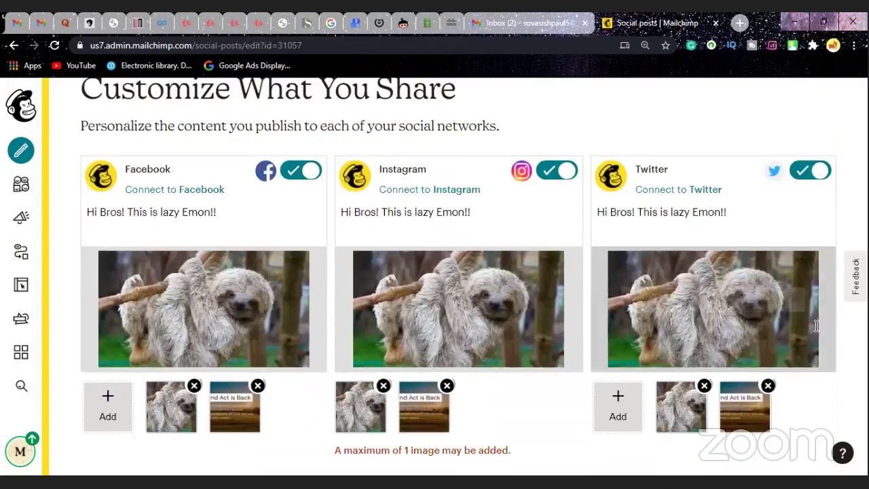
{"action": "scroll", "coordinate": [499, 335], "scroll_direction": "up", "scroll_amount": 1}
{"action": "scroll", "coordinate": [499, 338], "scroll_direction": "up", "scroll_amount": 1}
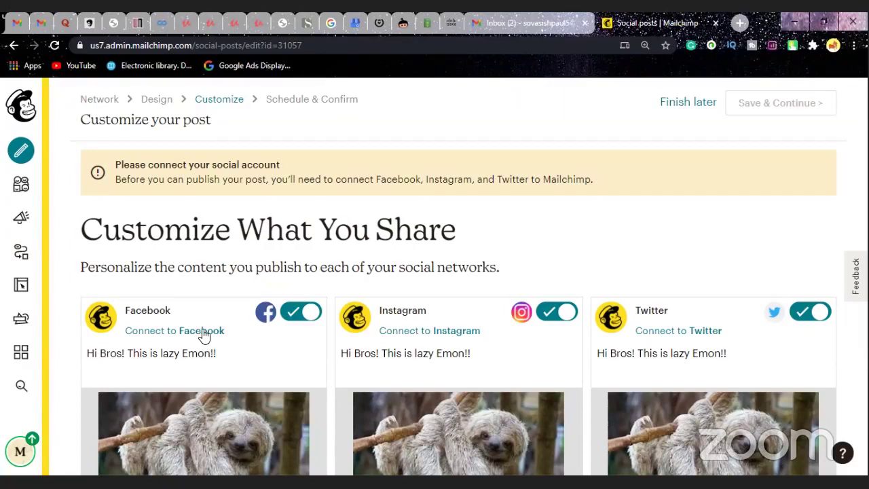
{"action": "scroll", "coordinate": [213, 338], "scroll_direction": "down", "scroll_amount": 2}
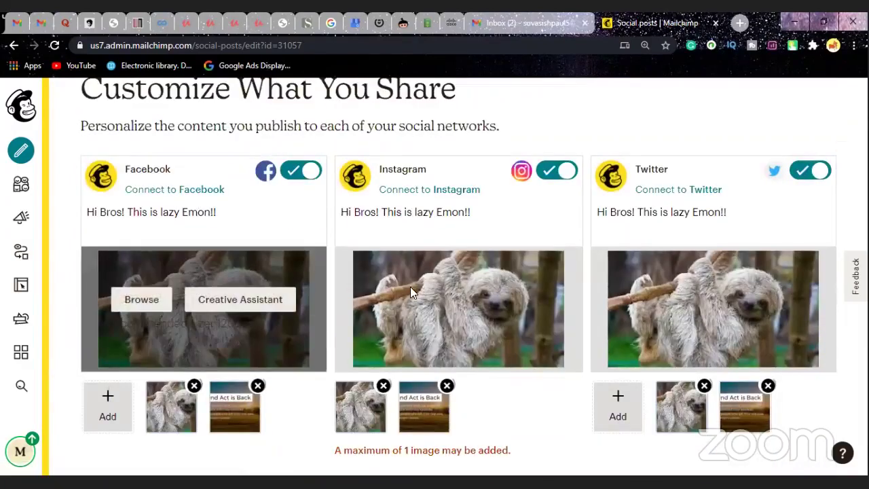
{"action": "mouse_move", "coordinate": [439, 290]}
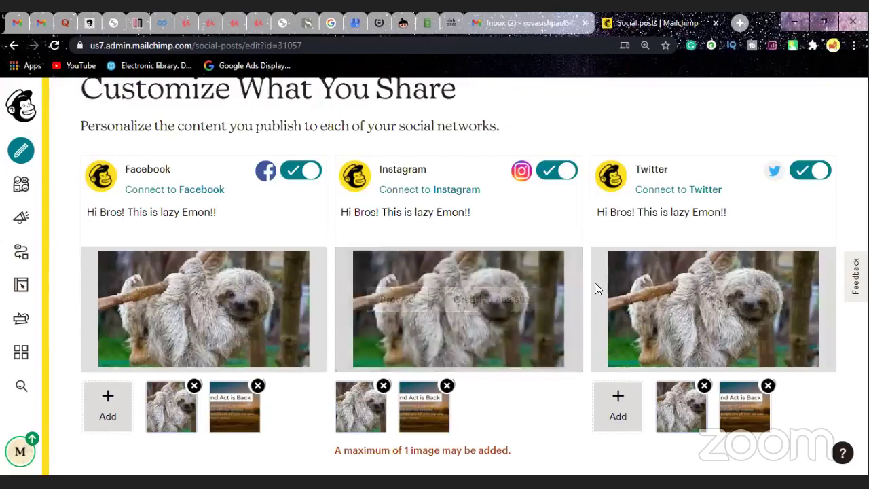
{"action": "scroll", "coordinate": [598, 282], "scroll_direction": "up", "scroll_amount": 2}
{"action": "scroll", "coordinate": [598, 276], "scroll_direction": "down", "scroll_amount": 2}
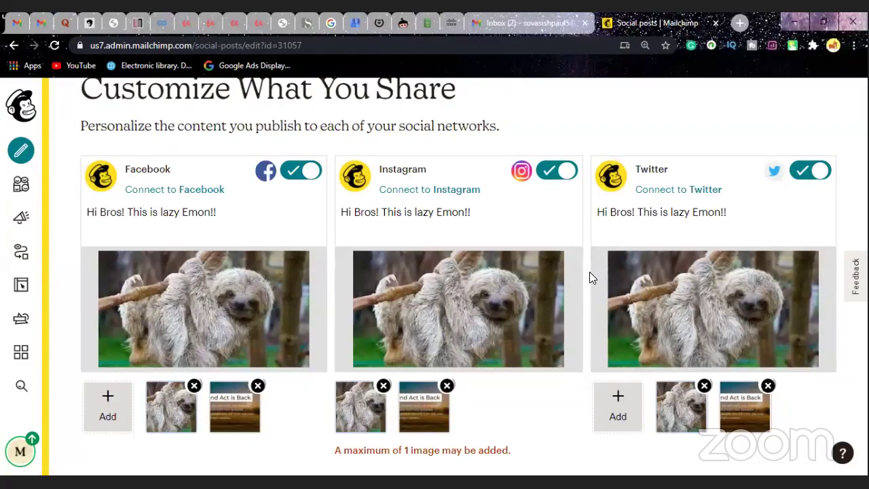
{"action": "mouse_move", "coordinate": [502, 270]}
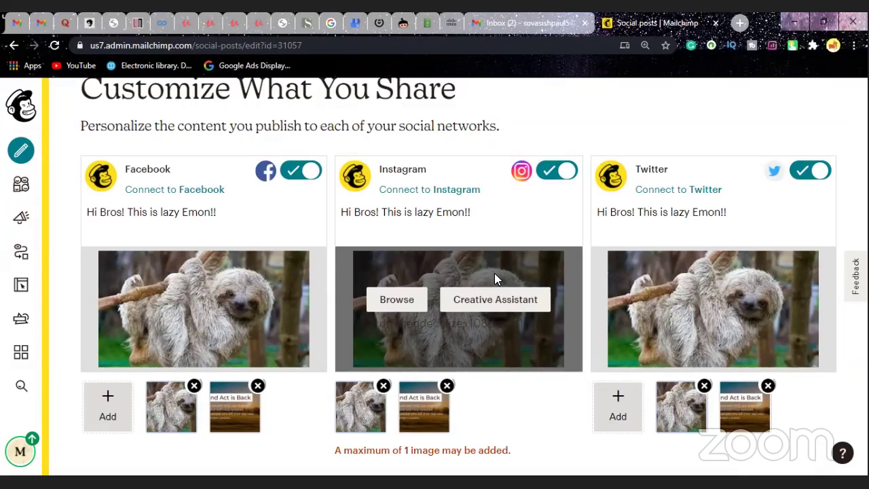
{"action": "scroll", "coordinate": [375, 351], "scroll_direction": "up", "scroll_amount": 1}
{"action": "scroll", "coordinate": [375, 350], "scroll_direction": "up", "scroll_amount": 1}
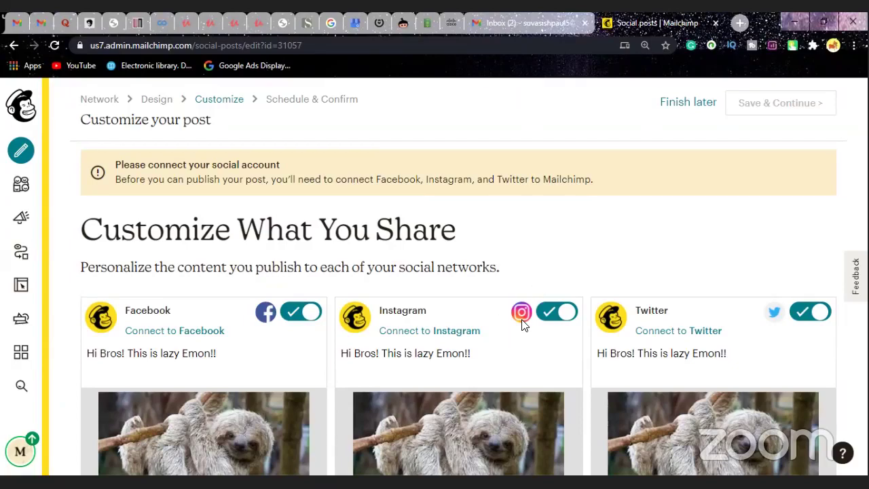
Leave the social post to finish another time and look over the social post drafts in the campaigns list.
{"action": "left_click", "coordinate": [684, 107]}
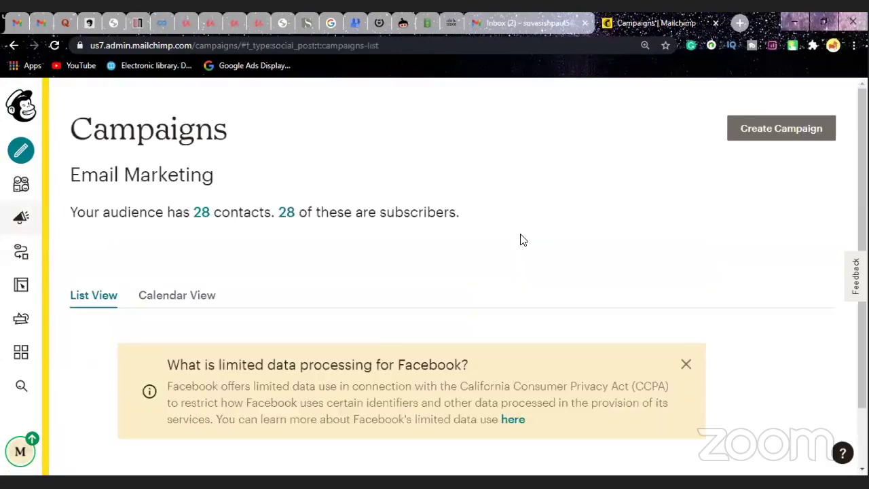
{"action": "scroll", "coordinate": [523, 245], "scroll_direction": "down", "scroll_amount": 5}
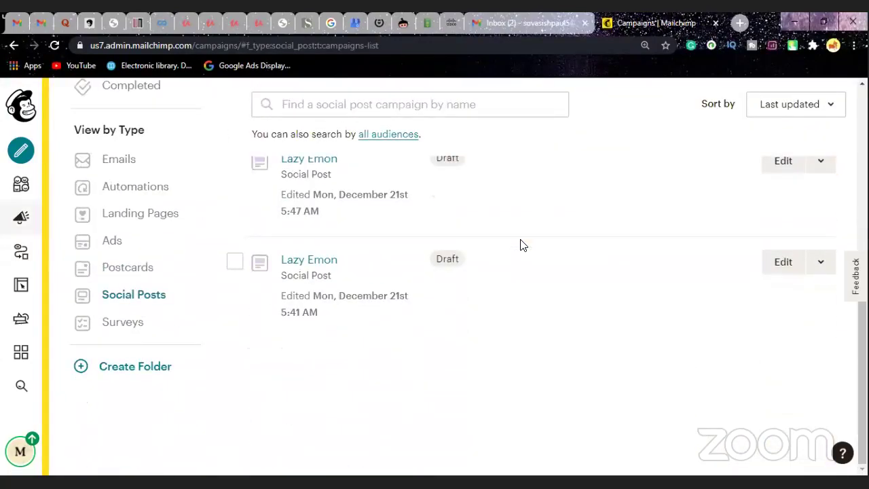
{"action": "scroll", "coordinate": [485, 238], "scroll_direction": "up", "scroll_amount": 1}
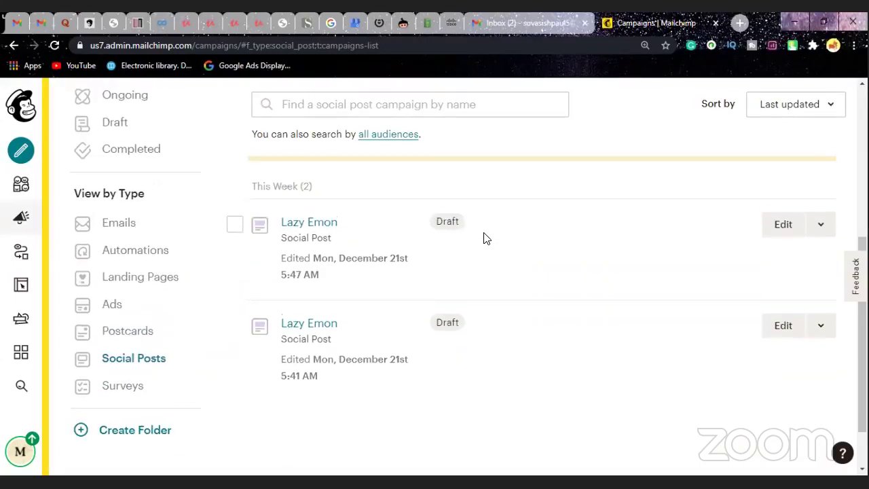